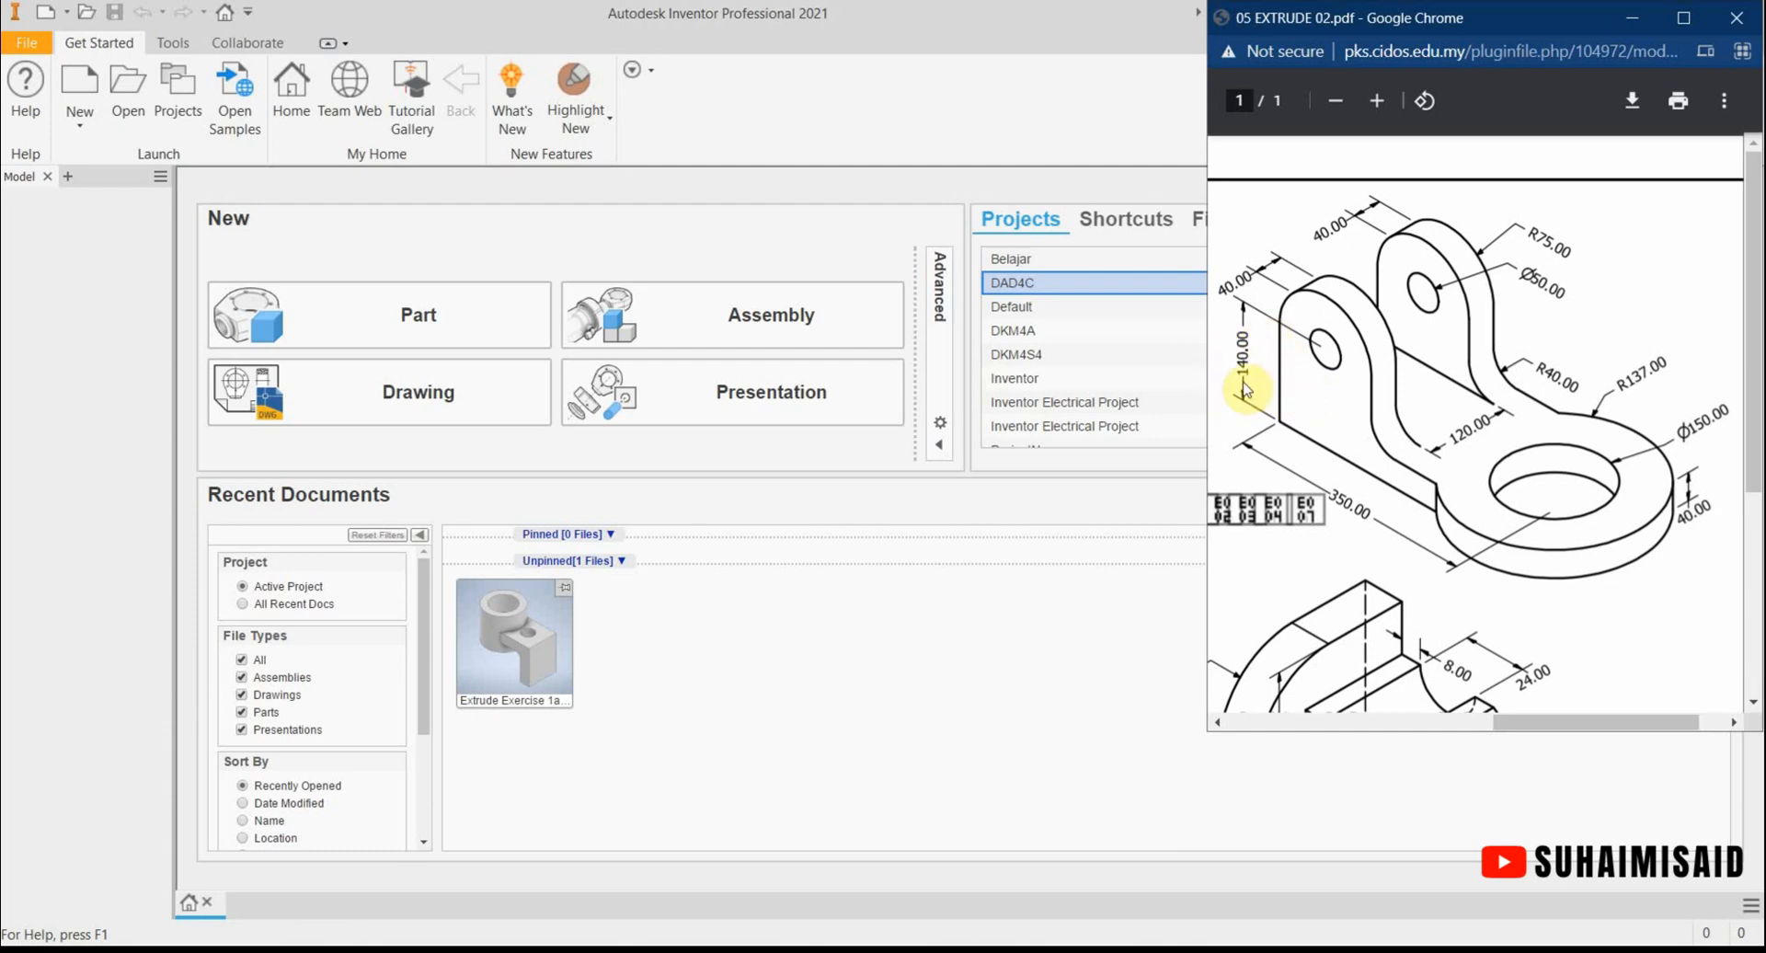
Create a new part file from the metric Standard (mm).ipt template.
left_click(71, 84)
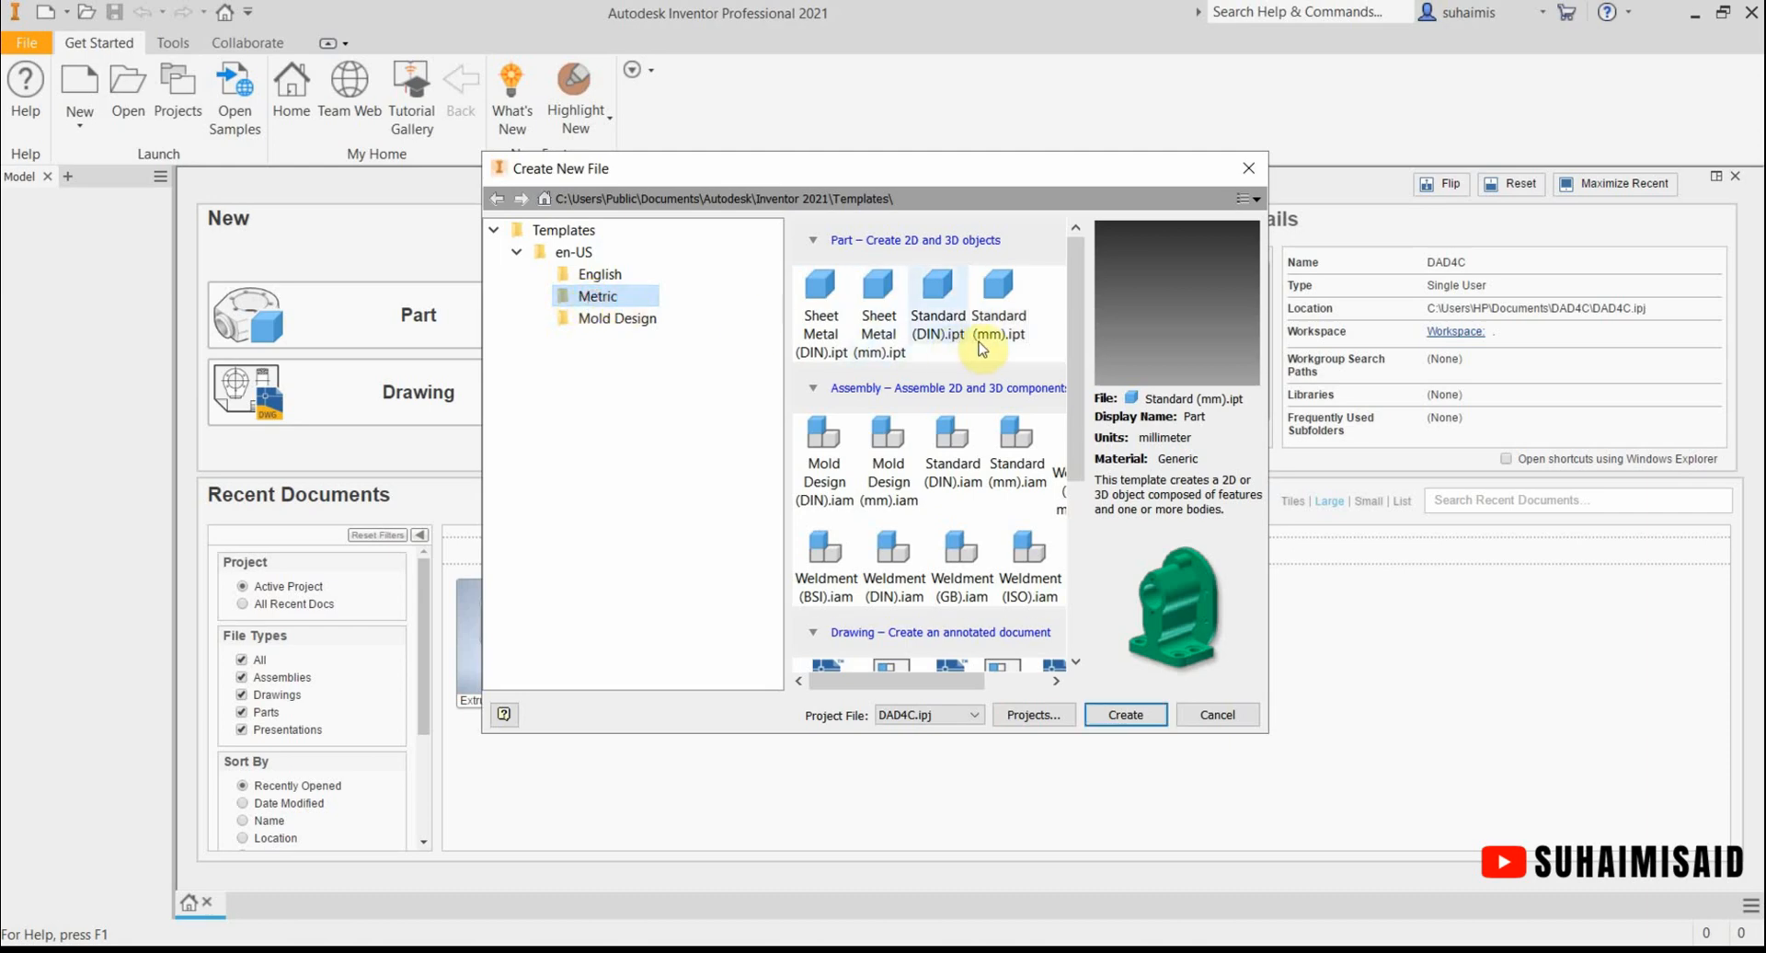
left_click(1014, 317)
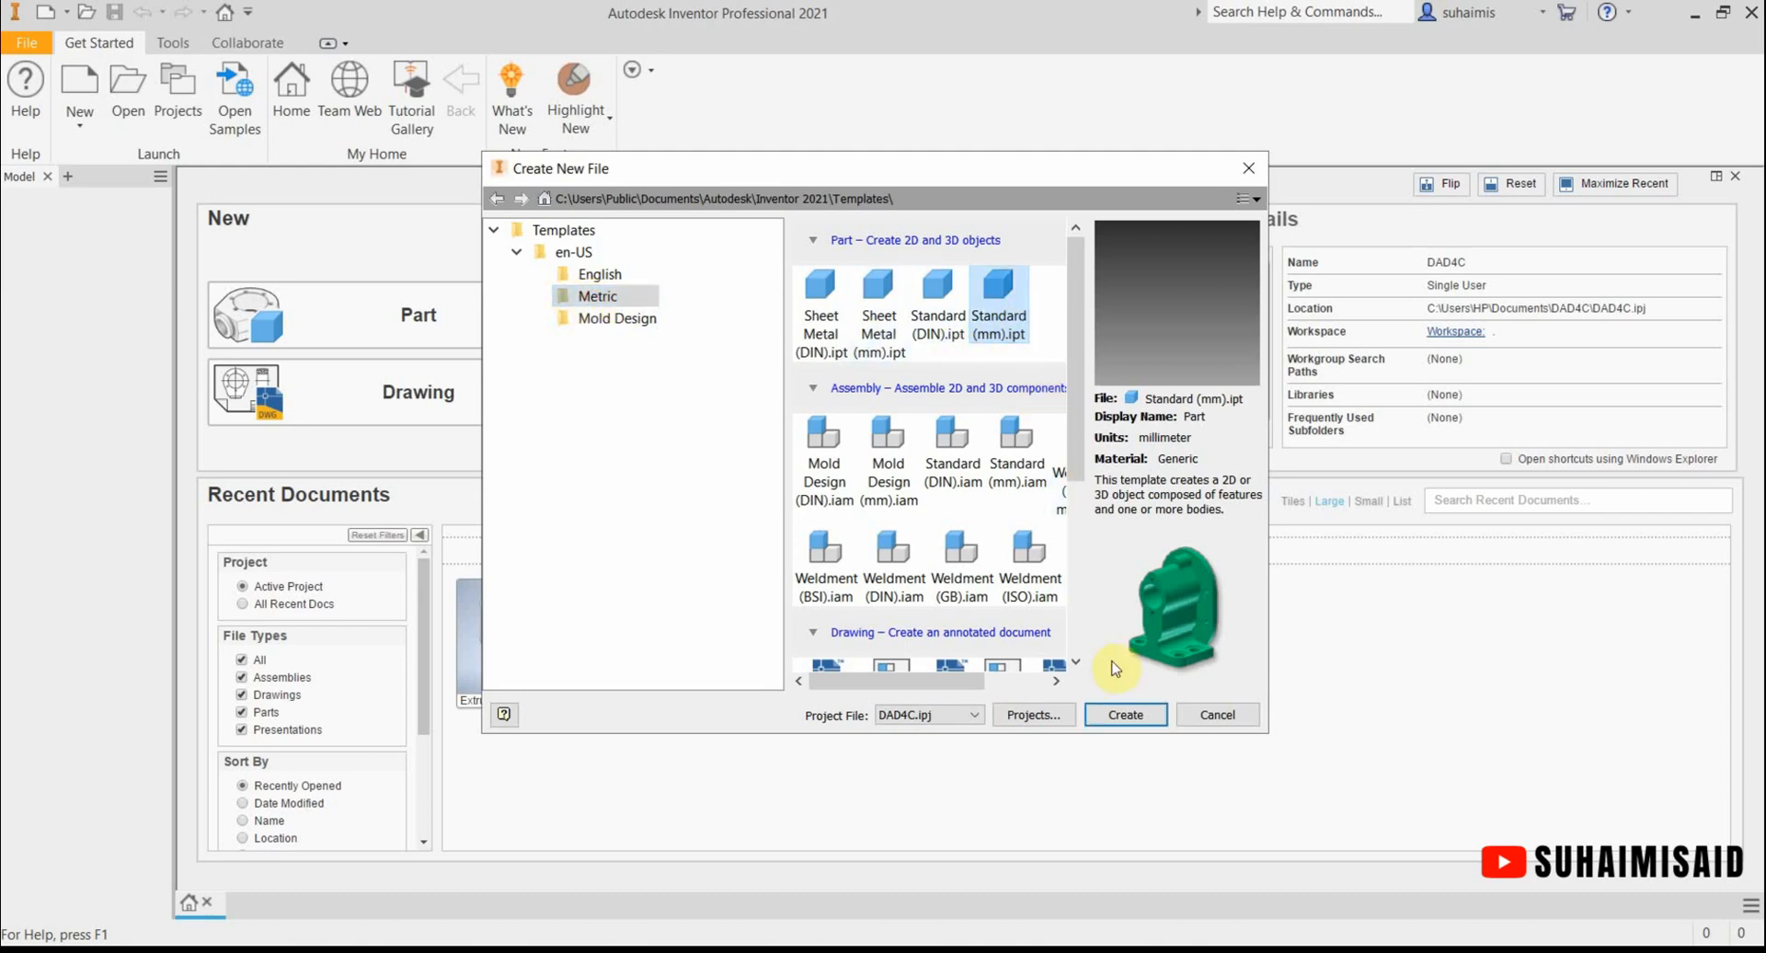
left_click(1133, 716)
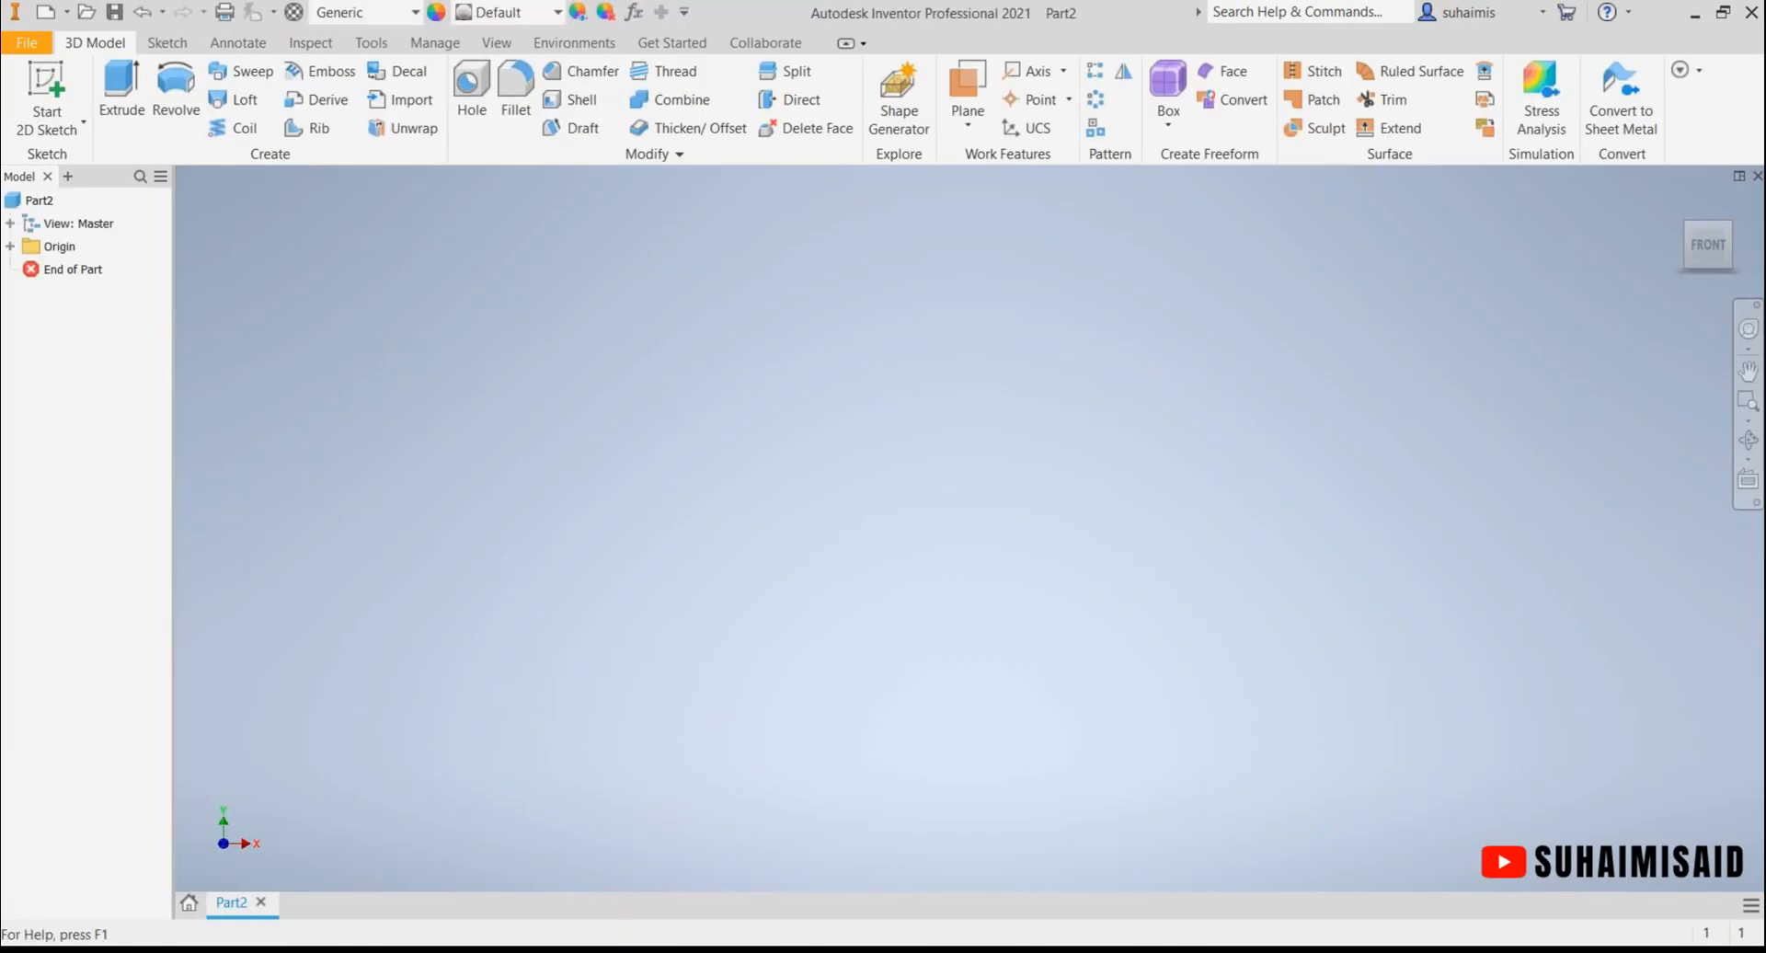
Consult the reference drawing and start a 2D sketch on the horizontal XZ origin plane.
key("alt+Tab")
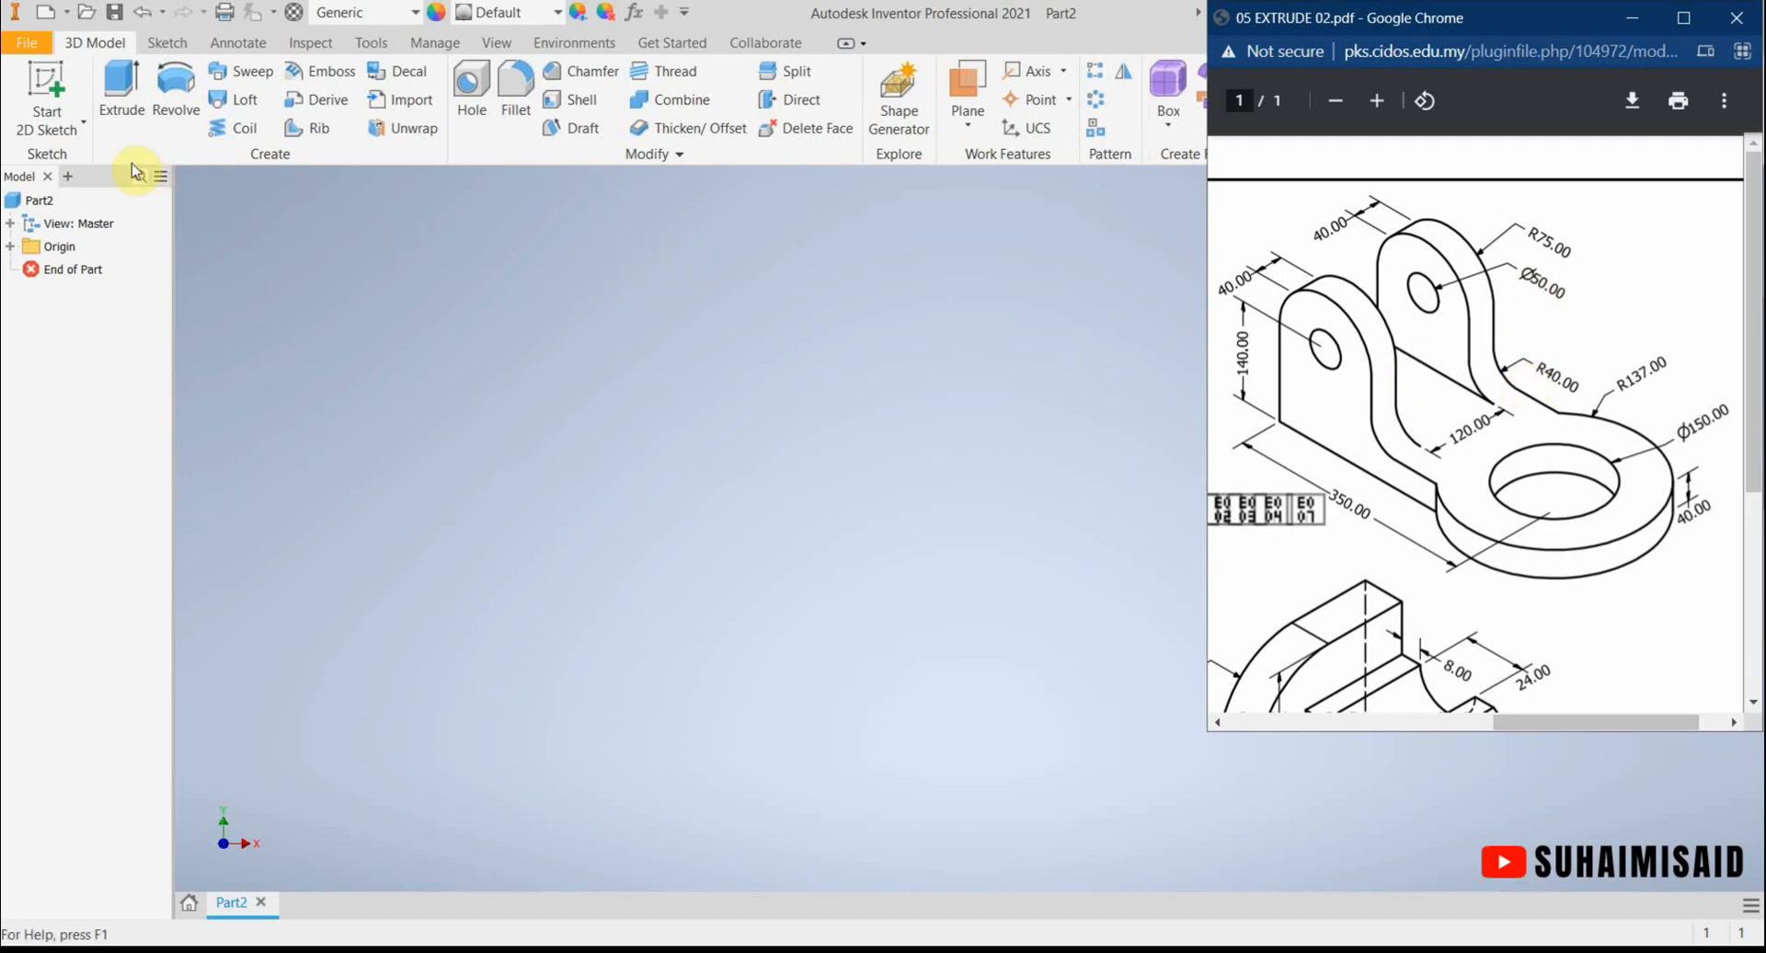
left_click(53, 96)
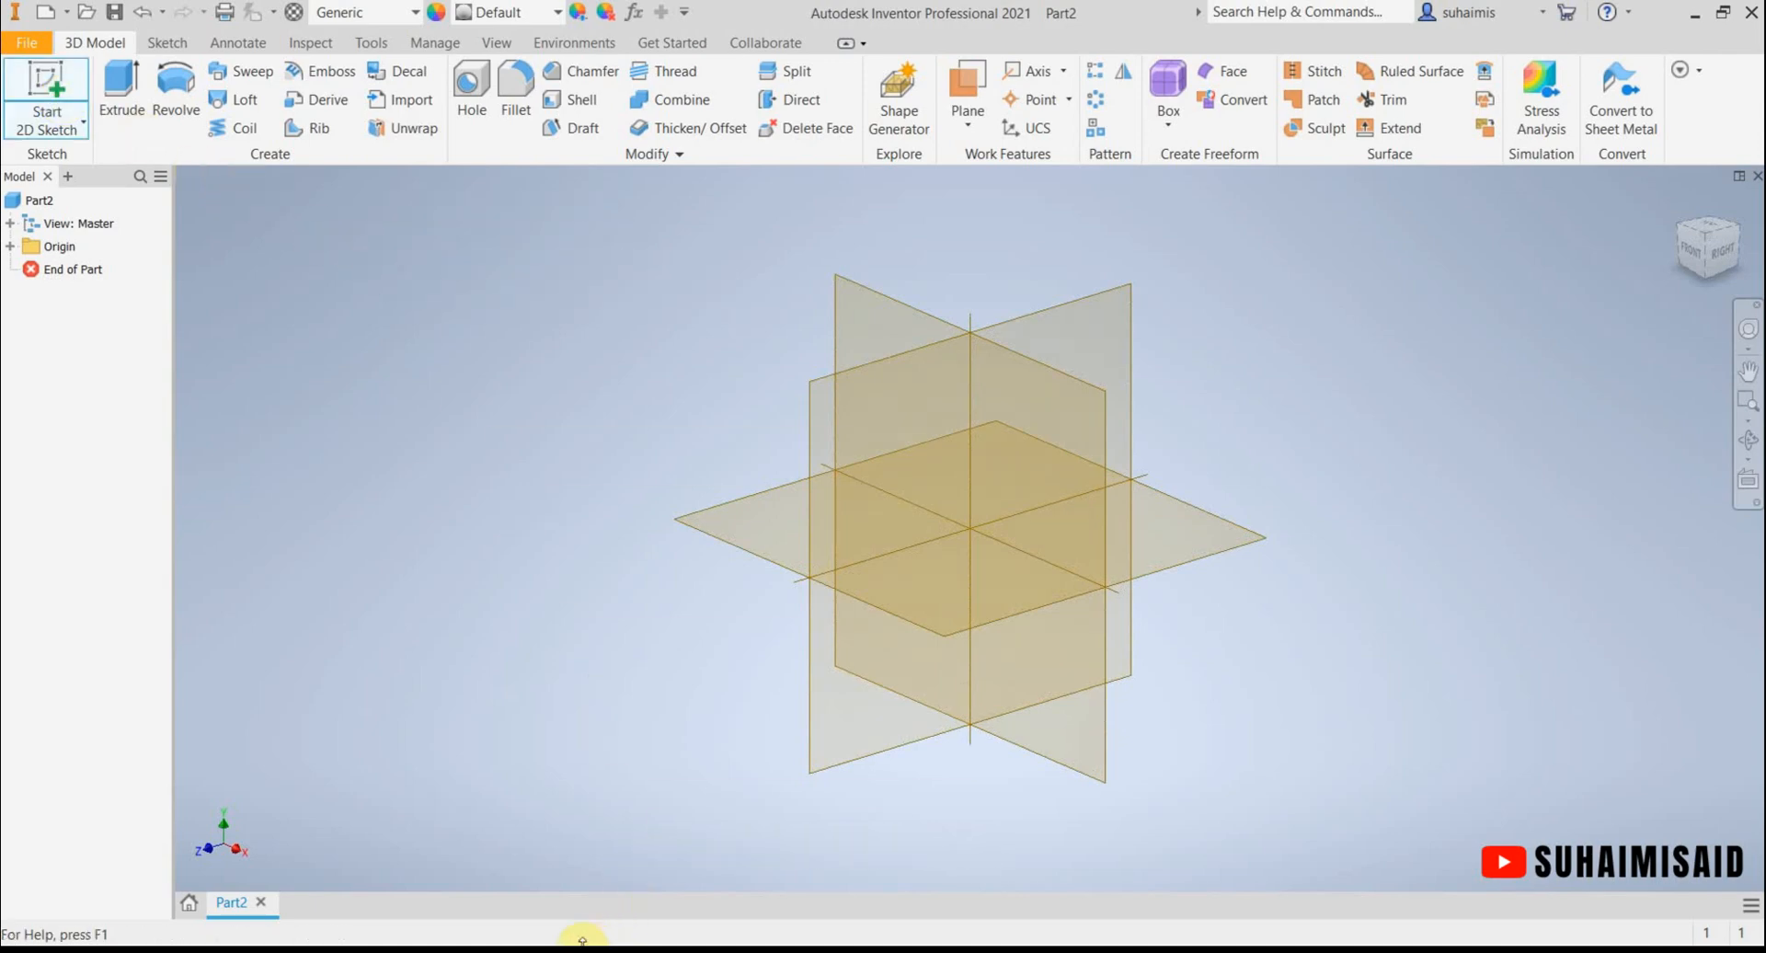
left_click(523, 951)
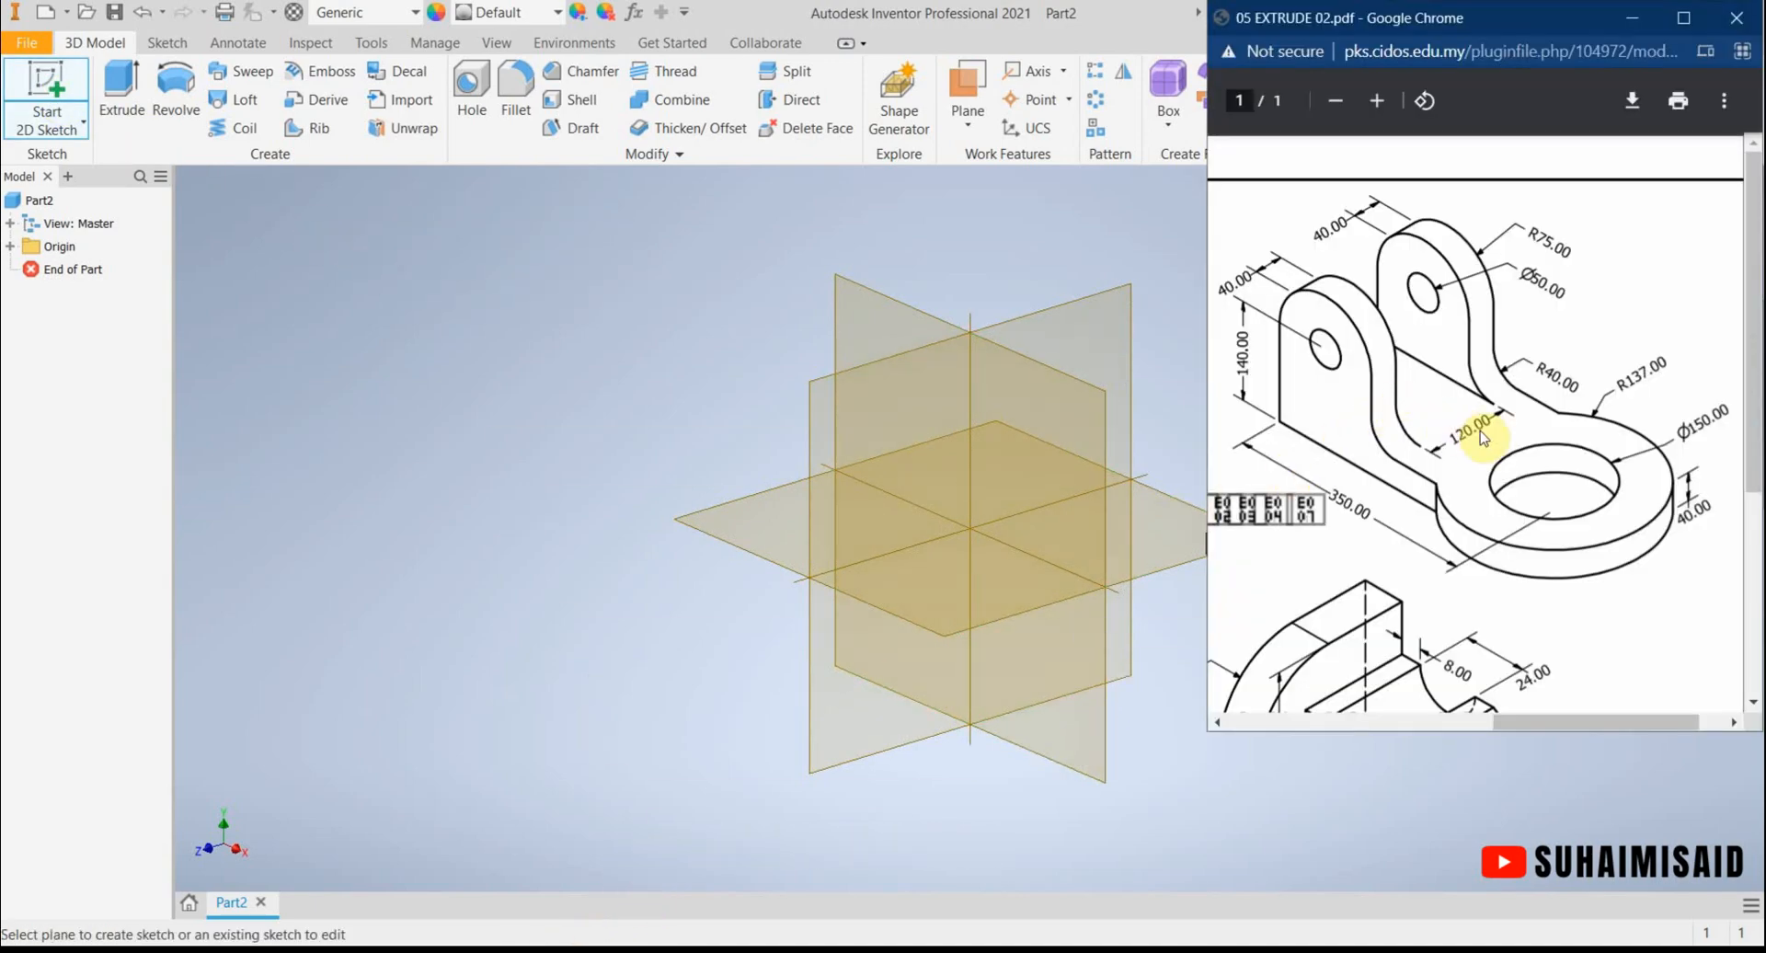
left_click(719, 515)
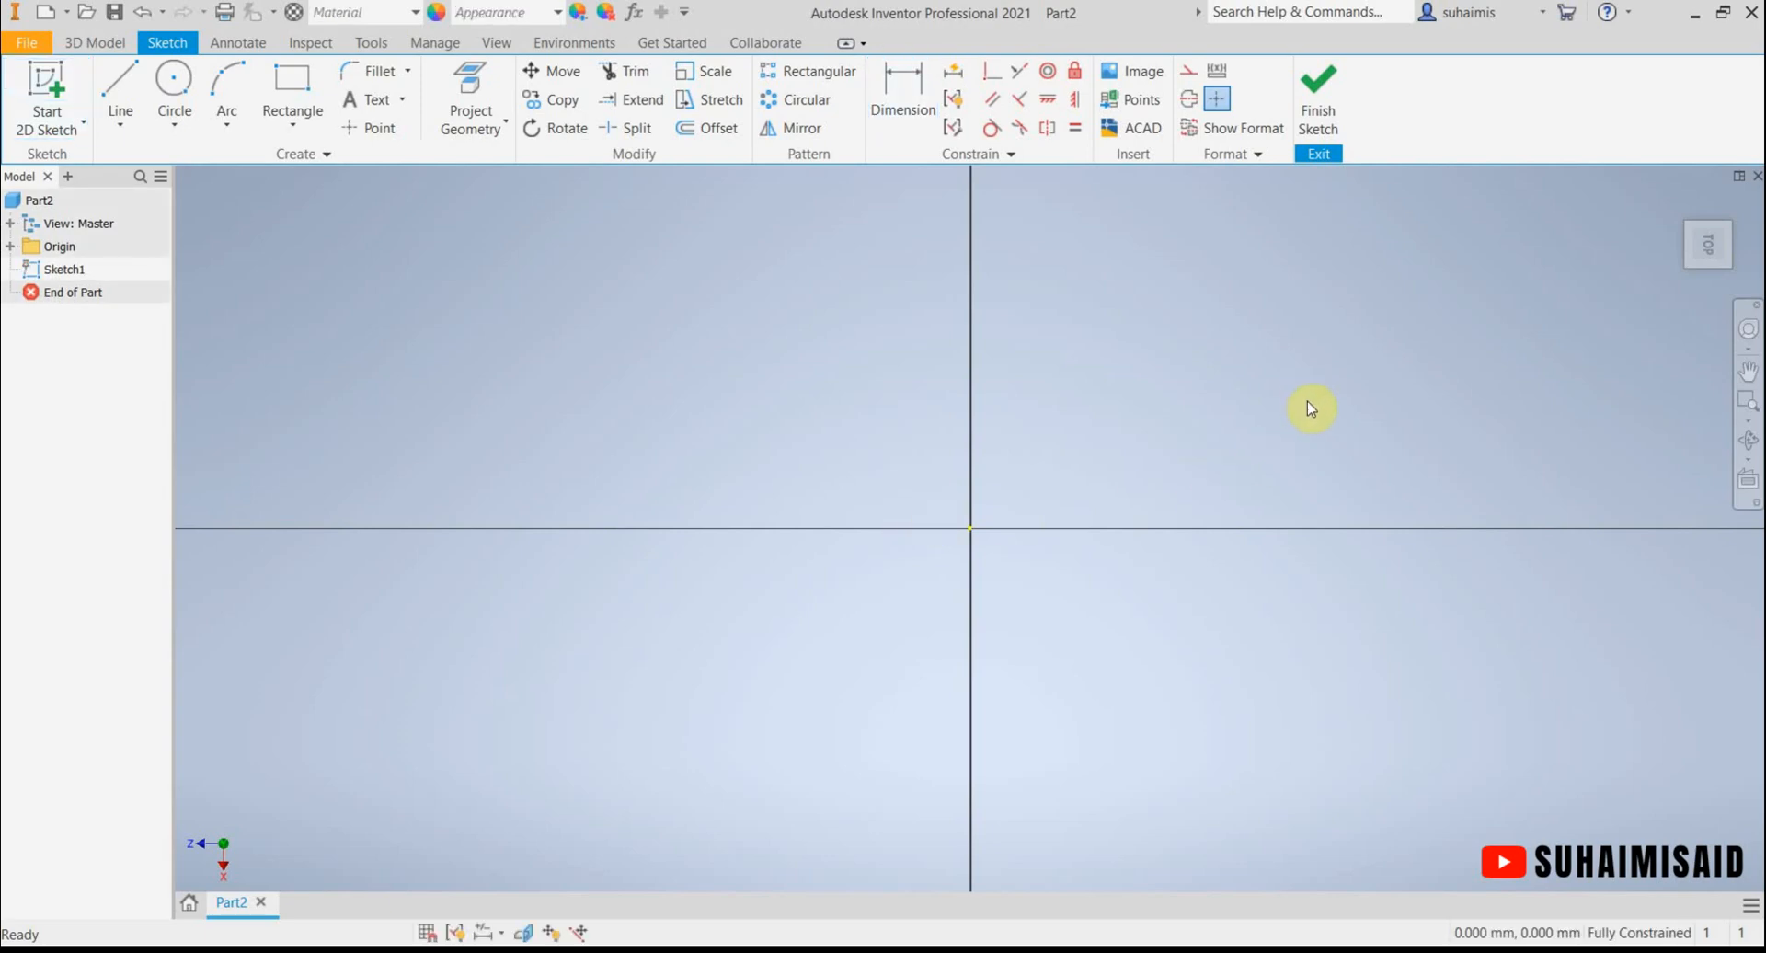
Draw two concentric circles centred on the sketch origin, the outer one about 29 mm in diameter and a smaller one inside it.
mouse_move(1750, 205)
key("alt+Tab")
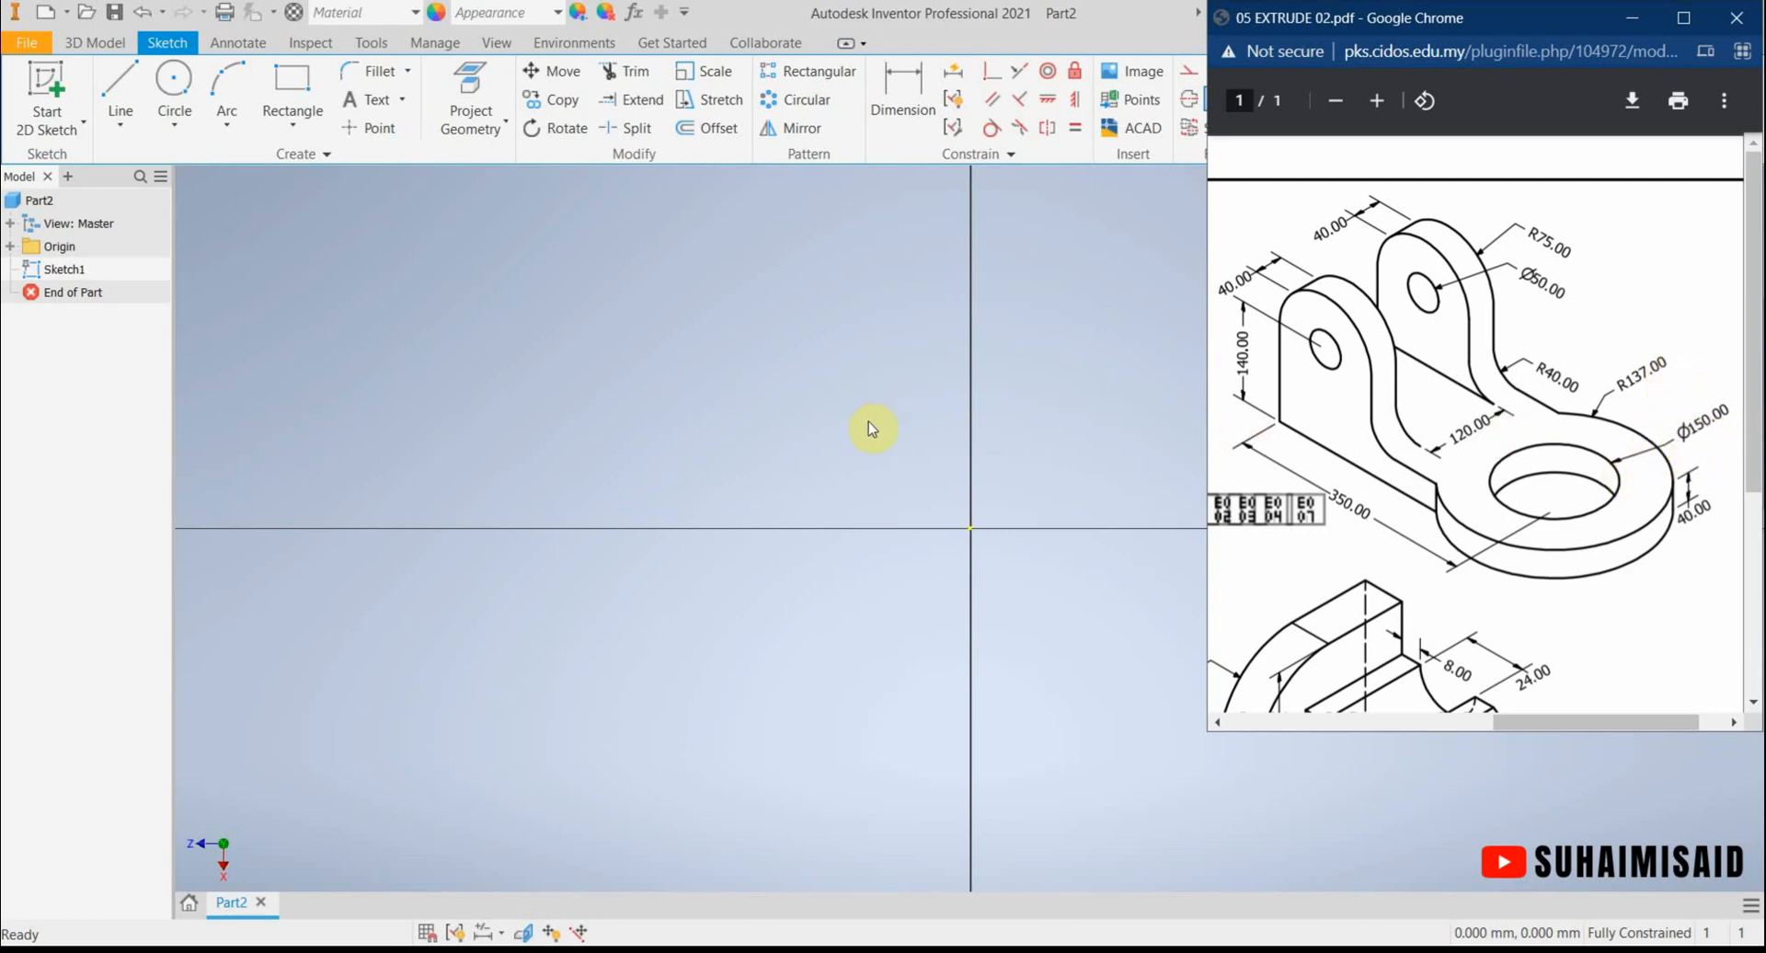
left_click(172, 87)
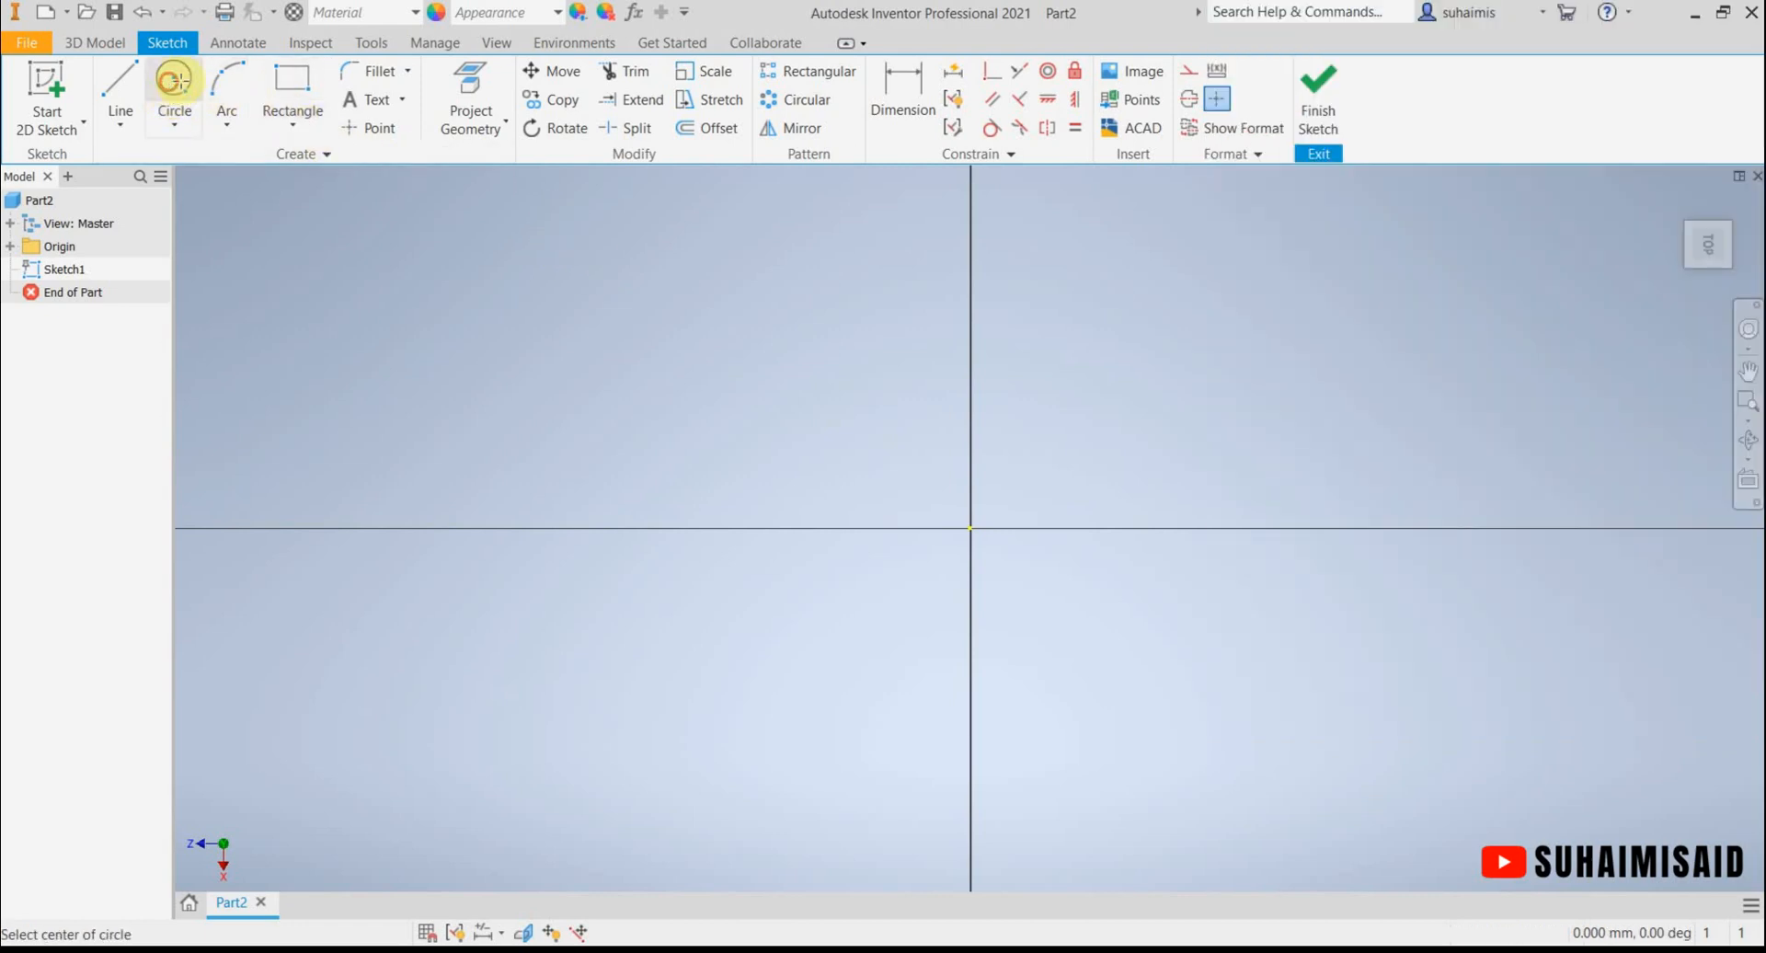
left_click(969, 530)
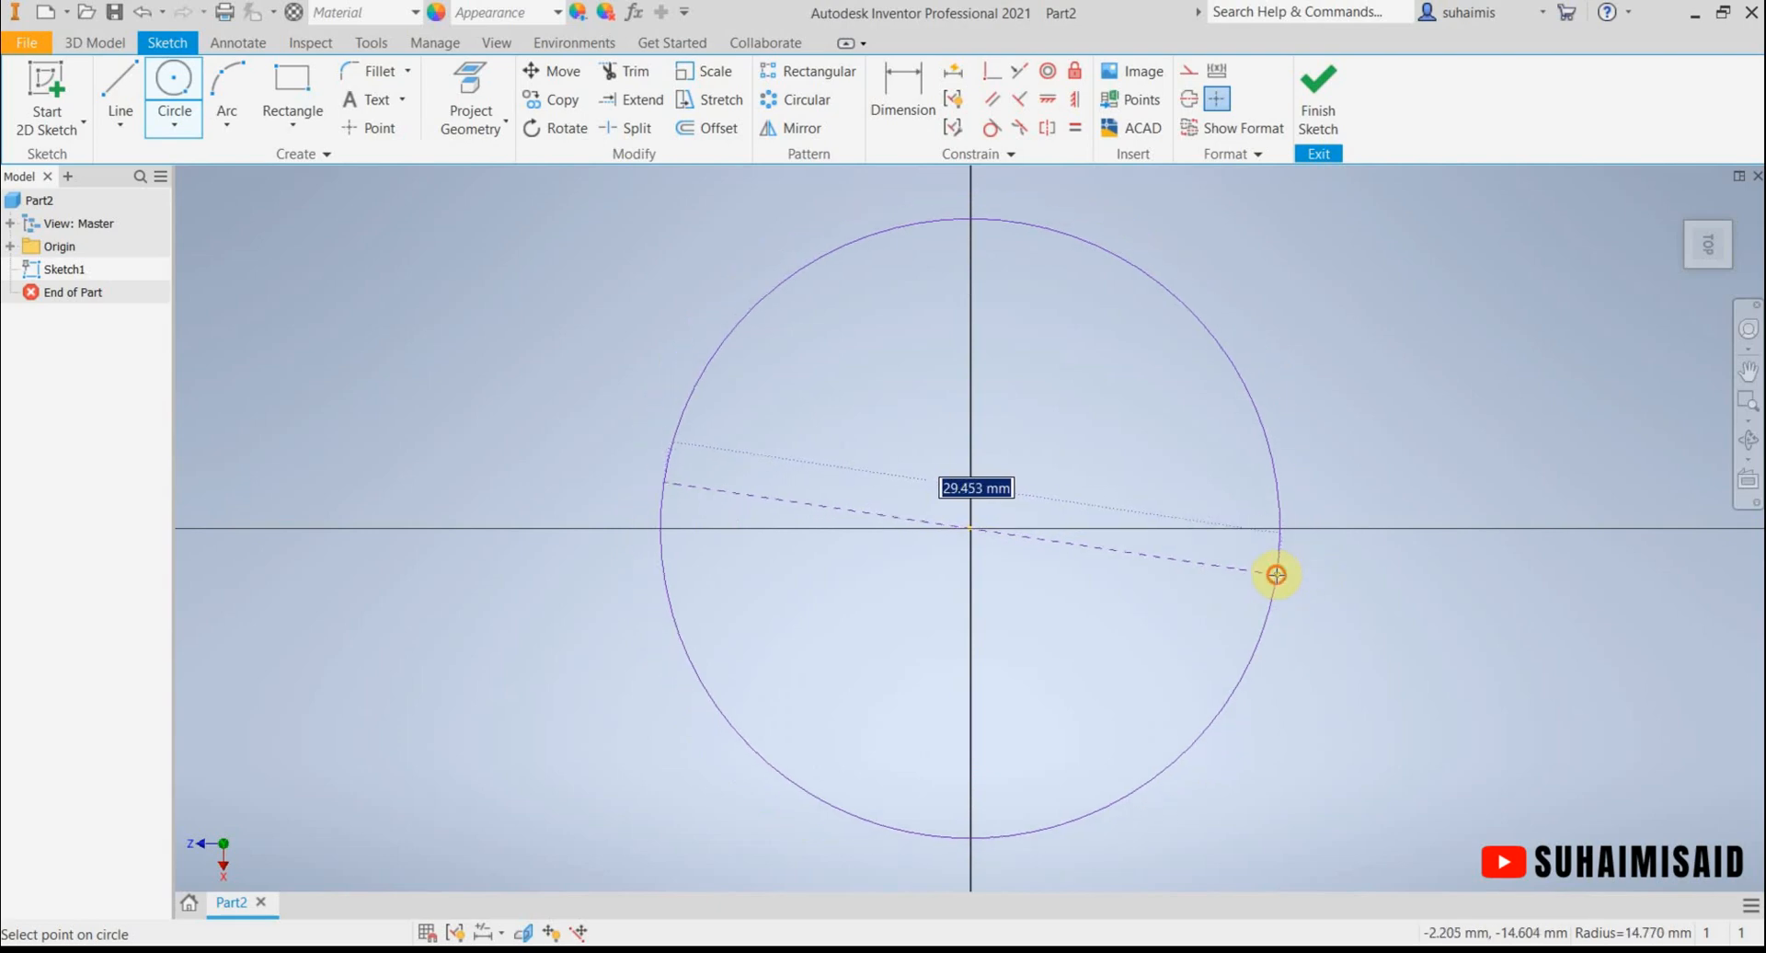
left_click(1276, 574)
left_click(971, 528)
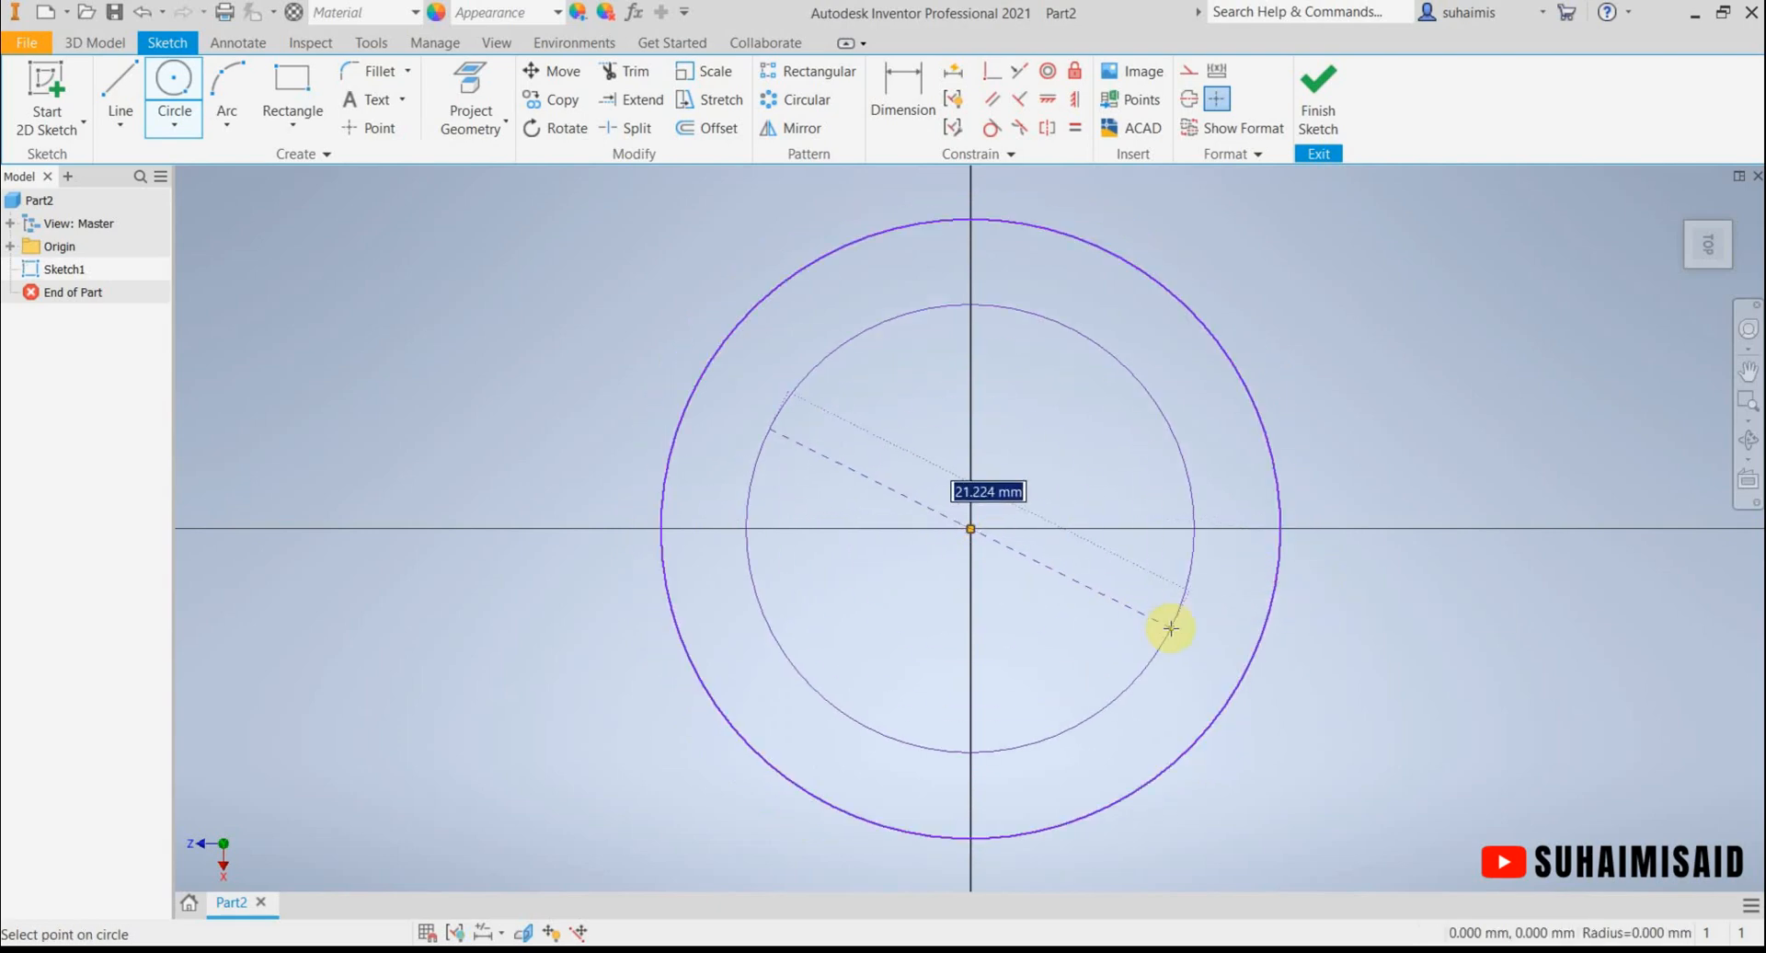
left_click(1150, 619)
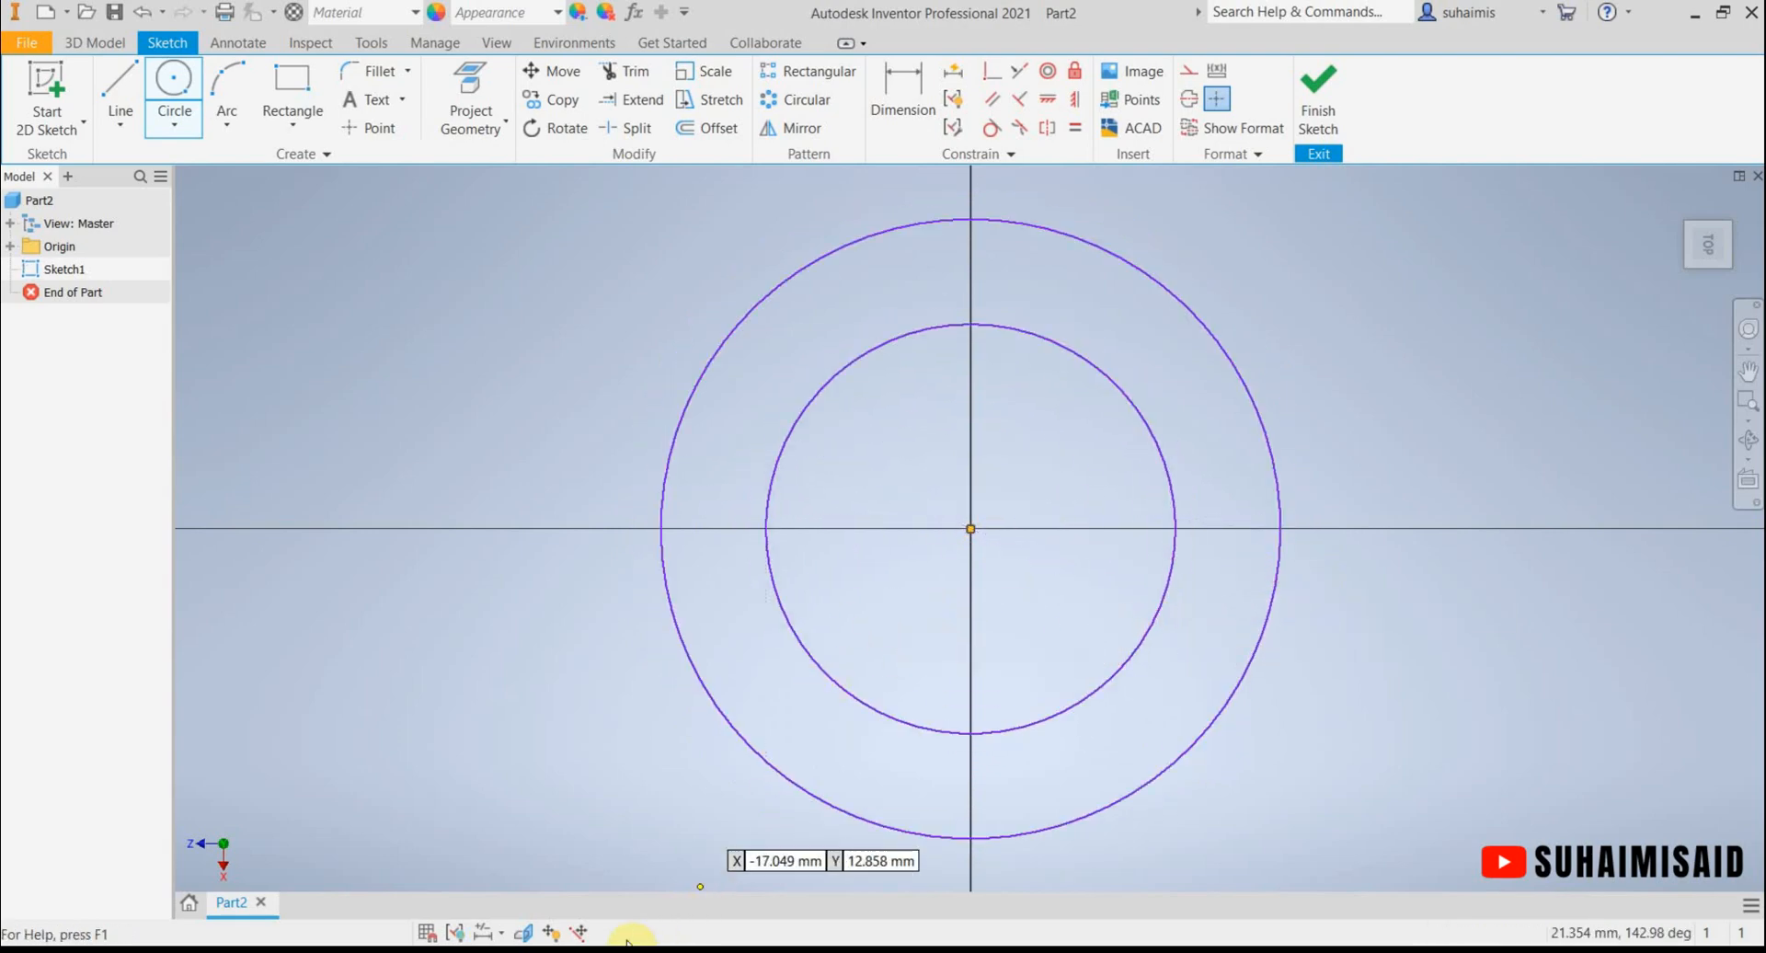
Draw a rectangle about 24 mm high from the vertical axis inside the outer circle, extending left well beyond both circles.
key("alt+Tab")
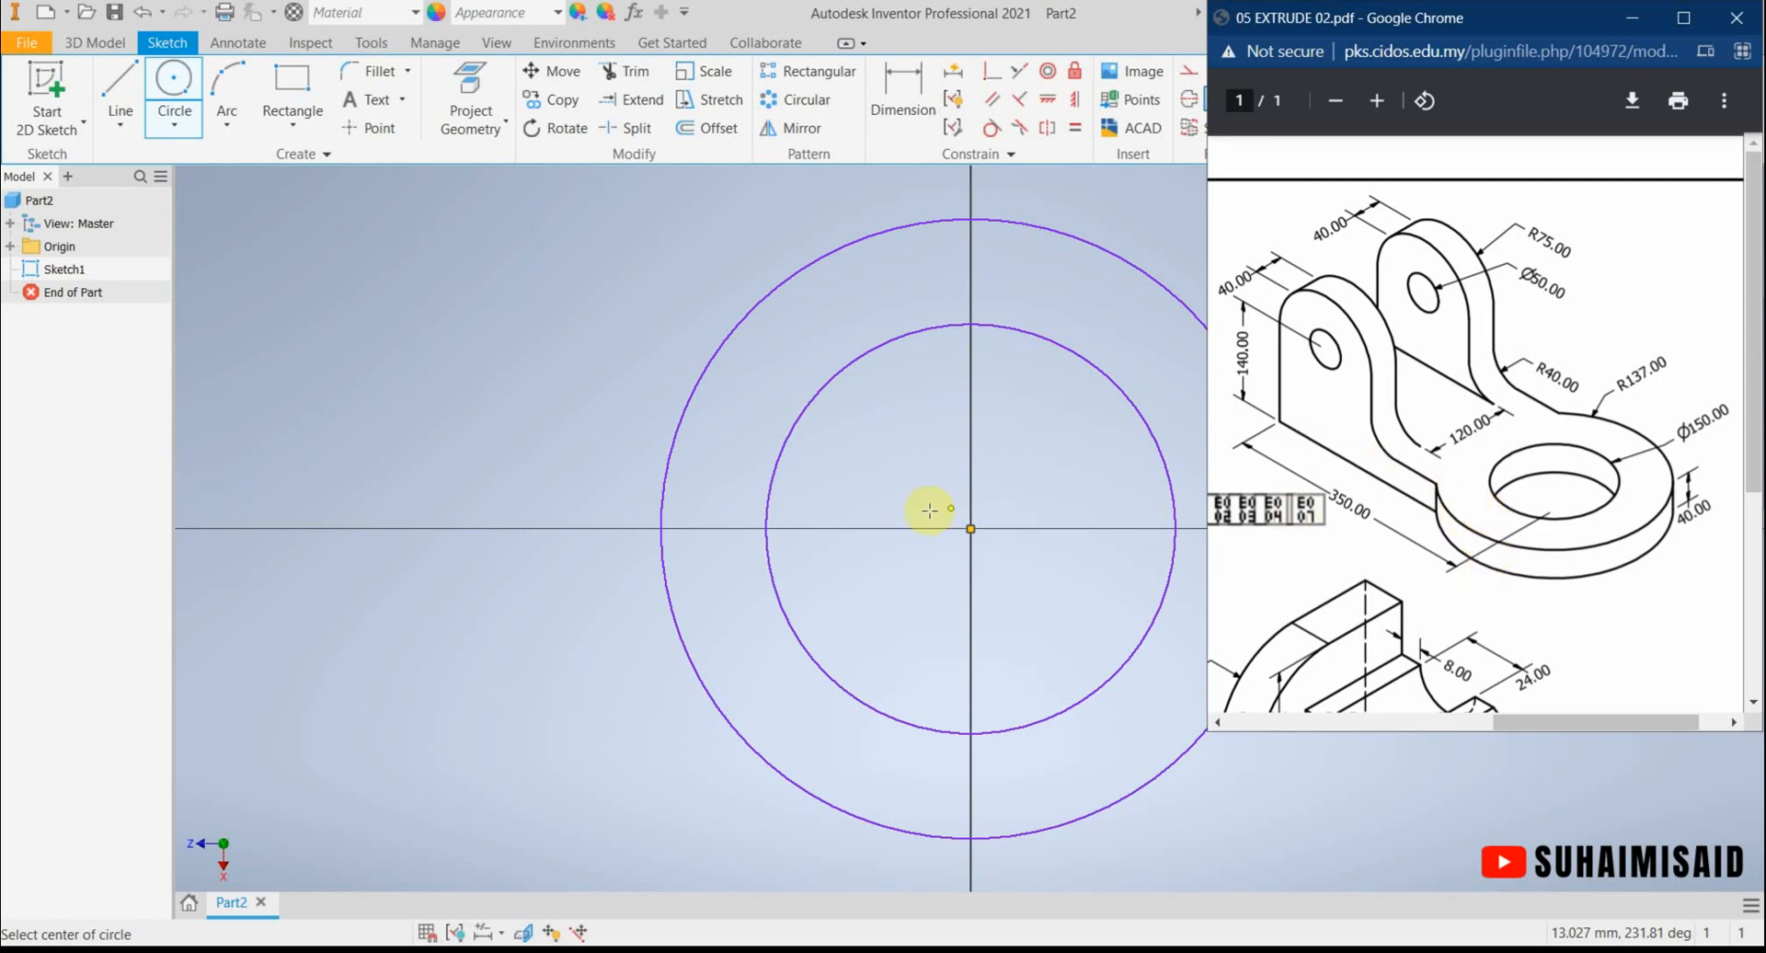
mouse_move(875, 487)
middle_mouse_down()
mouse_move(930, 448)
mouse_move(947, 469)
middle_mouse_up()
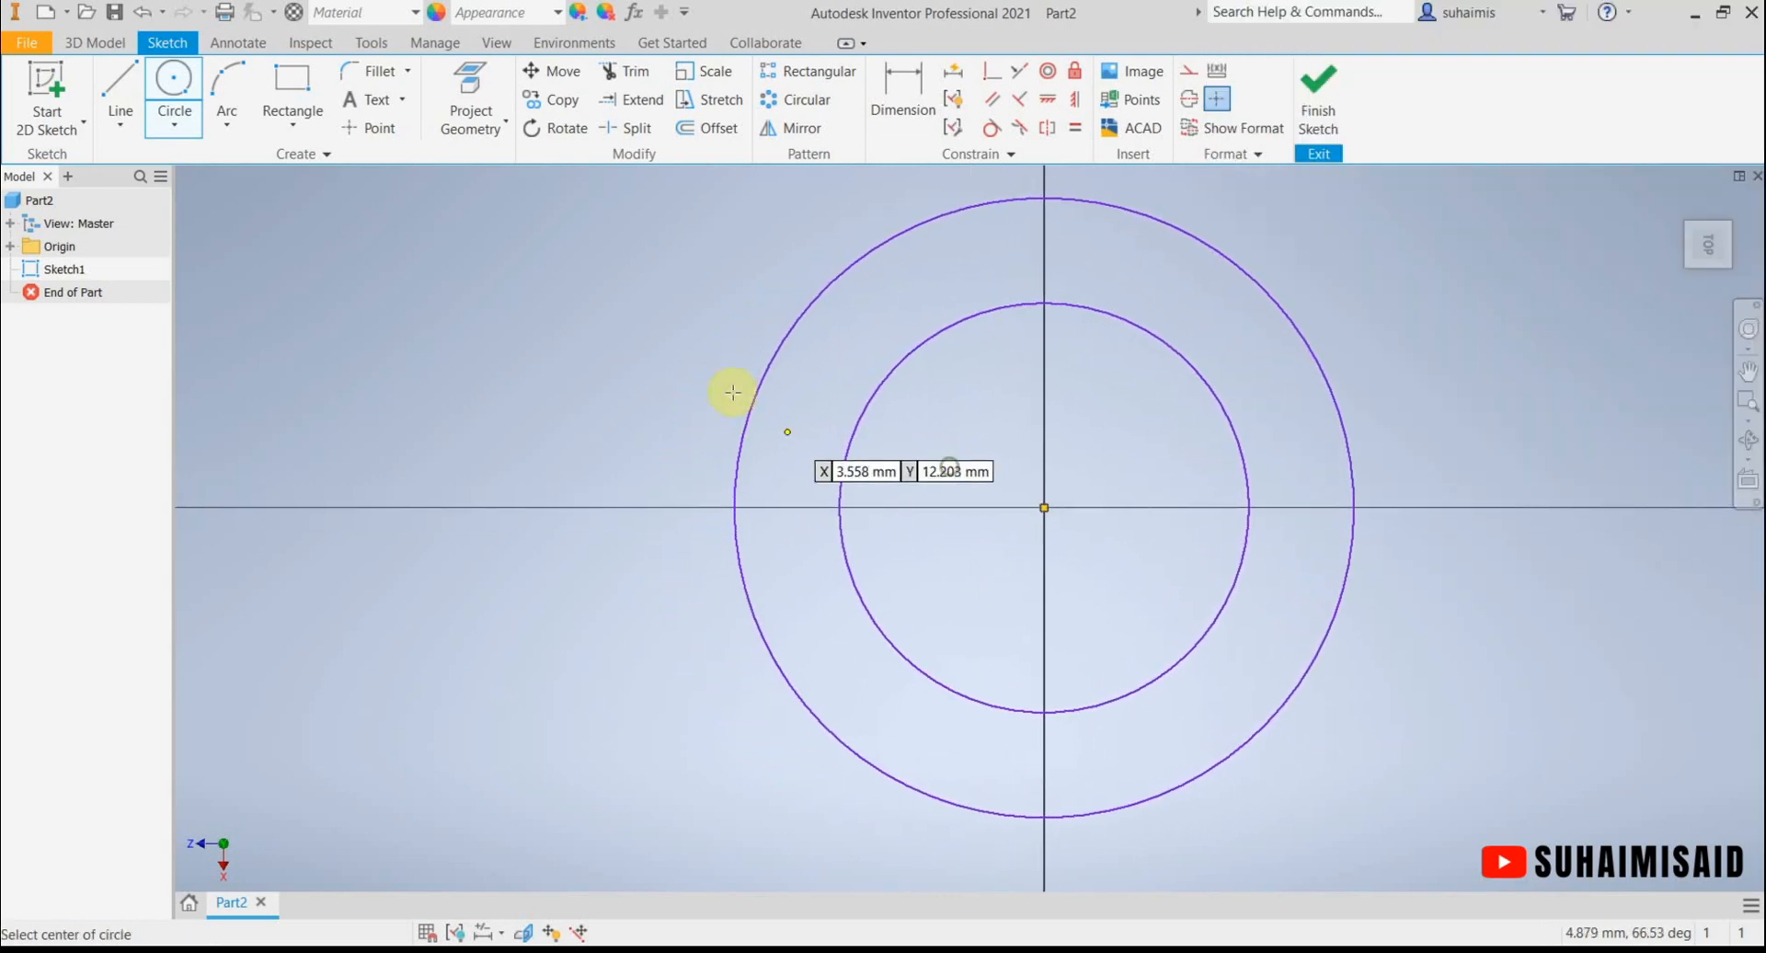
middle_click_drag(475, 322, 538, 309)
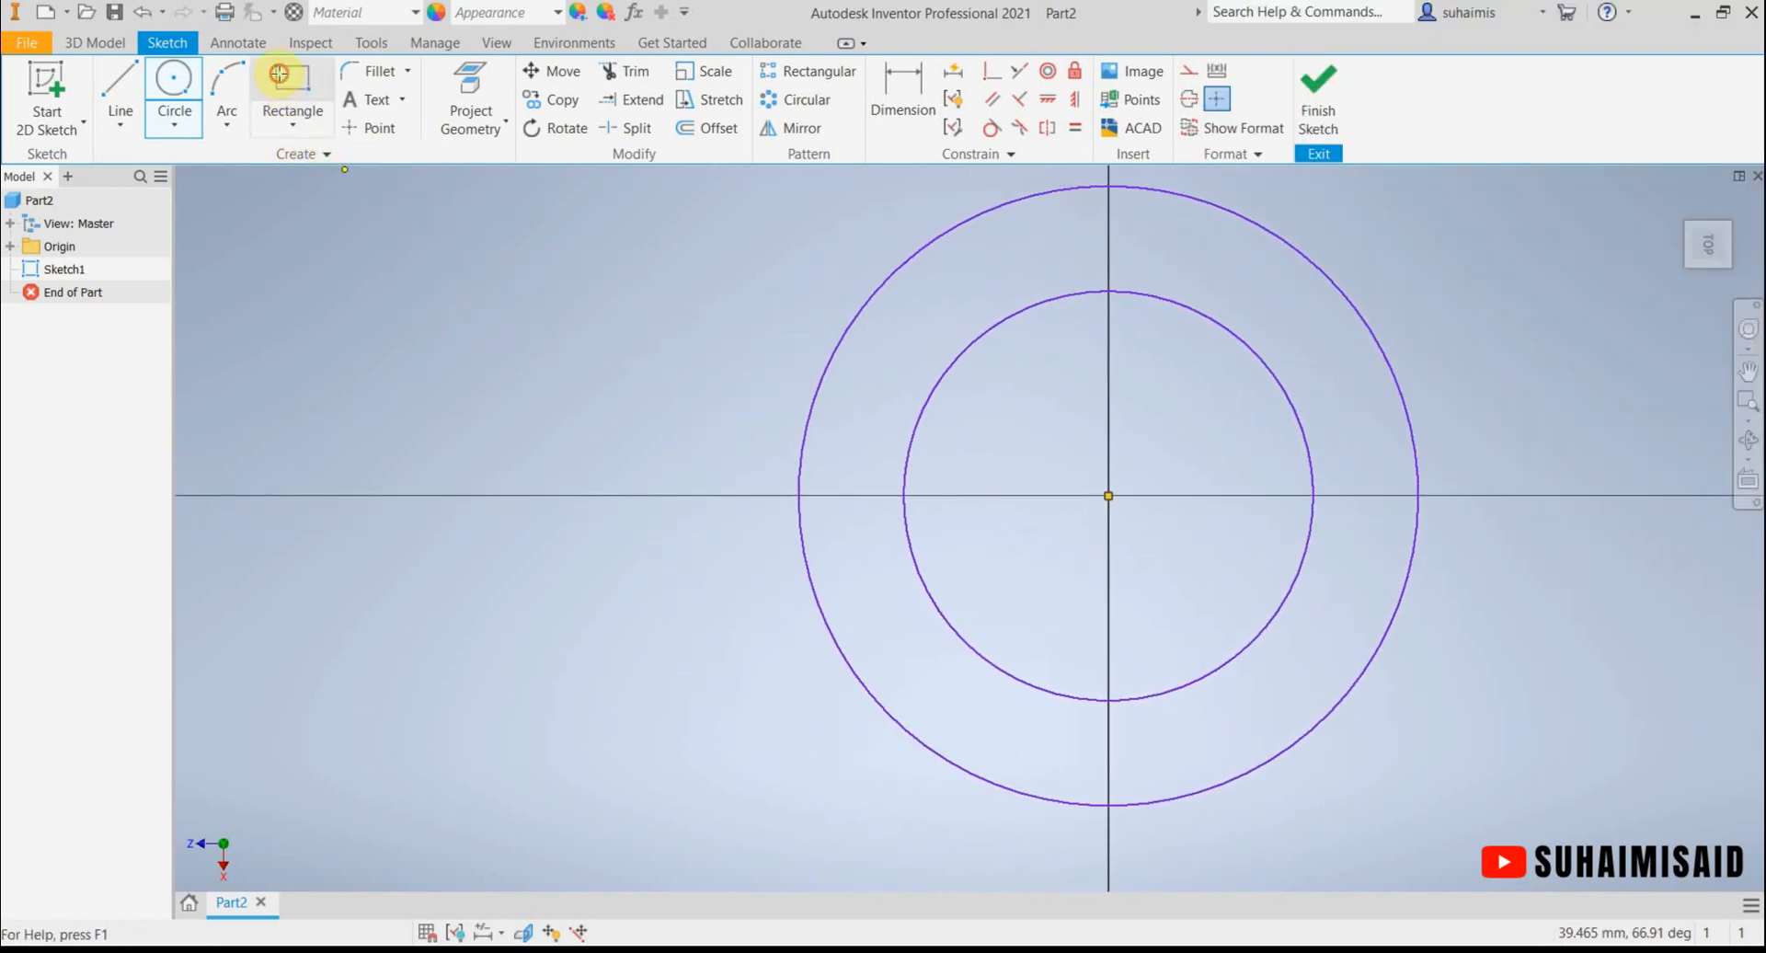
left_click(298, 76)
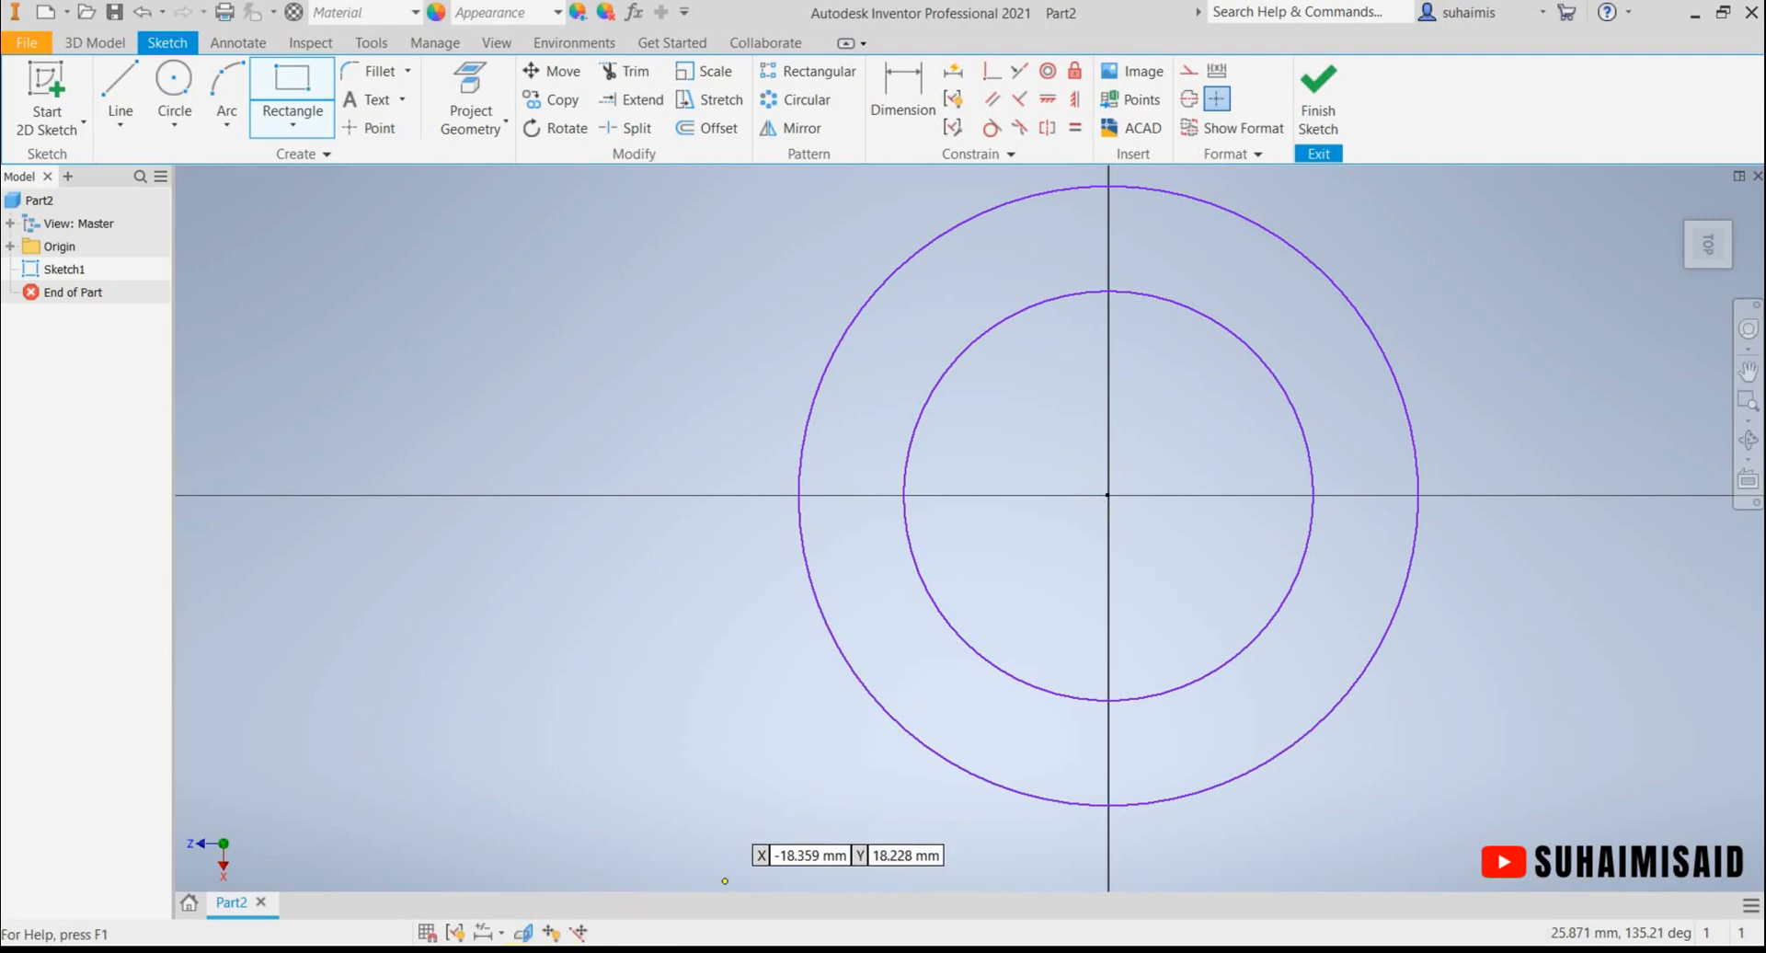
key("alt+Tab")
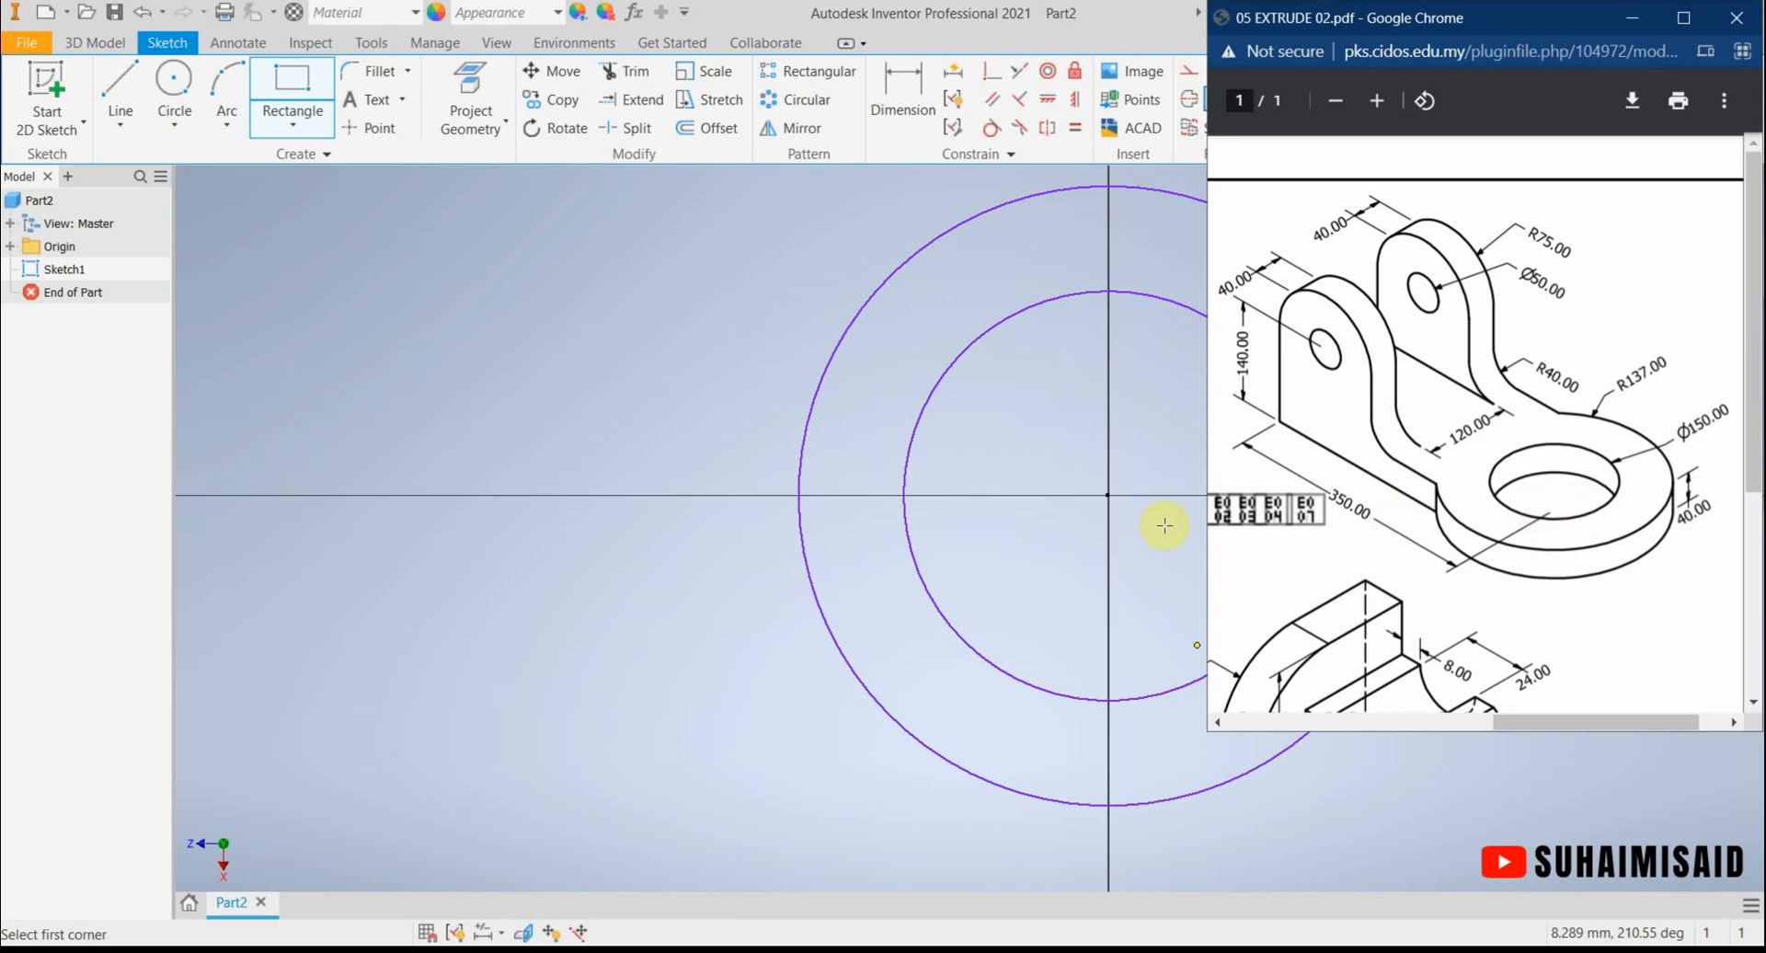
middle_click_drag(1085, 547, 1066, 533)
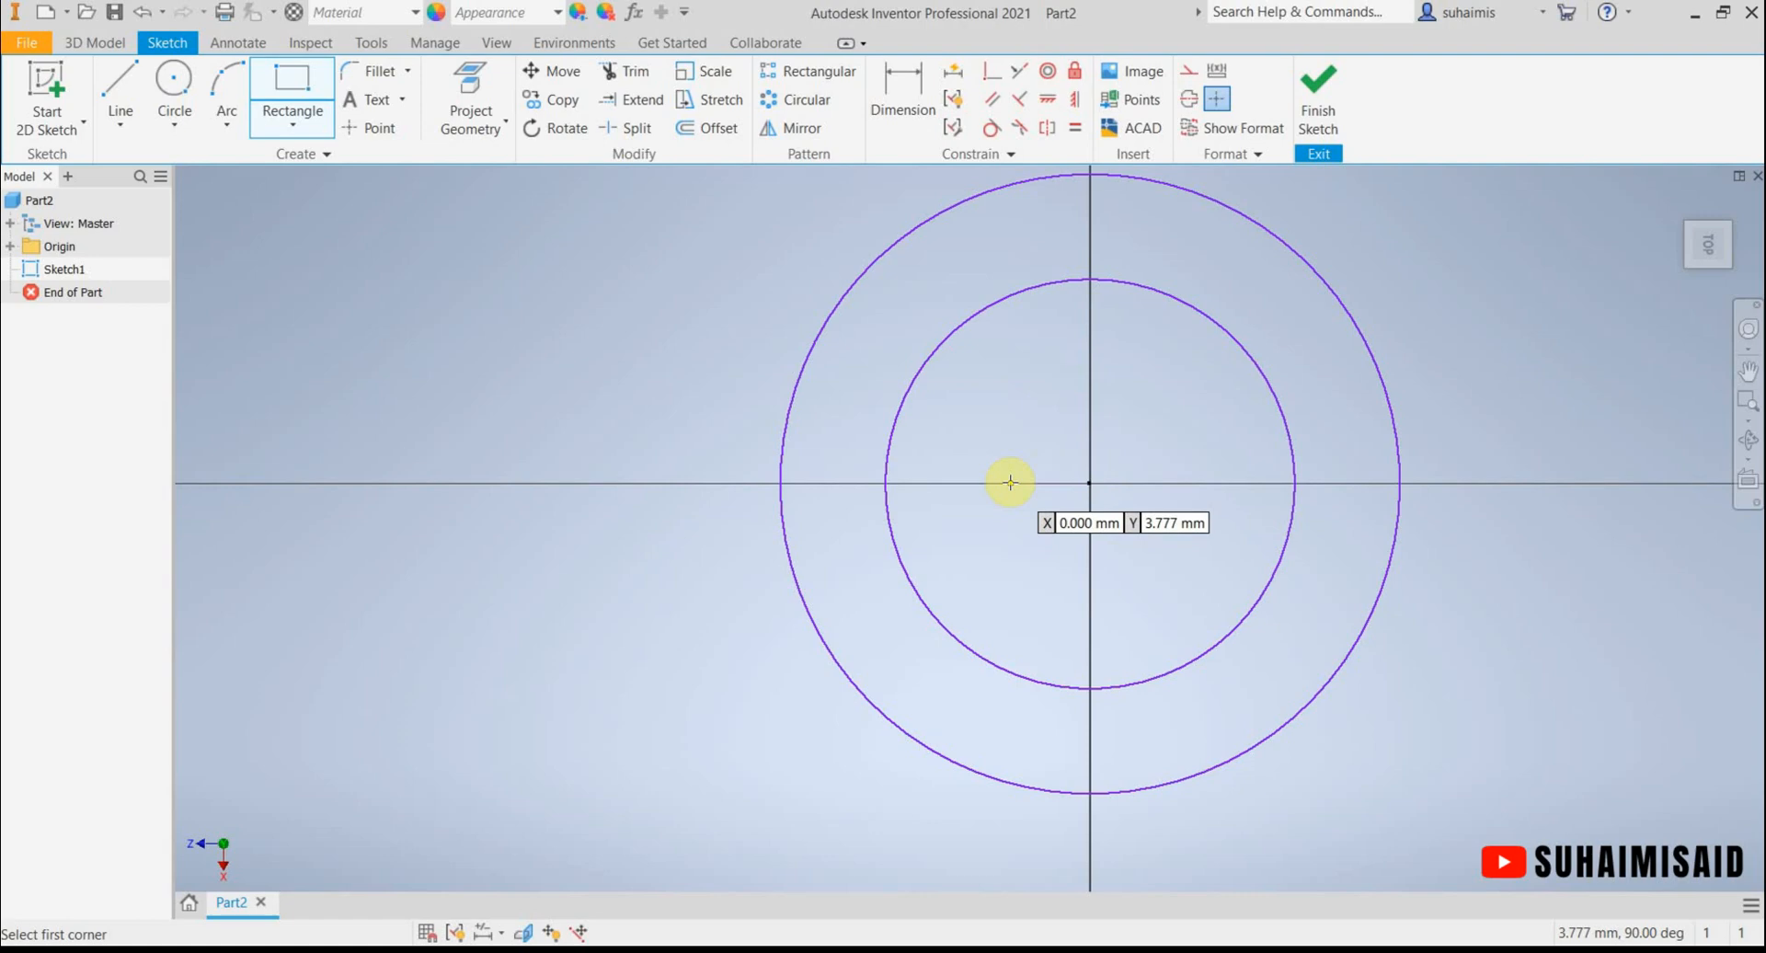
mouse_move(1007, 436)
middle_mouse_down()
mouse_move(1047, 436)
mouse_move(1079, 468)
middle_mouse_up()
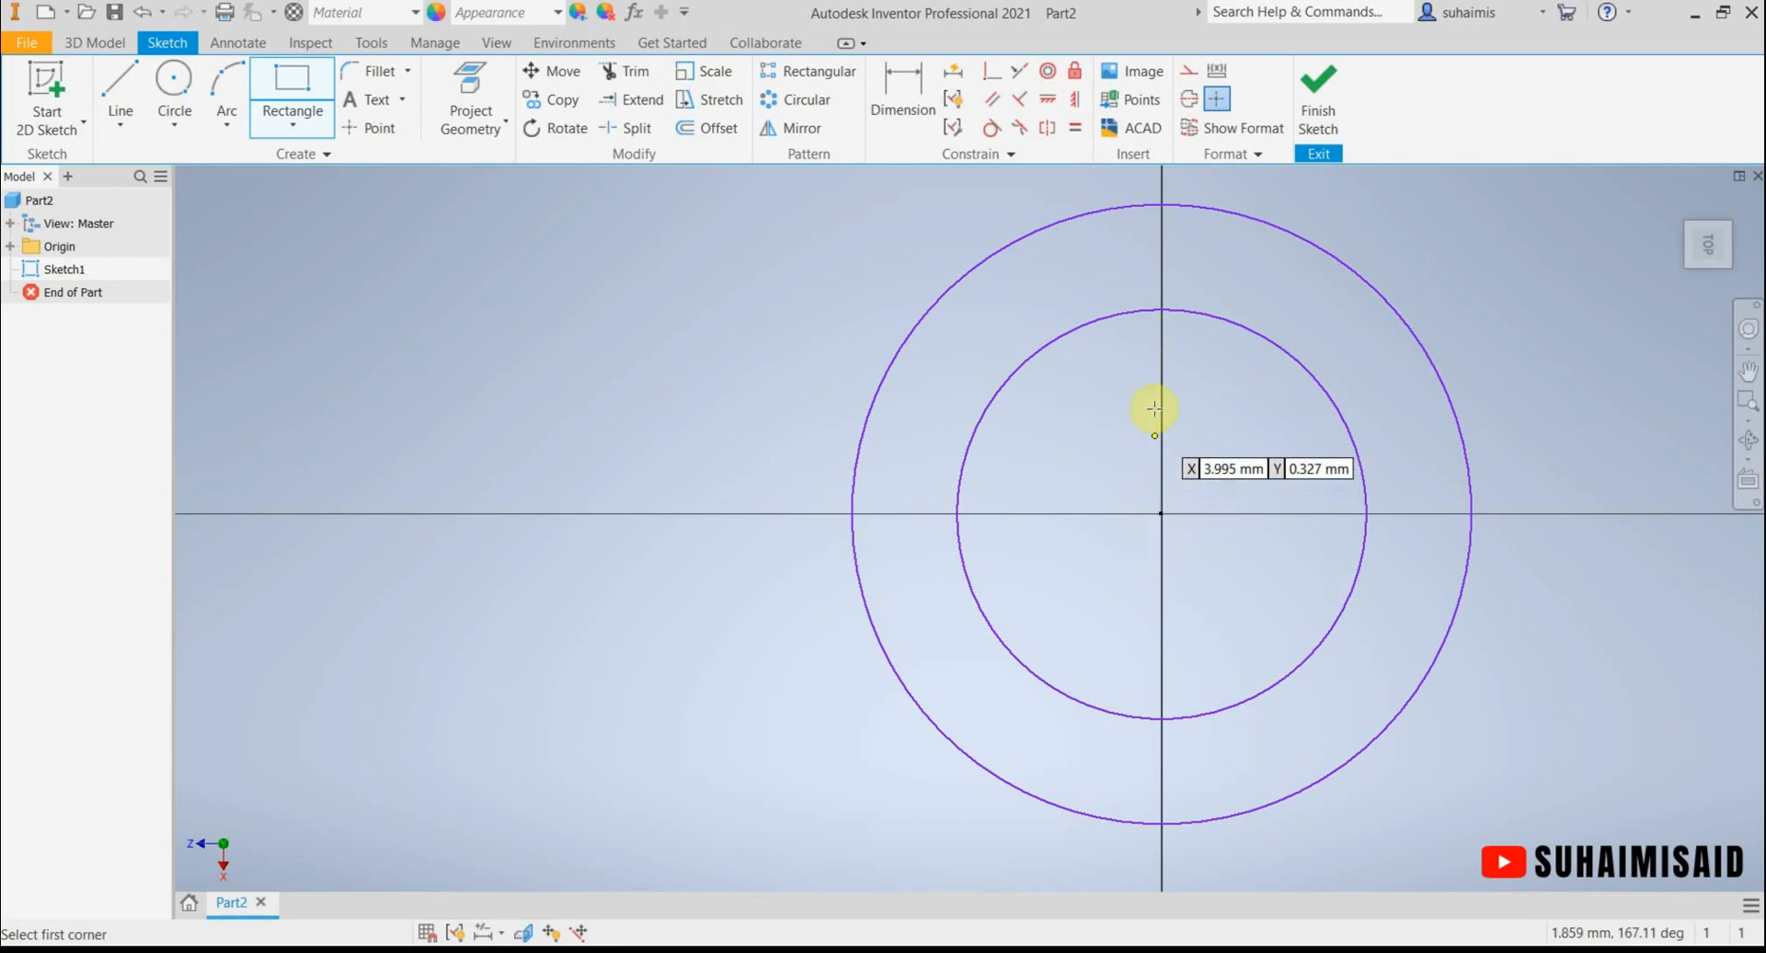
left_click(1161, 264)
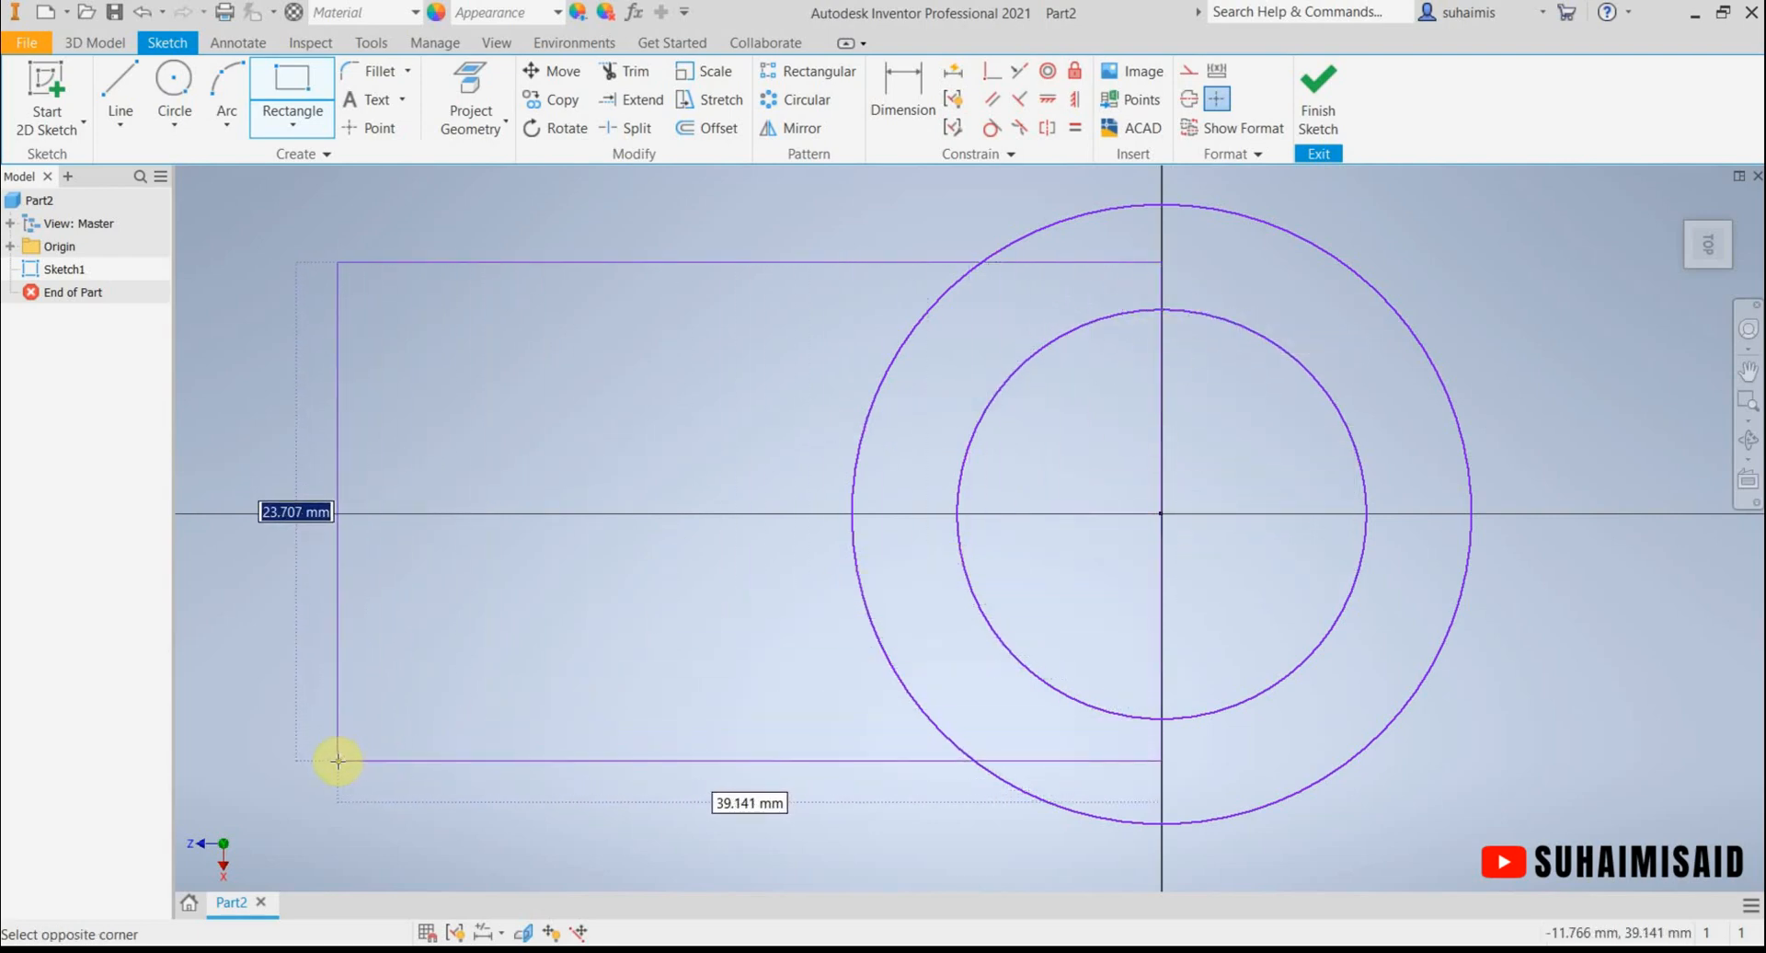
left_click(261, 767)
Dimension the outer circle as a radius and set it to 137 mm.
mouse_move(508, 570)
middle_mouse_down()
mouse_move(561, 582)
mouse_move(564, 513)
mouse_move(540, 532)
middle_mouse_up()
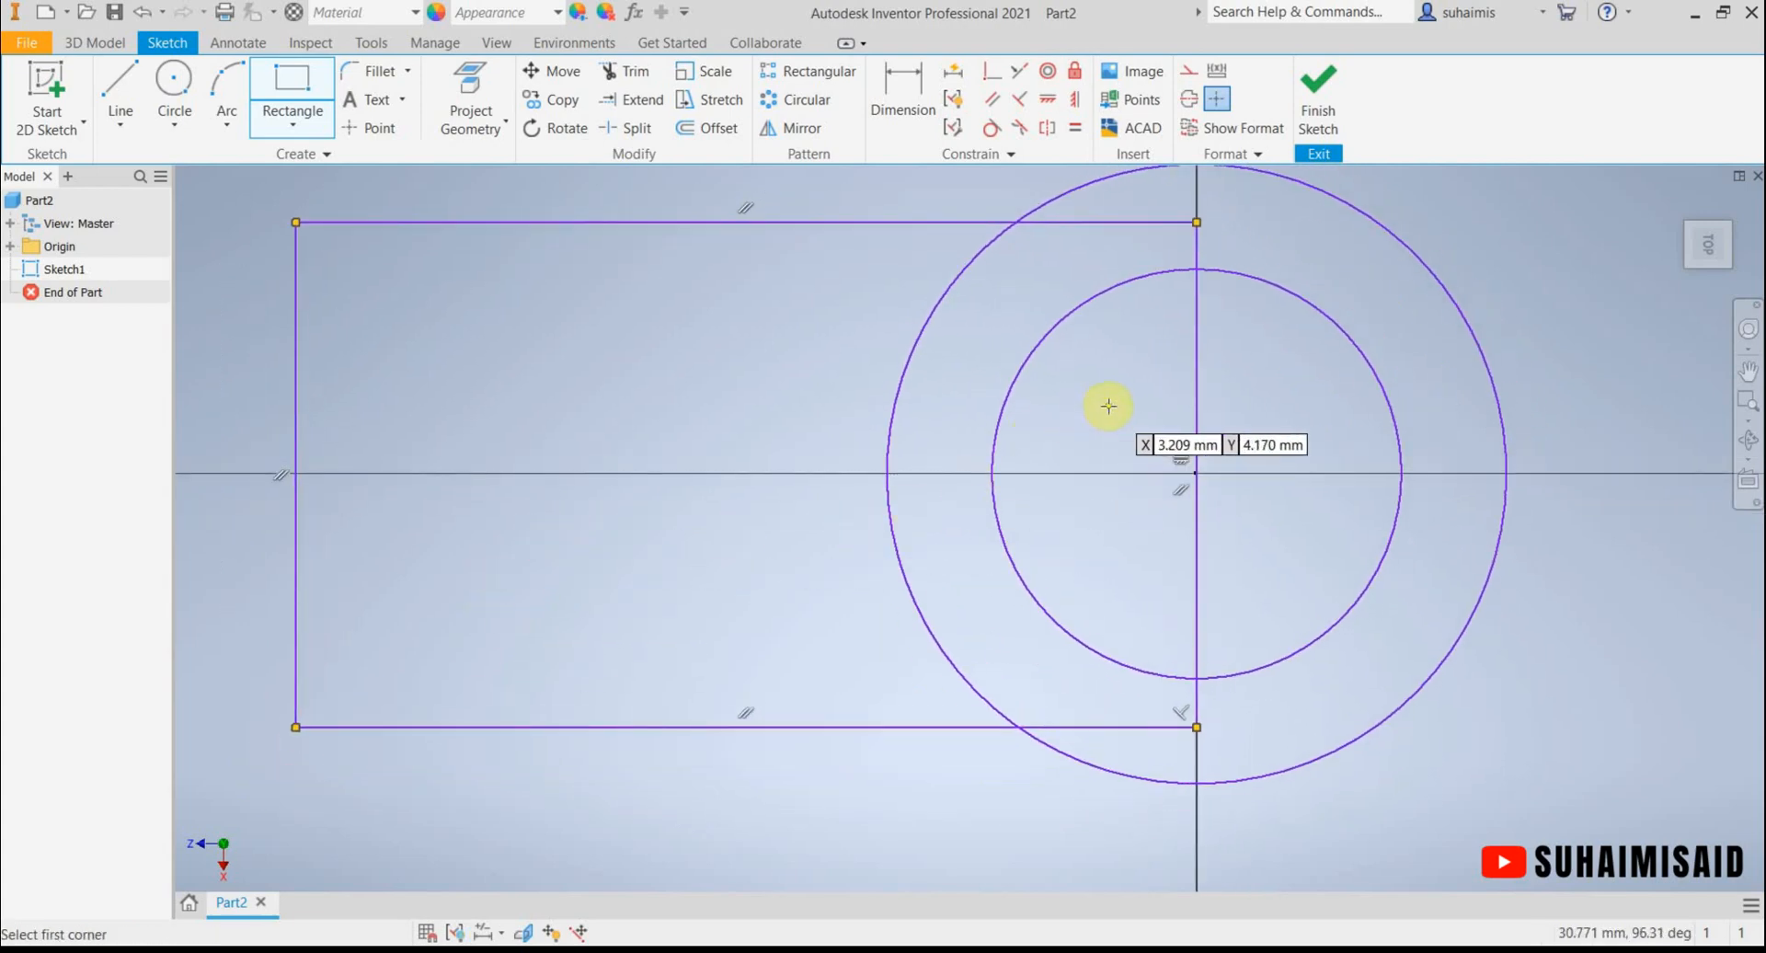
scroll(1147, 535, "down", 3)
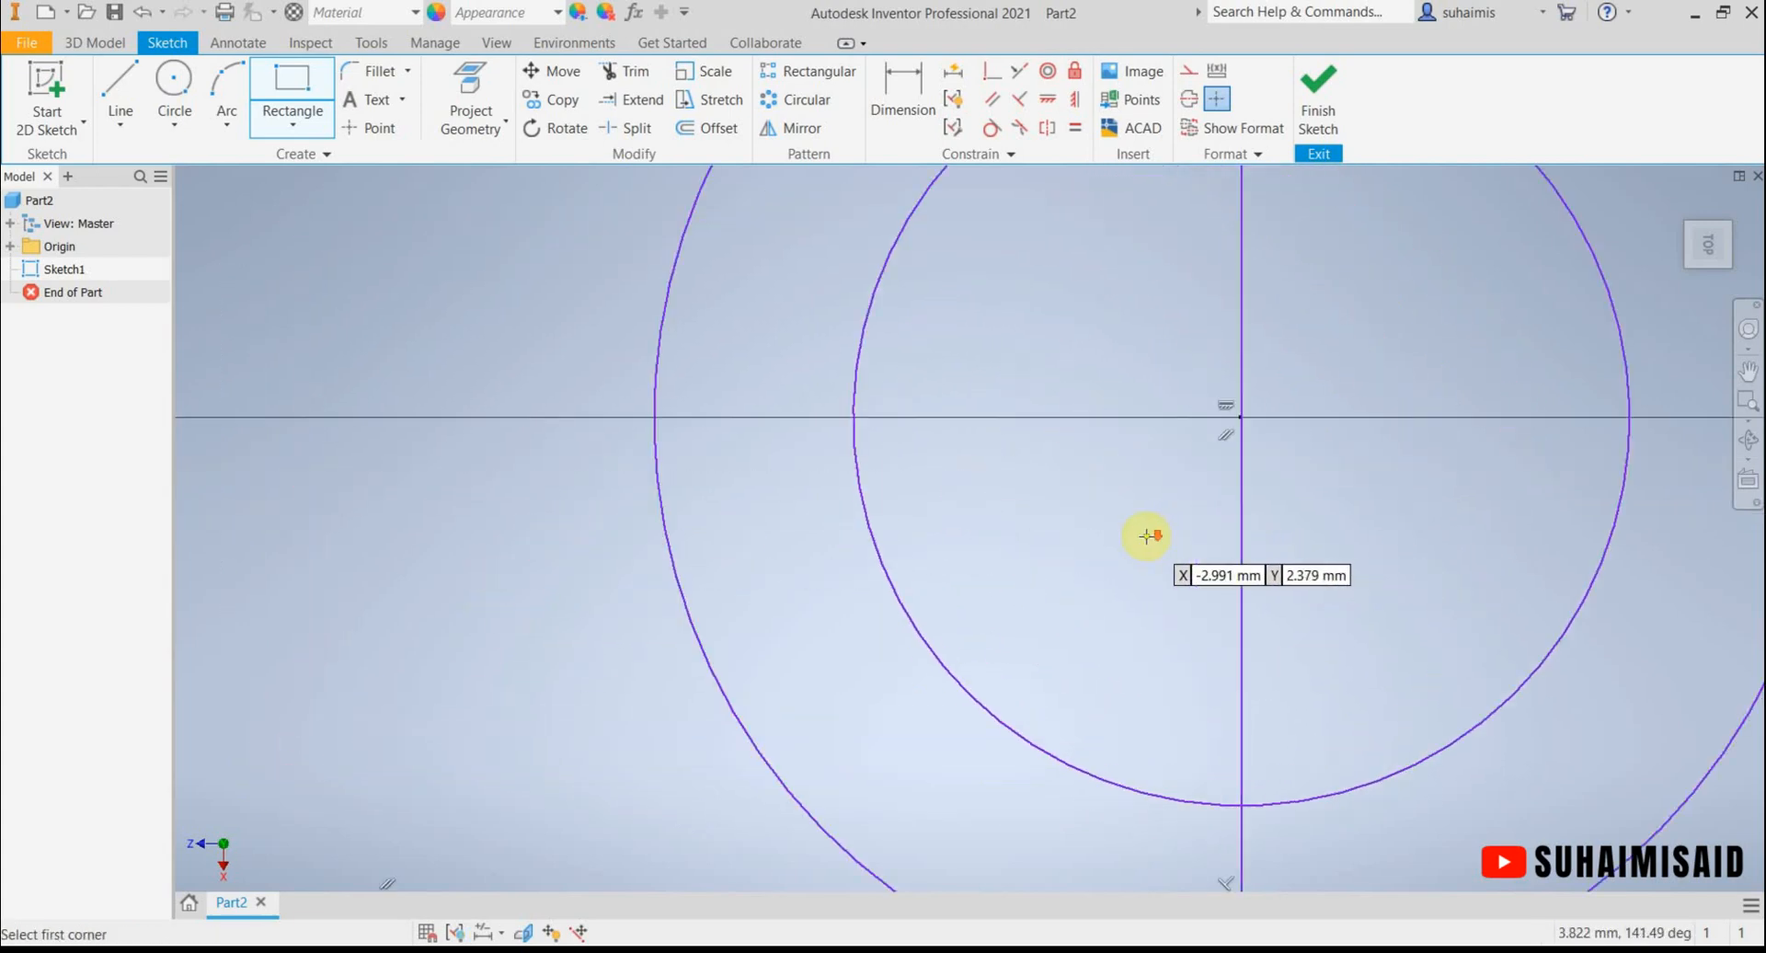
scroll(1147, 535, "up", 5)
middle_click_drag(1171, 532, 1092, 512)
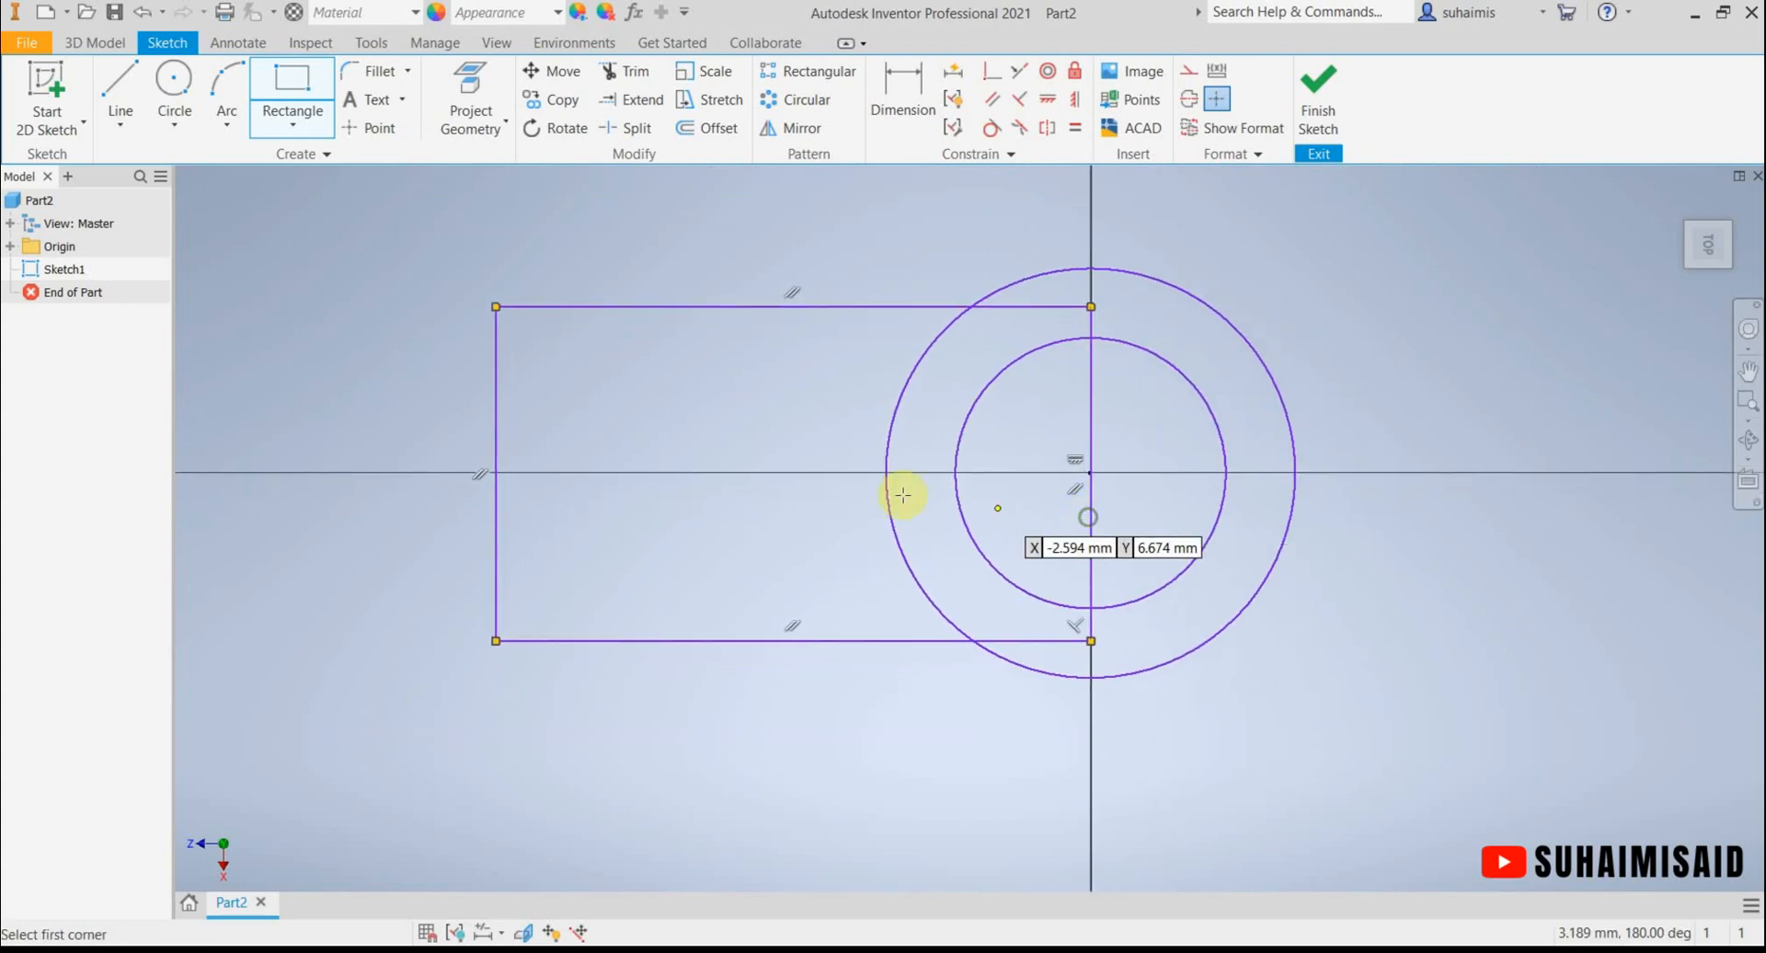
left_click(919, 74)
left_click(1245, 339)
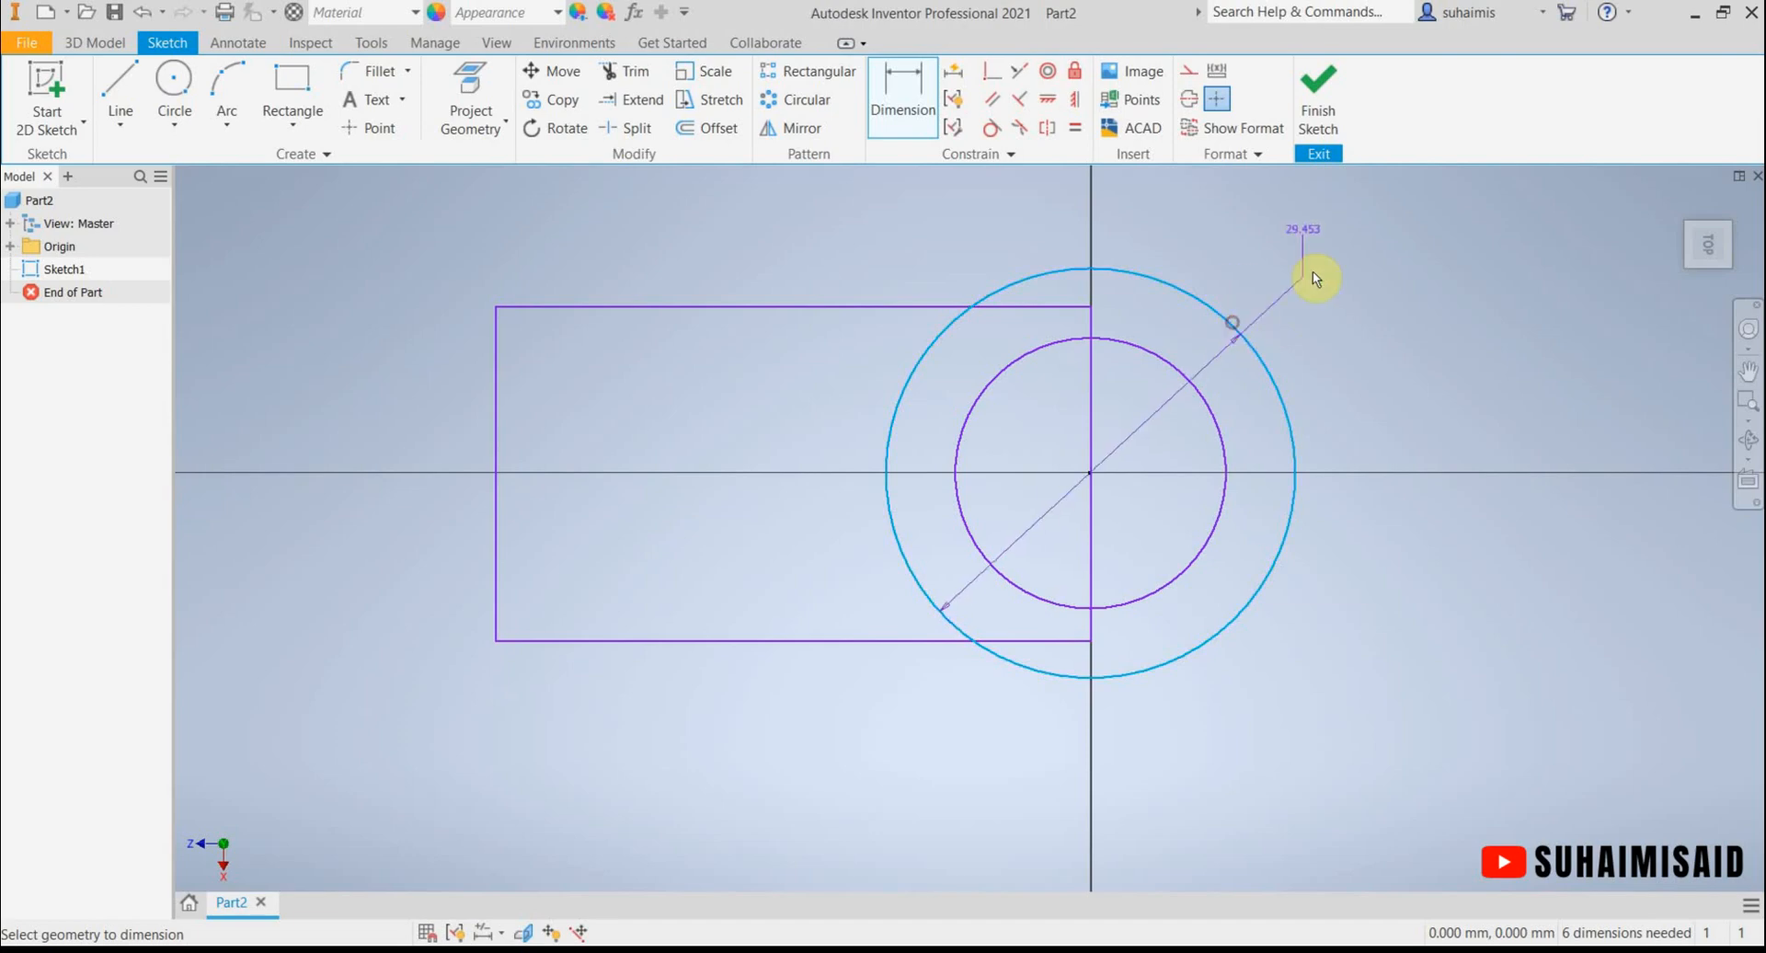
left_click(511, 951)
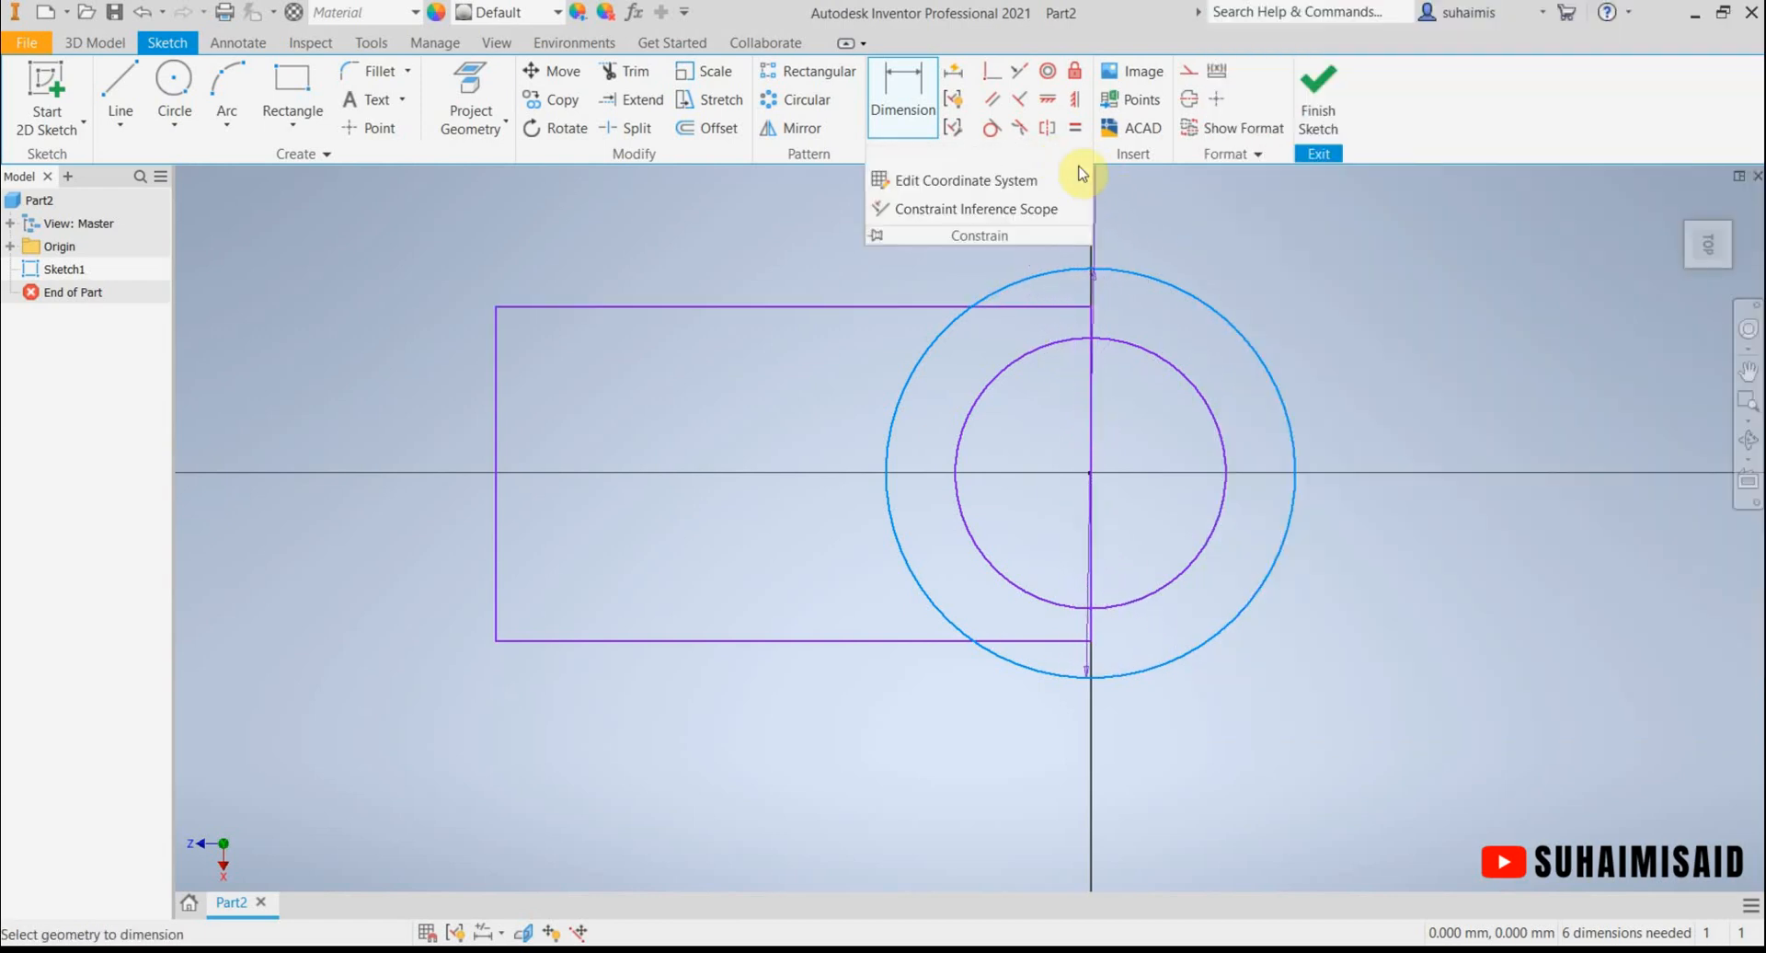
right_click(1300, 269)
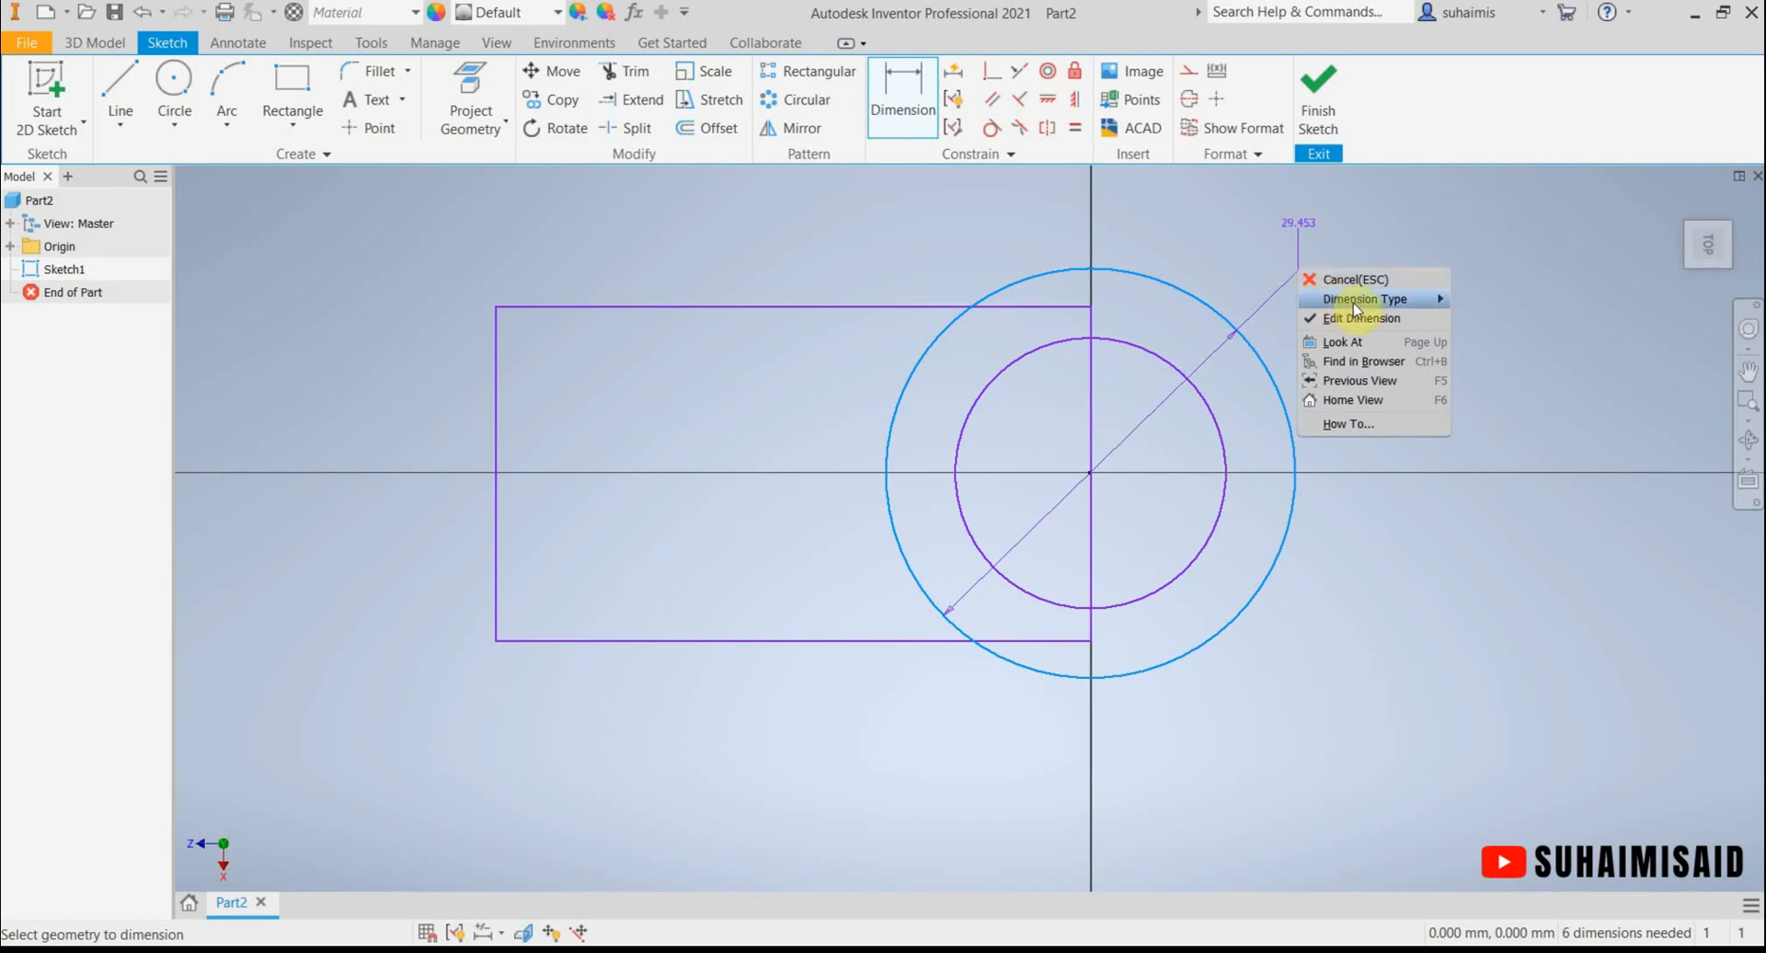
mouse_move(1376, 300)
left_click(1473, 298)
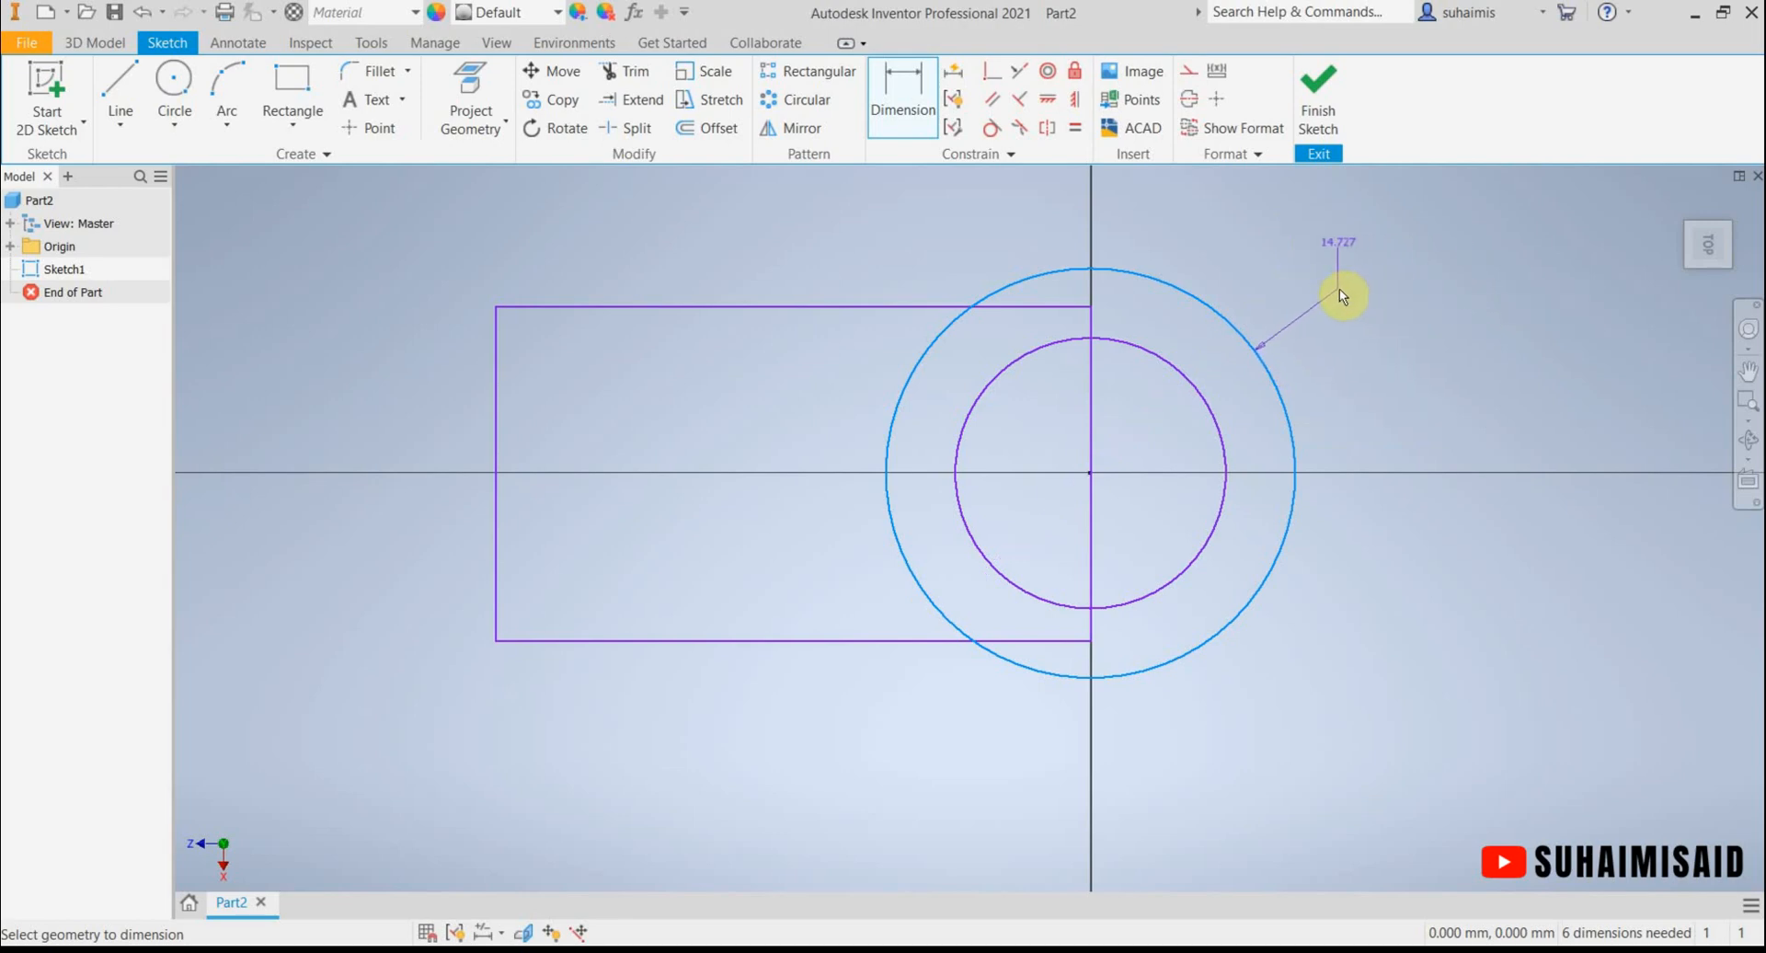
left_click(1338, 287)
type("13")
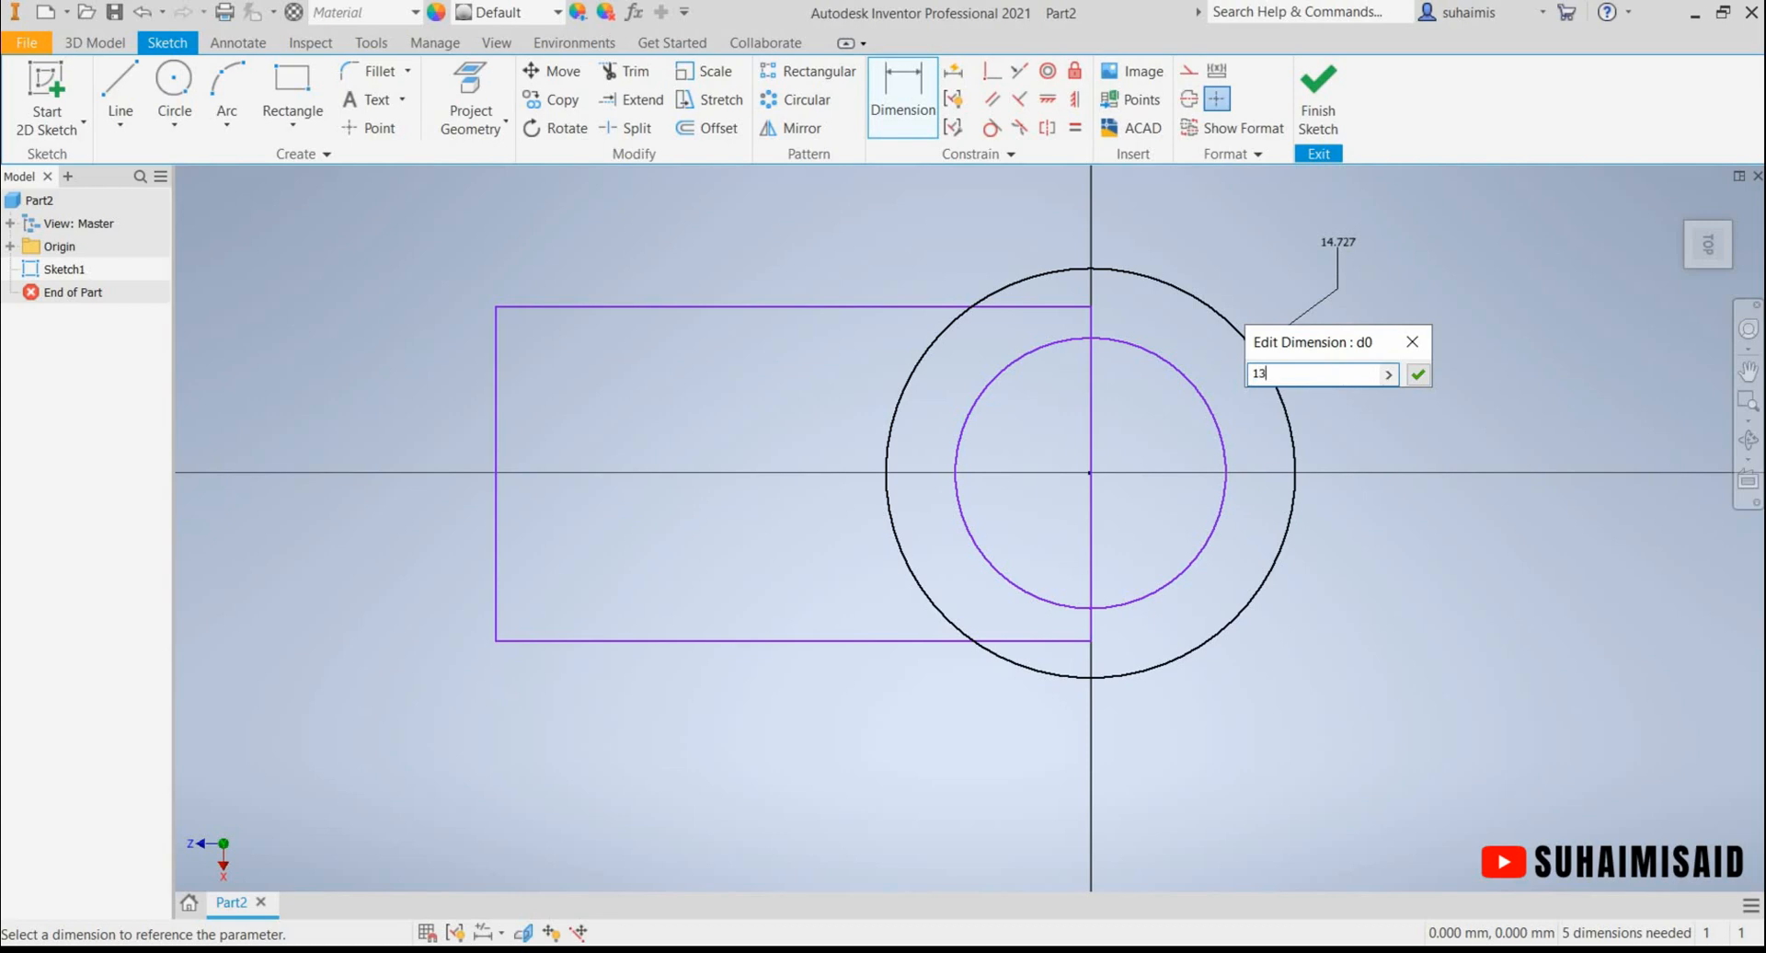
type("7")
key("Return")
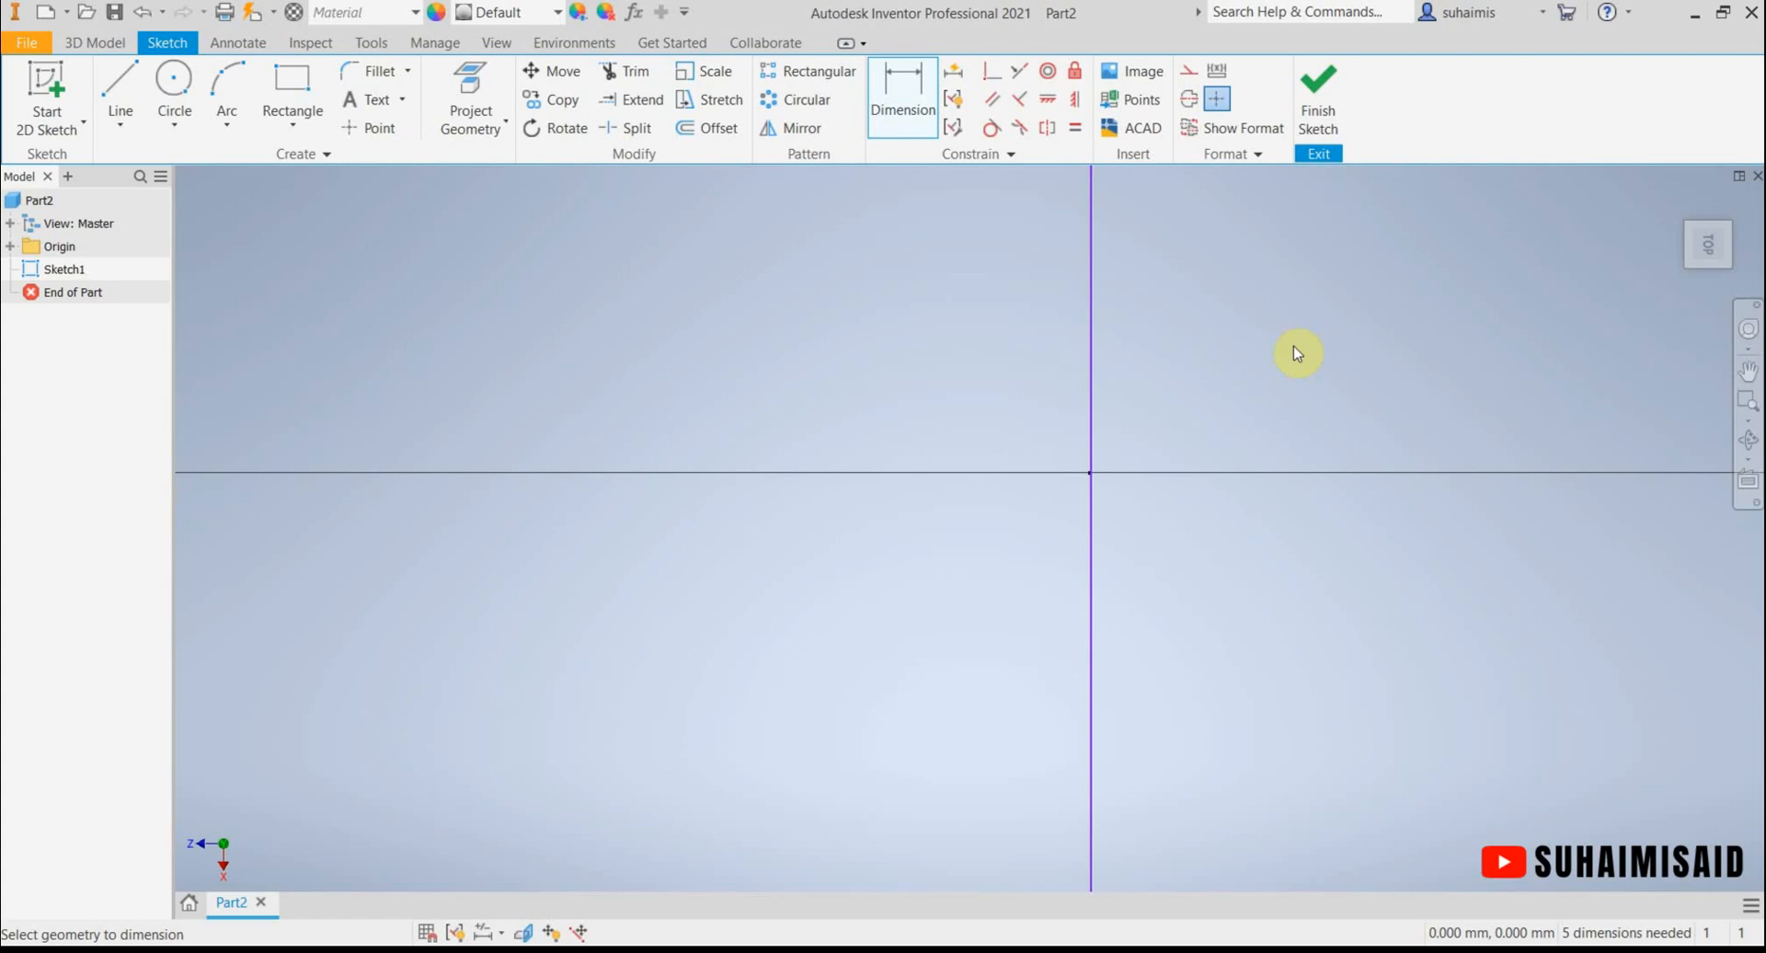
Dimension the inner circle's diameter and set it to 150 mm.
key("Home")
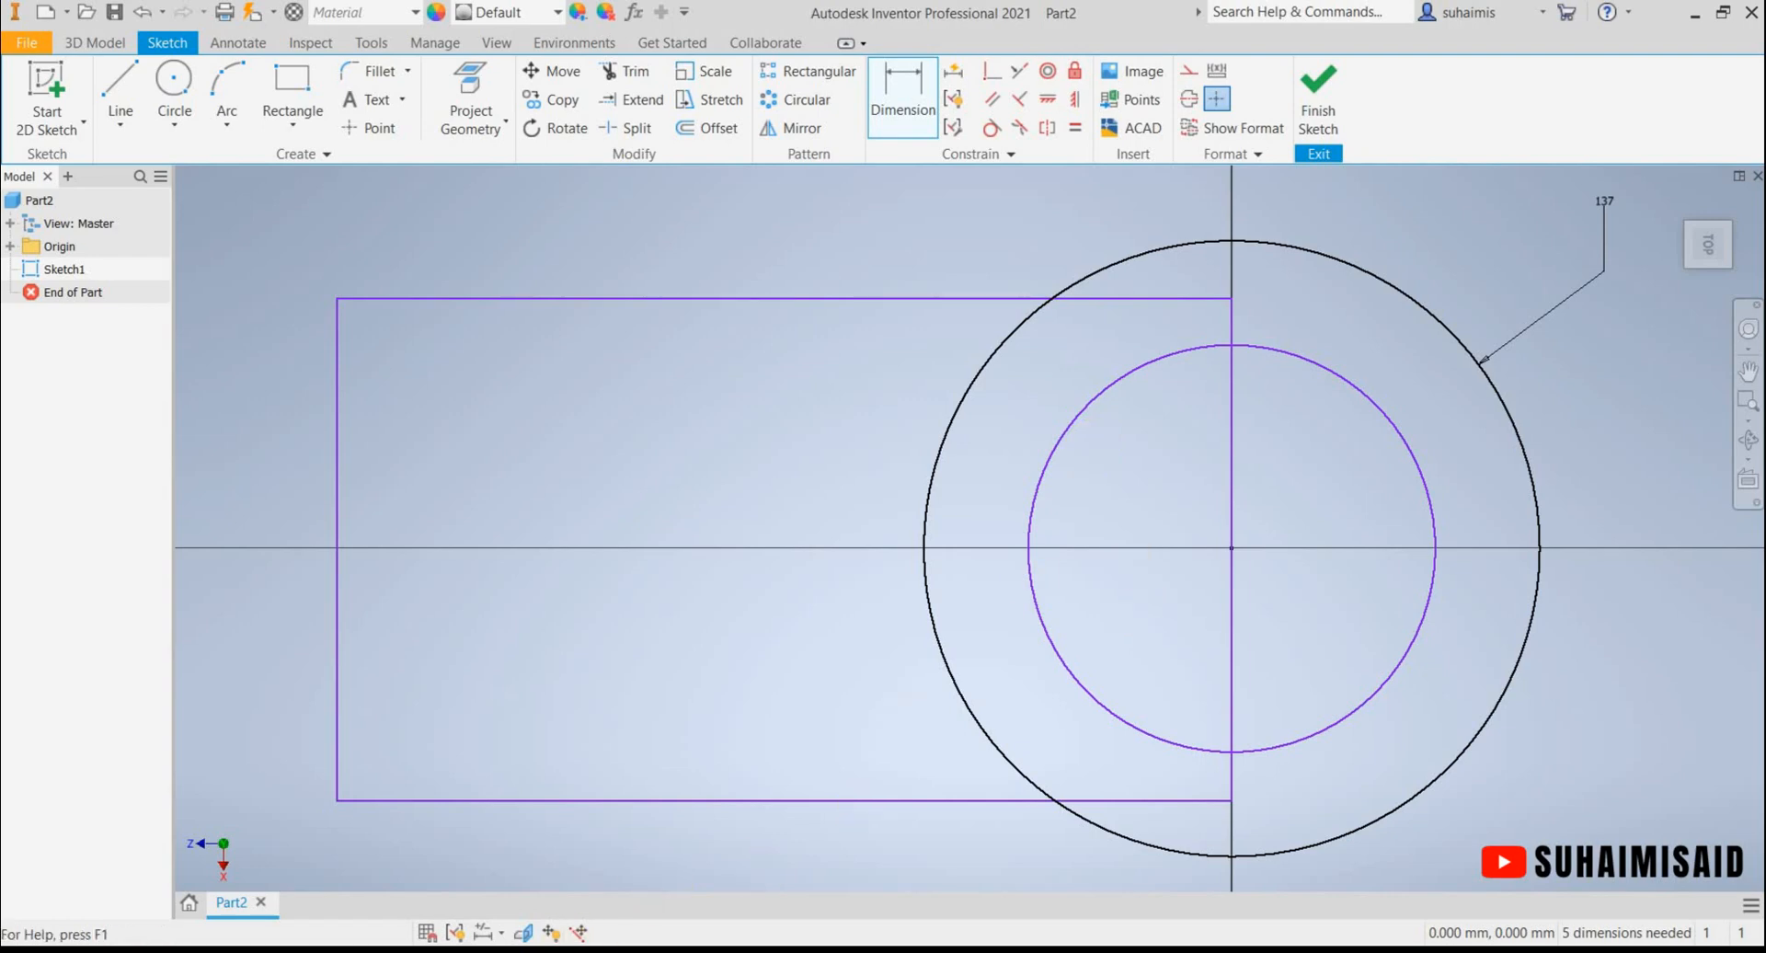
left_click(598, 951)
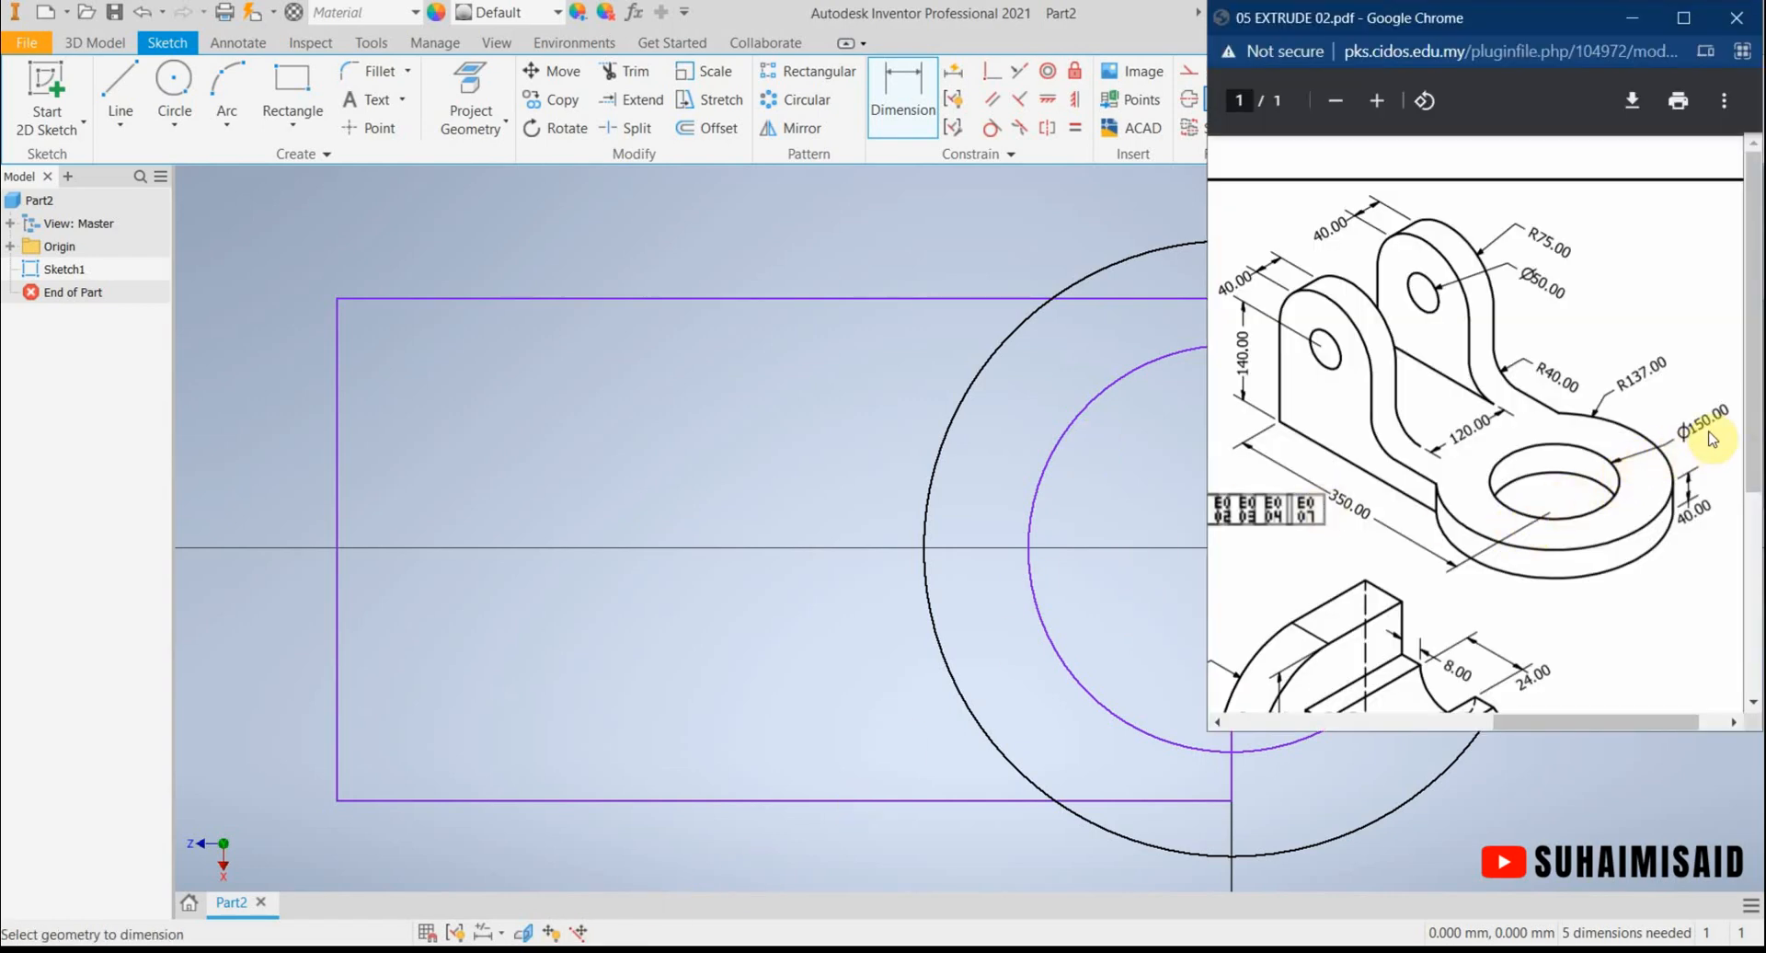
left_click(901, 99)
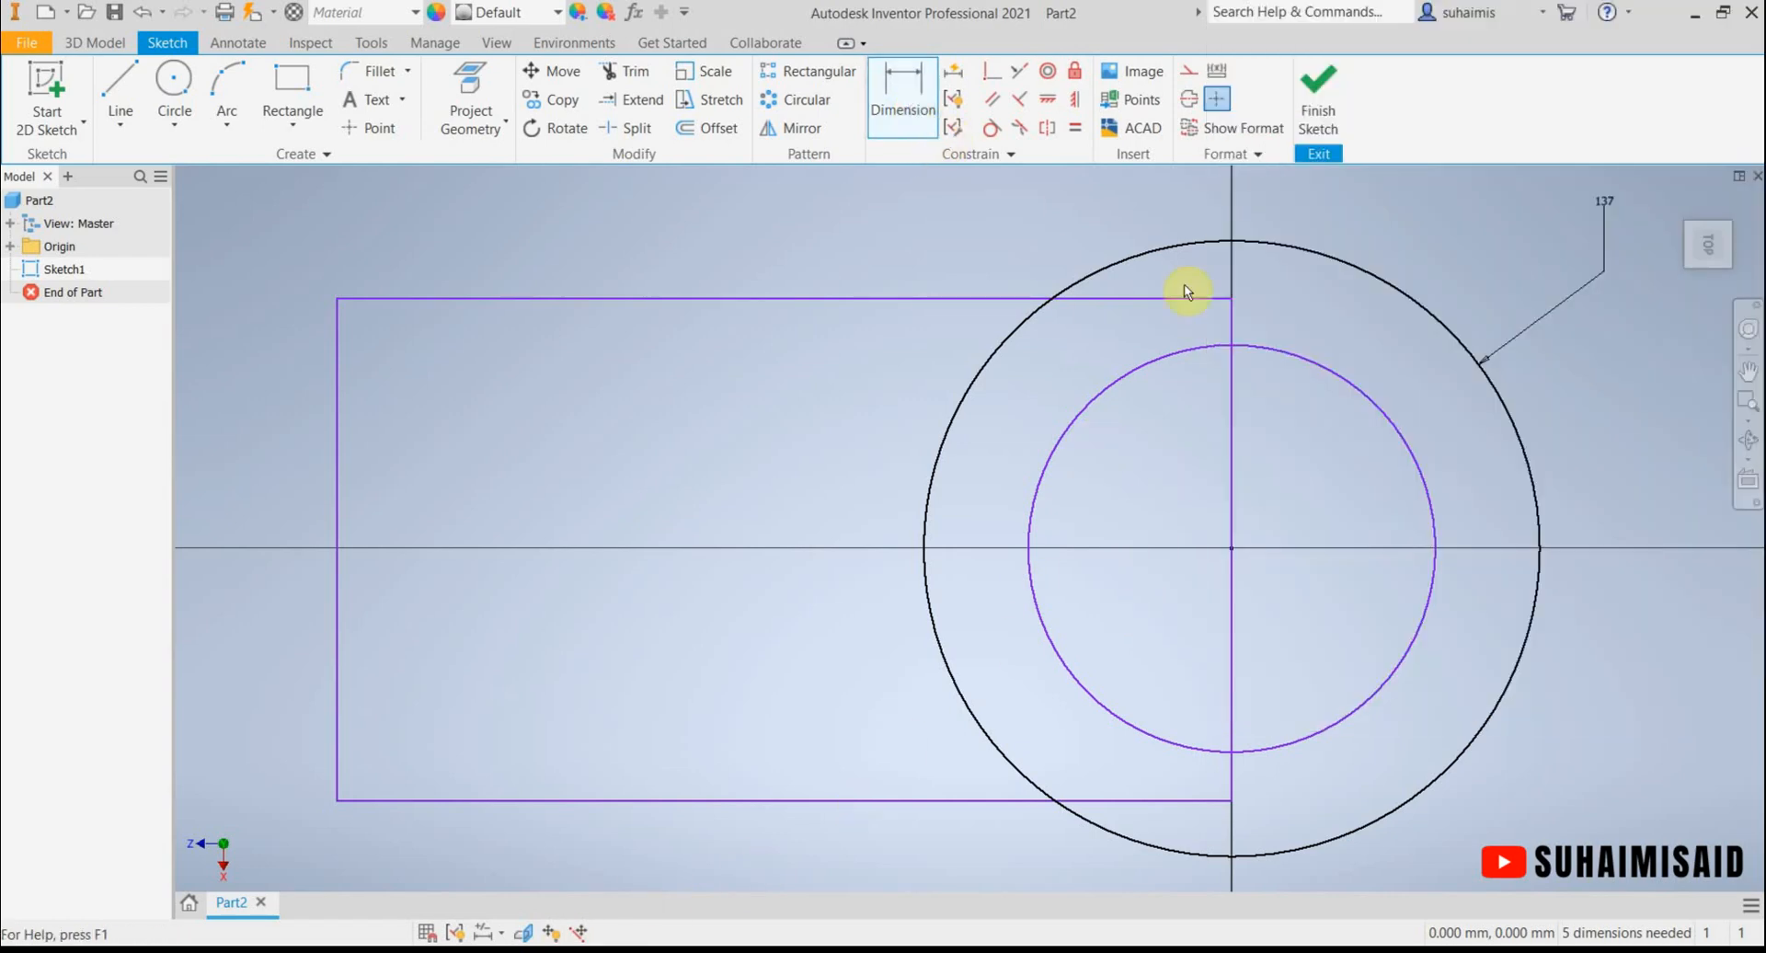
left_click(1384, 406)
left_click(1261, 464)
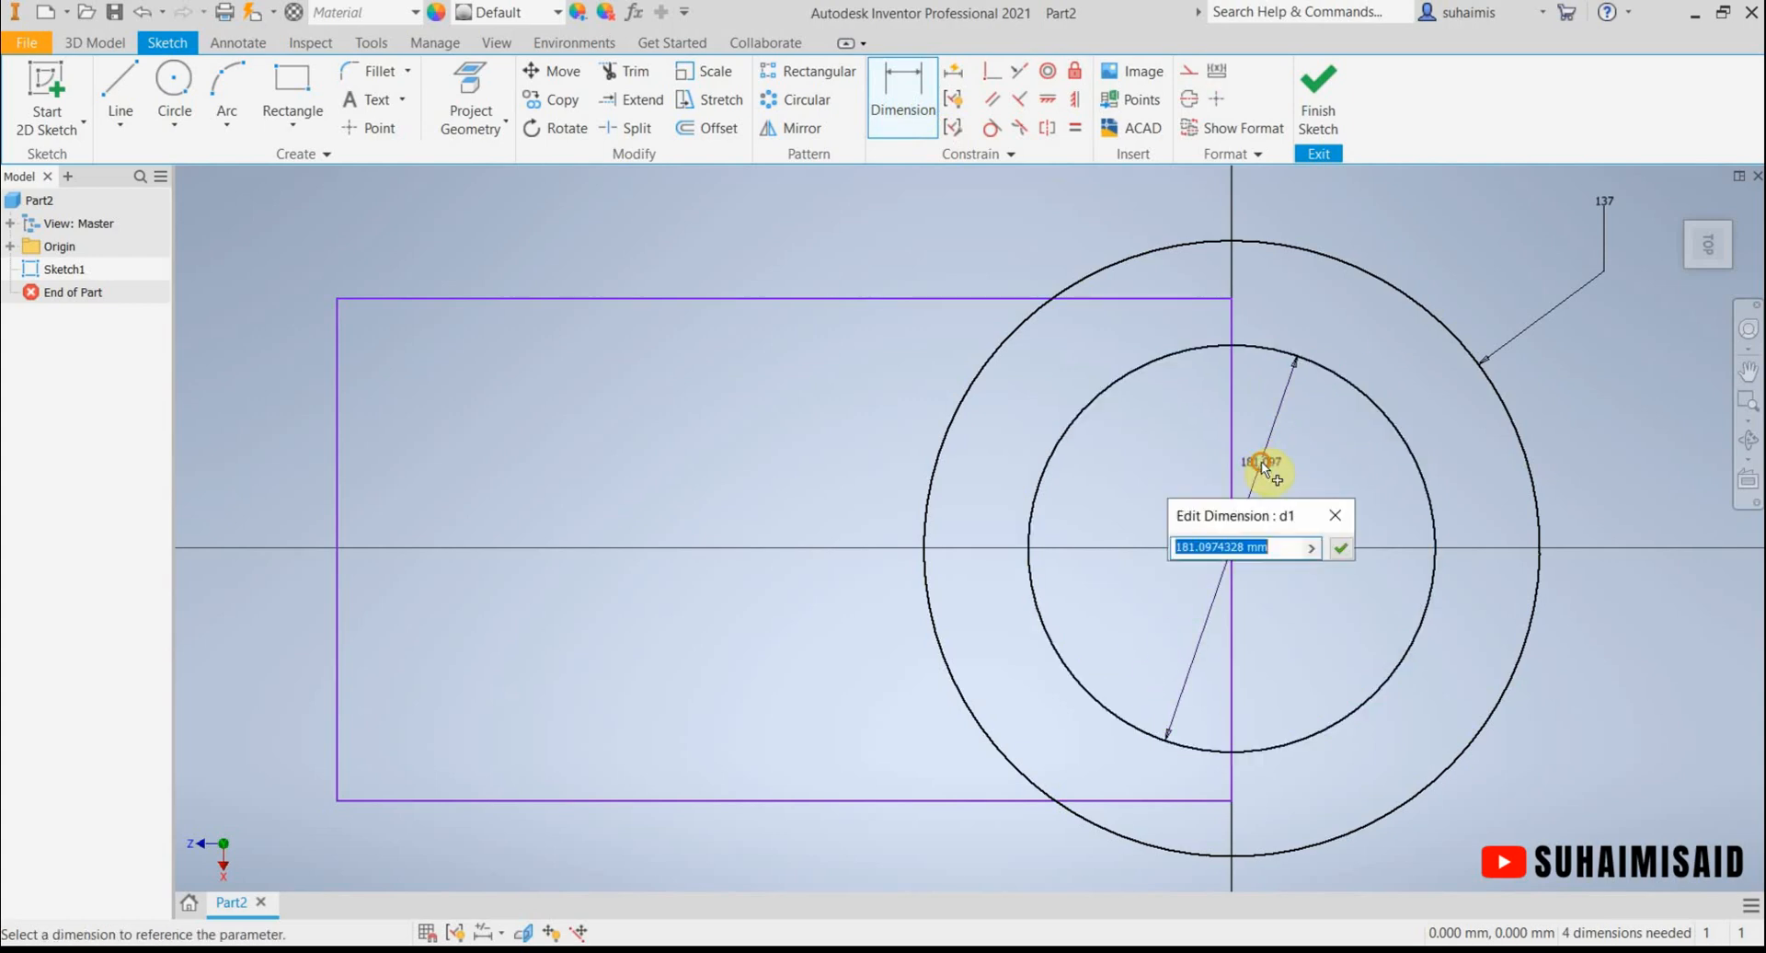
type("150")
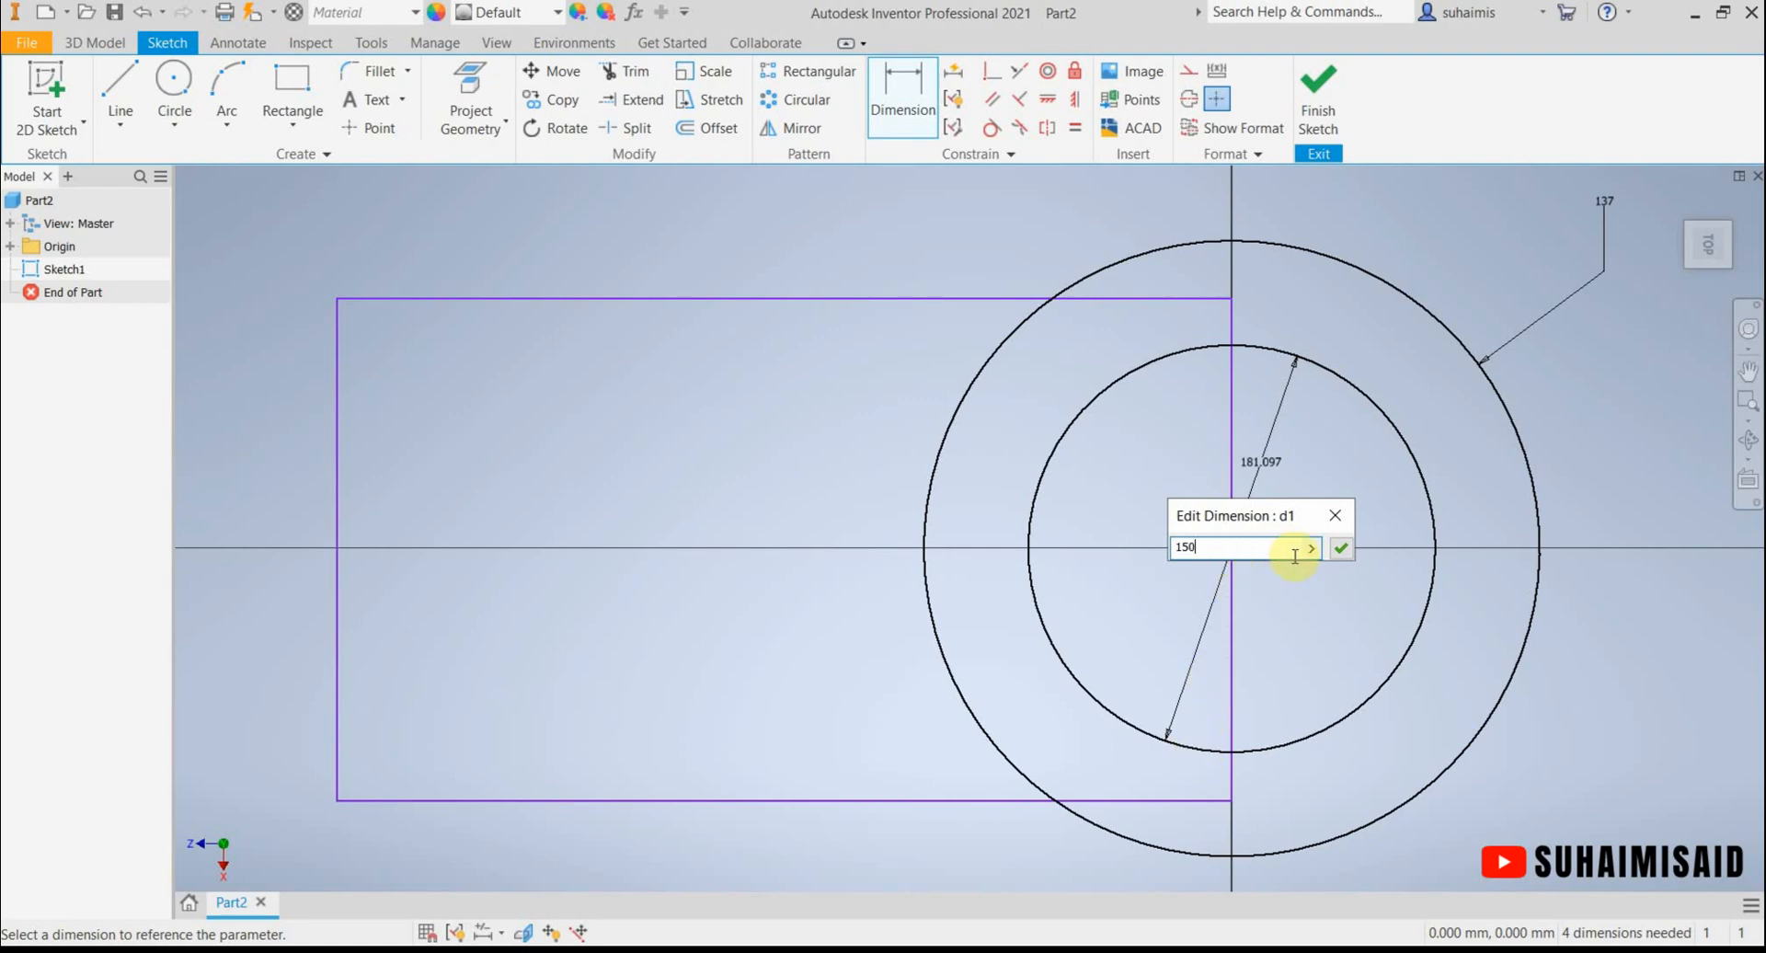
left_click(1341, 550)
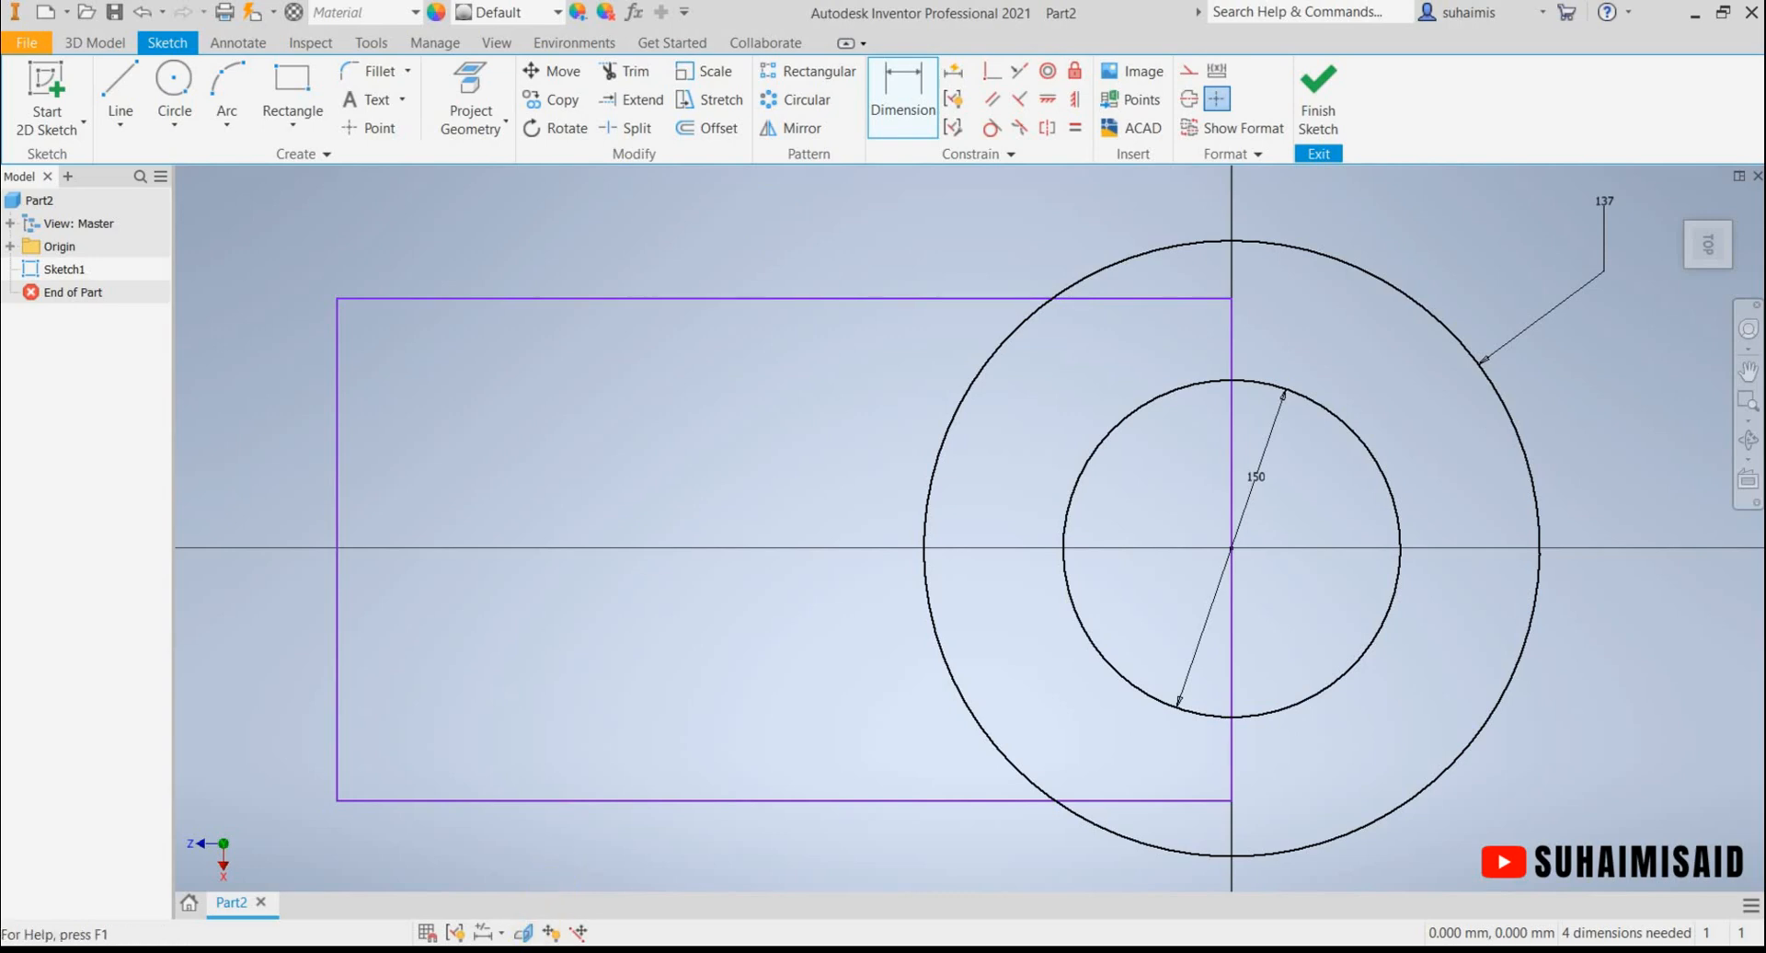
Dimension the distance from the circles' centre to the rectangle's far edge outside the circles and set it to 350 mm.
left_click(531, 950)
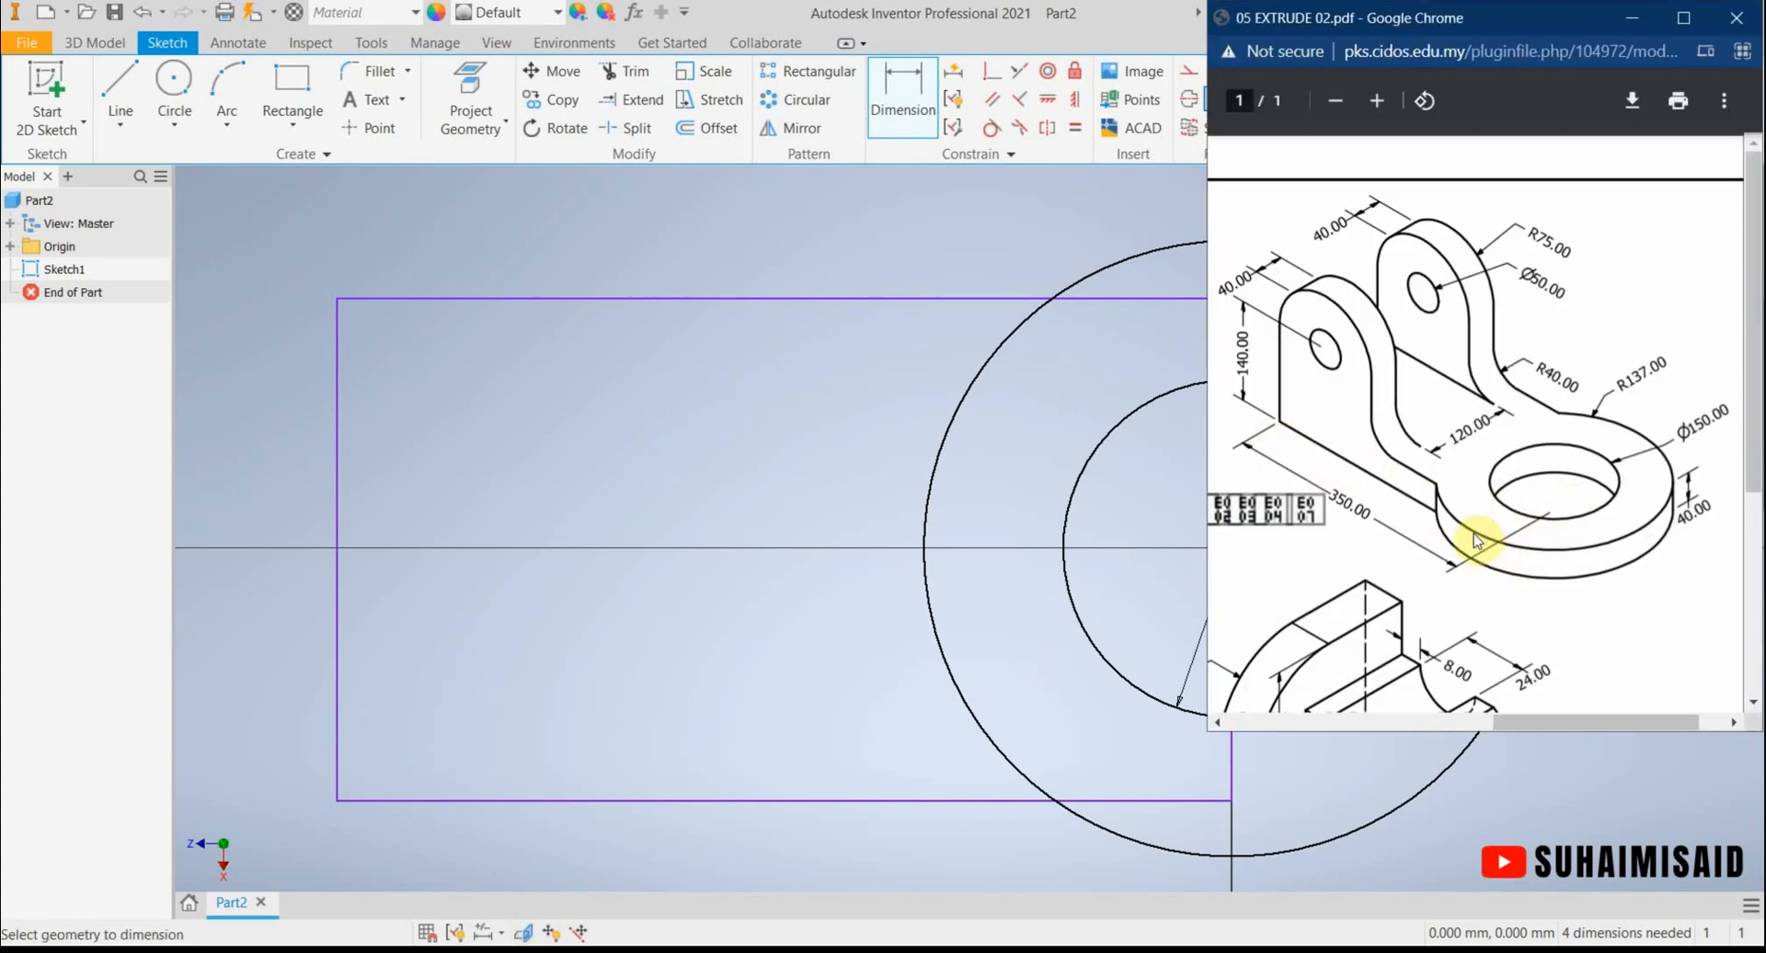
left_click(901, 96)
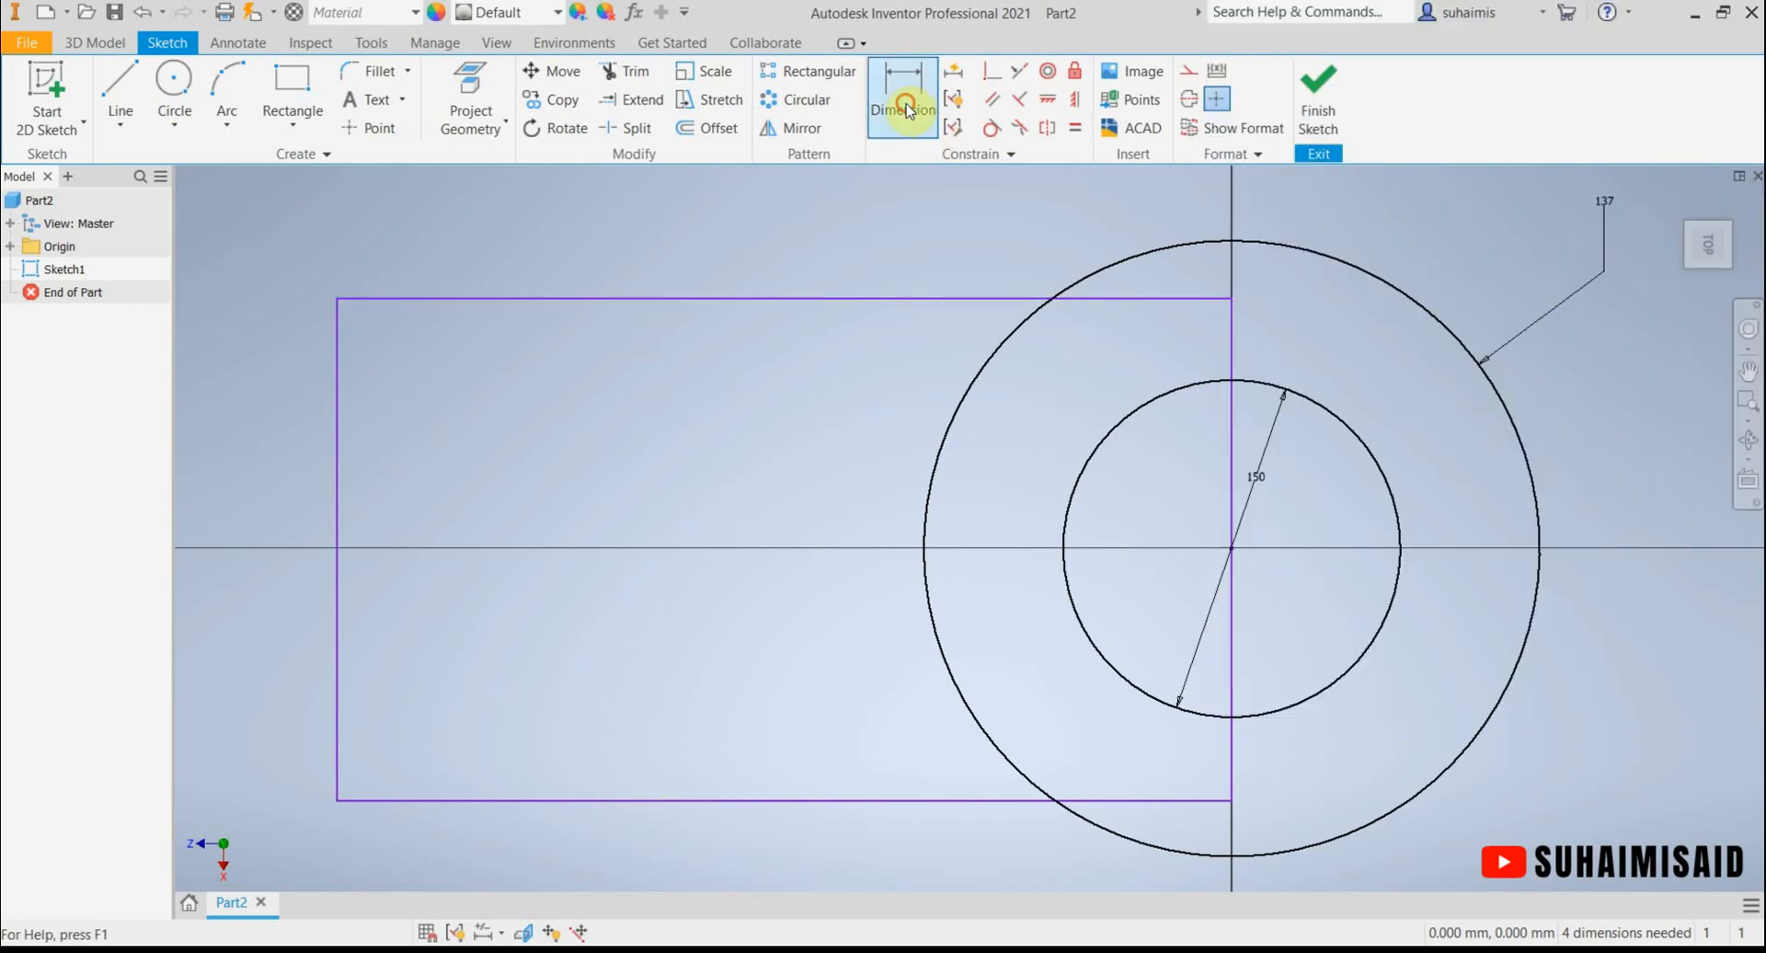
left_click(1233, 549)
left_click(338, 536)
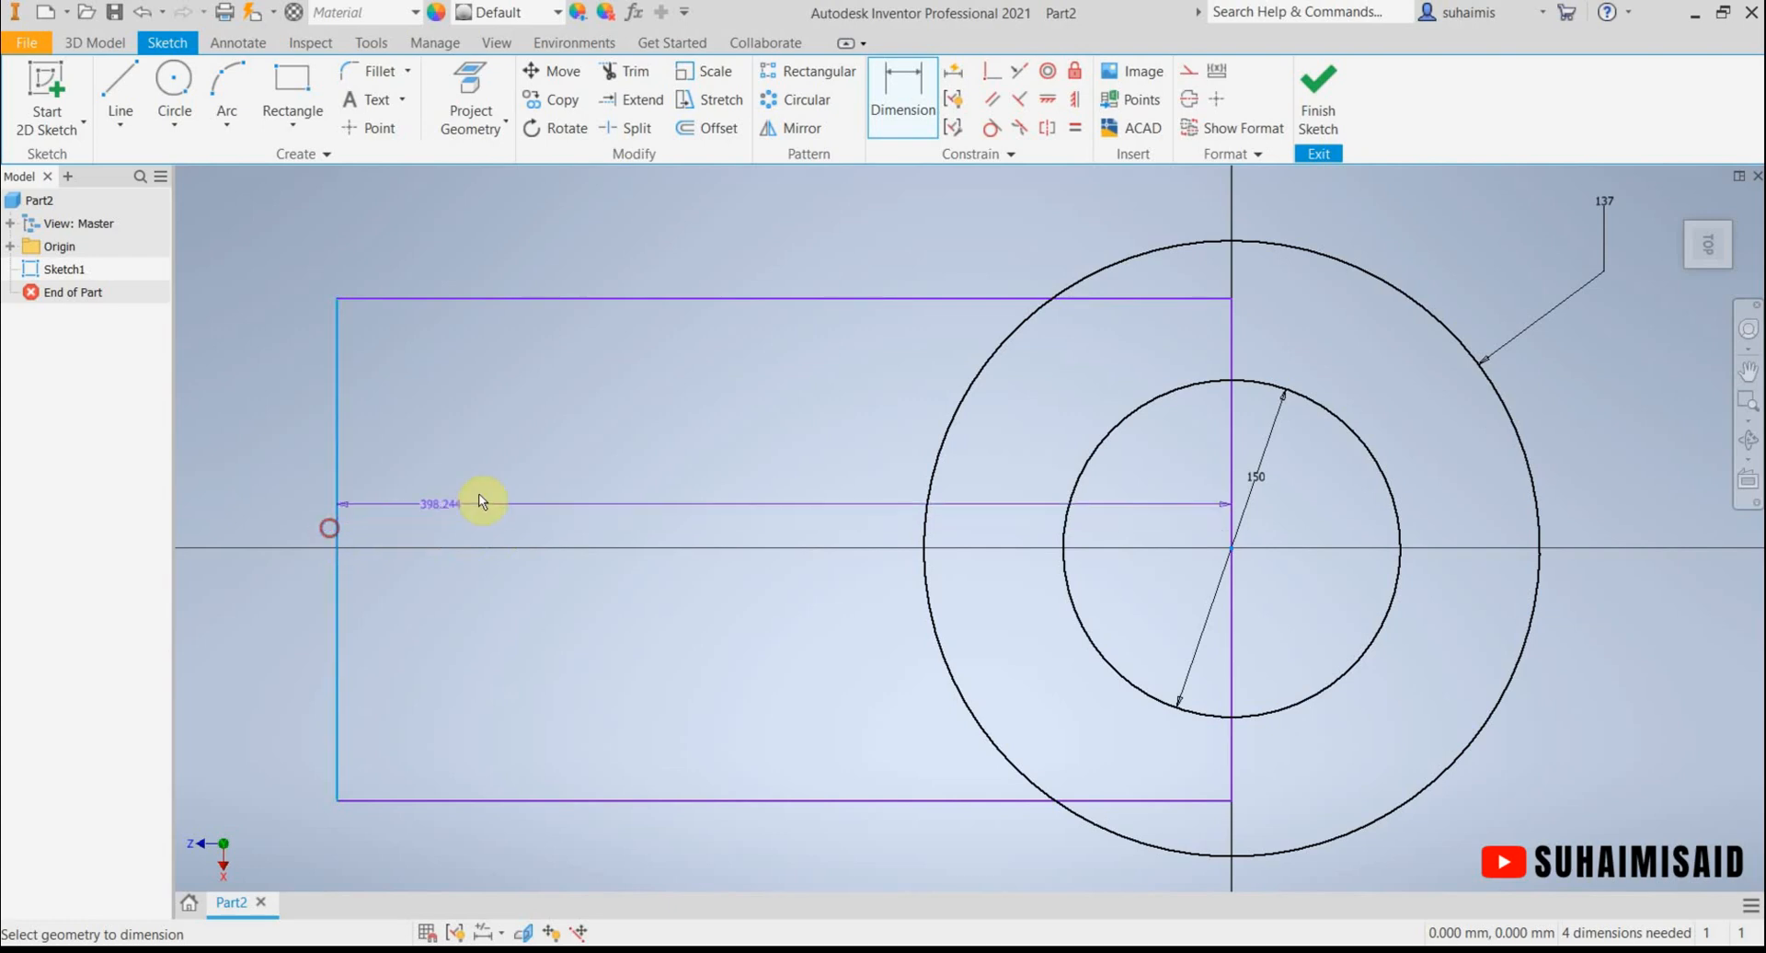
left_click(789, 858)
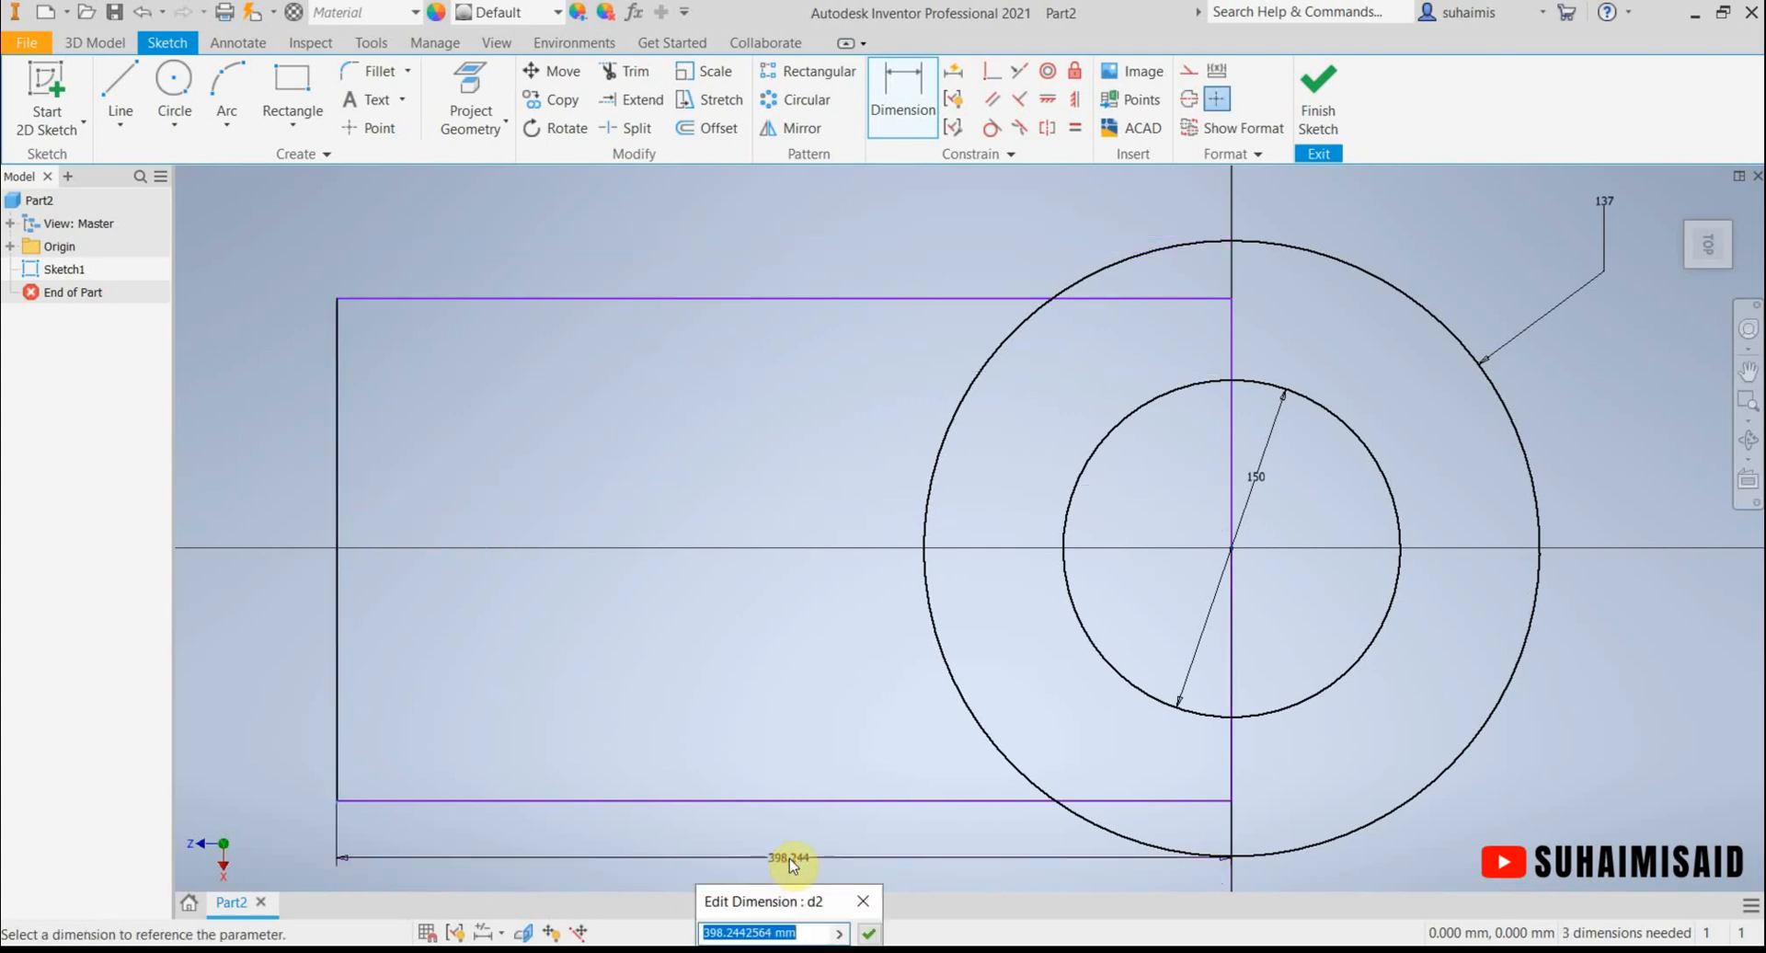
type("350")
key("Return")
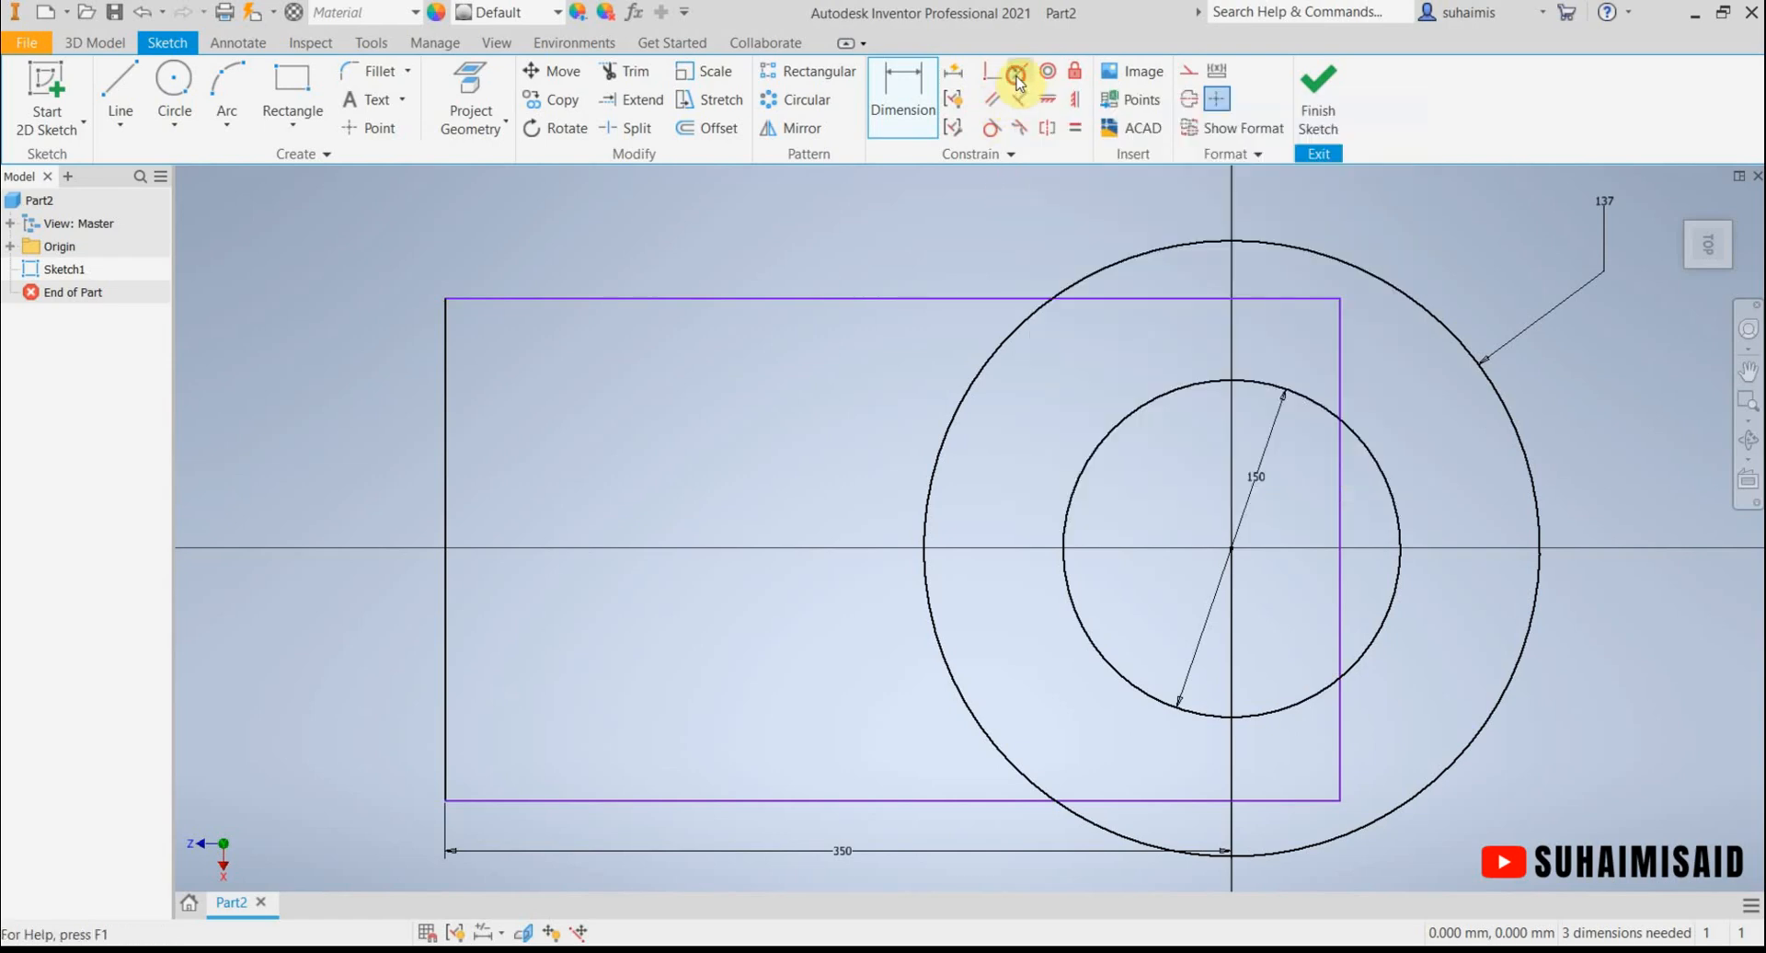
Dimension the distance between the circles' centre and the rectangle's edge inside the circles, and set it to 0 mm.
left_click(1019, 74)
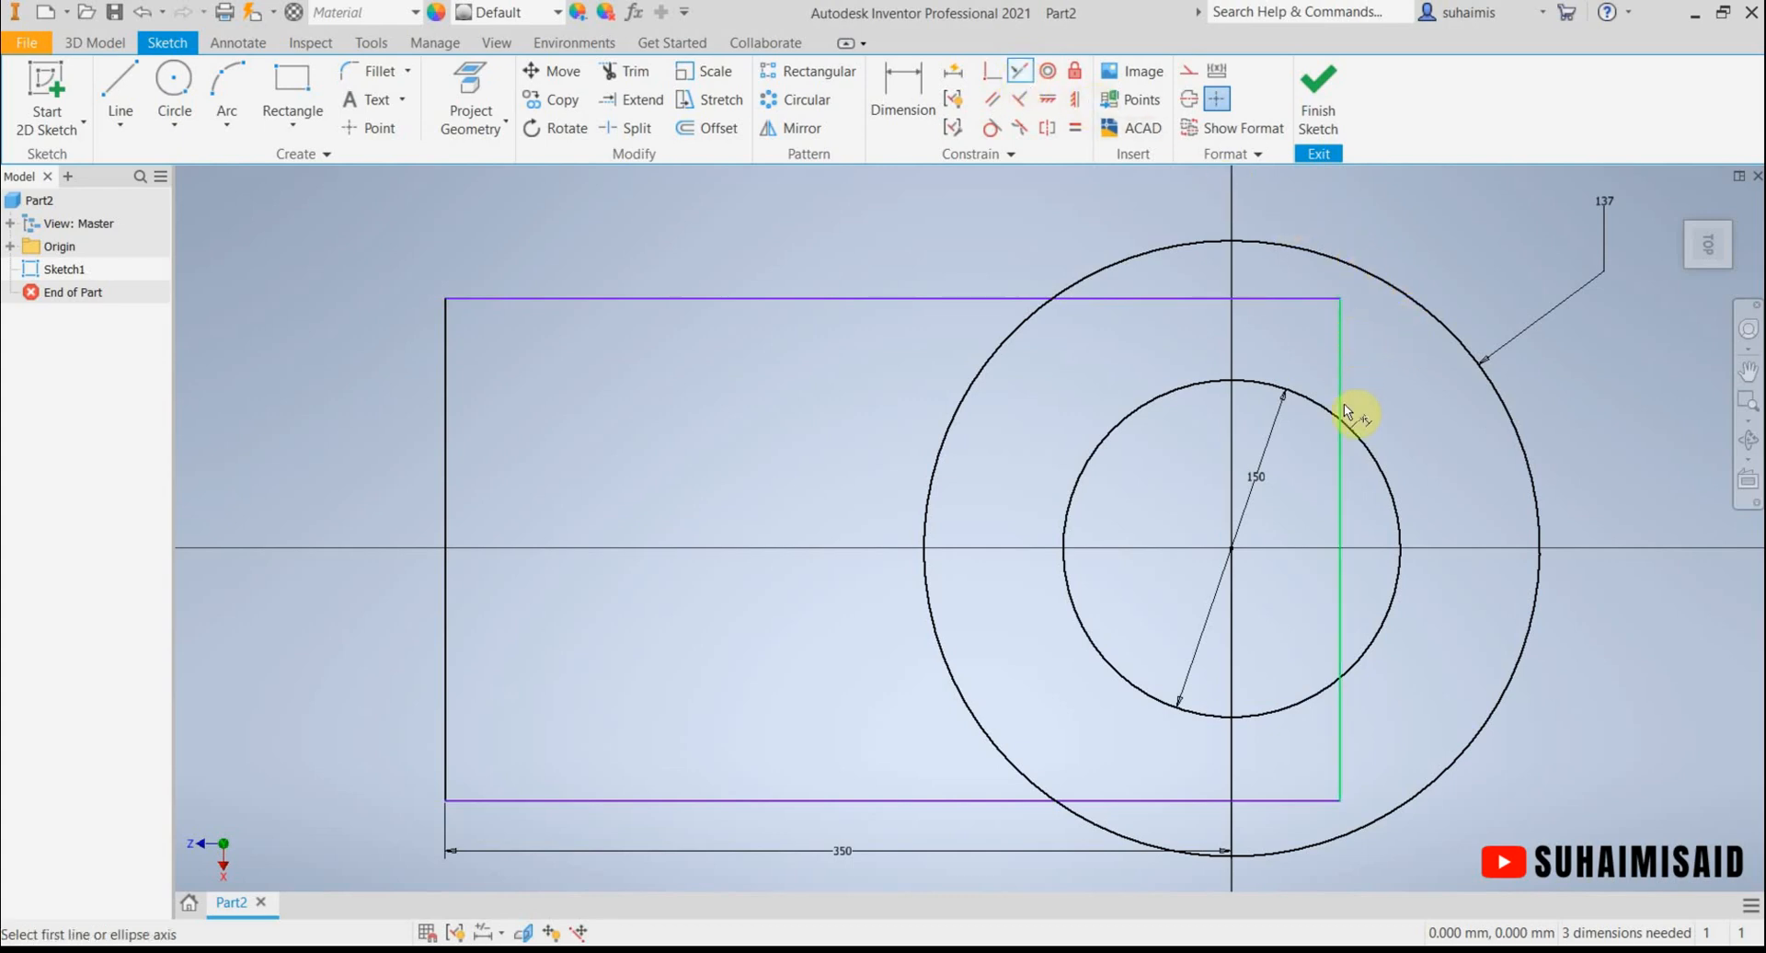
left_click(1347, 353)
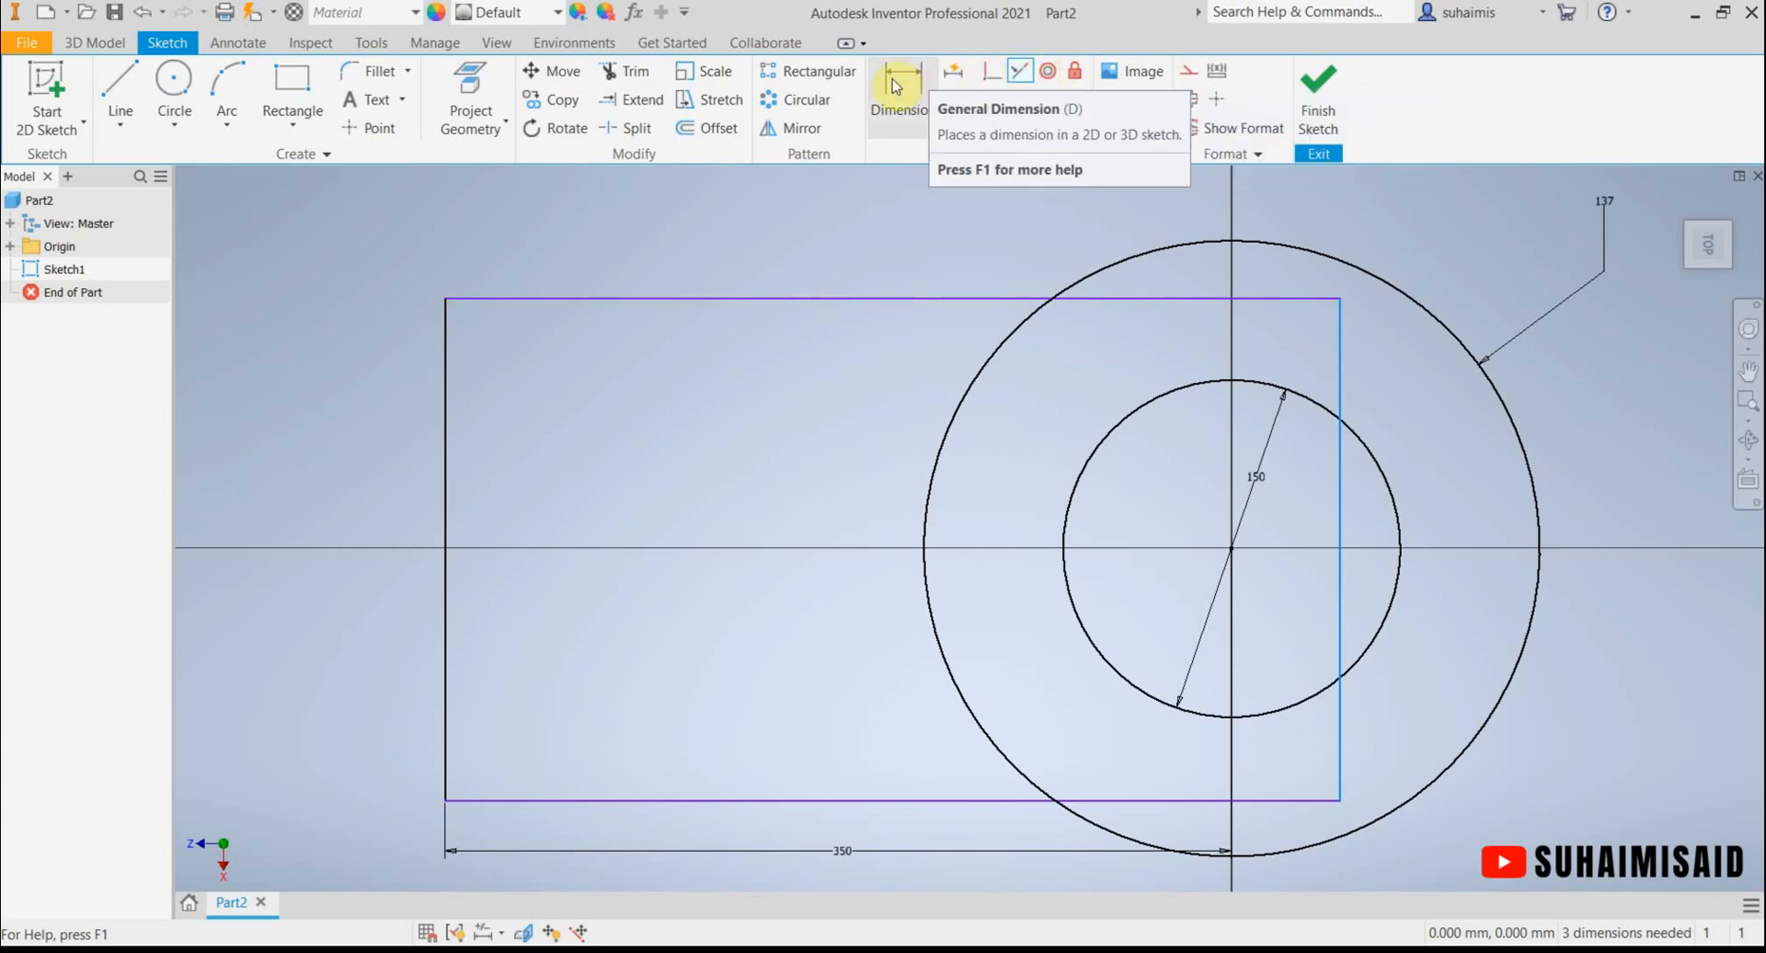
left_click(920, 96)
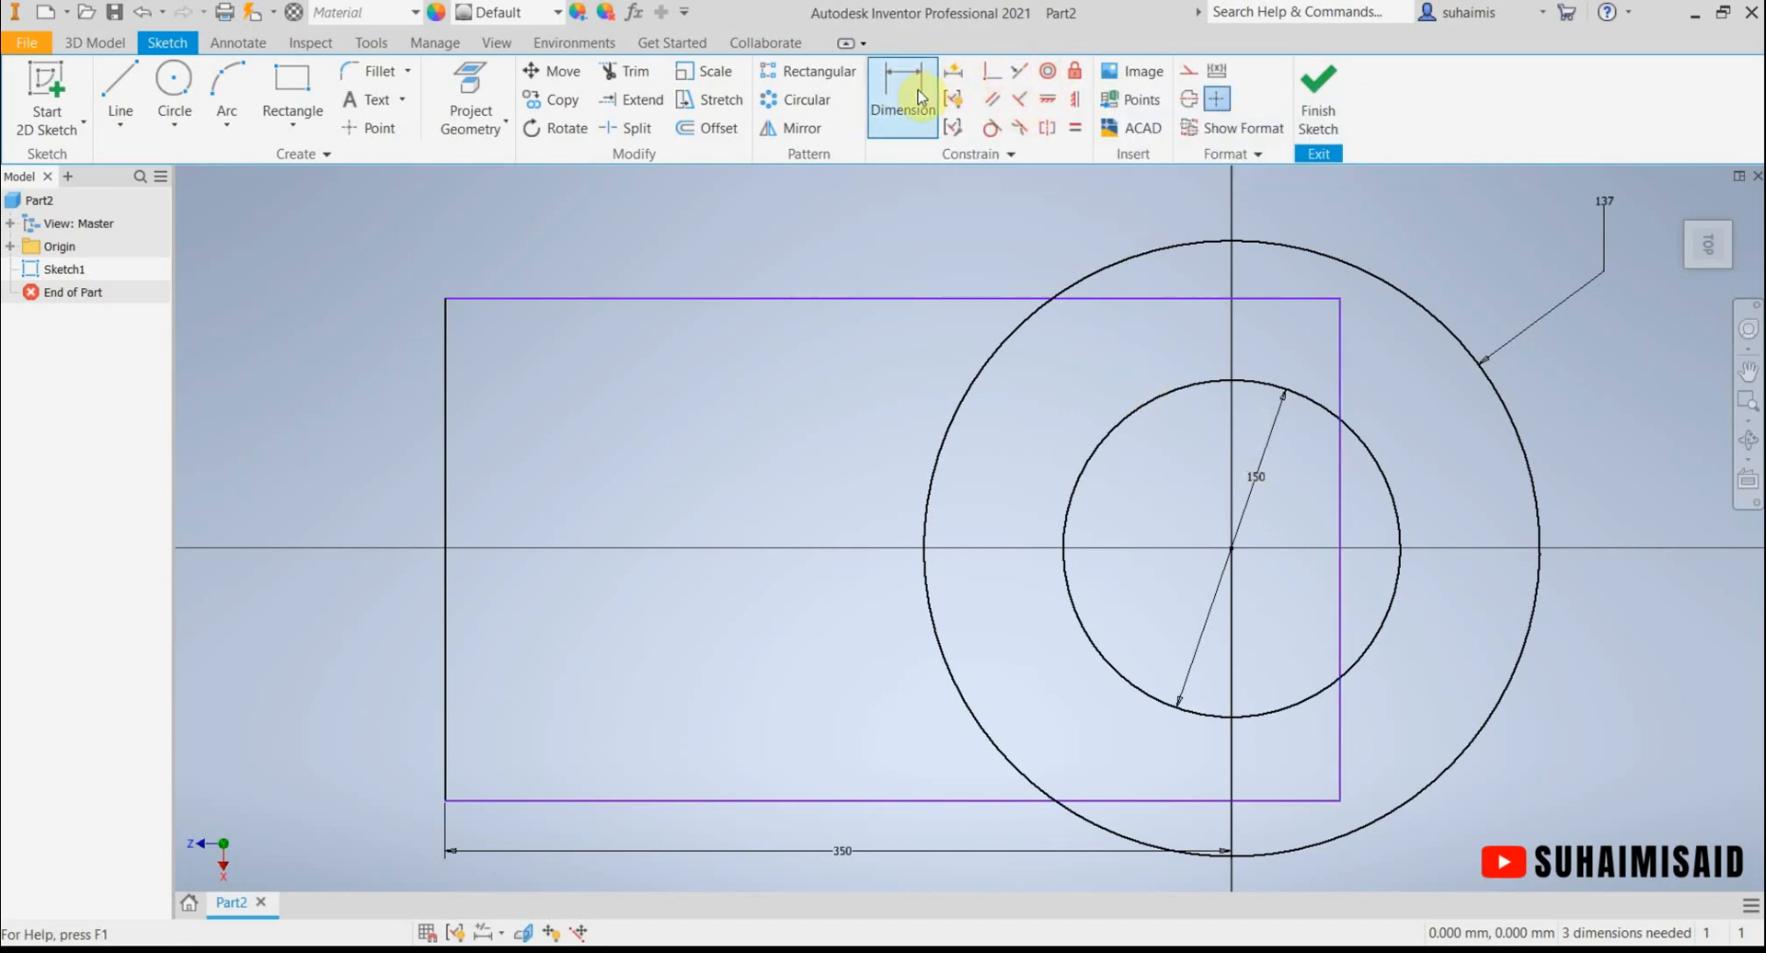
left_click(914, 98)
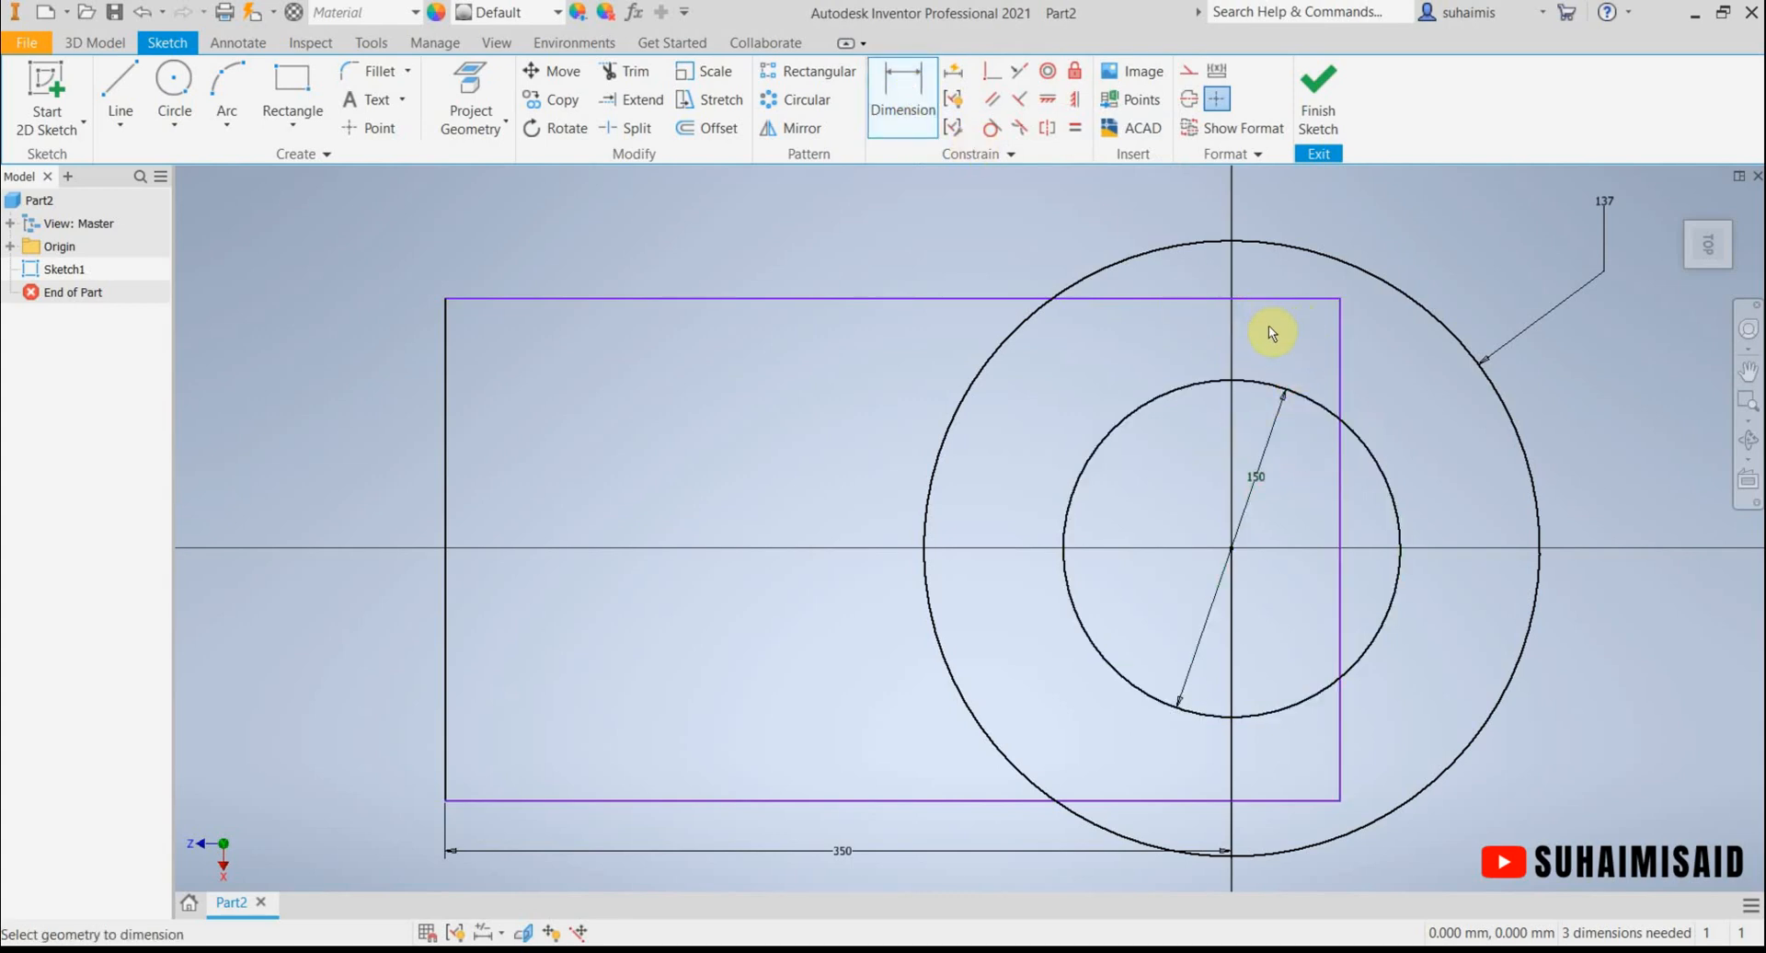
left_click(1339, 372)
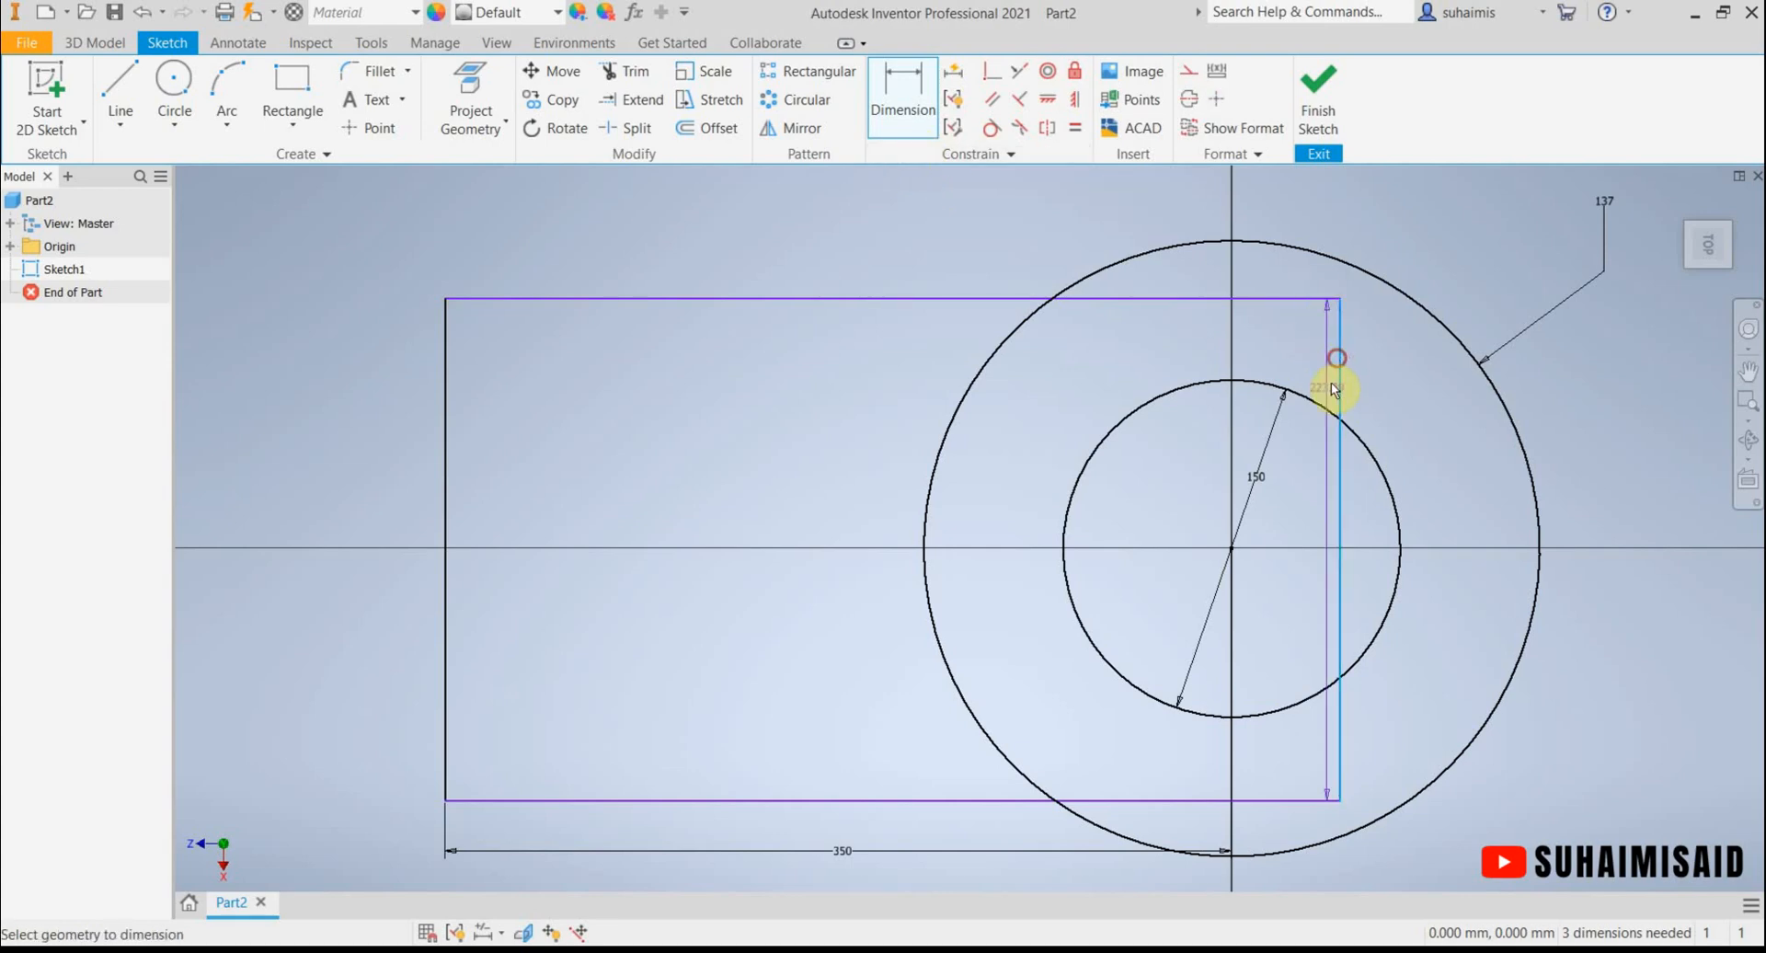
left_click(1233, 549)
left_click(1294, 514)
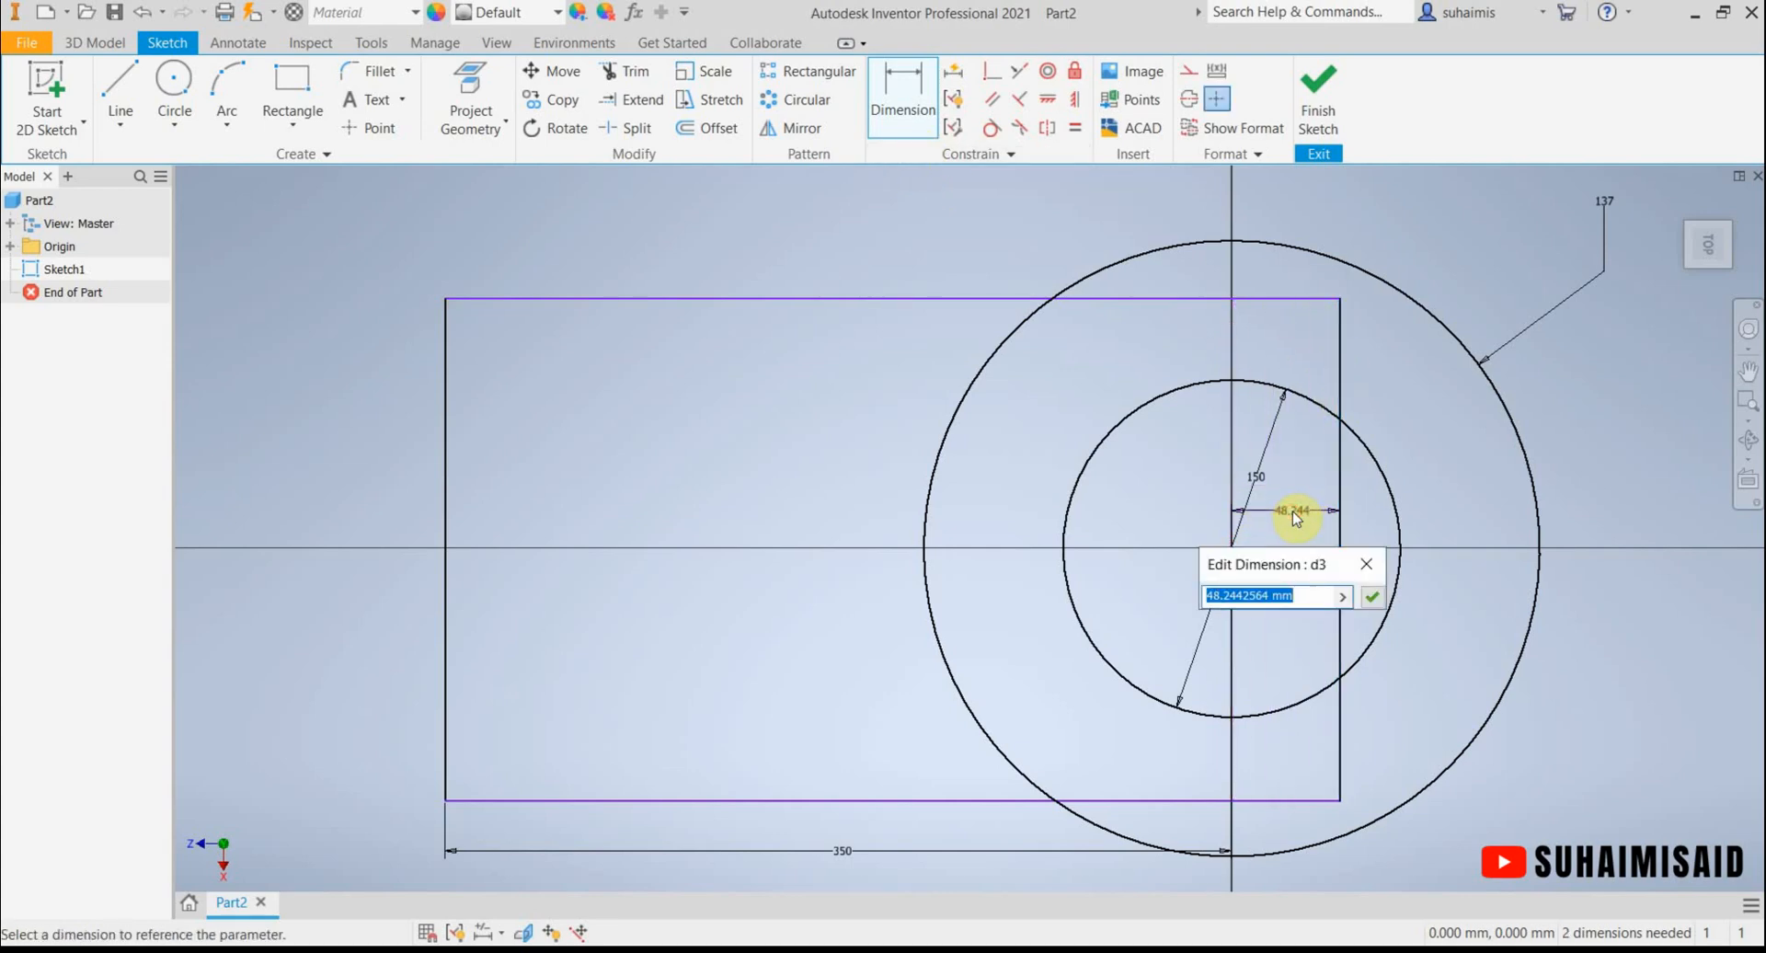
type("0")
key("Return")
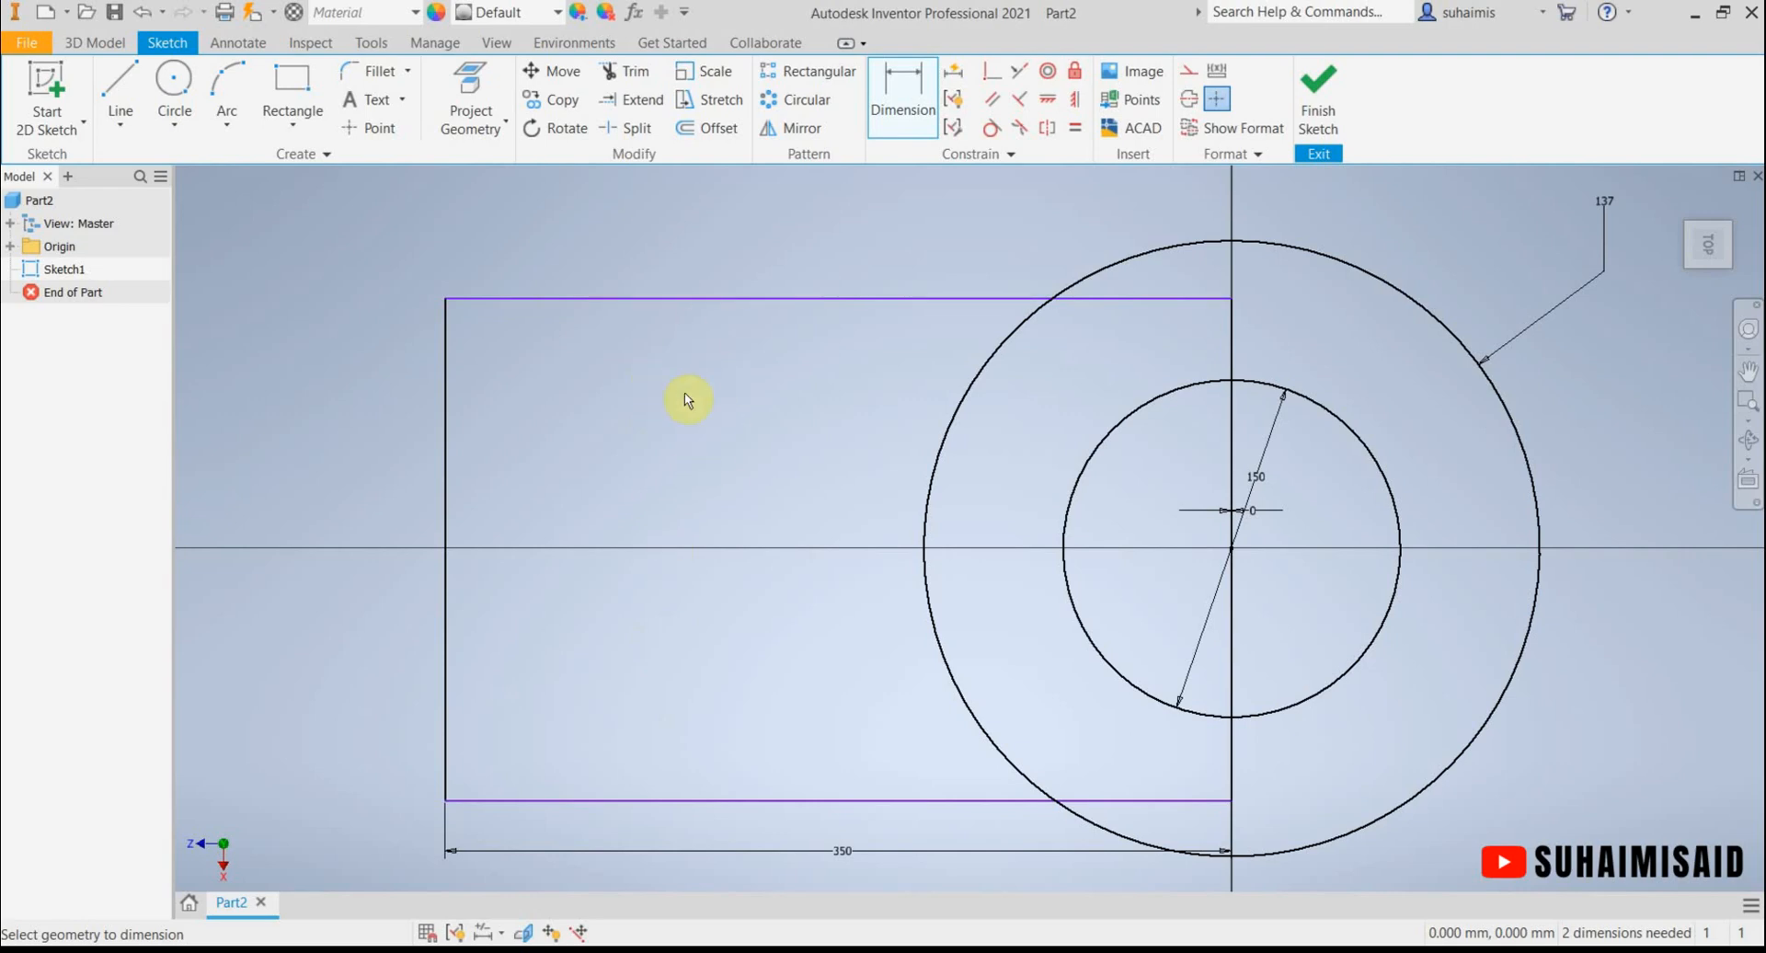
Dimension the rectangle's outer vertical edge and set its length to 200 mm.
key("alt+Tab")
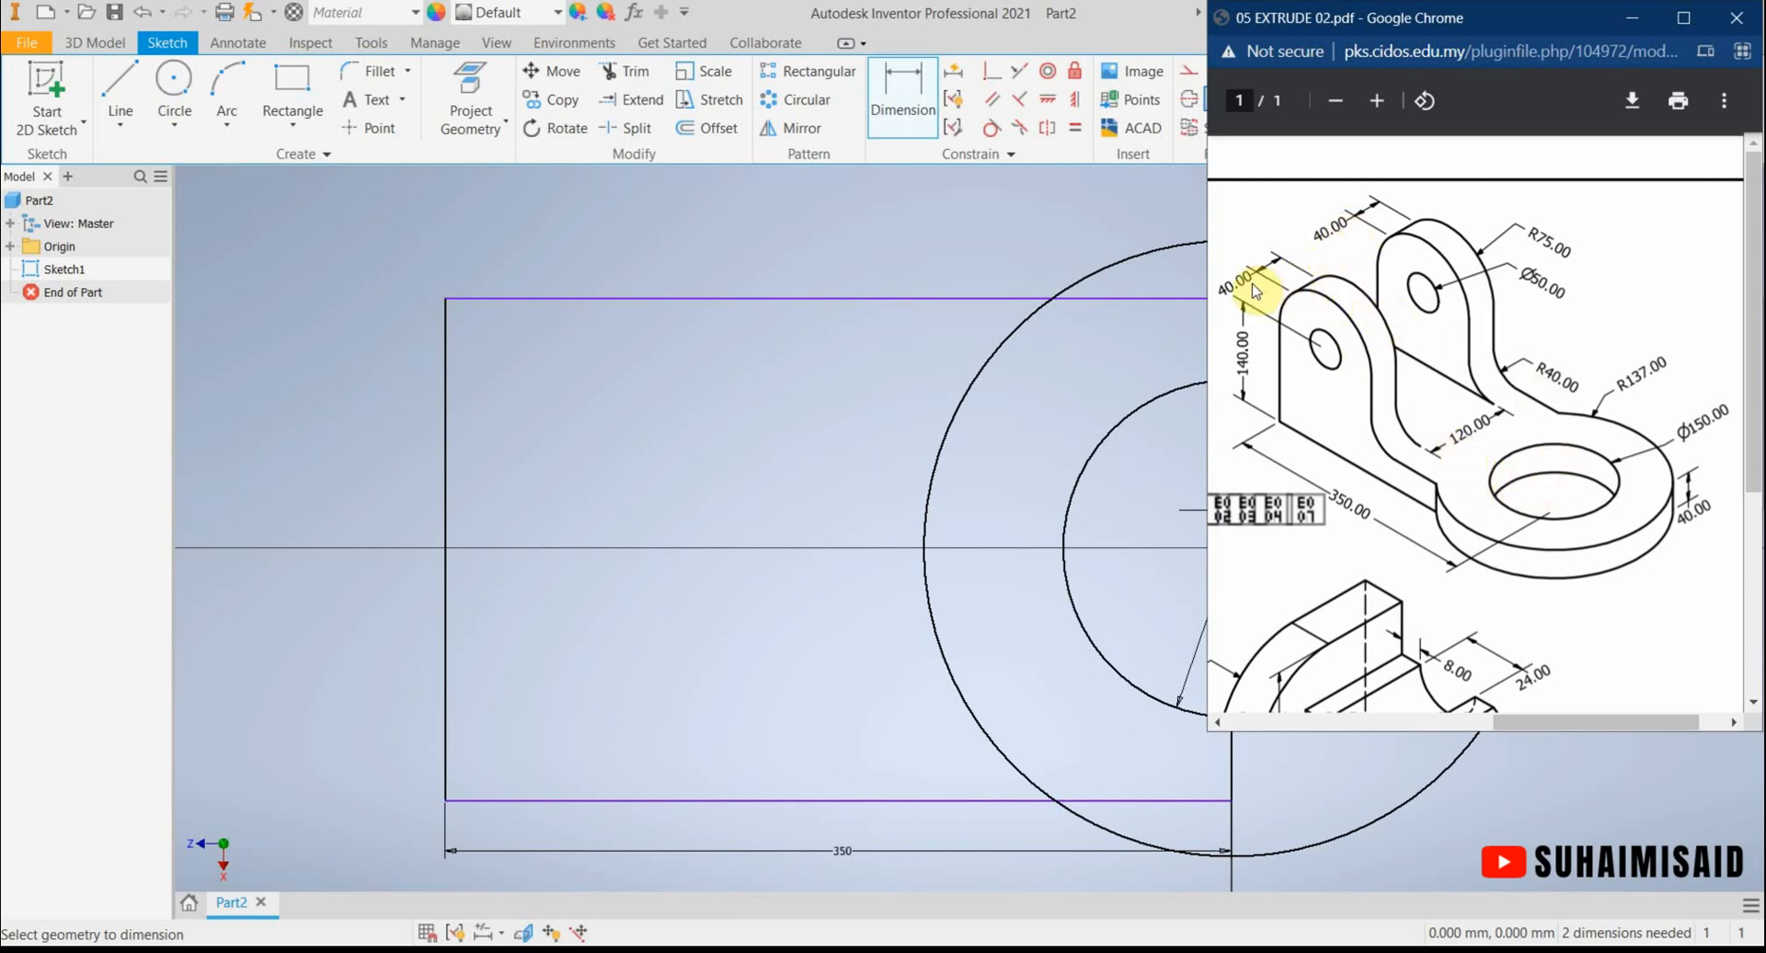
left_click(902, 102)
left_click(447, 541)
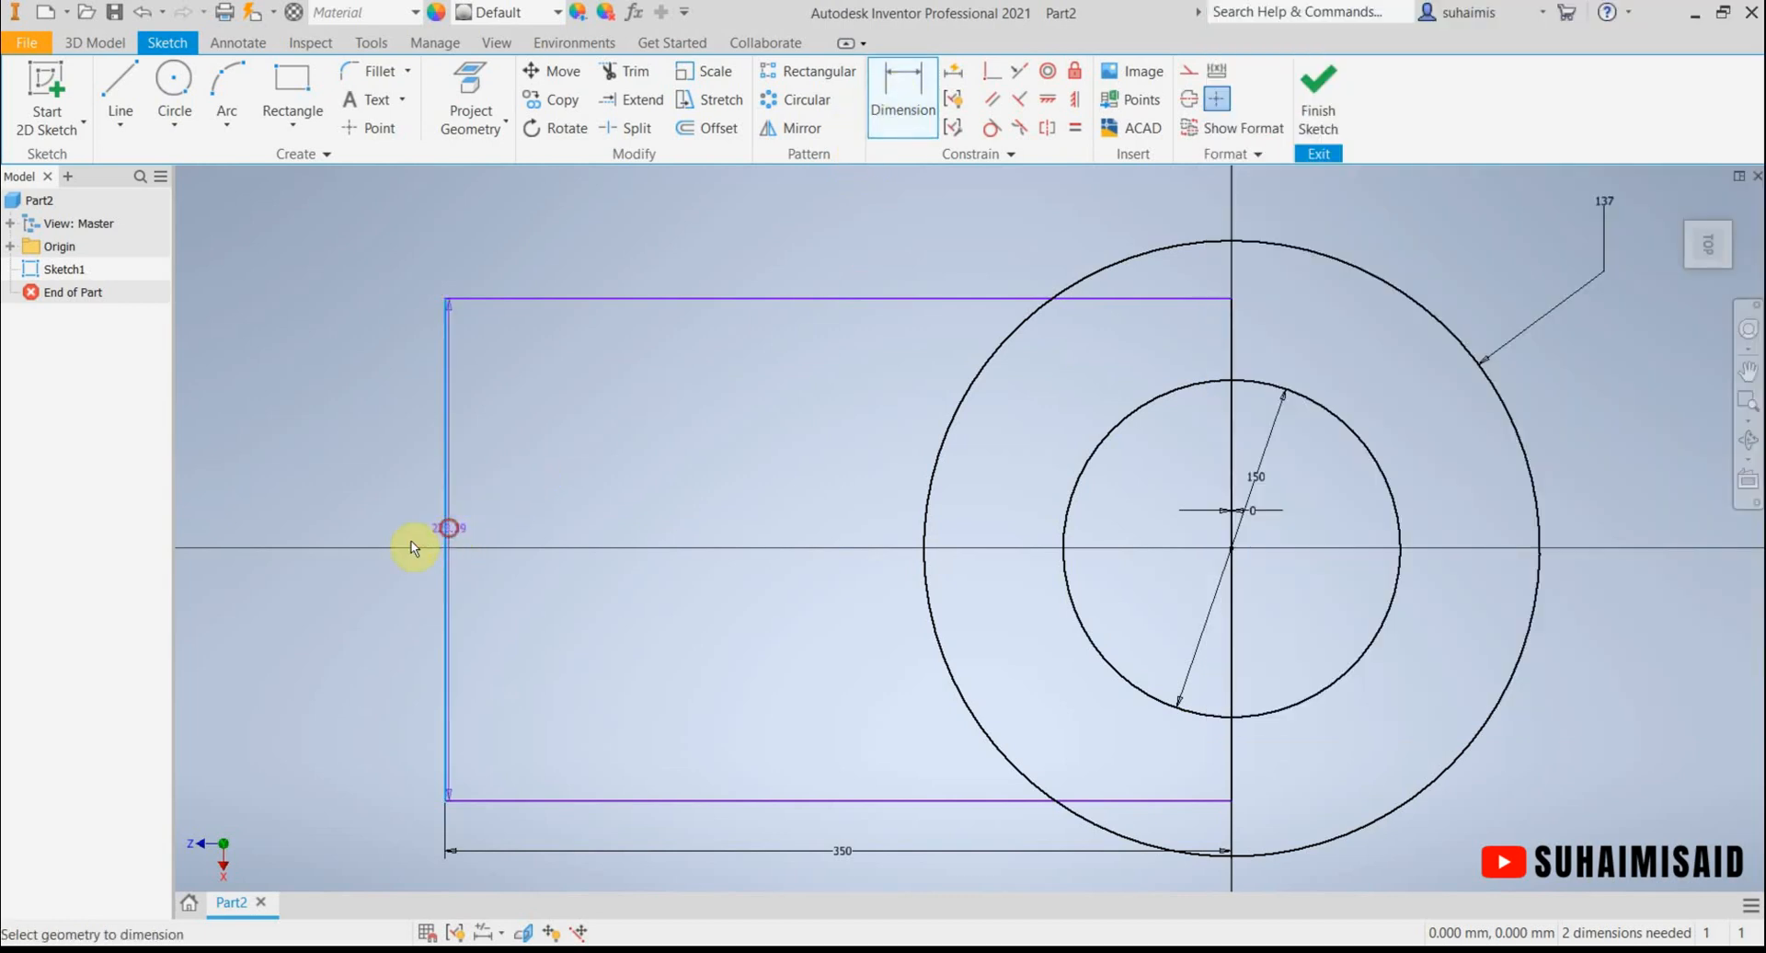
left_click(359, 558)
type("200")
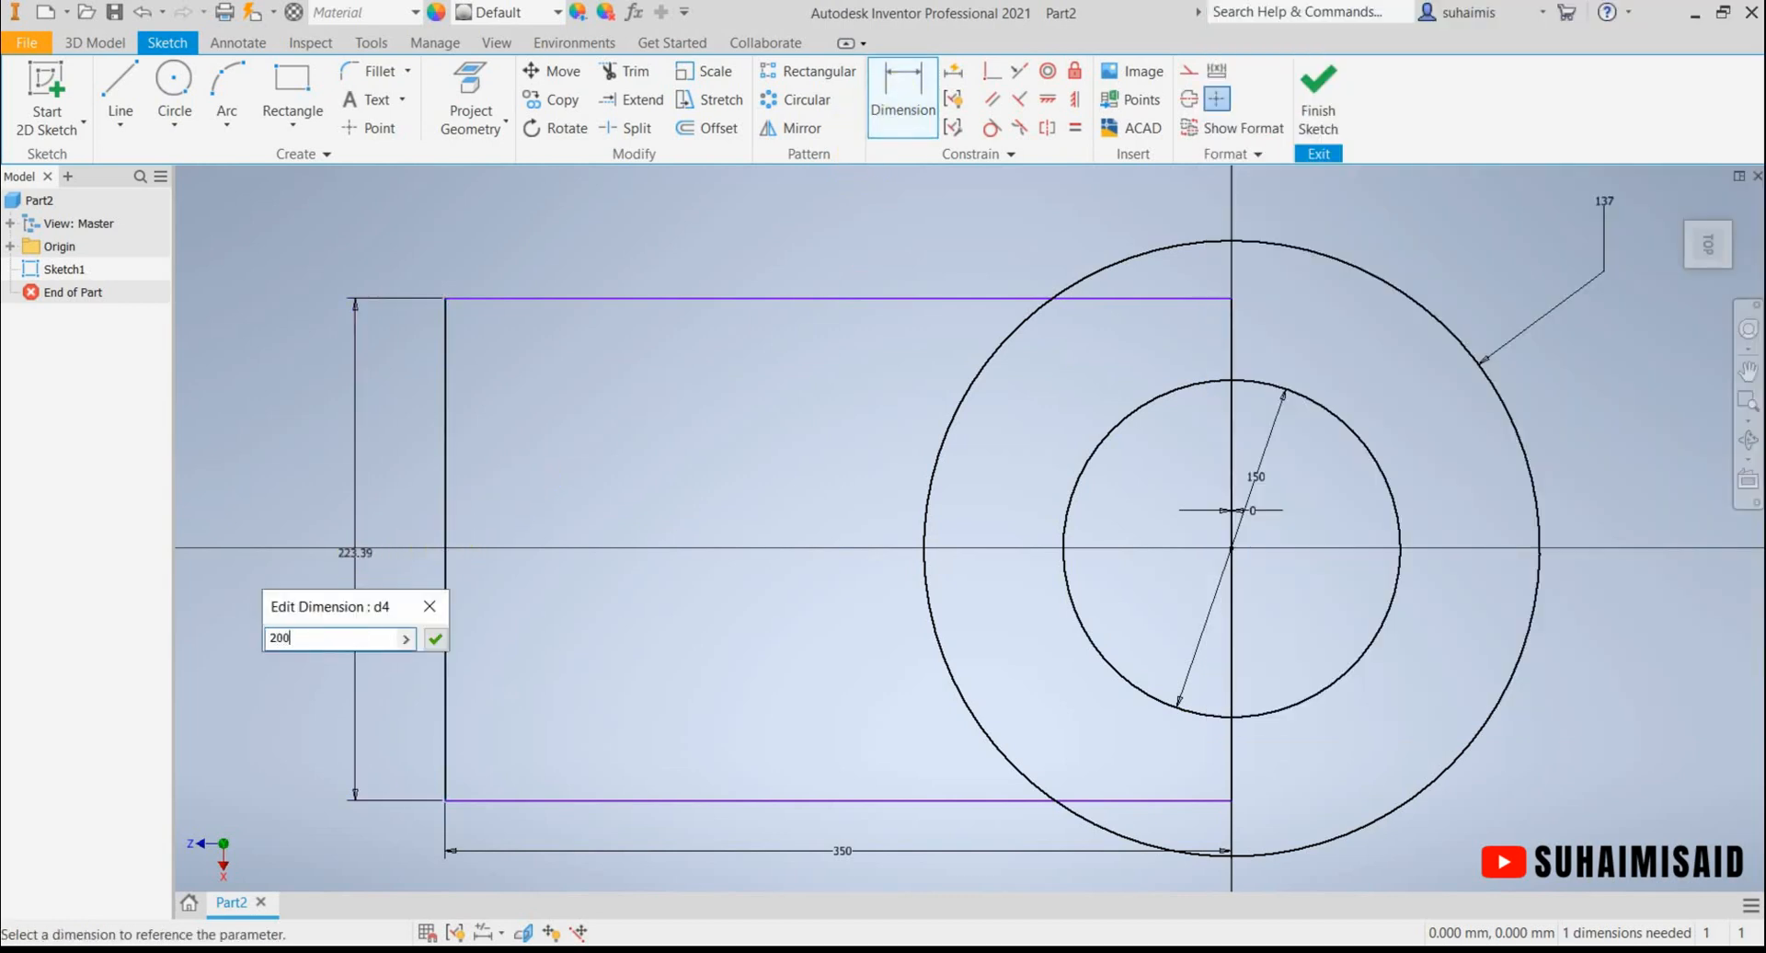
key("Return")
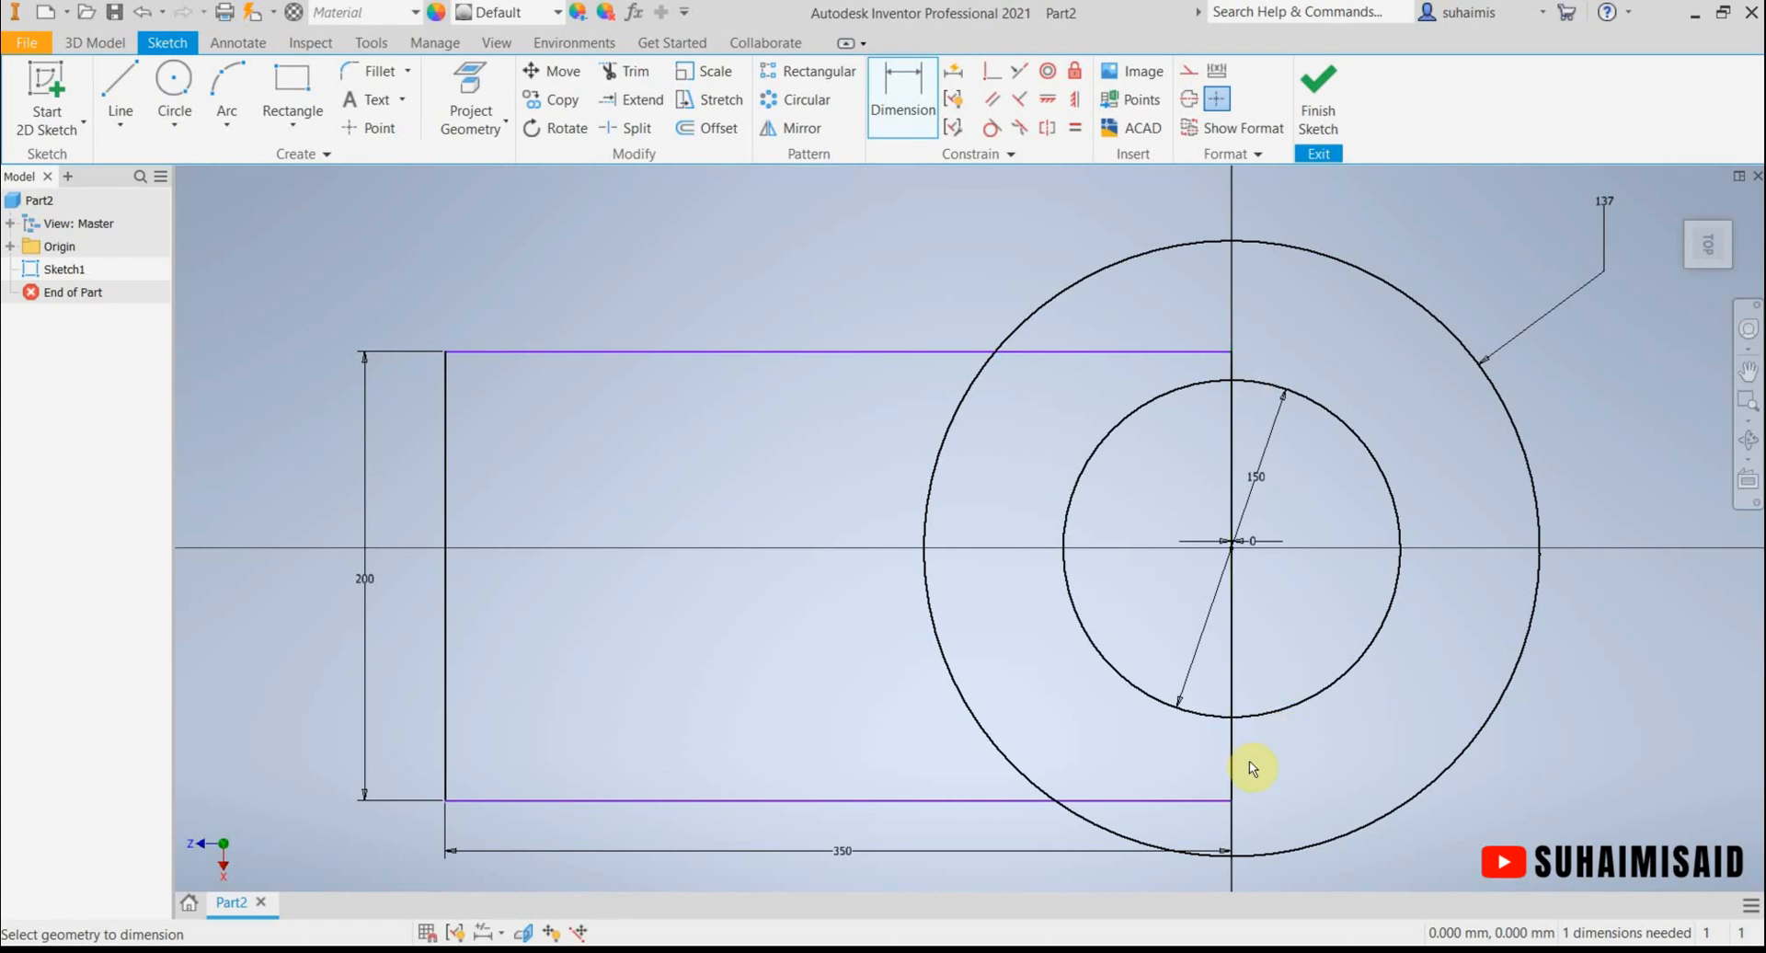
Dimension the distance from the rectangle's upper edge to the circles' centre and set it to 100 mm.
left_click(901, 84)
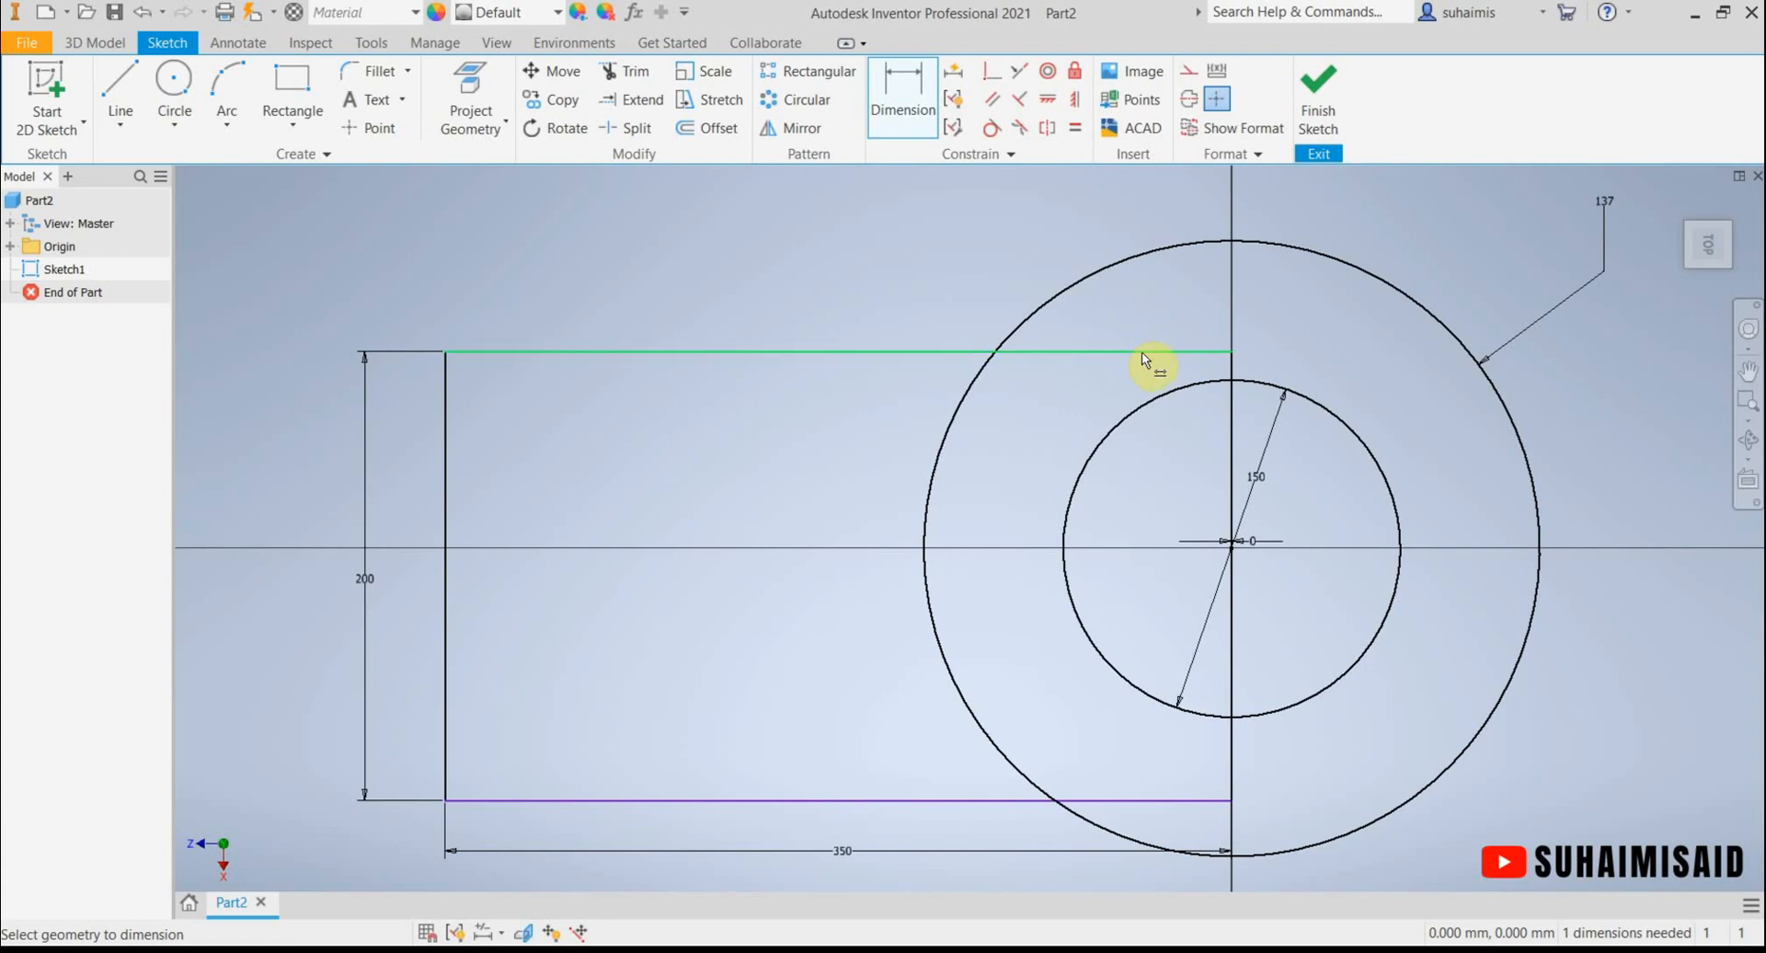
left_click(1149, 358)
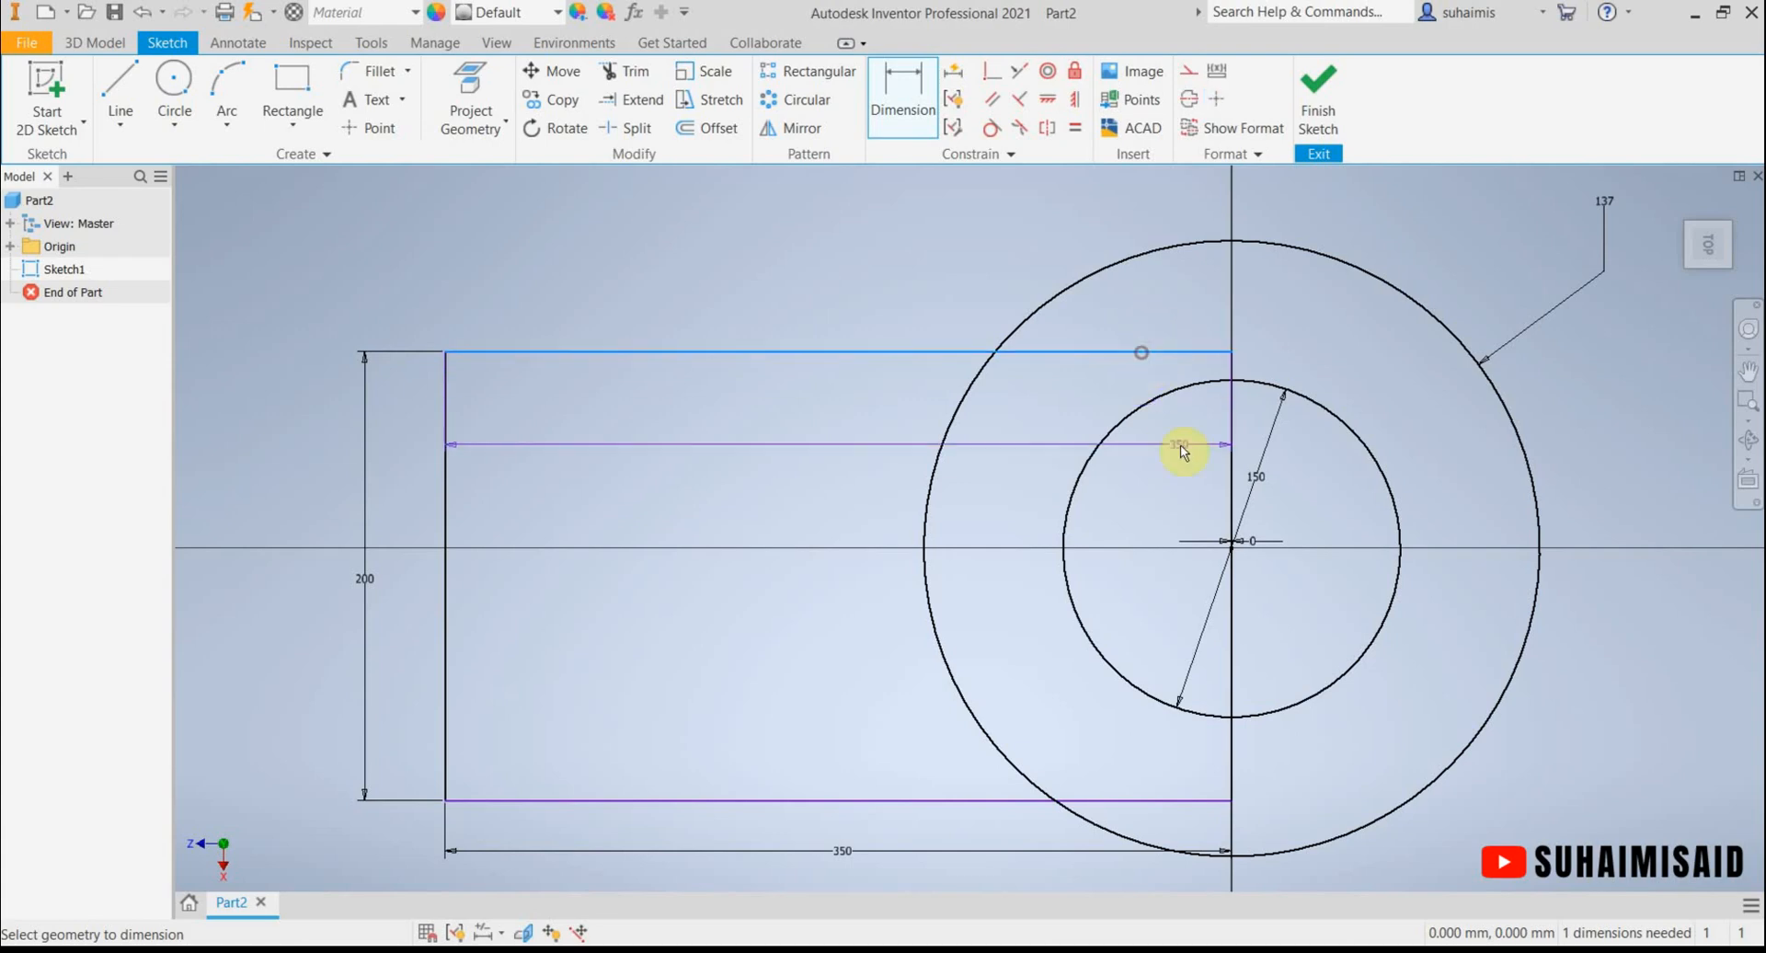
left_click(1232, 550)
left_click(1333, 494)
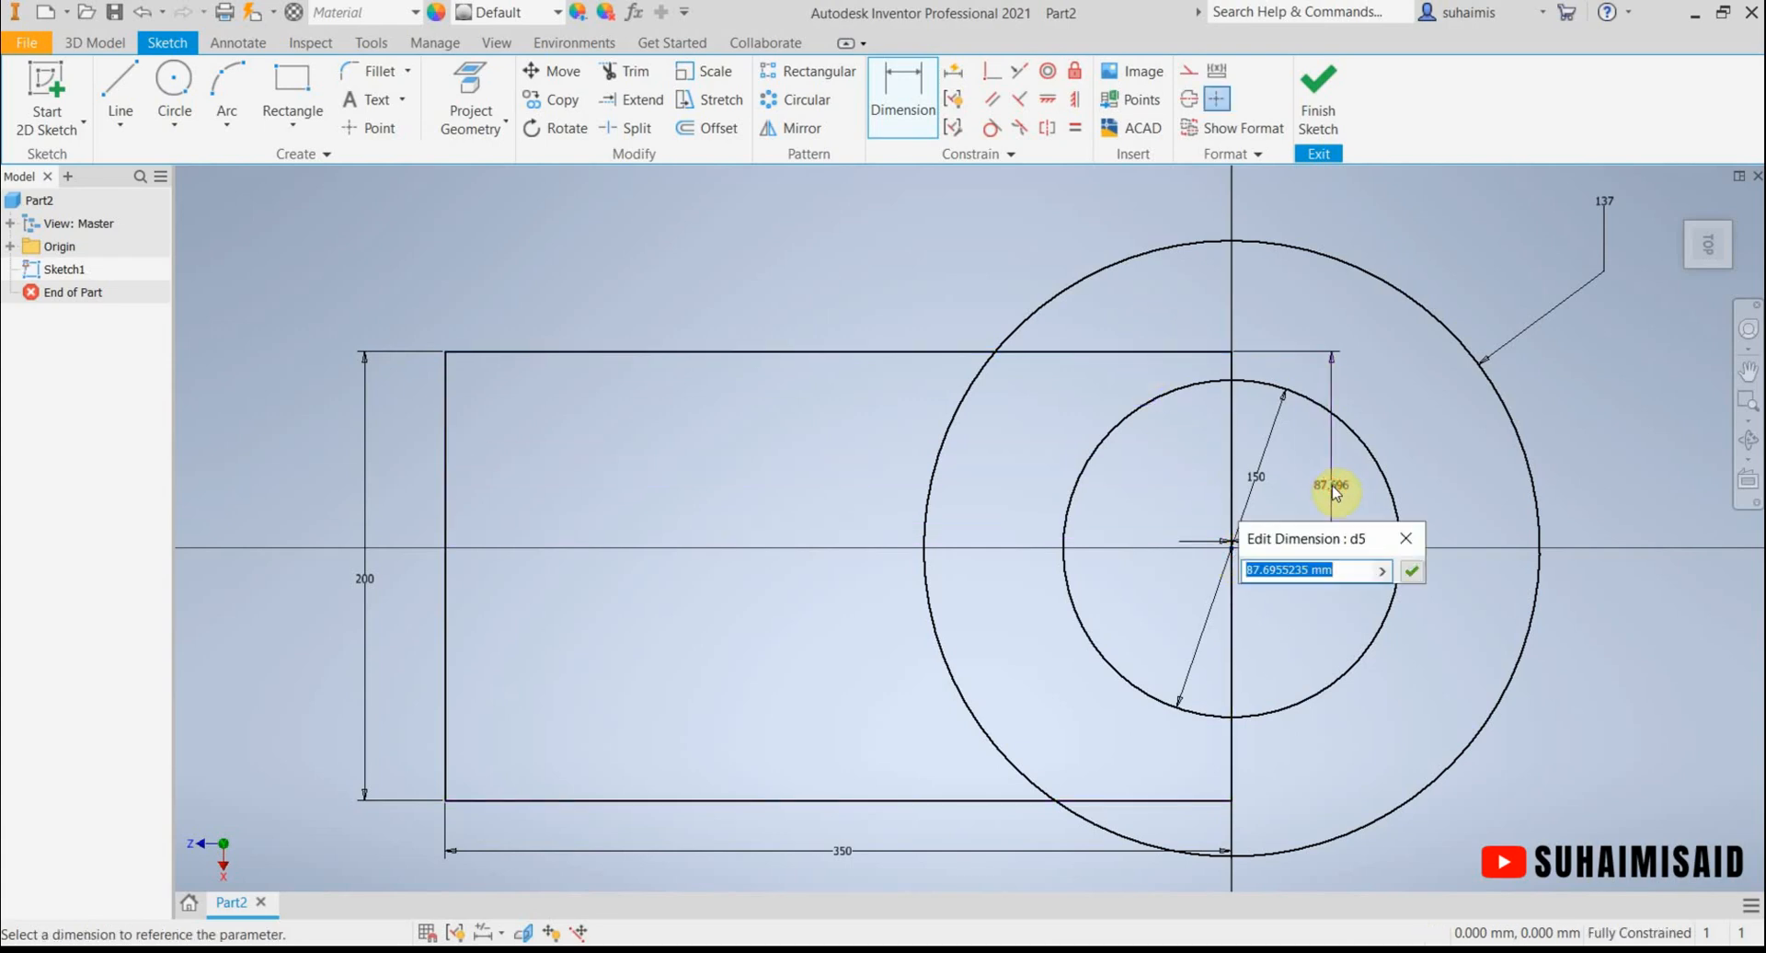
type("100")
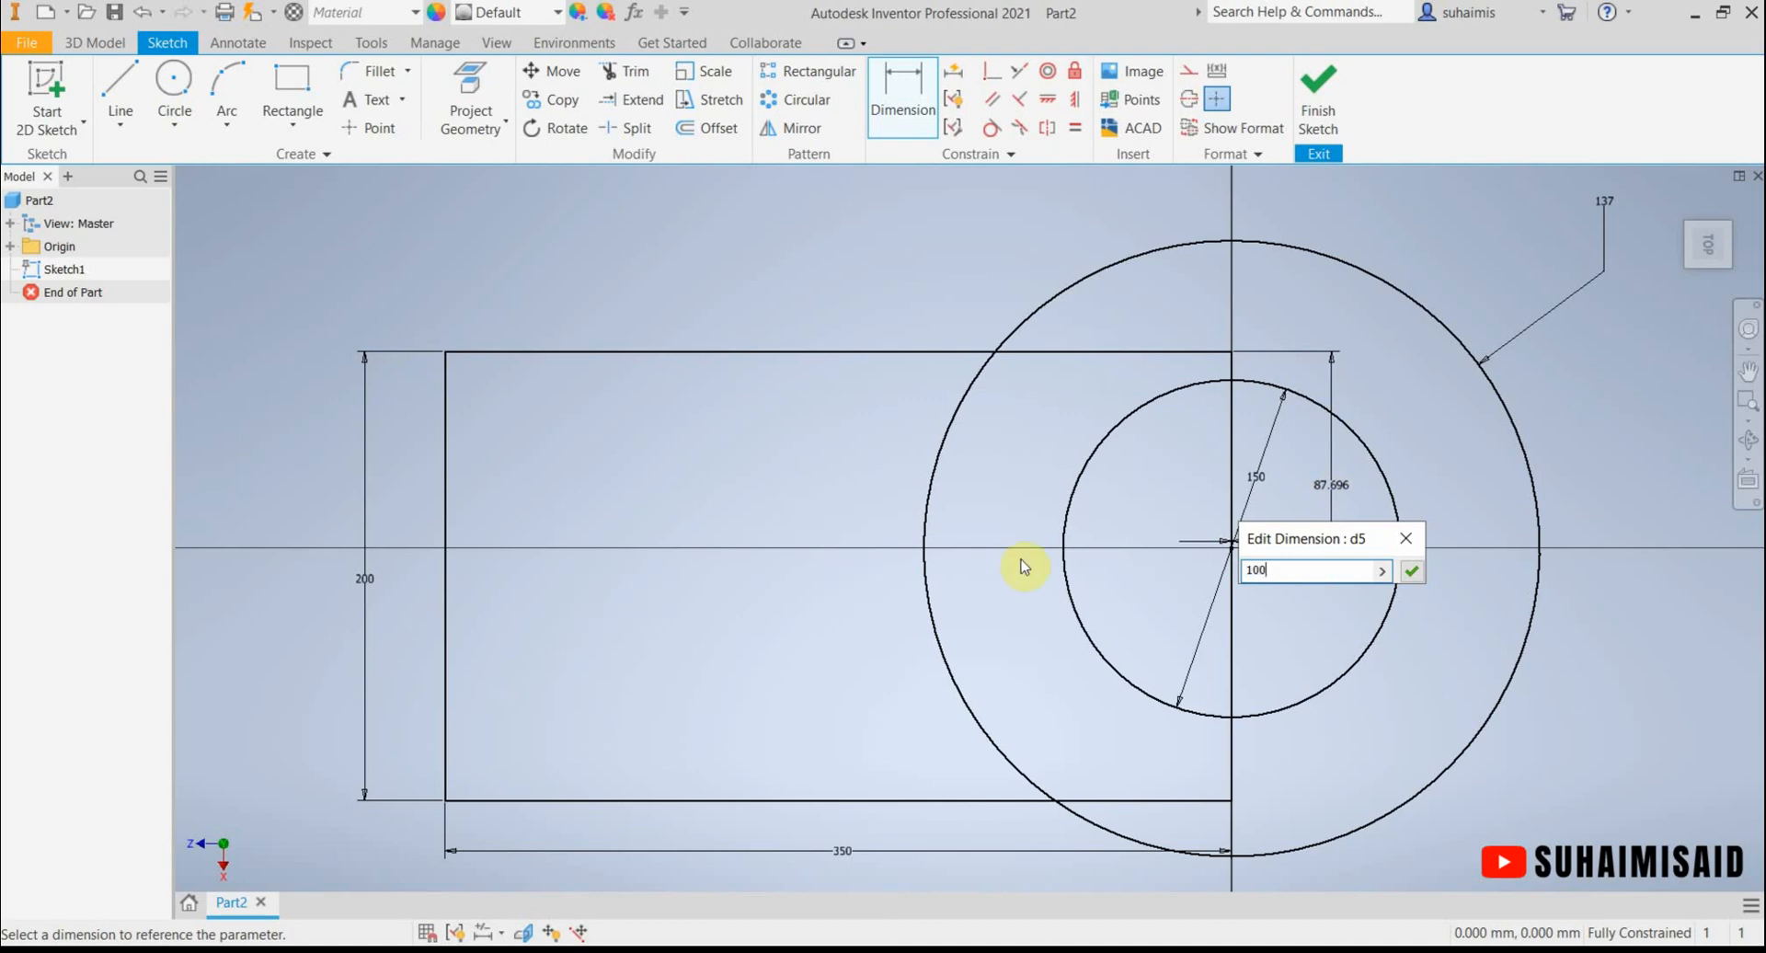
key("Return")
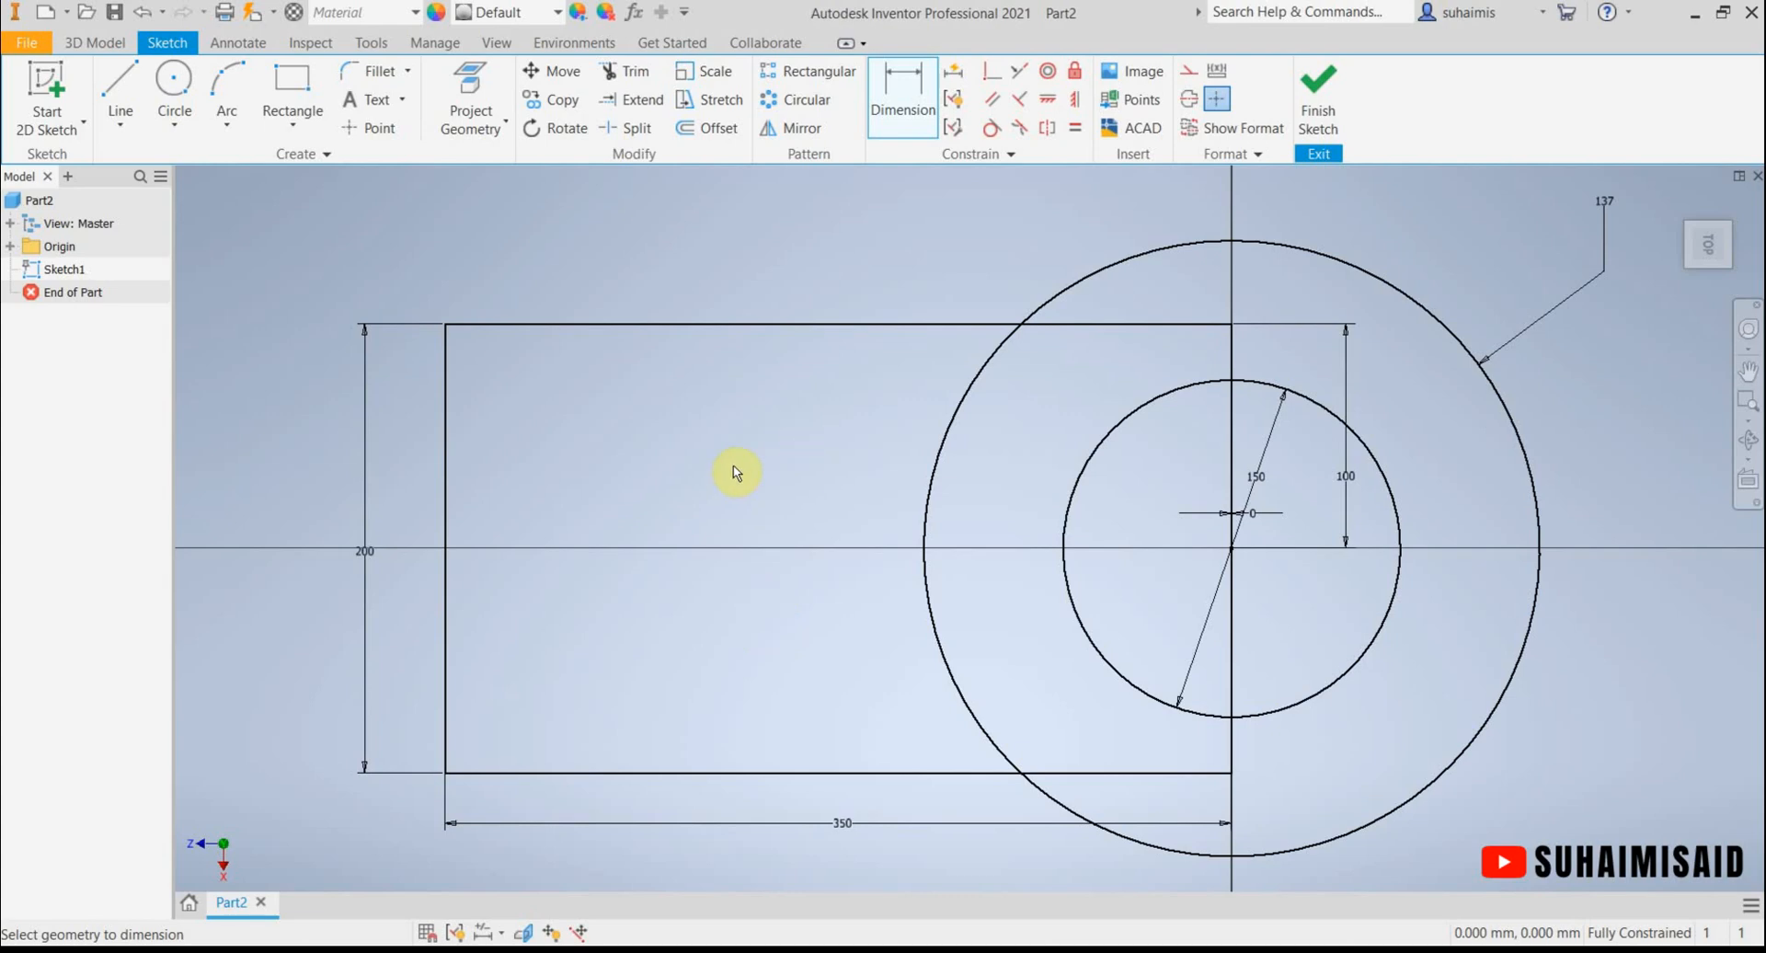
Finish the base sketch and start an extrusion of it.
left_click(1324, 120)
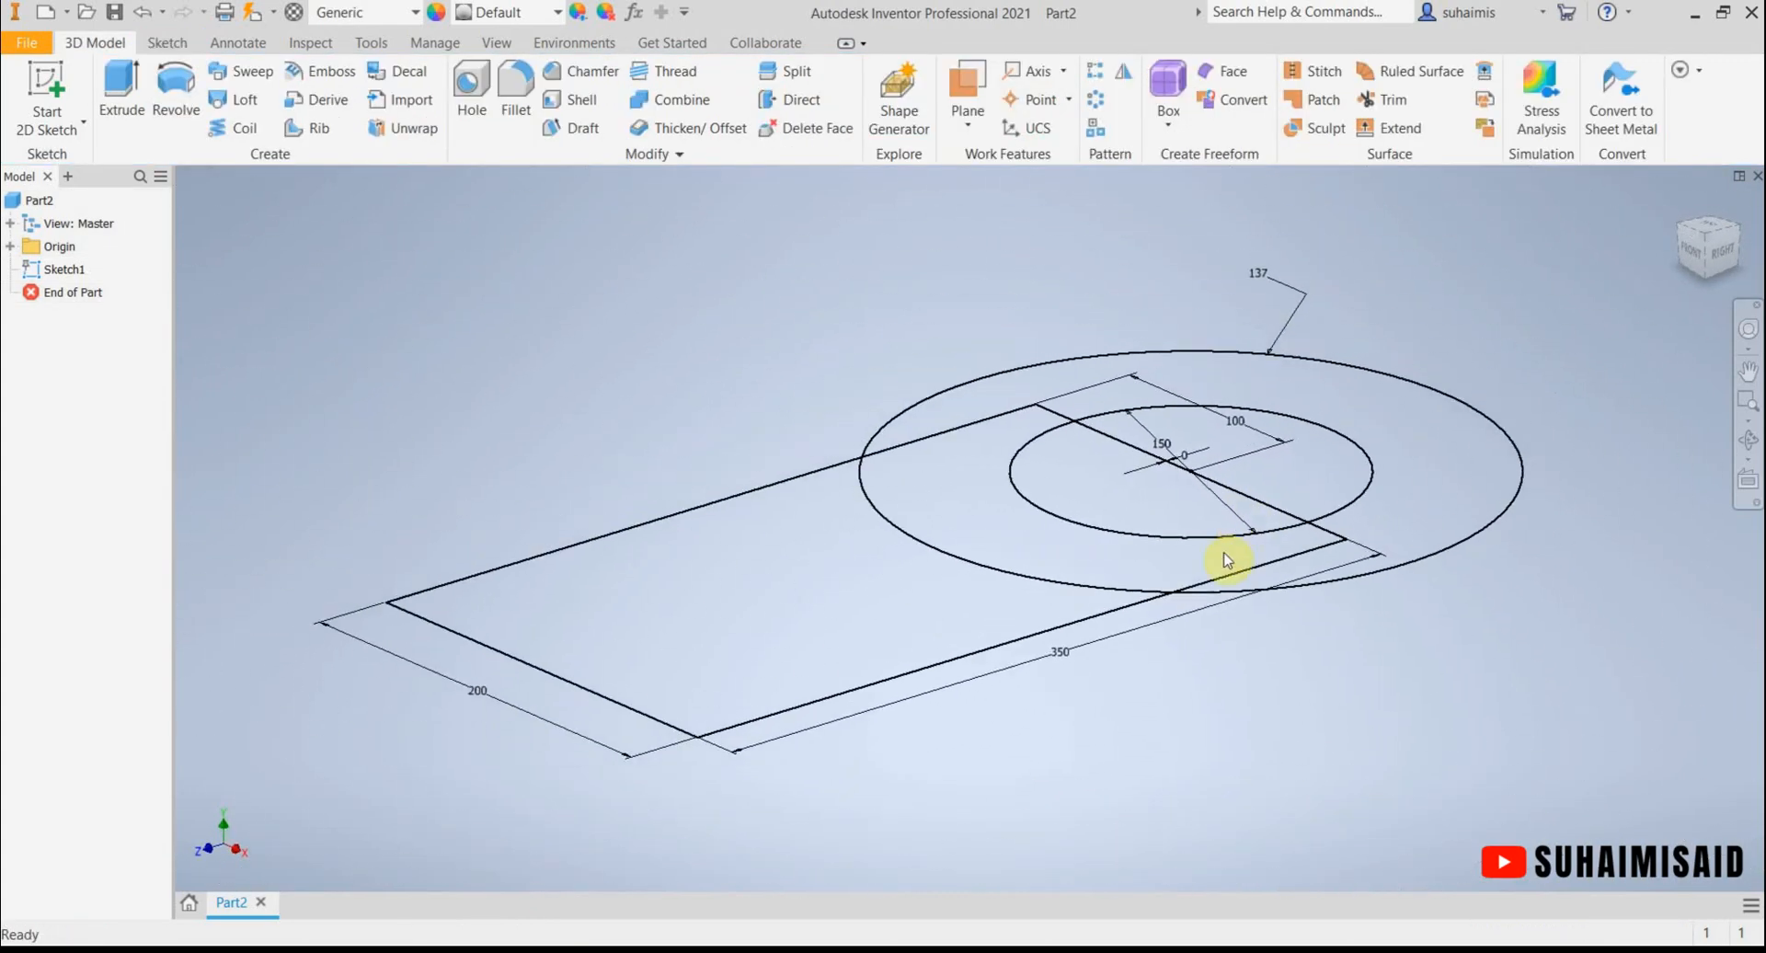
middle_click_drag(1264, 708, 1213, 709)
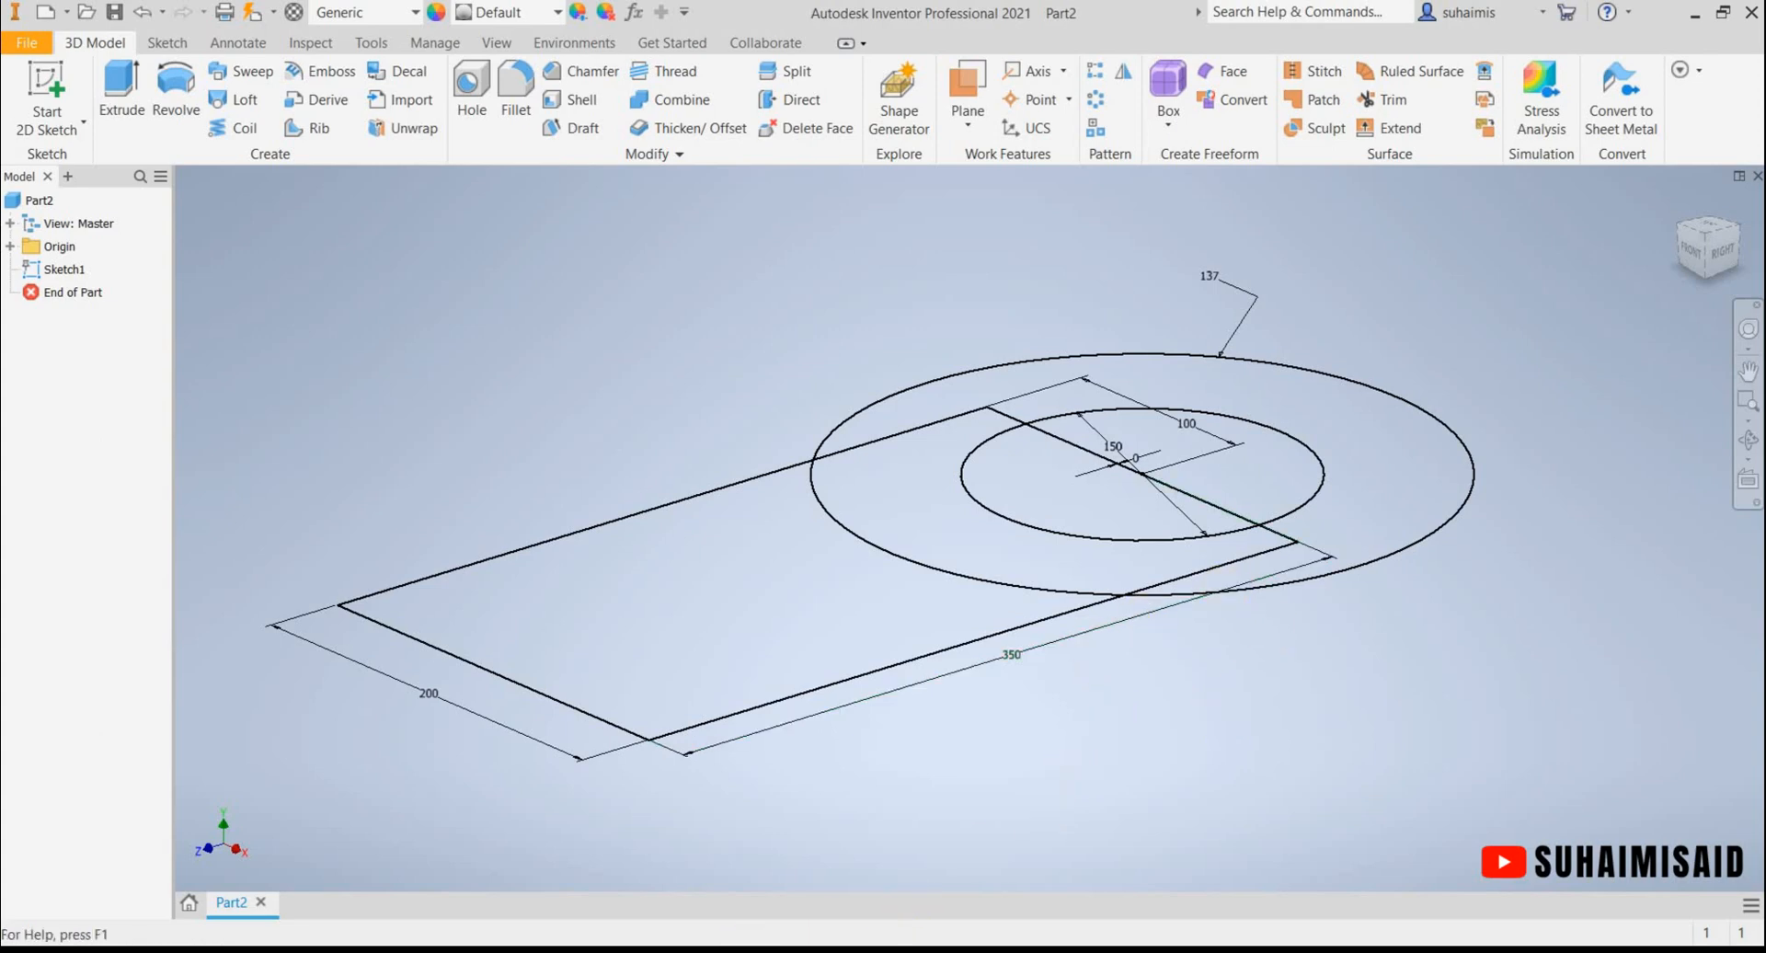
key("alt+Tab")
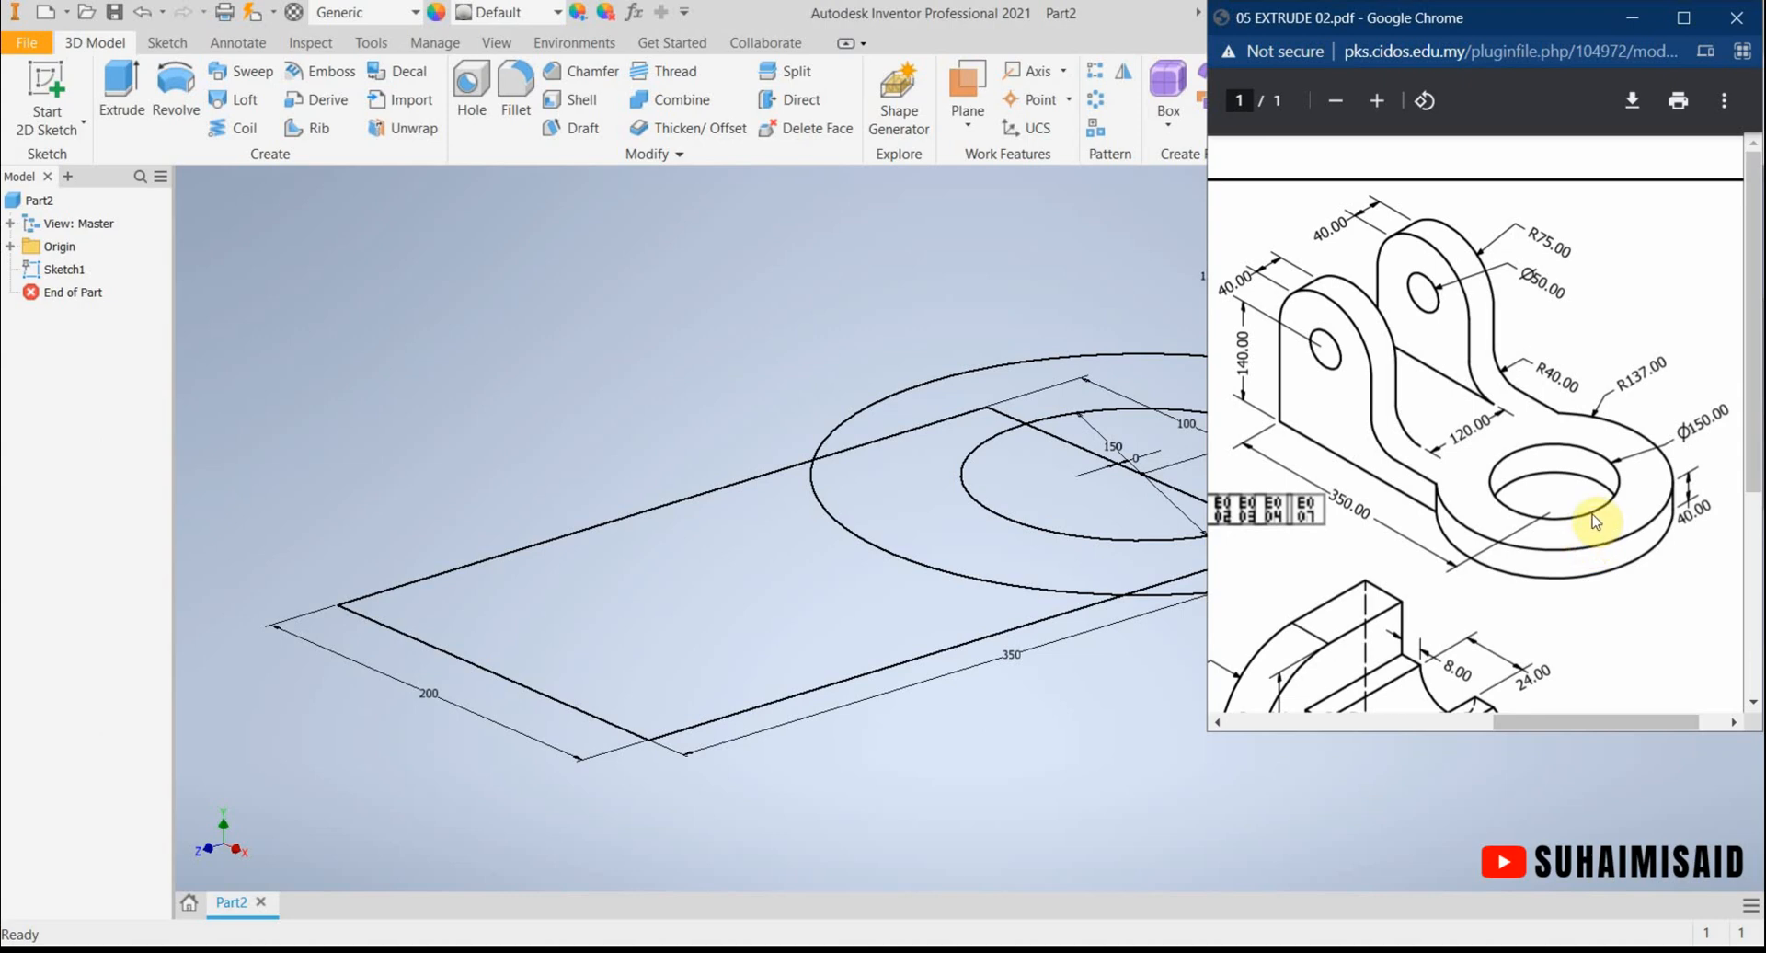
left_click(120, 92)
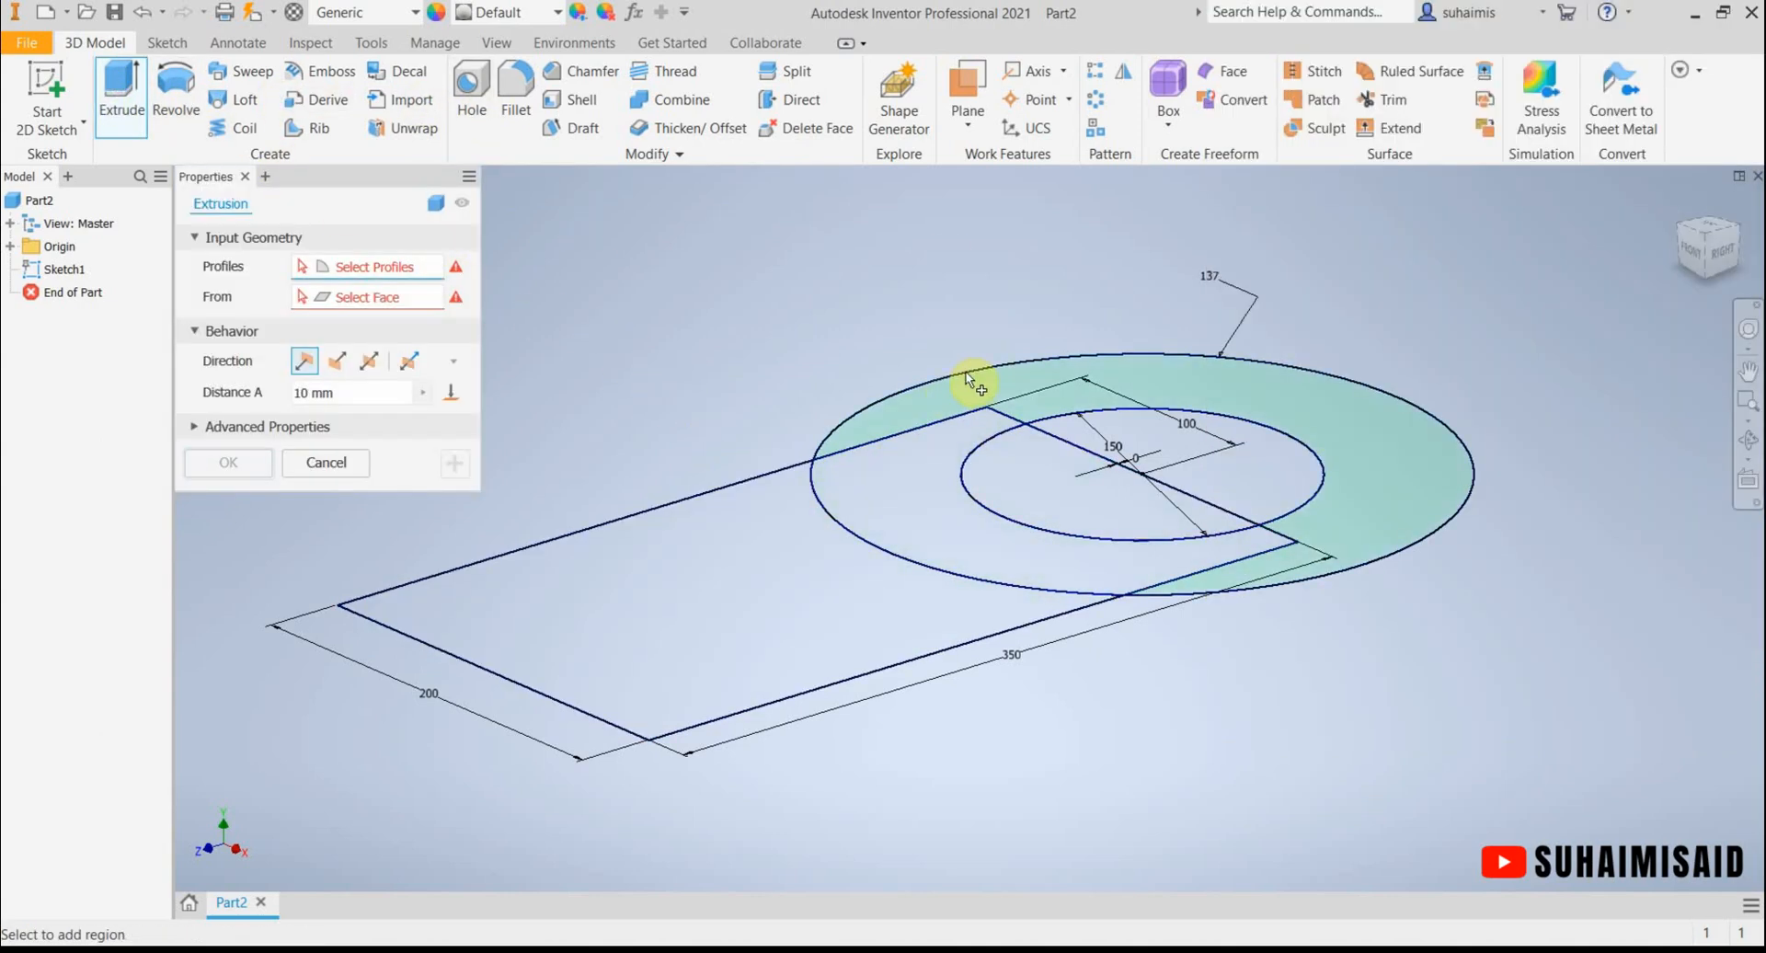
left_click(1352, 416)
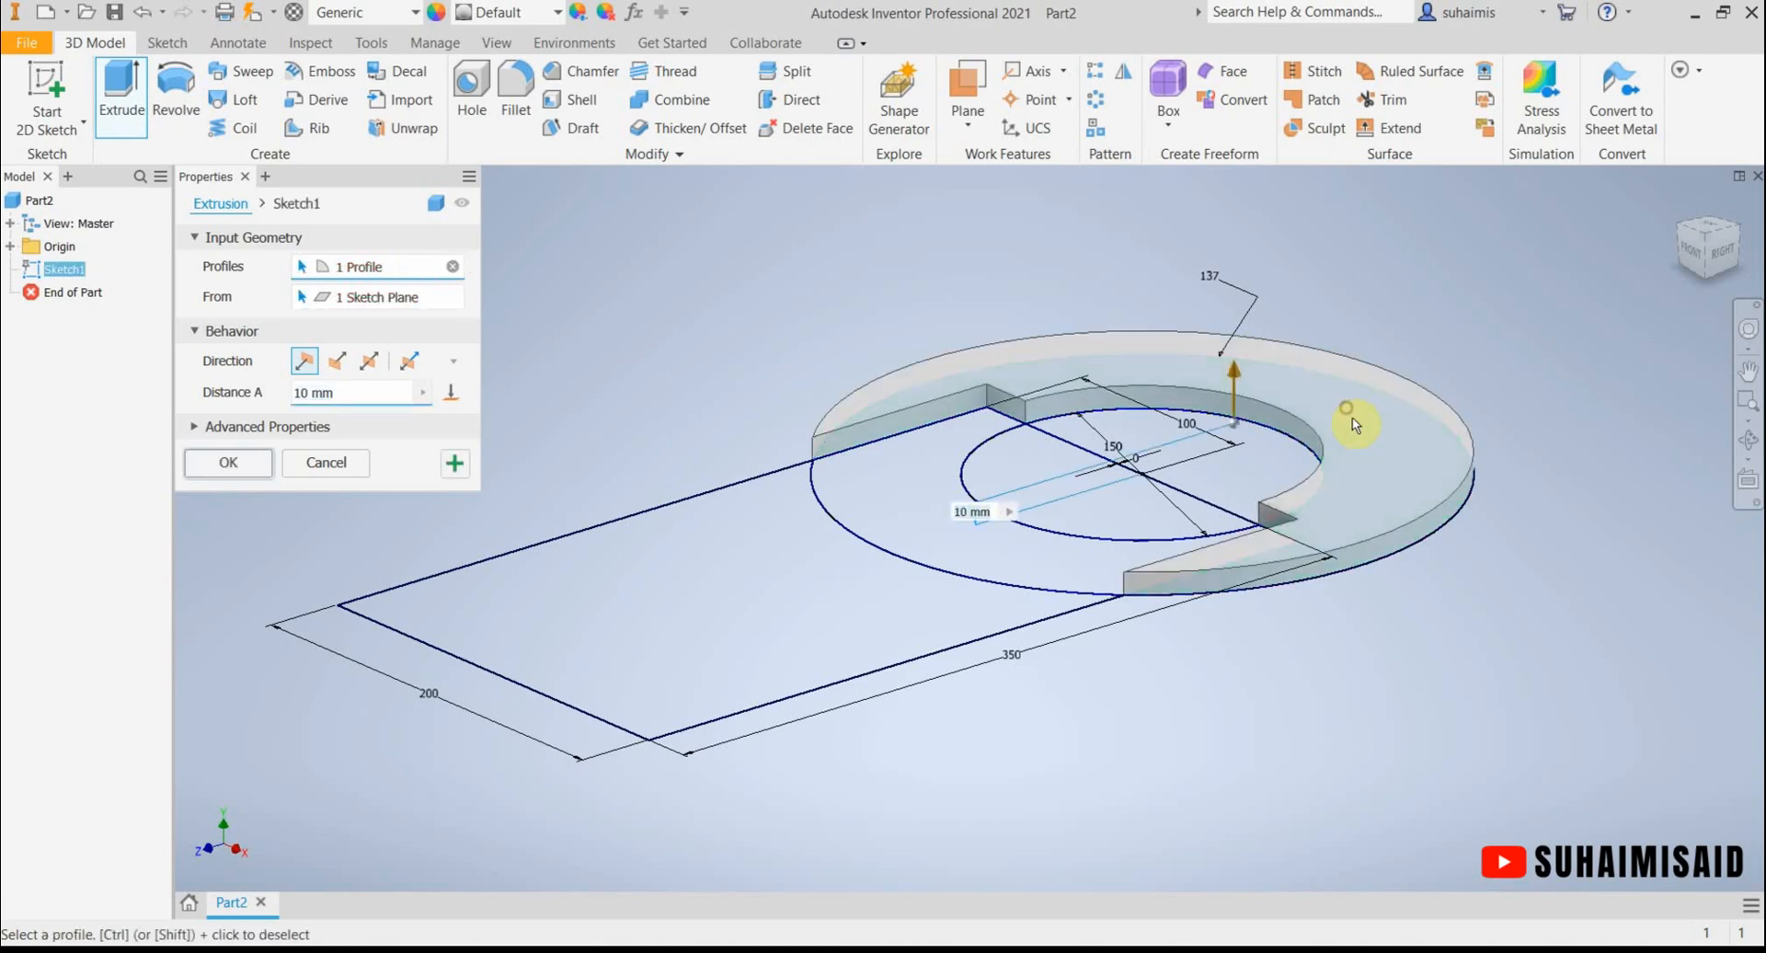
left_click(1142, 555)
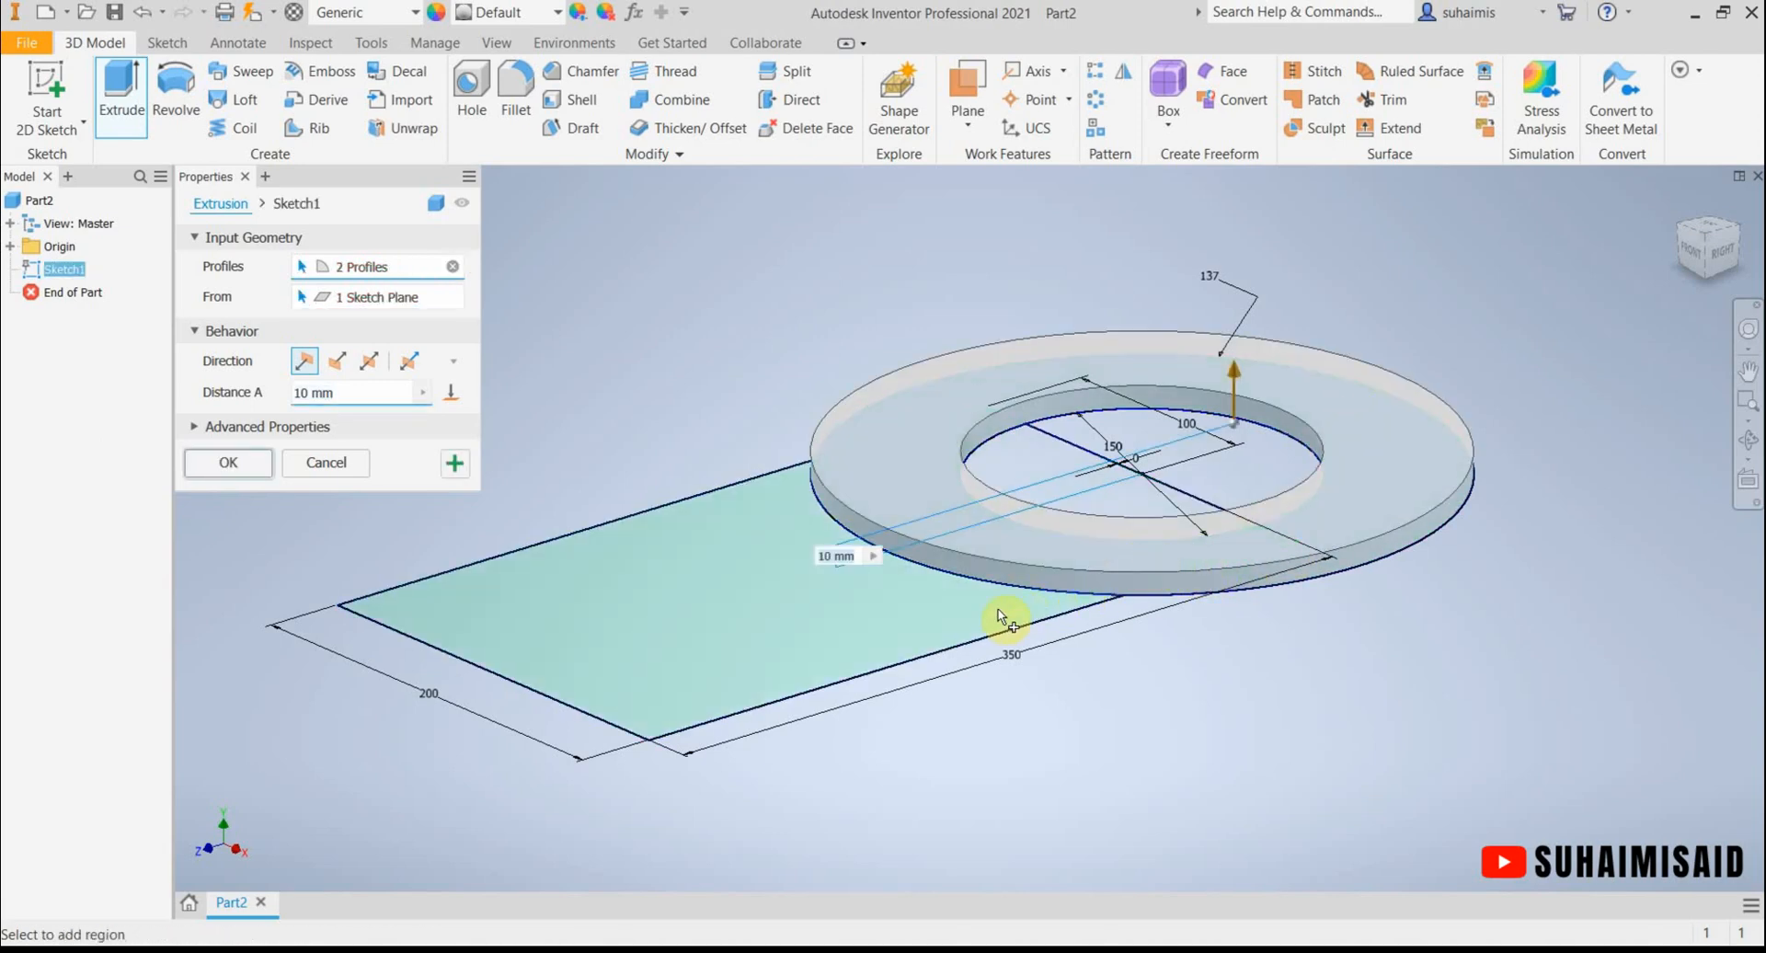
left_click(943, 634)
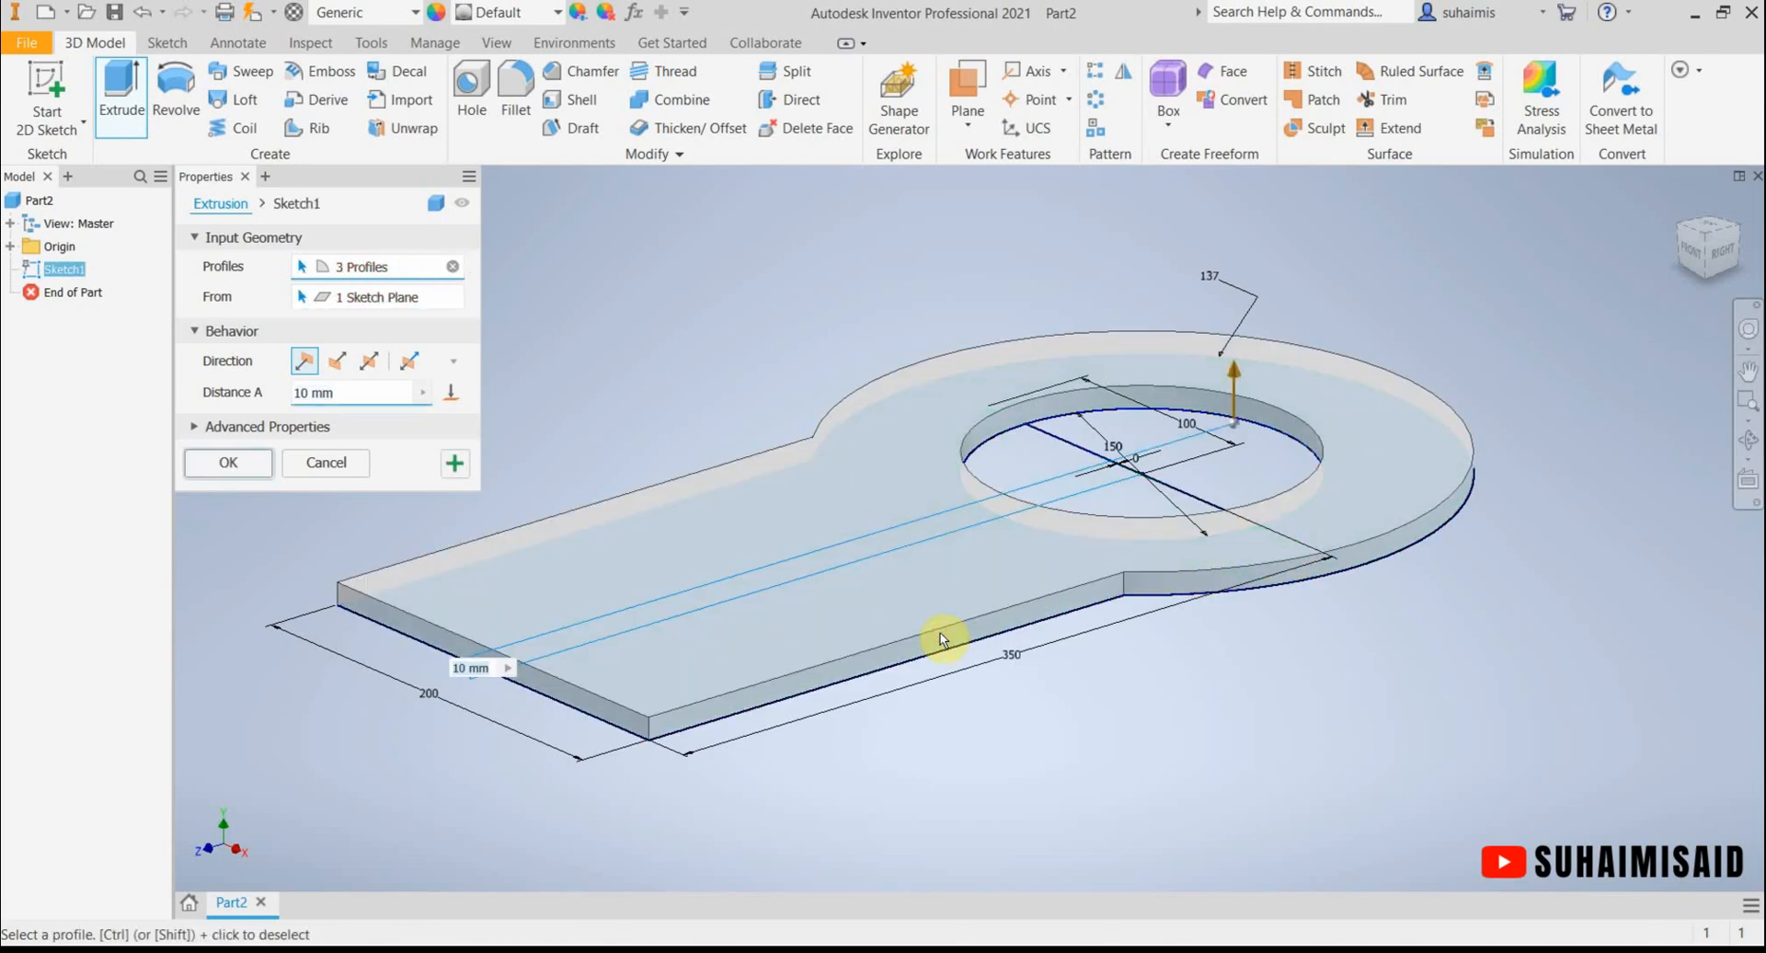
left_click(452, 267)
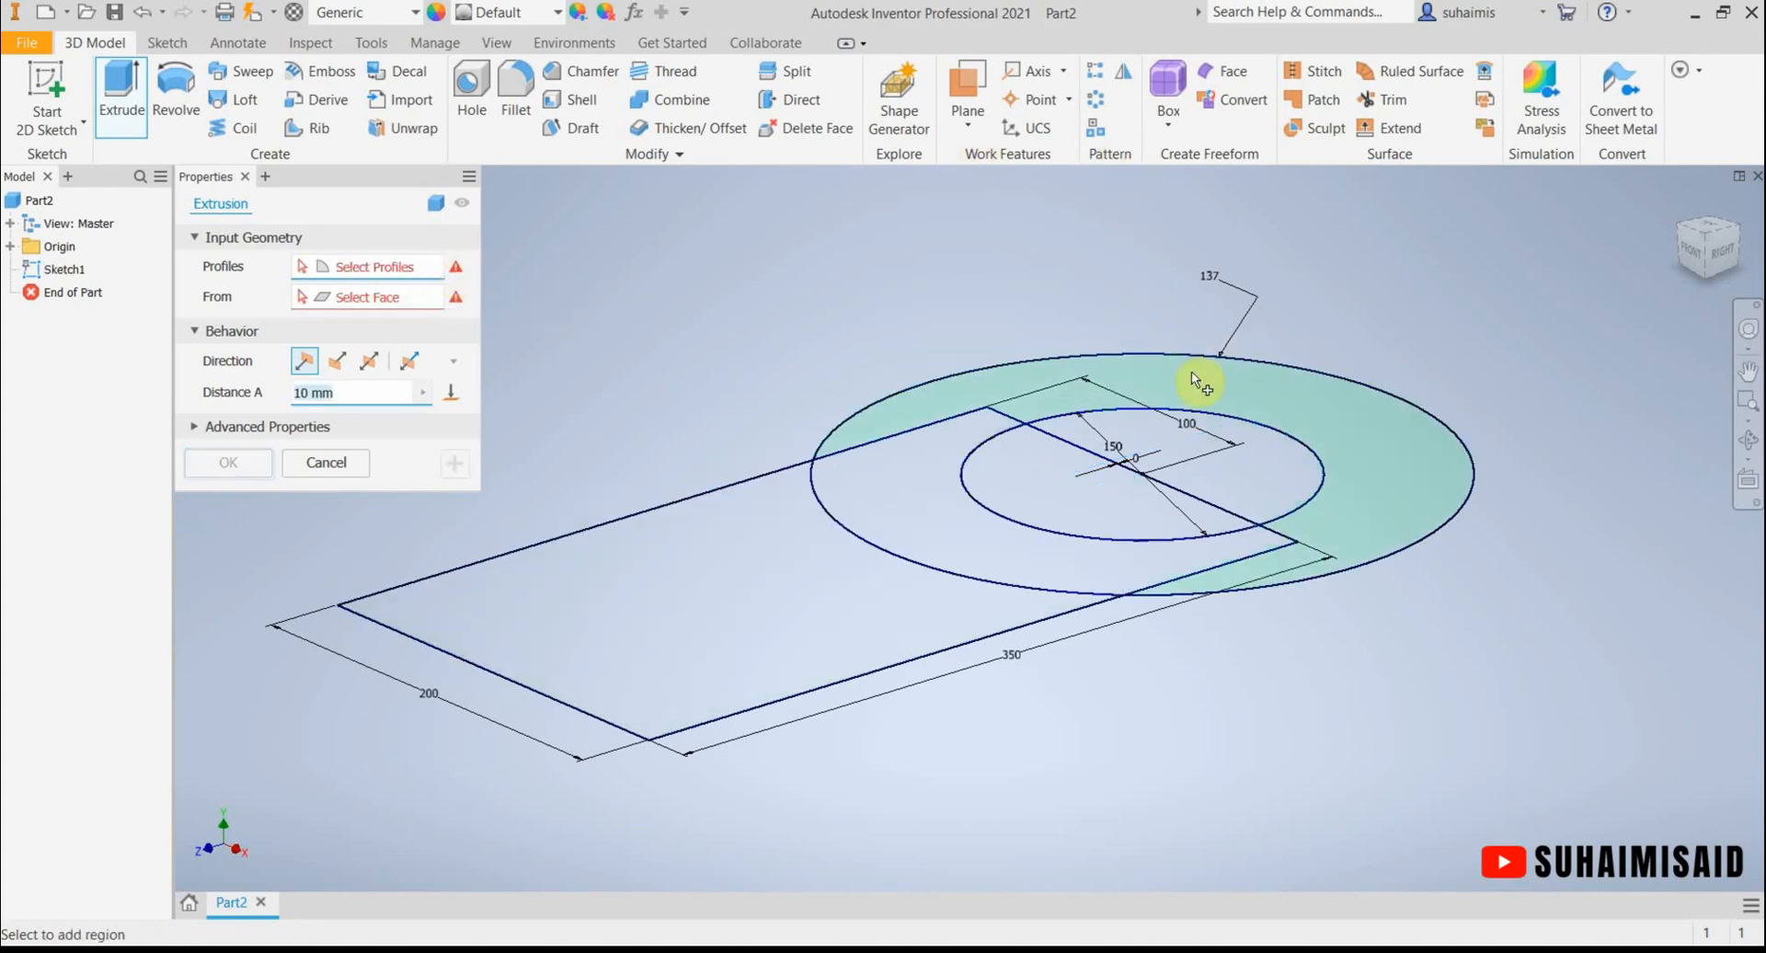
Extrude the base outline without the central hole by 40 mm in the flipped direction, below the sketch plane.
left_click(1365, 451)
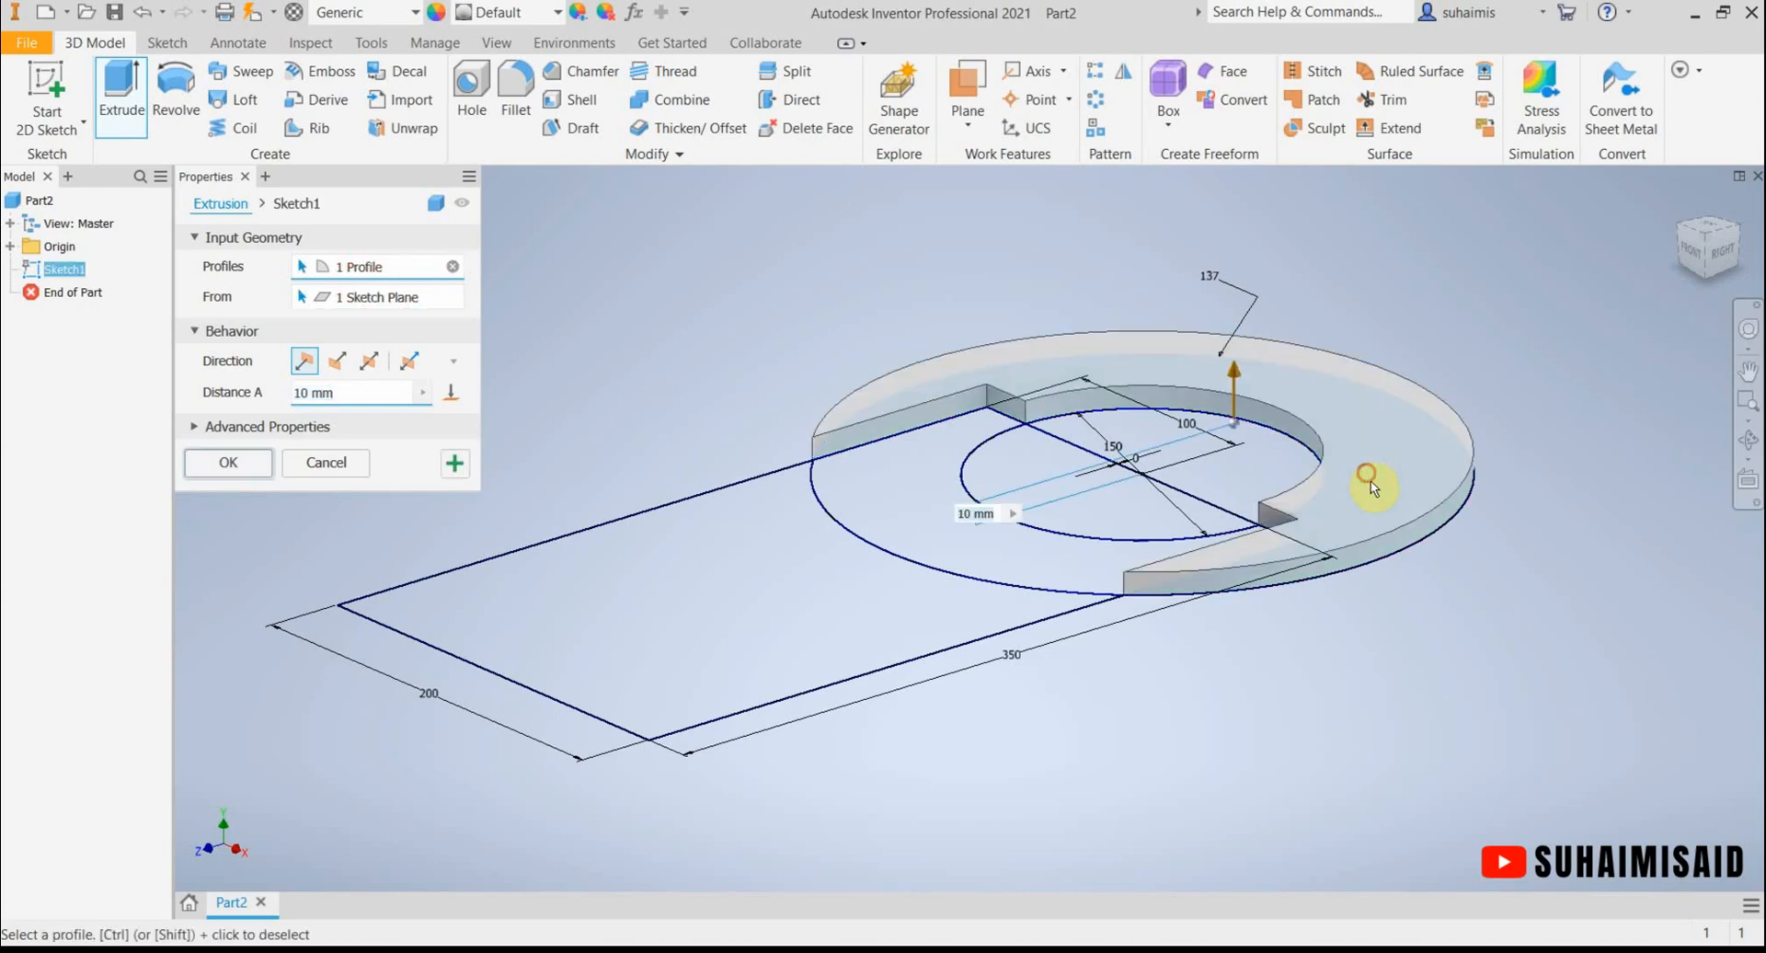
left_click(1143, 571)
left_click(973, 611)
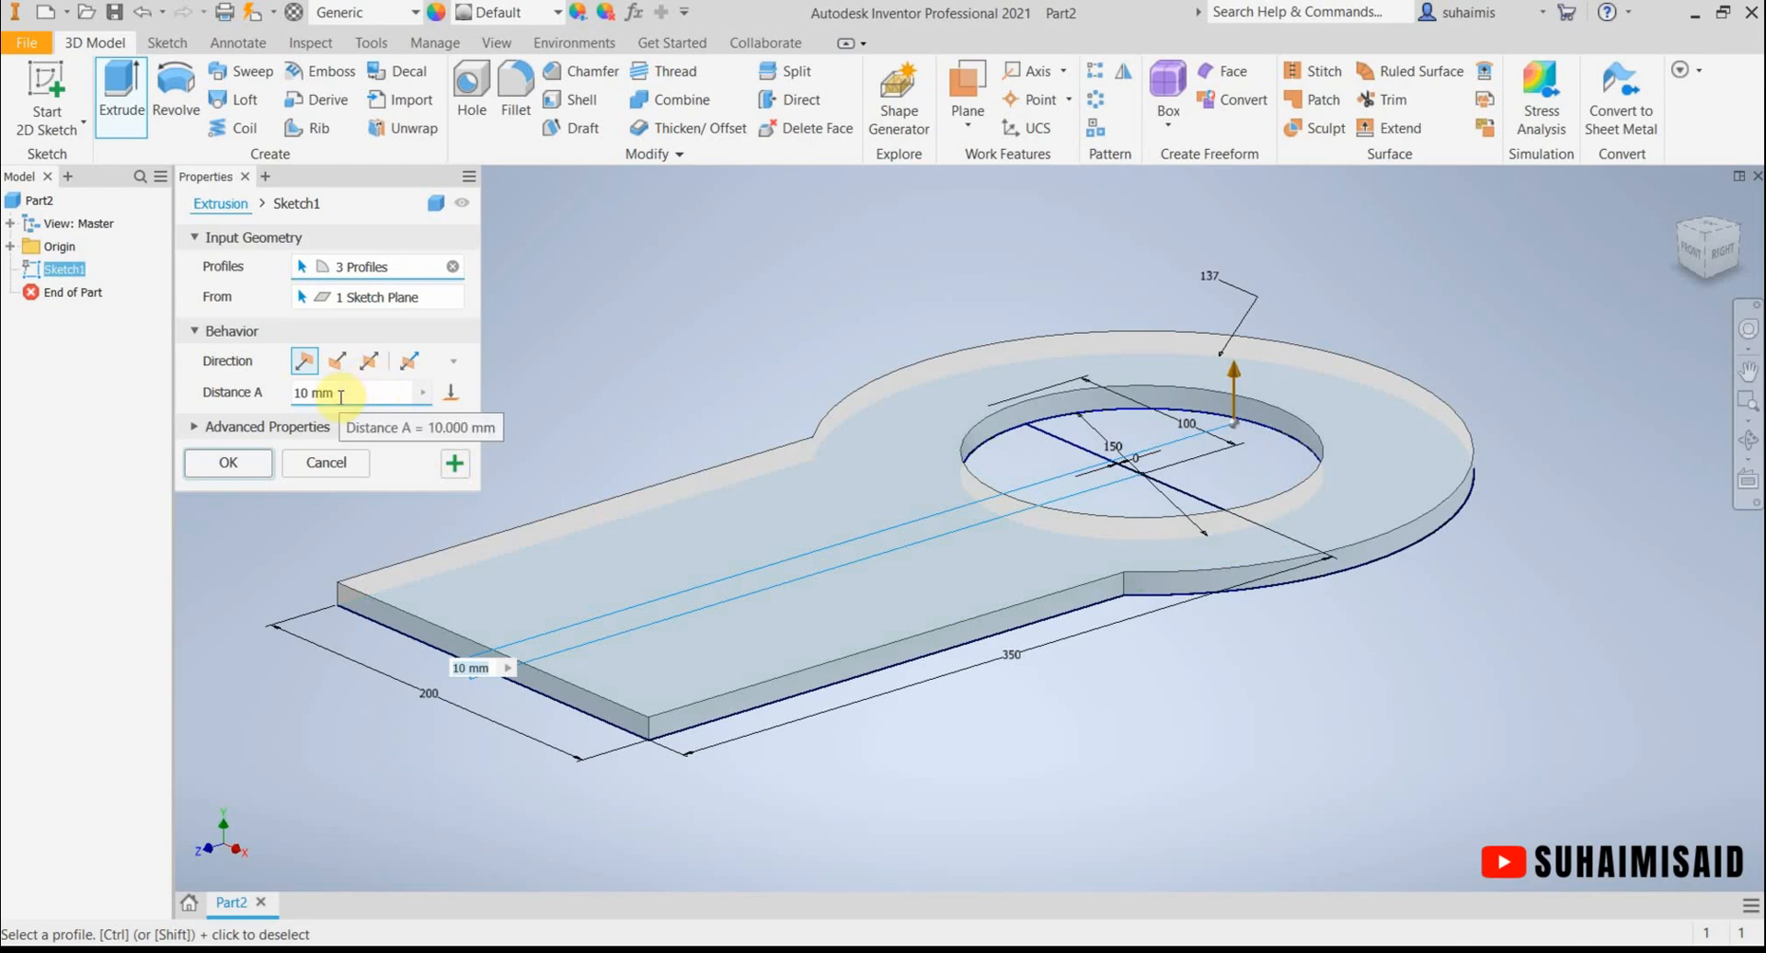
left_click_drag(341, 396, 276, 397)
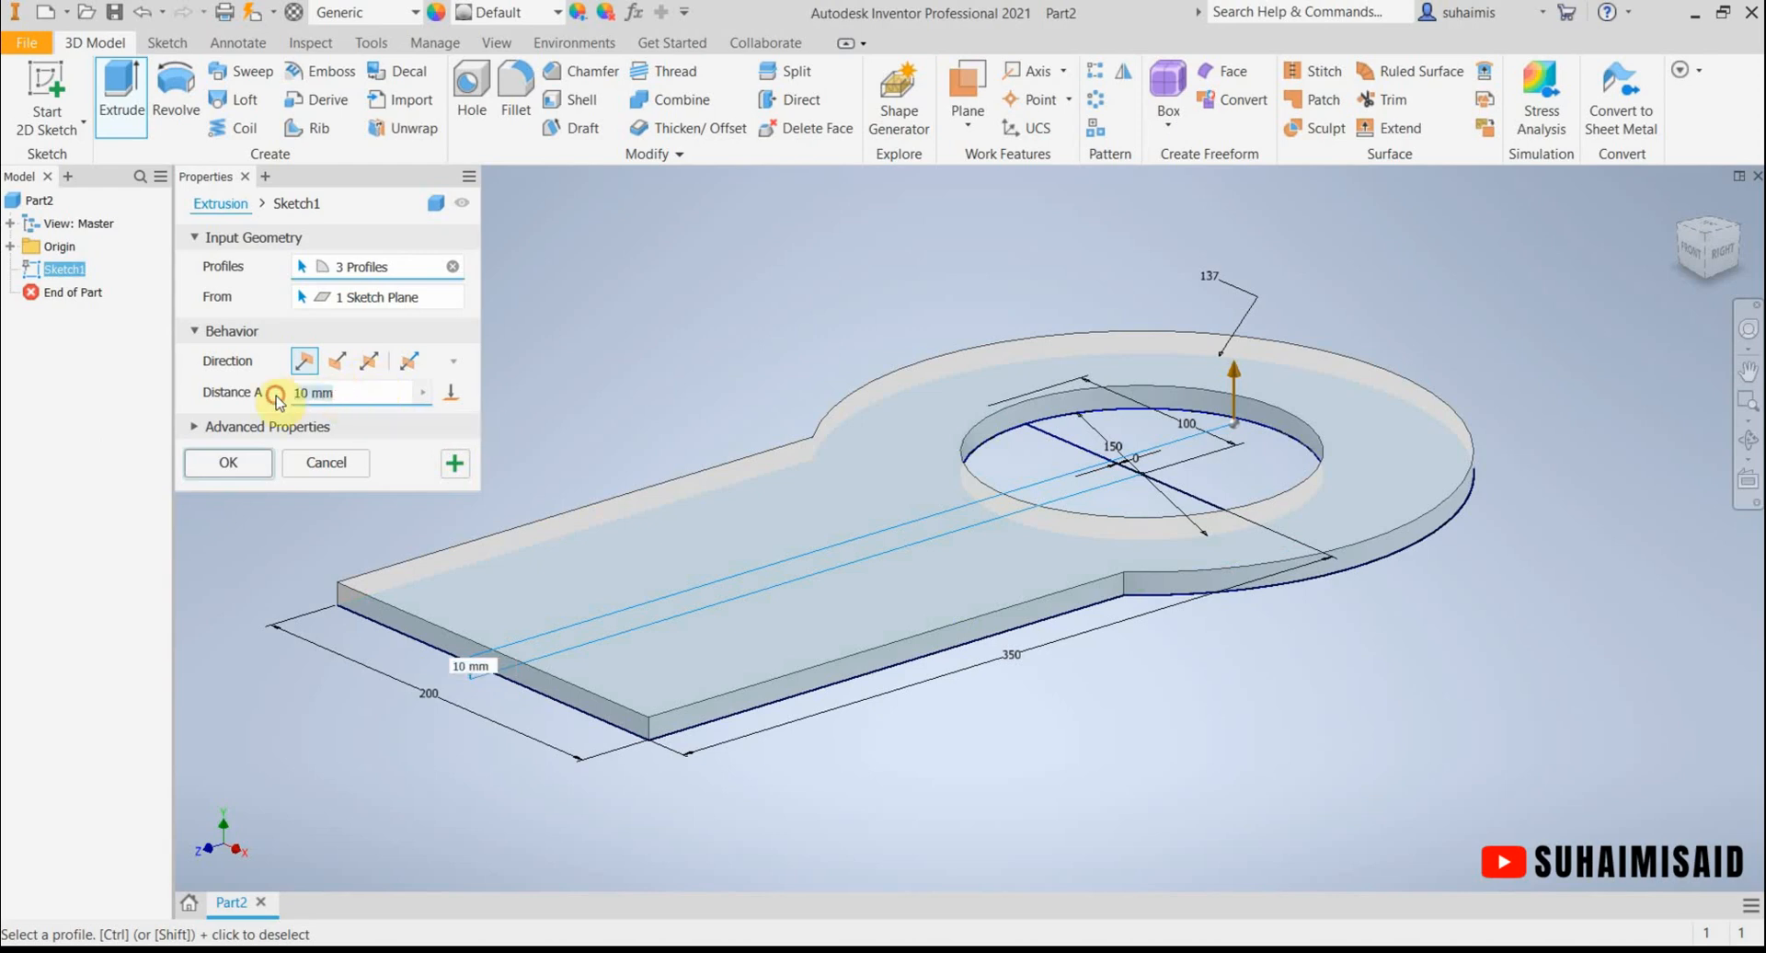
type("40")
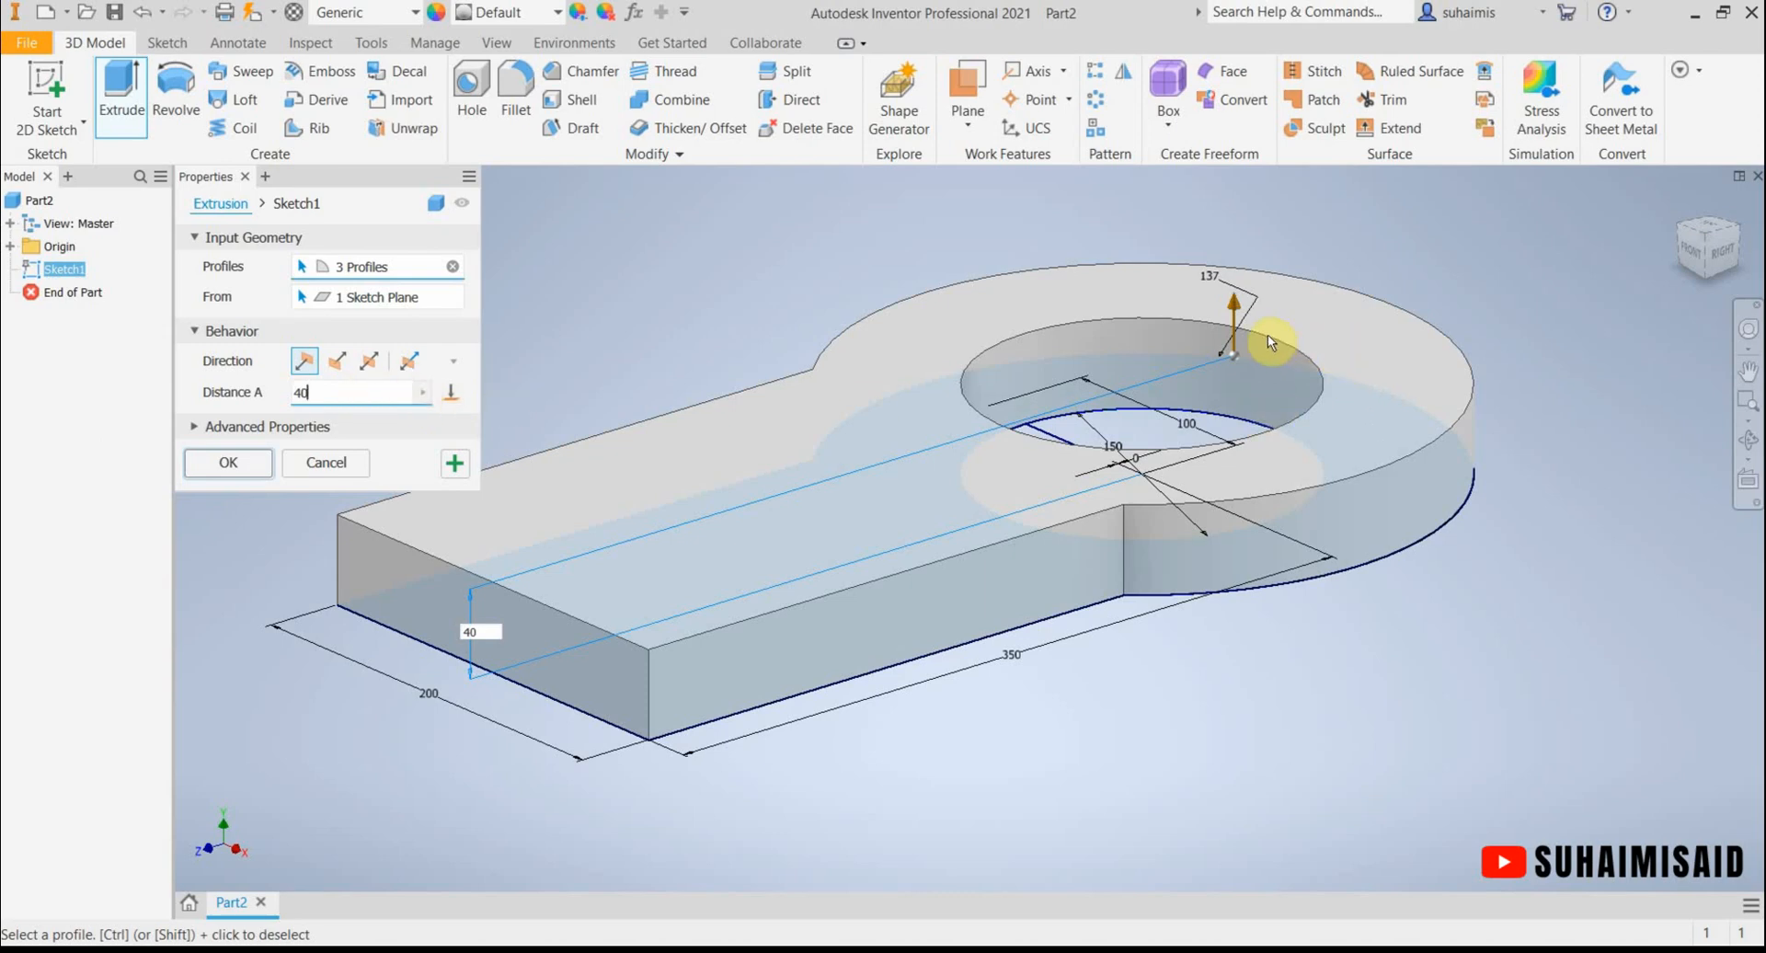
left_click(339, 362)
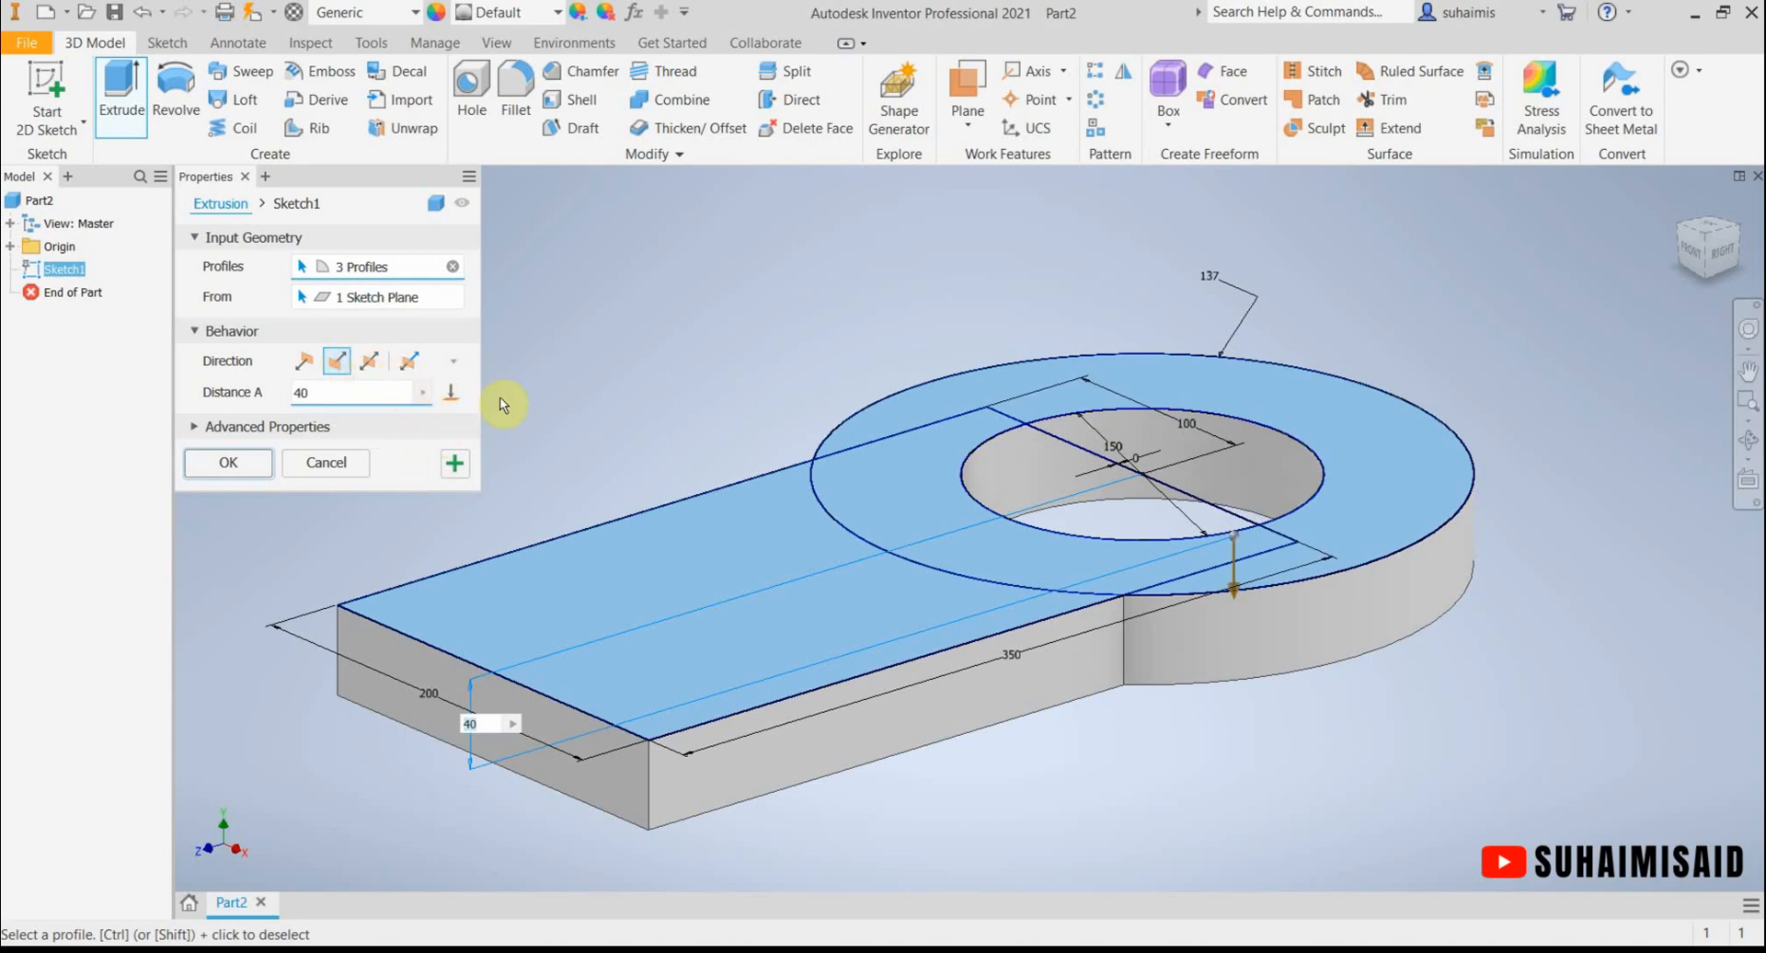
left_click(536, 949)
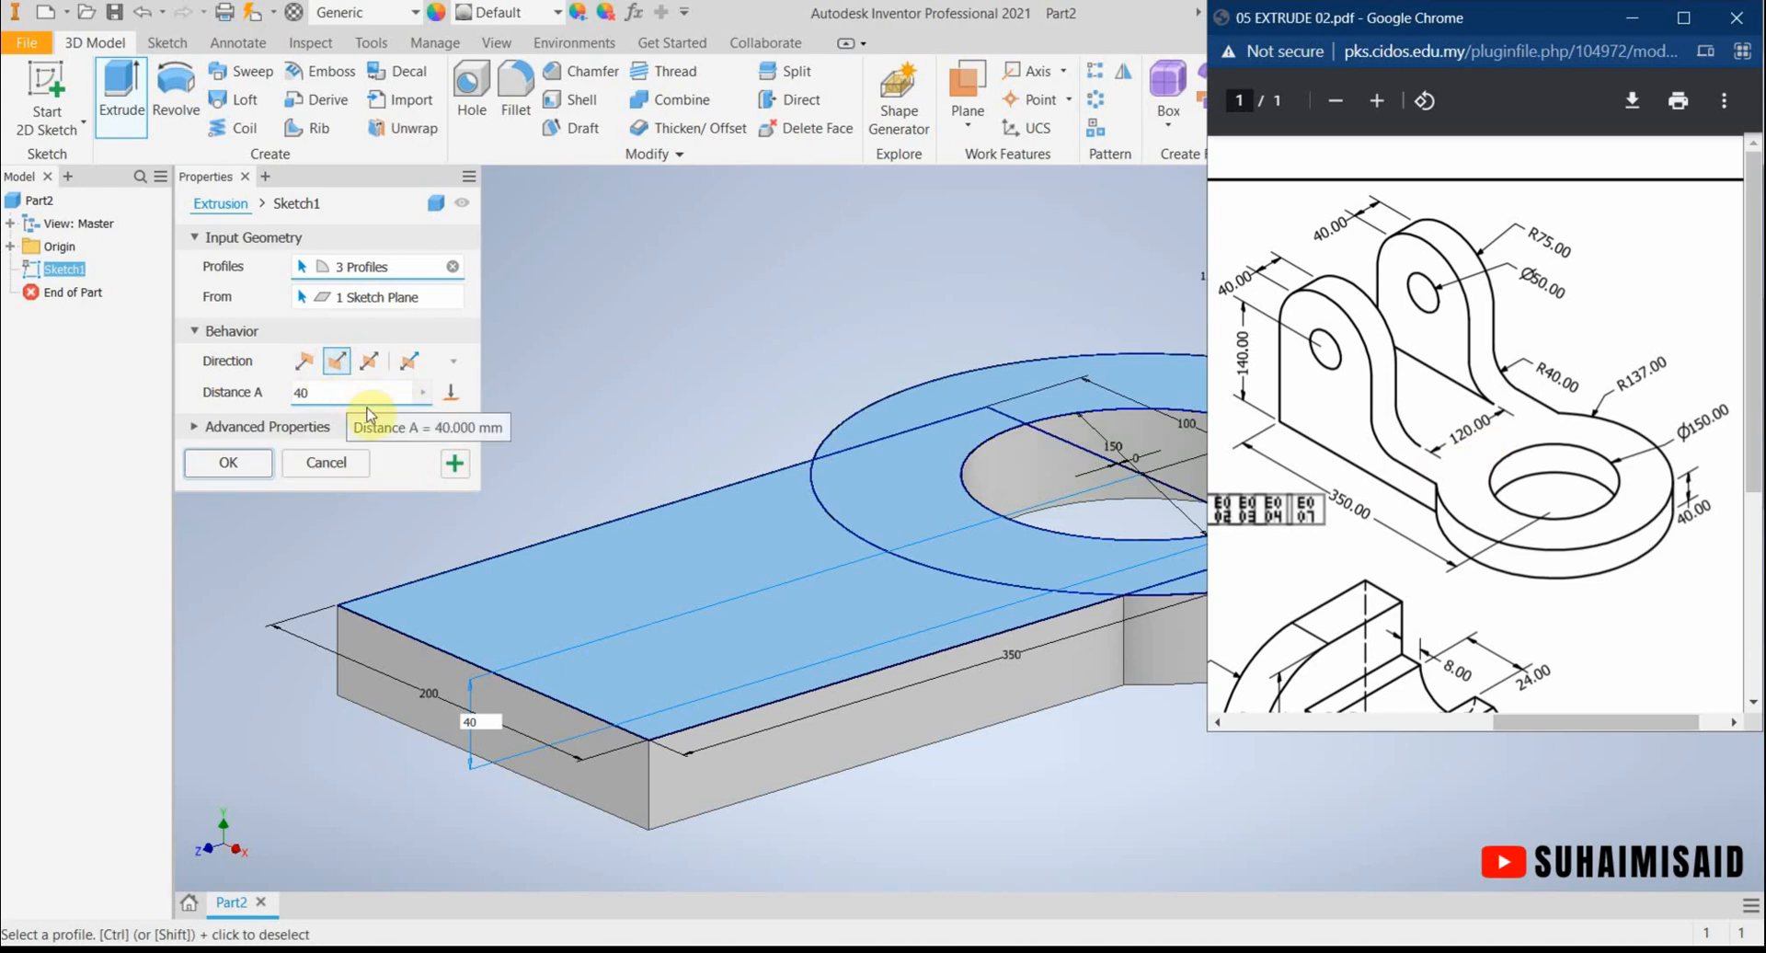
left_click(230, 463)
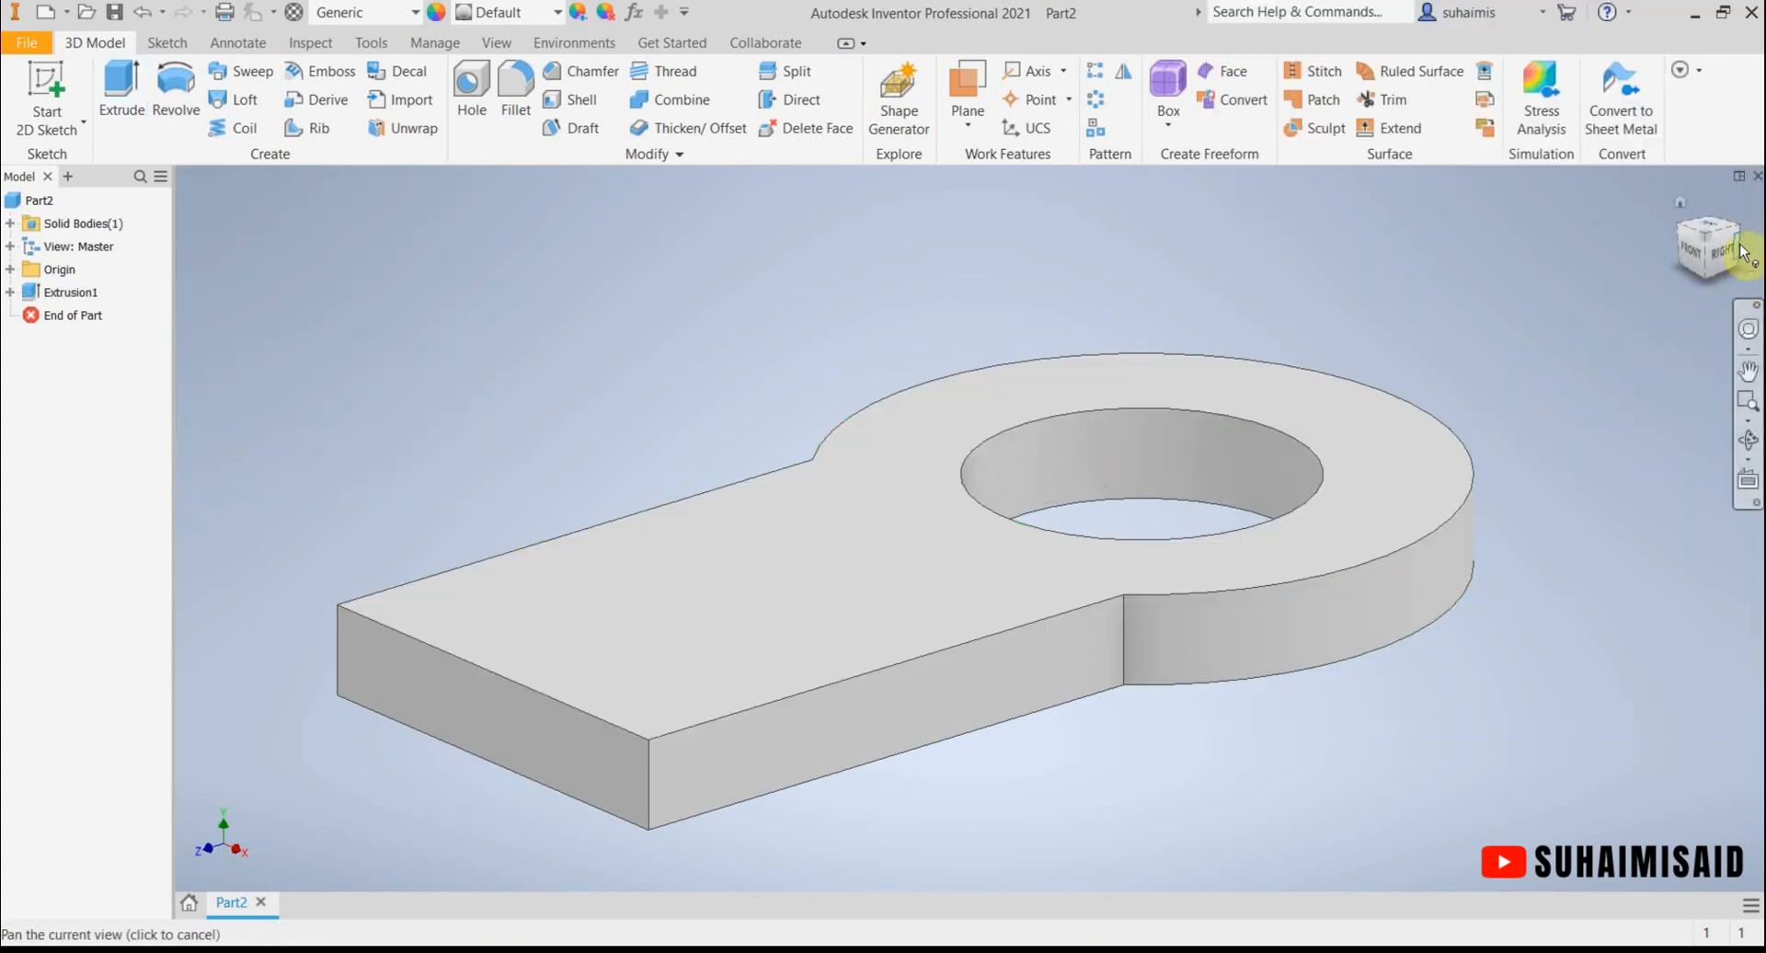
Start a new sketch on the long side face of the base's rectangular part.
left_click(1739, 230)
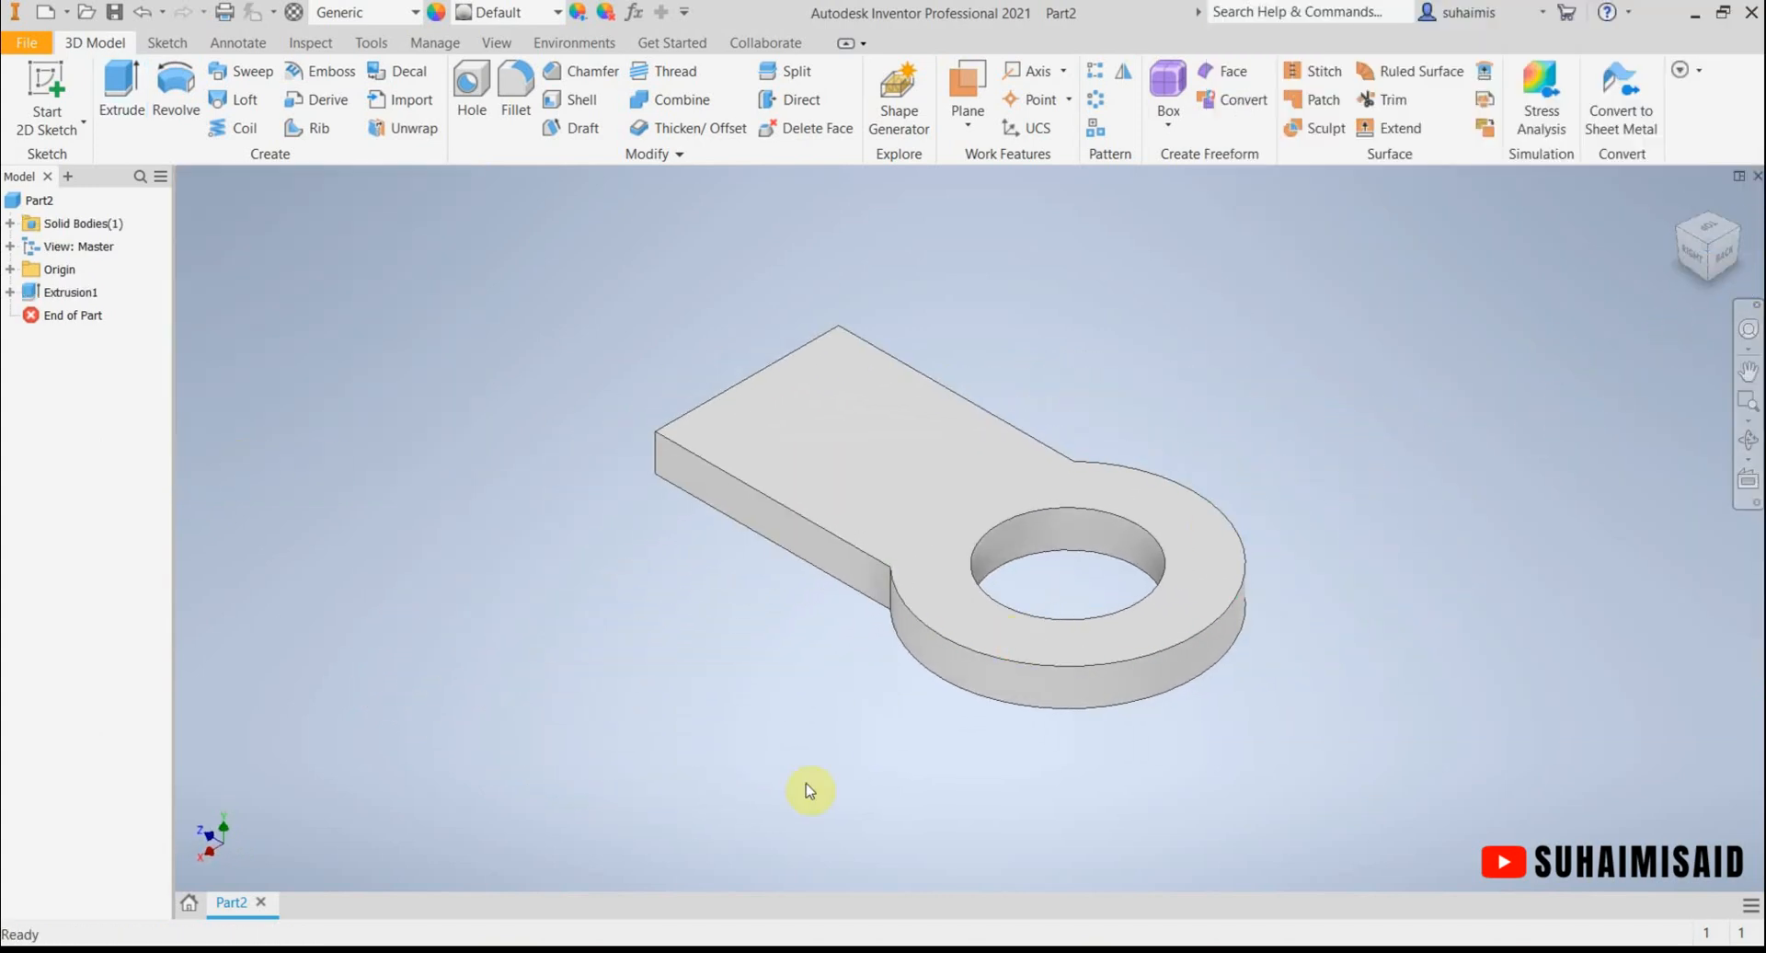
left_click(547, 951)
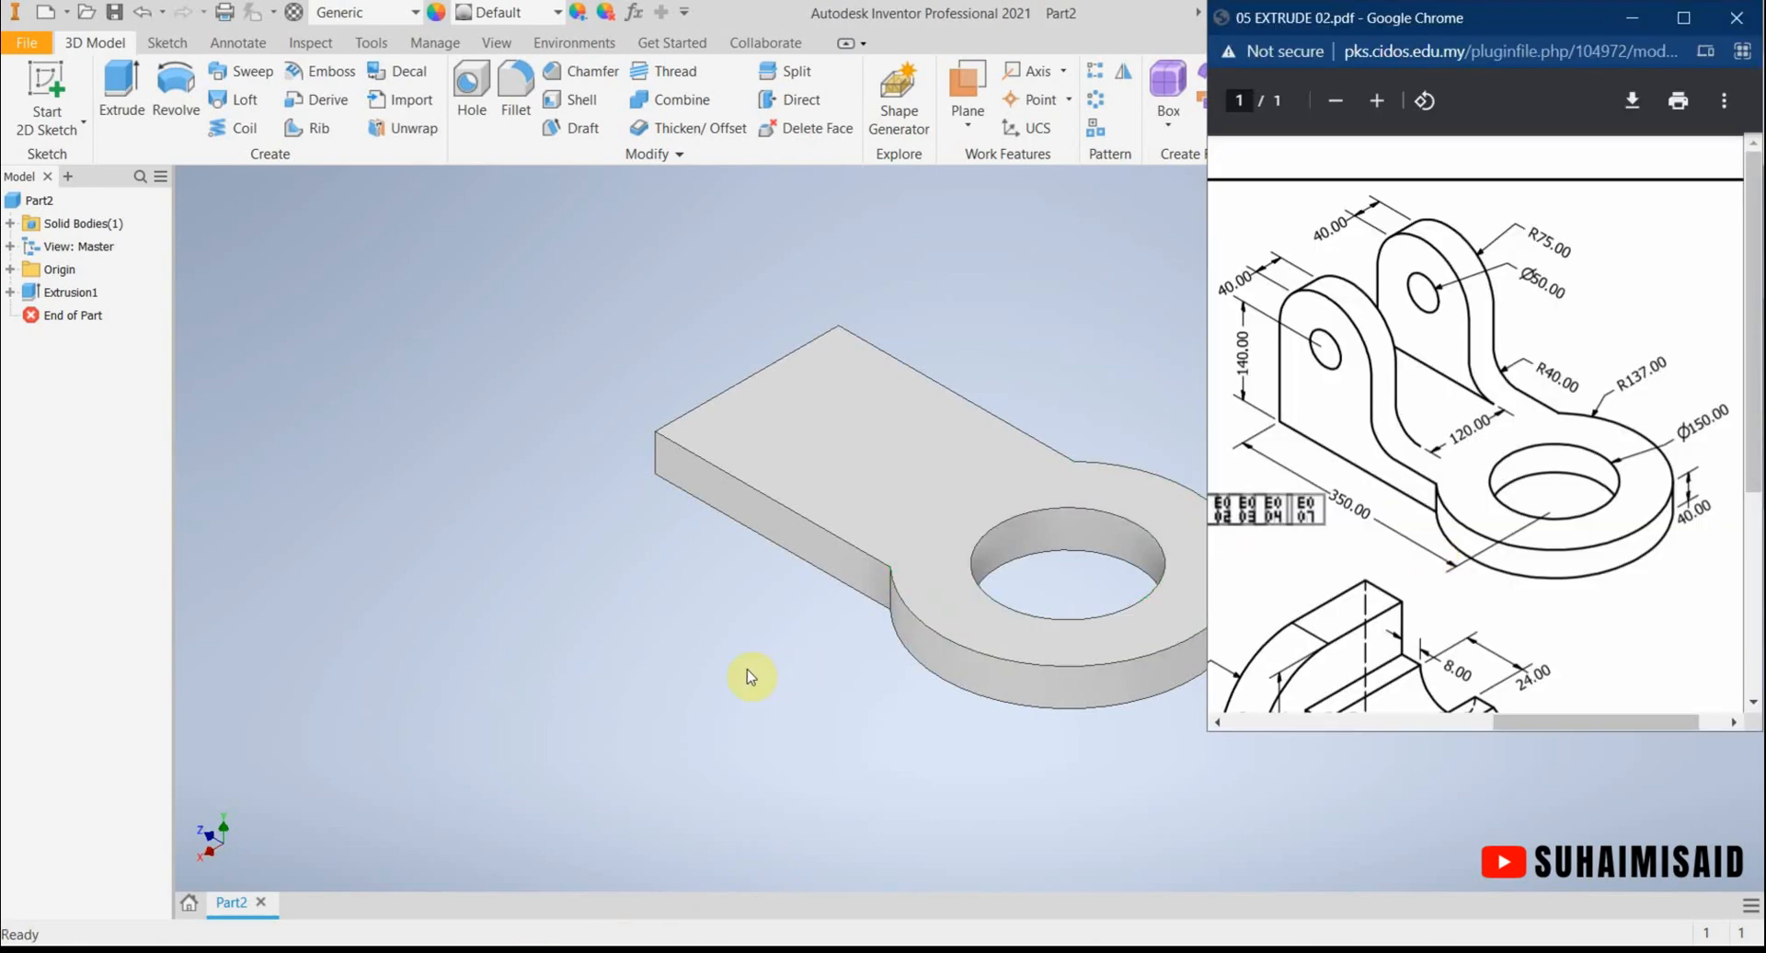
middle_click_drag(748, 674, 564, 677)
left_click(547, 950)
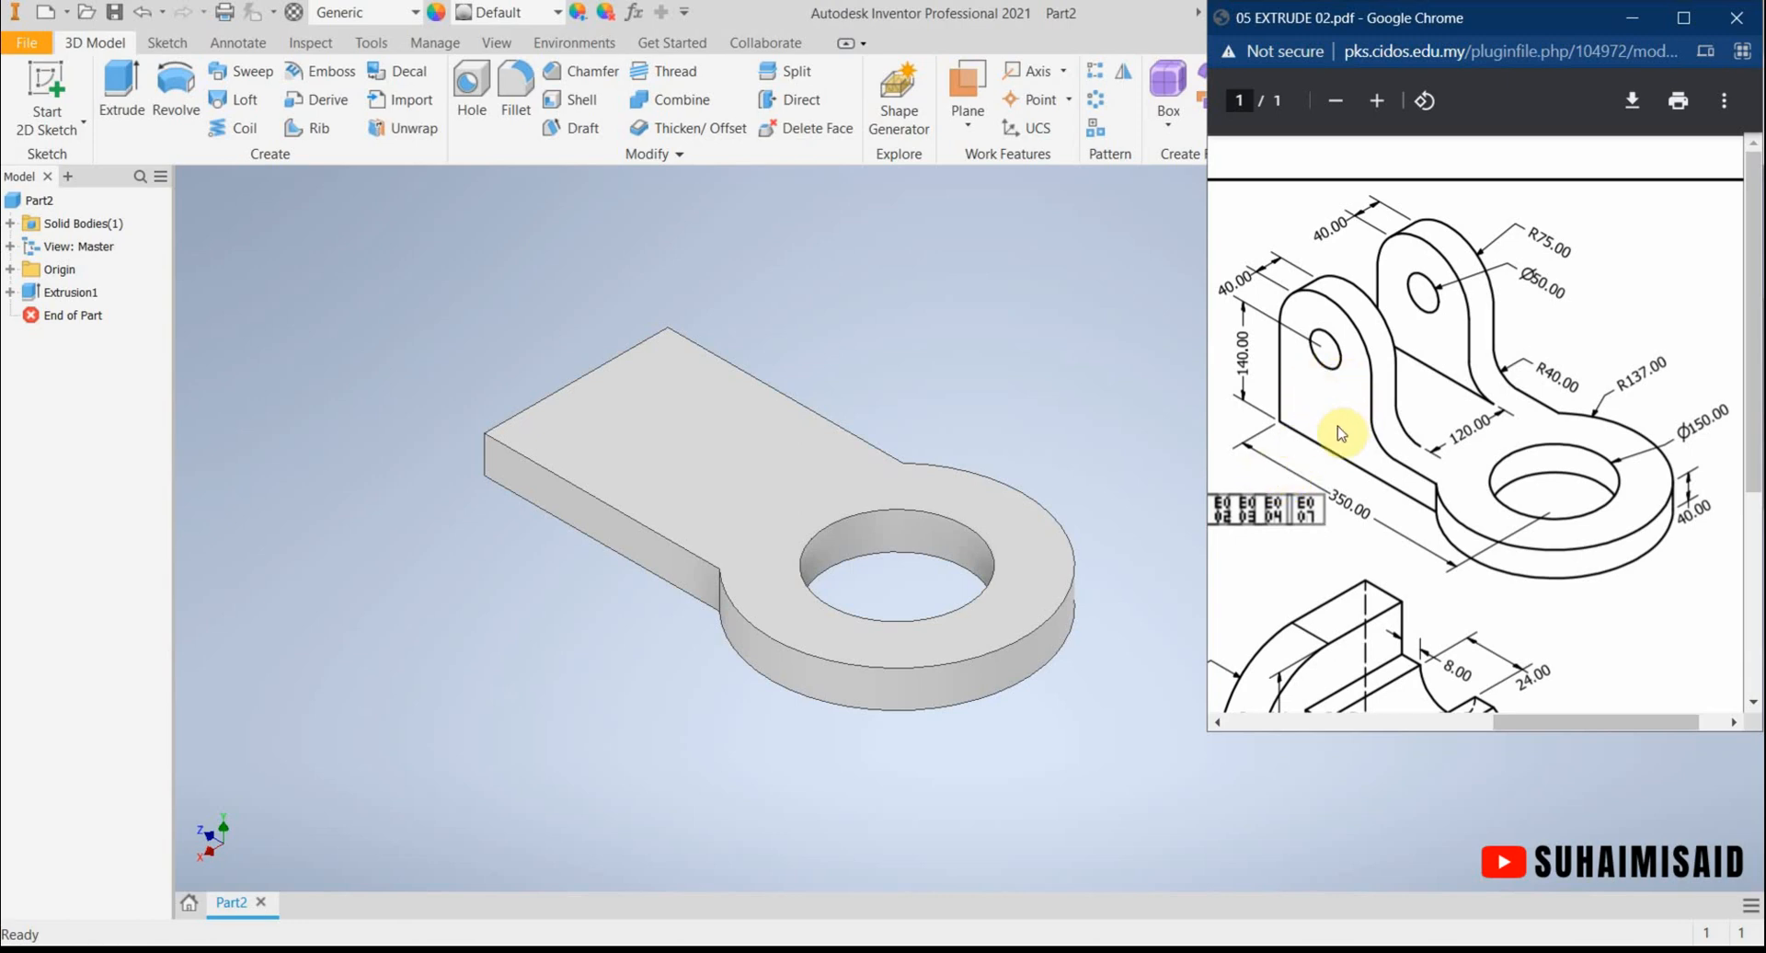
left_click(53, 83)
left_click(52, 83)
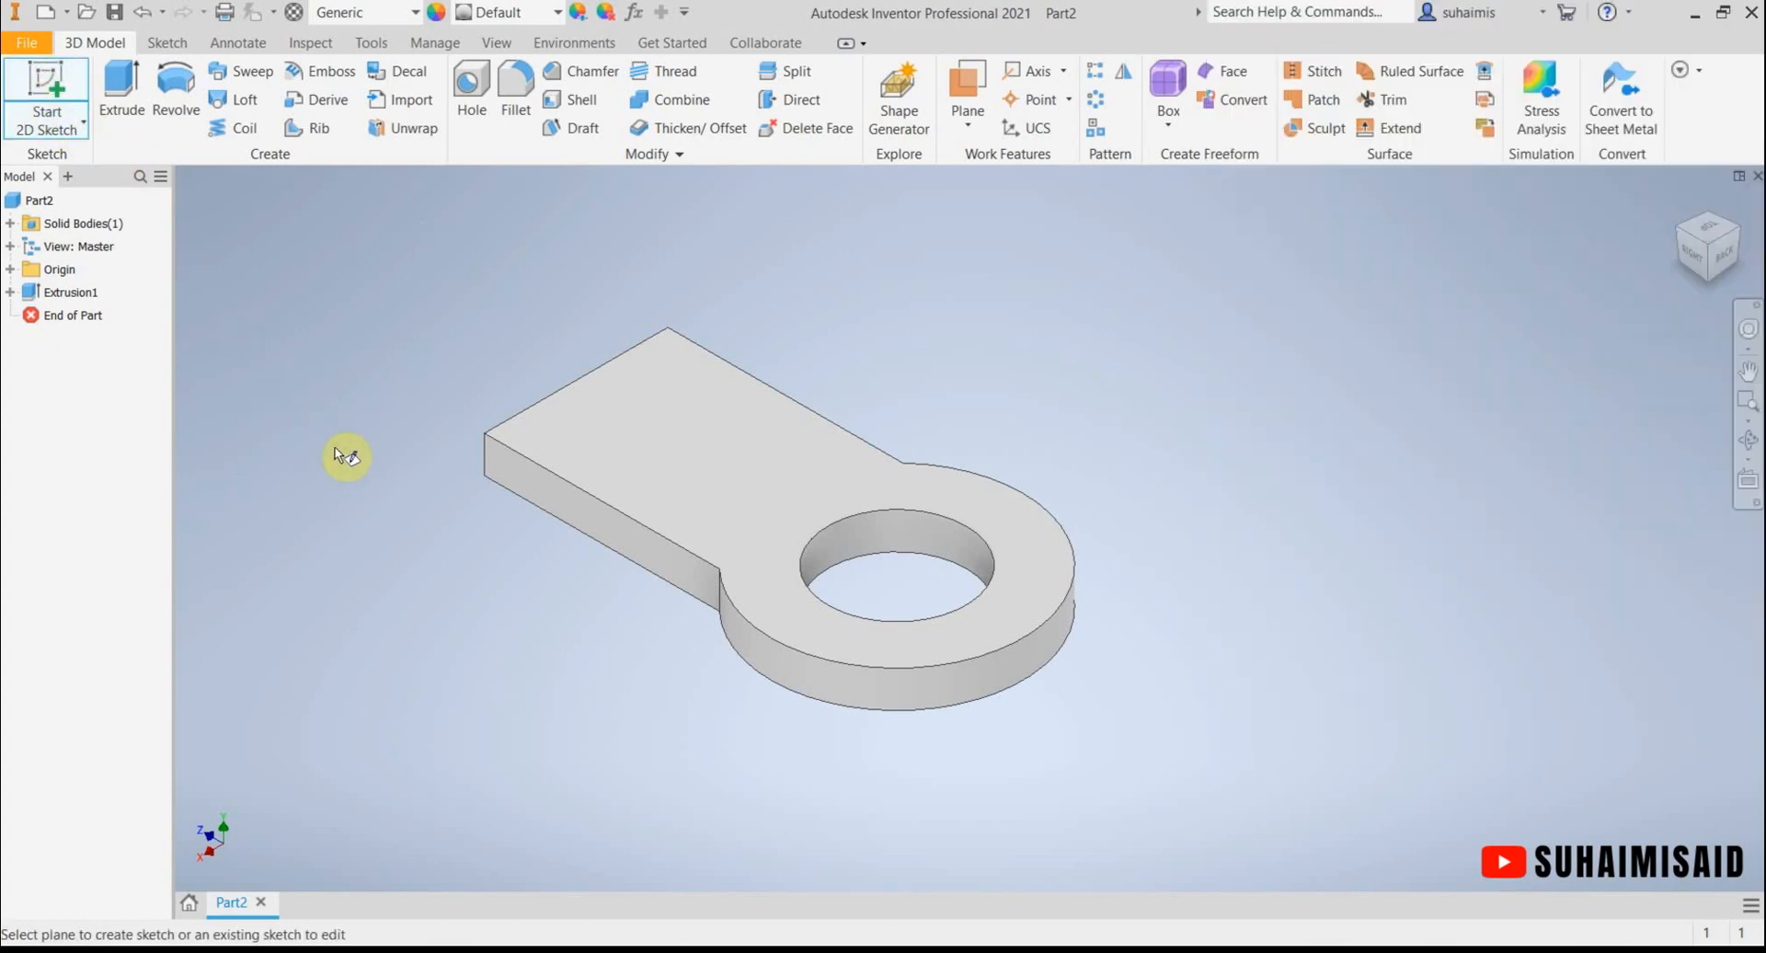
left_click(517, 485)
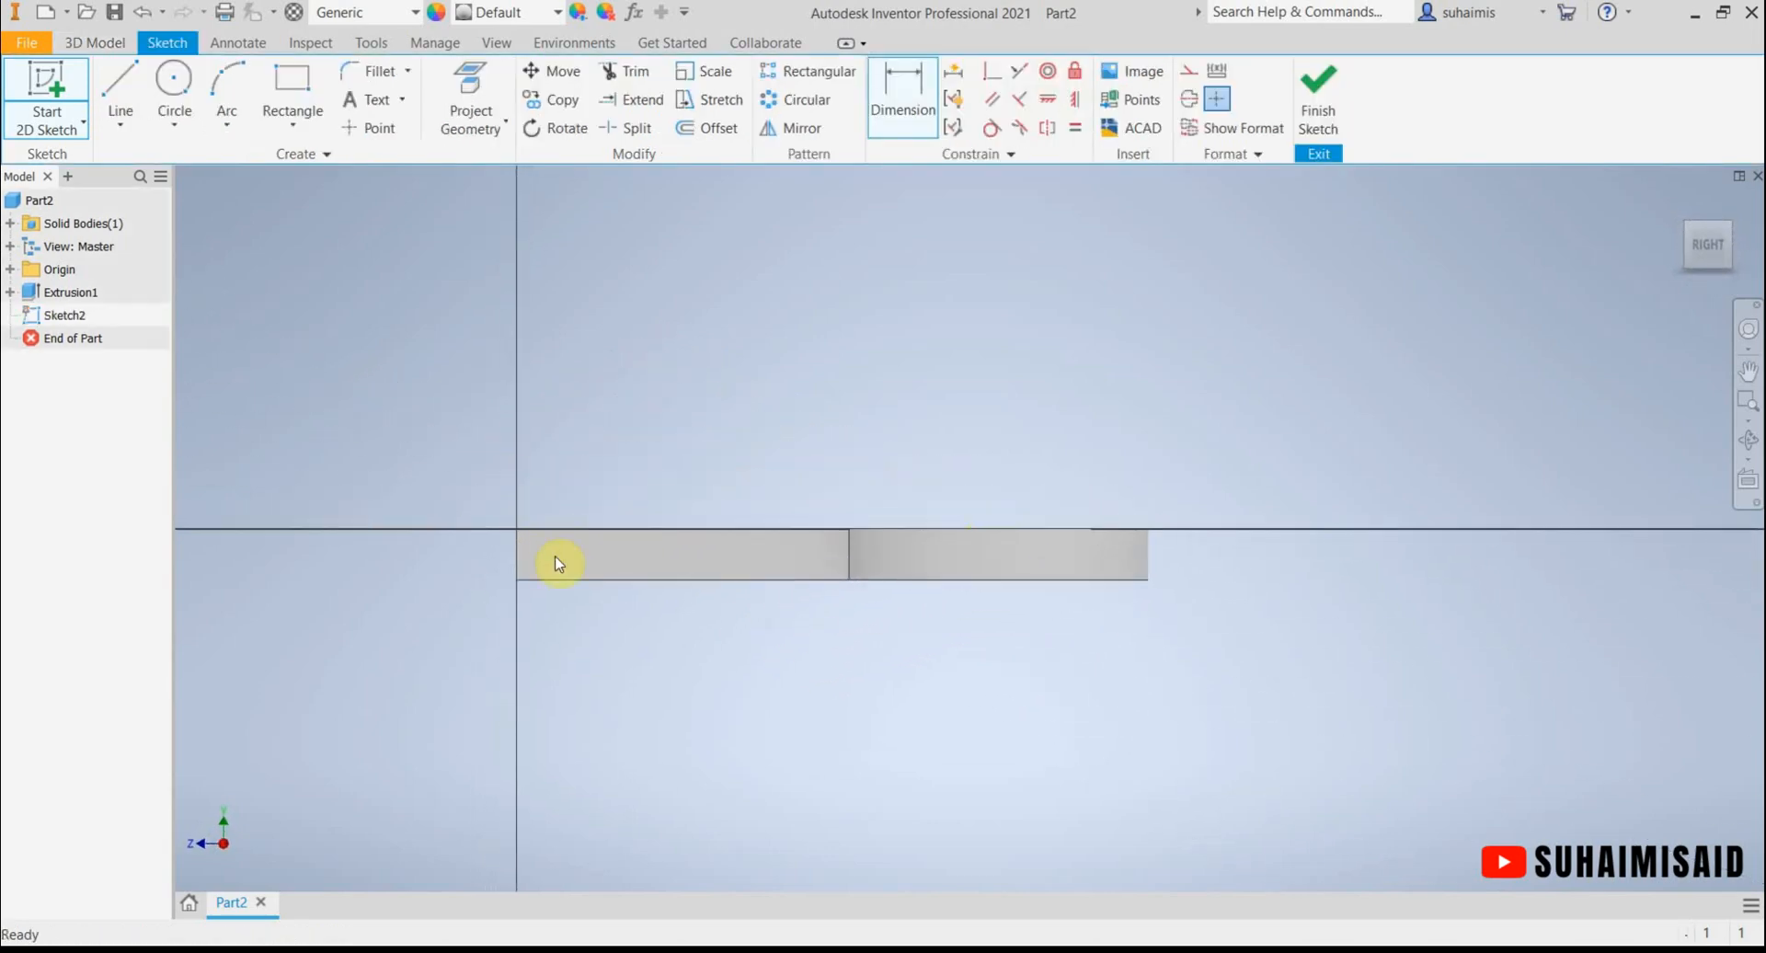
scroll(649, 681, "up", 3)
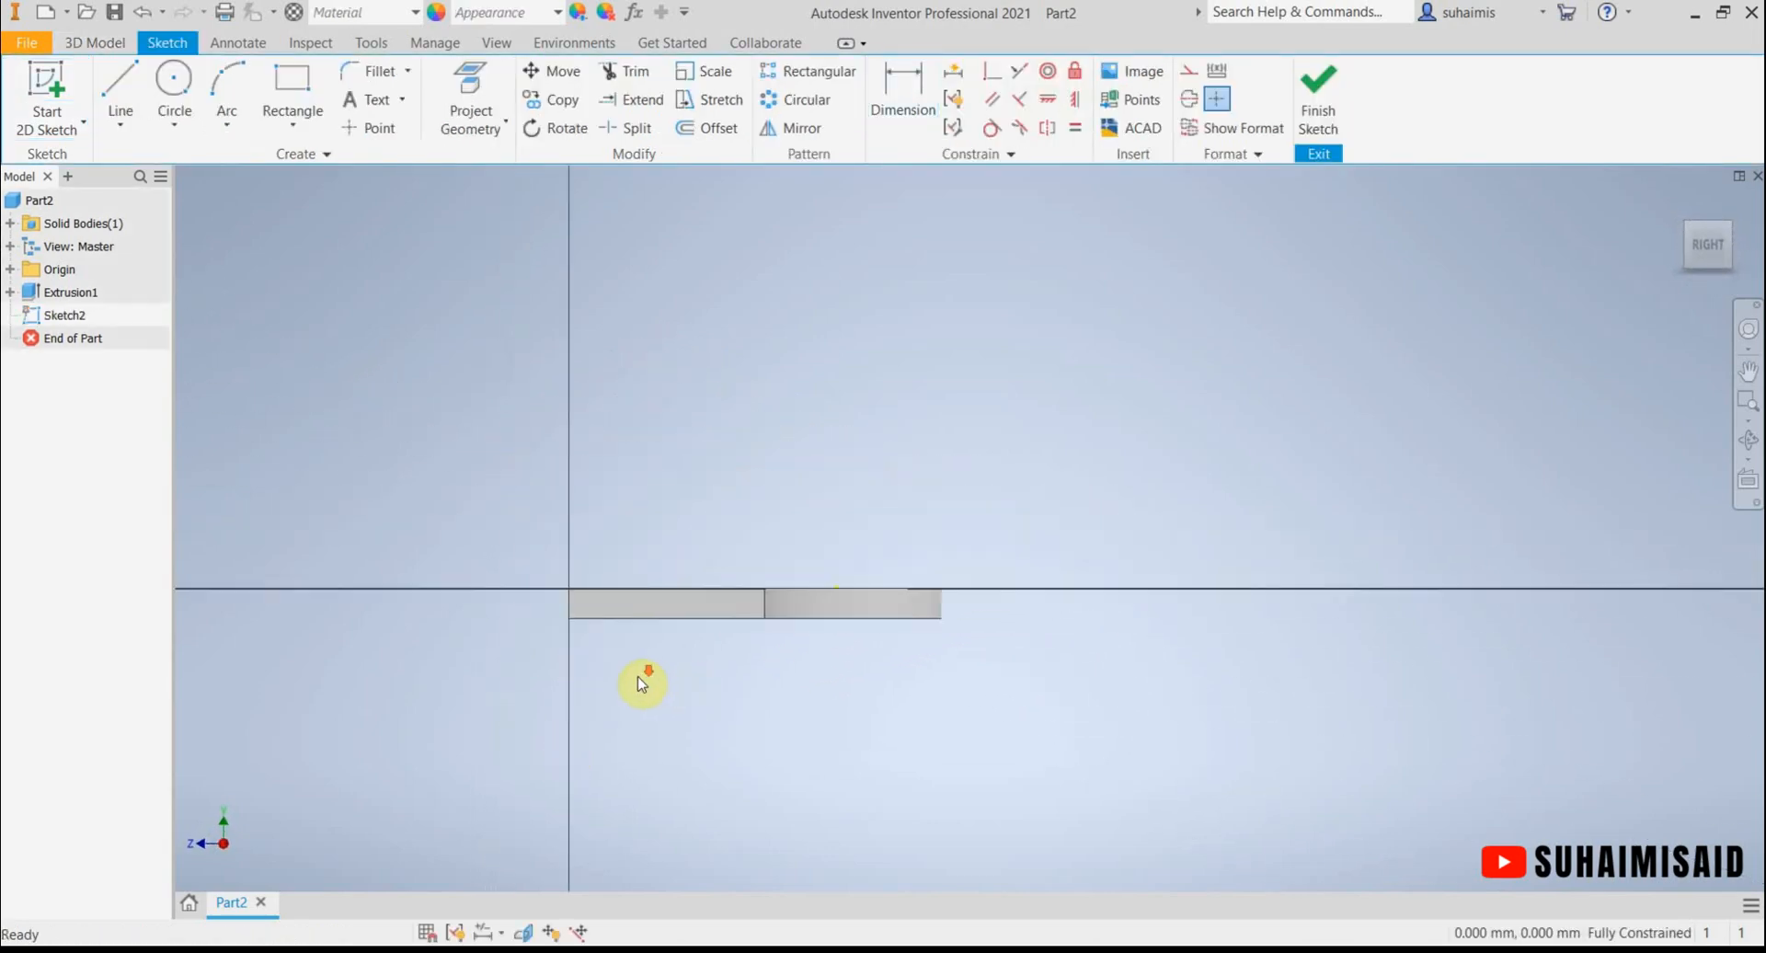
scroll(625, 676, "down", 3)
middle_click_drag(622, 673, 725, 701)
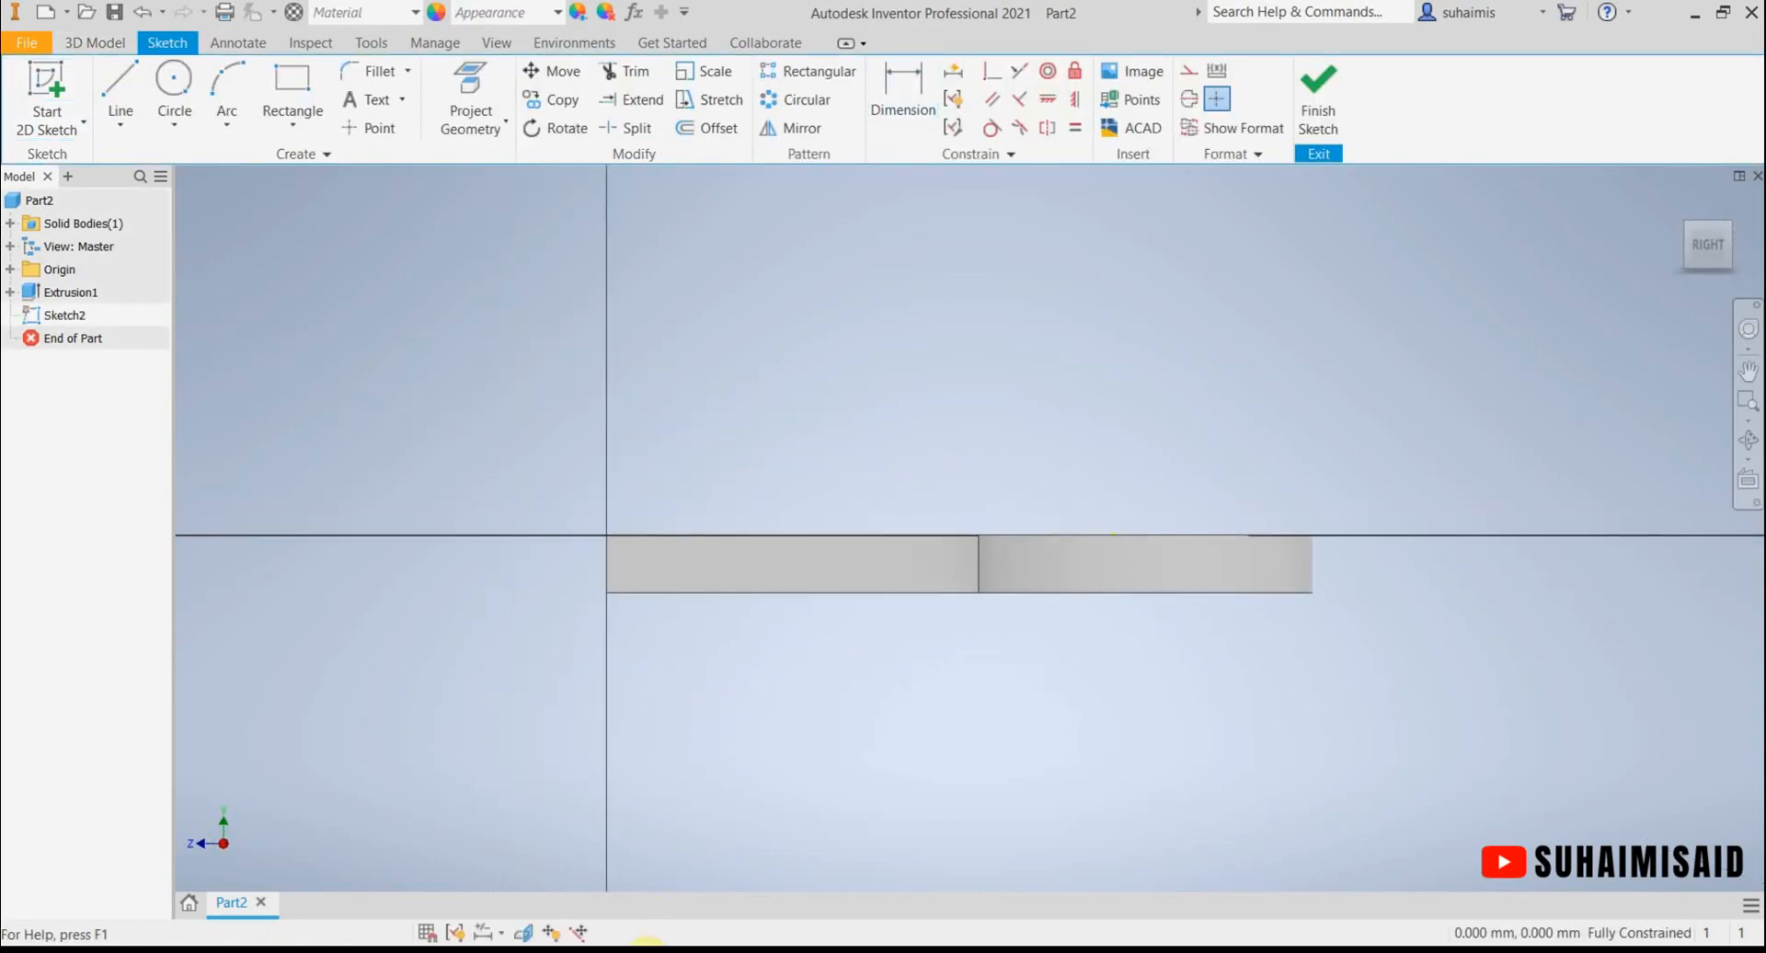
Sketch a rectangle about 190 mm wide and 137 mm high on the base's upper edge, starting at its end corner away from the ring.
left_click(648, 951)
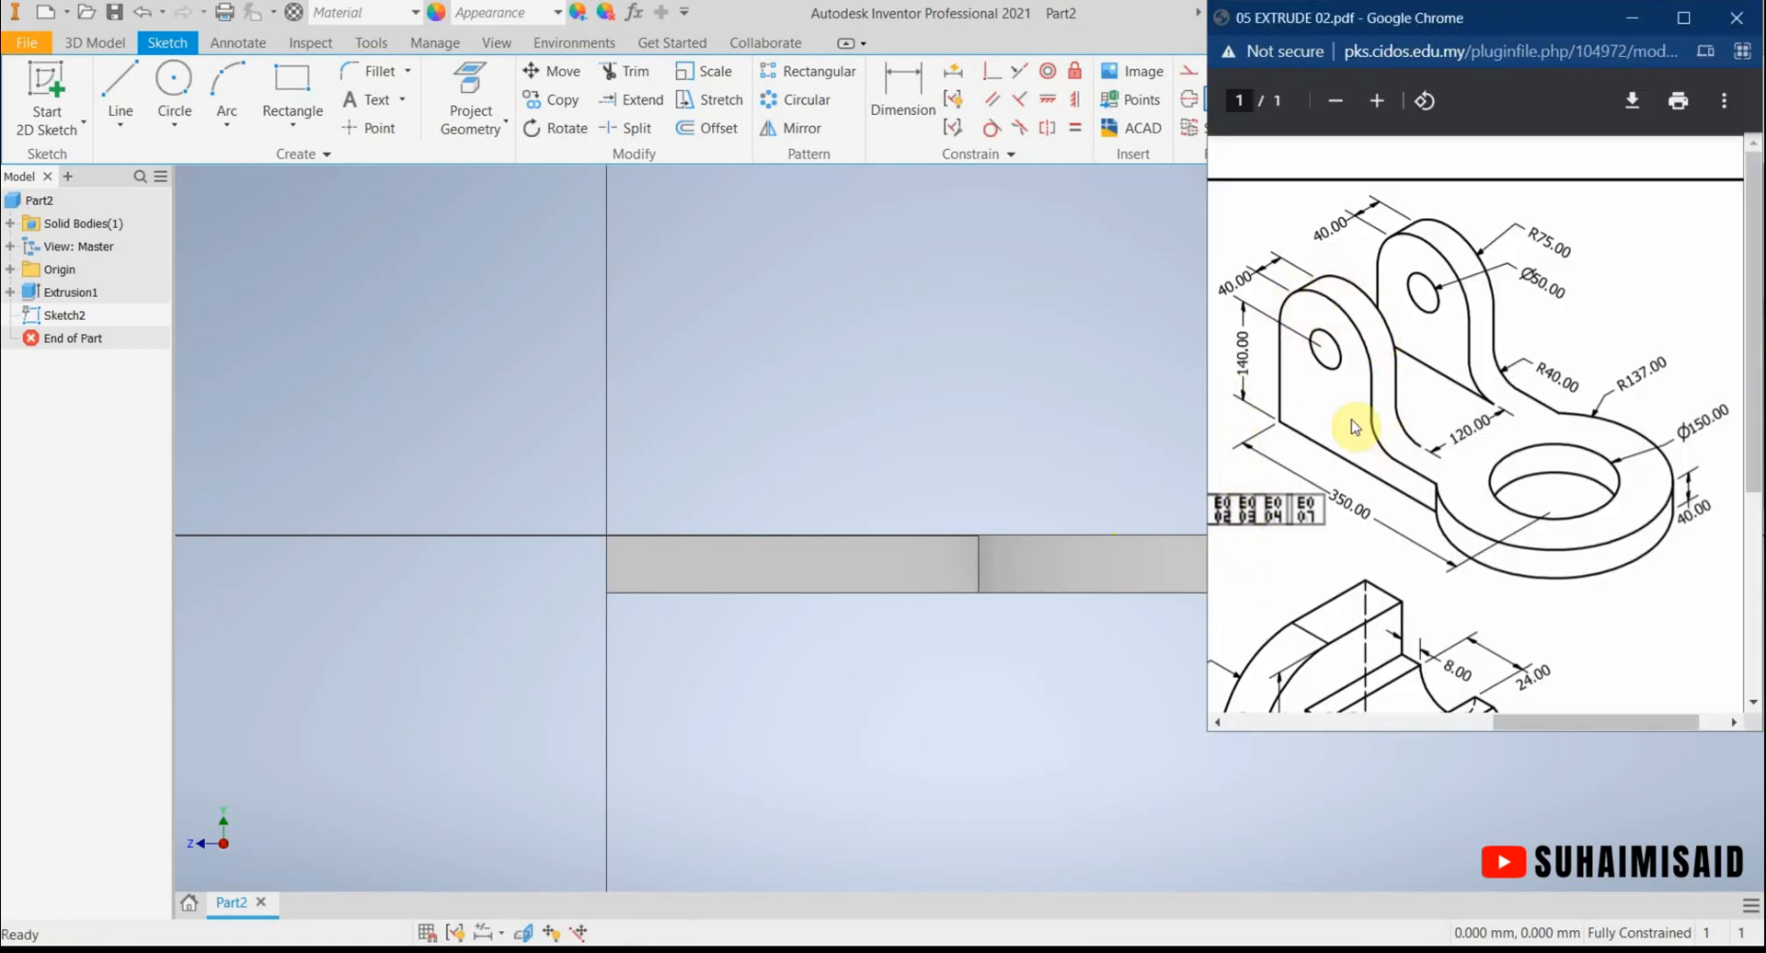
left_click(276, 81)
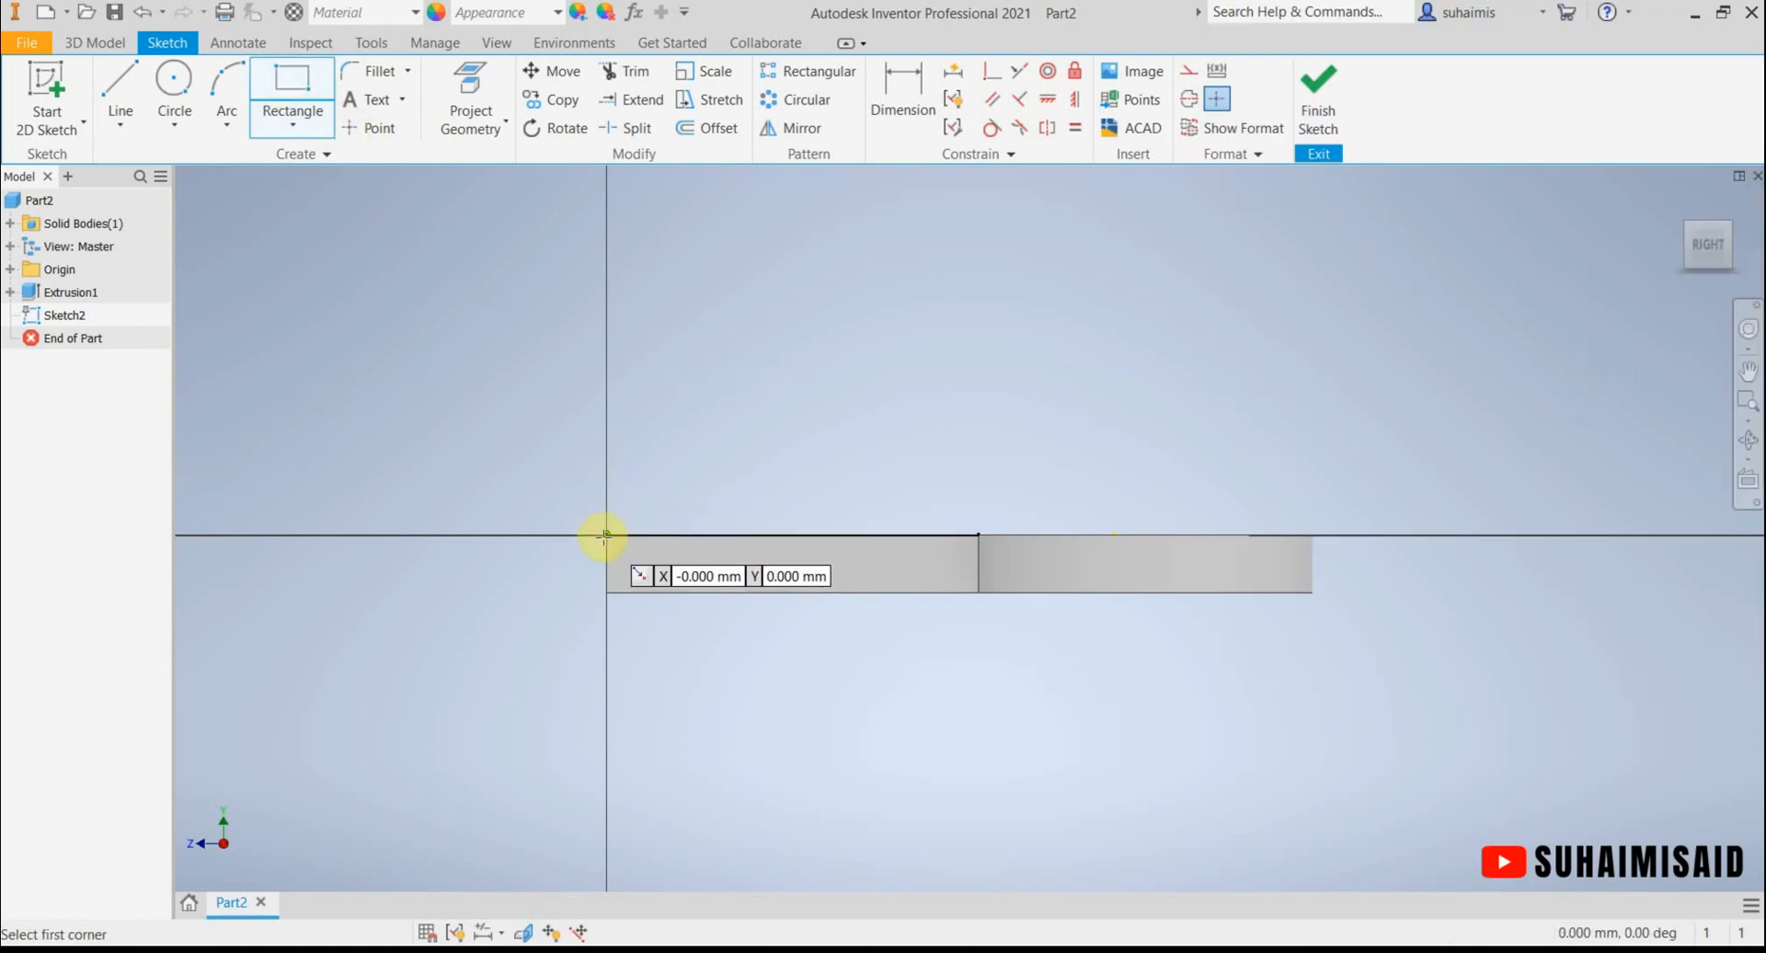
left_click(604, 533)
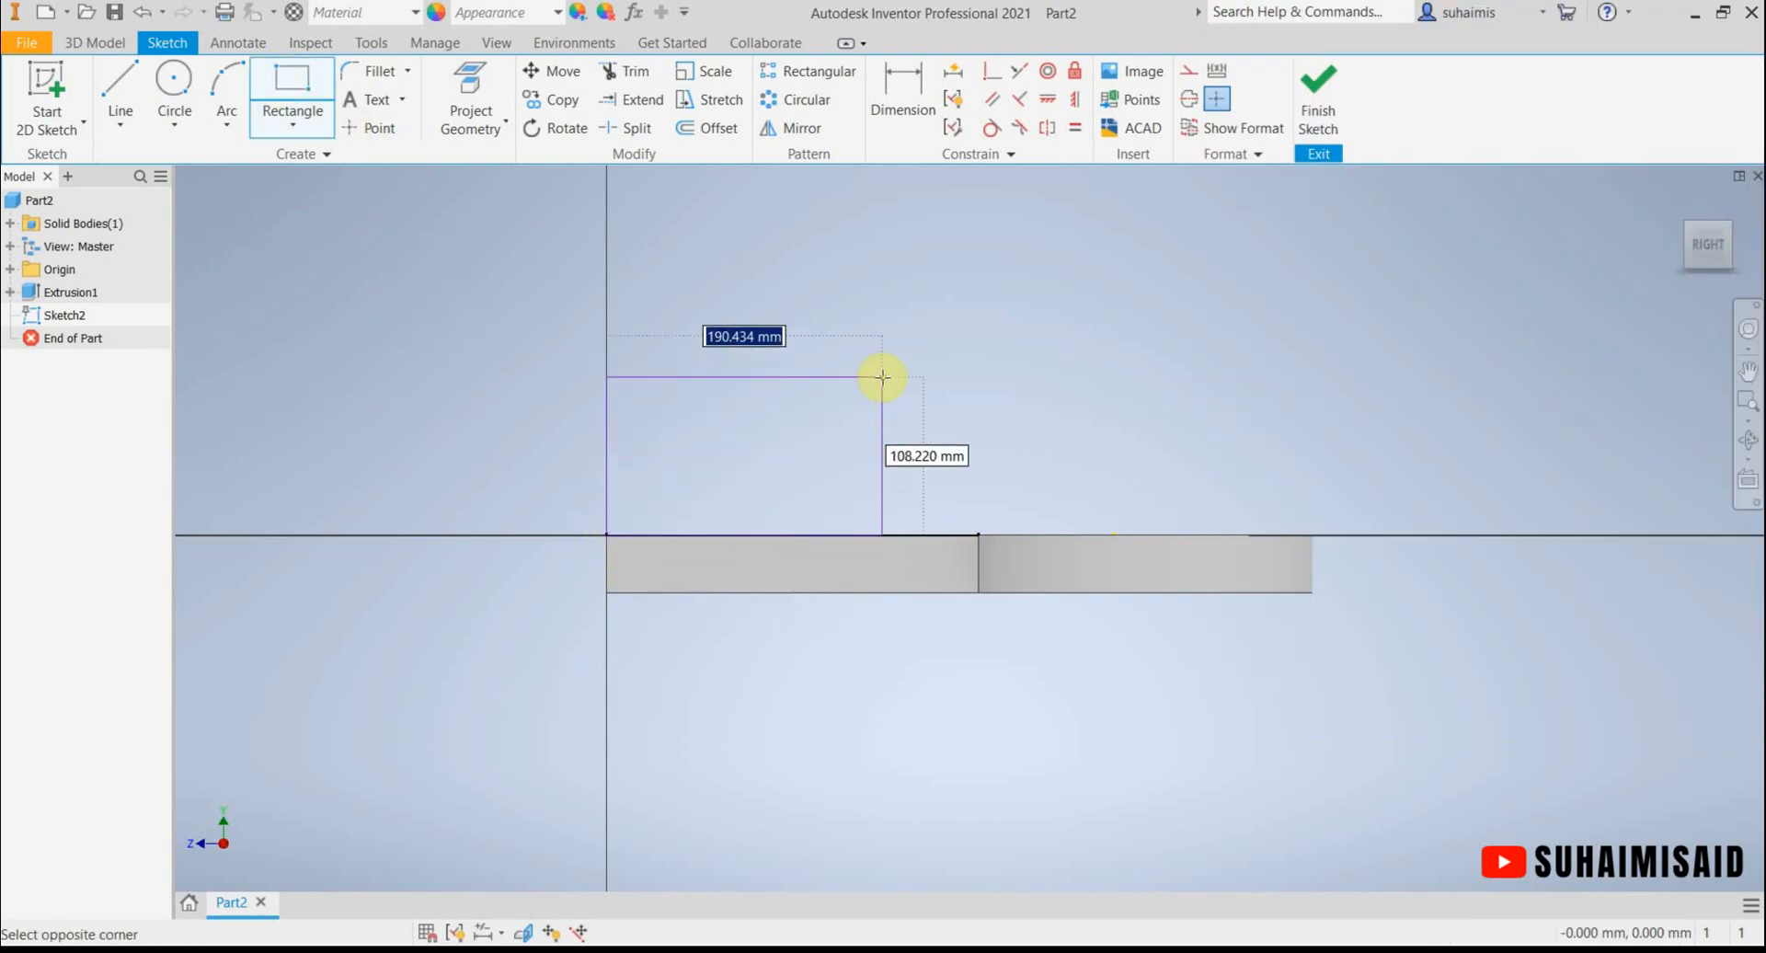
left_click(883, 335)
middle_click_drag(717, 238, 680, 335)
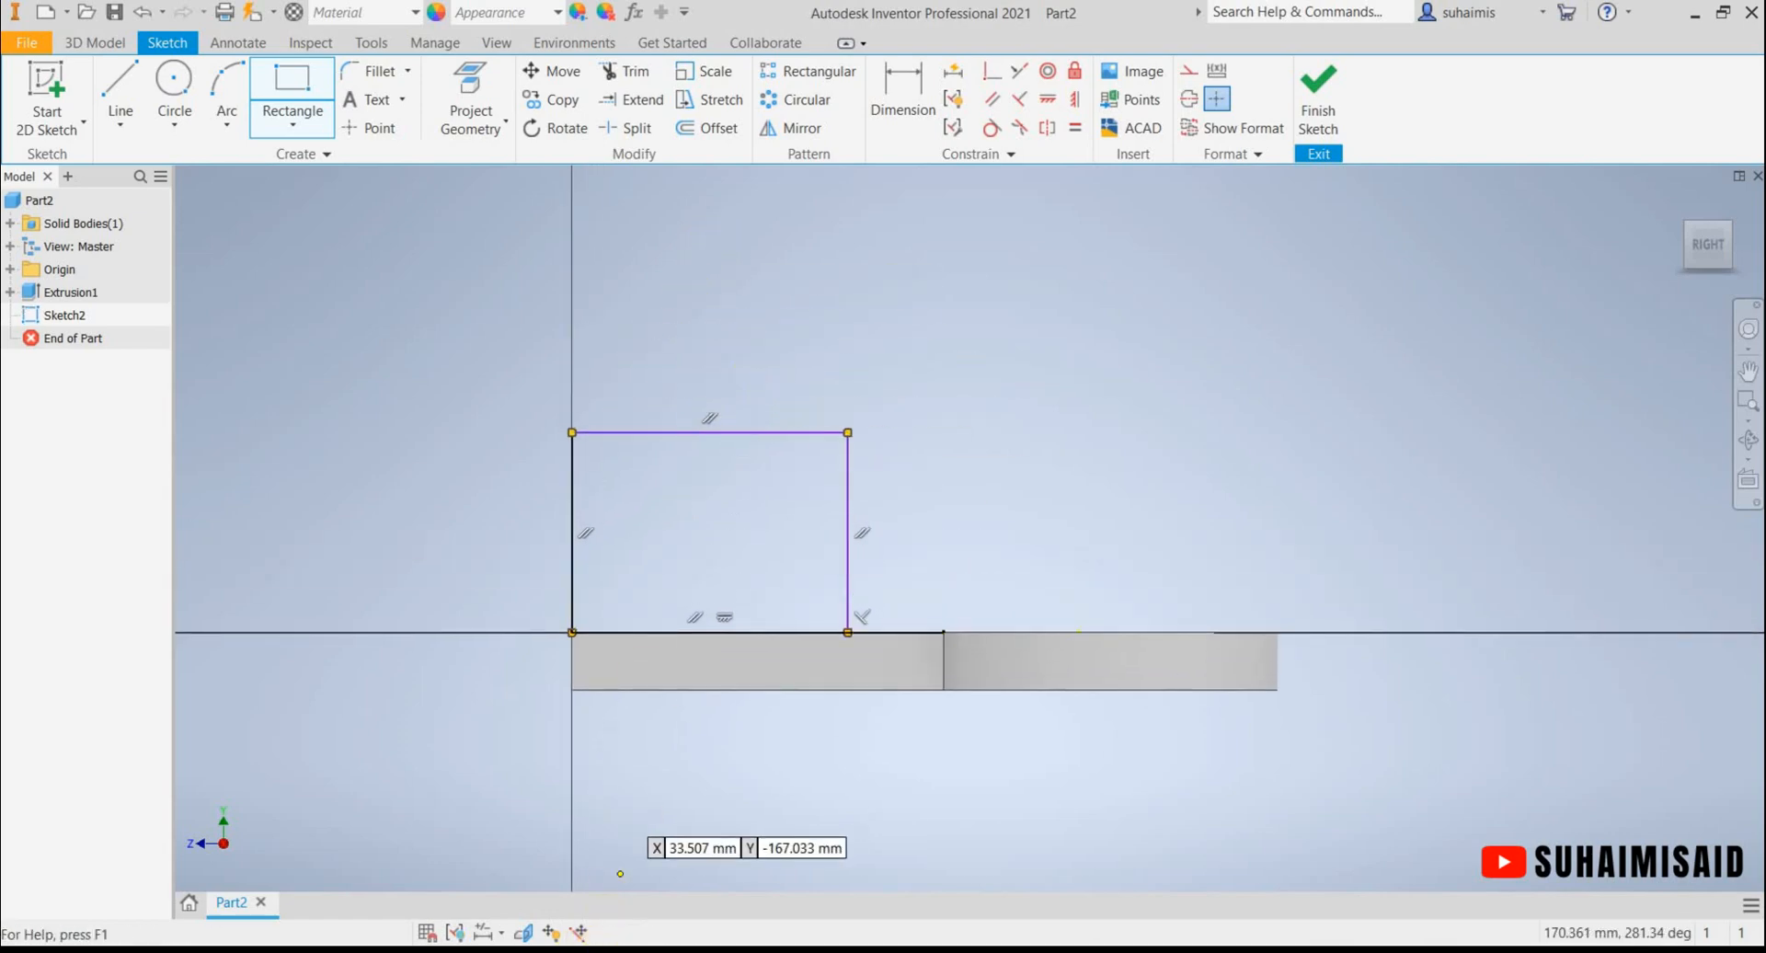
Sketch a circle about 190 mm in diameter centred on the midpoint of the rectangle's upper edge and passing through its corner.
left_click(517, 951)
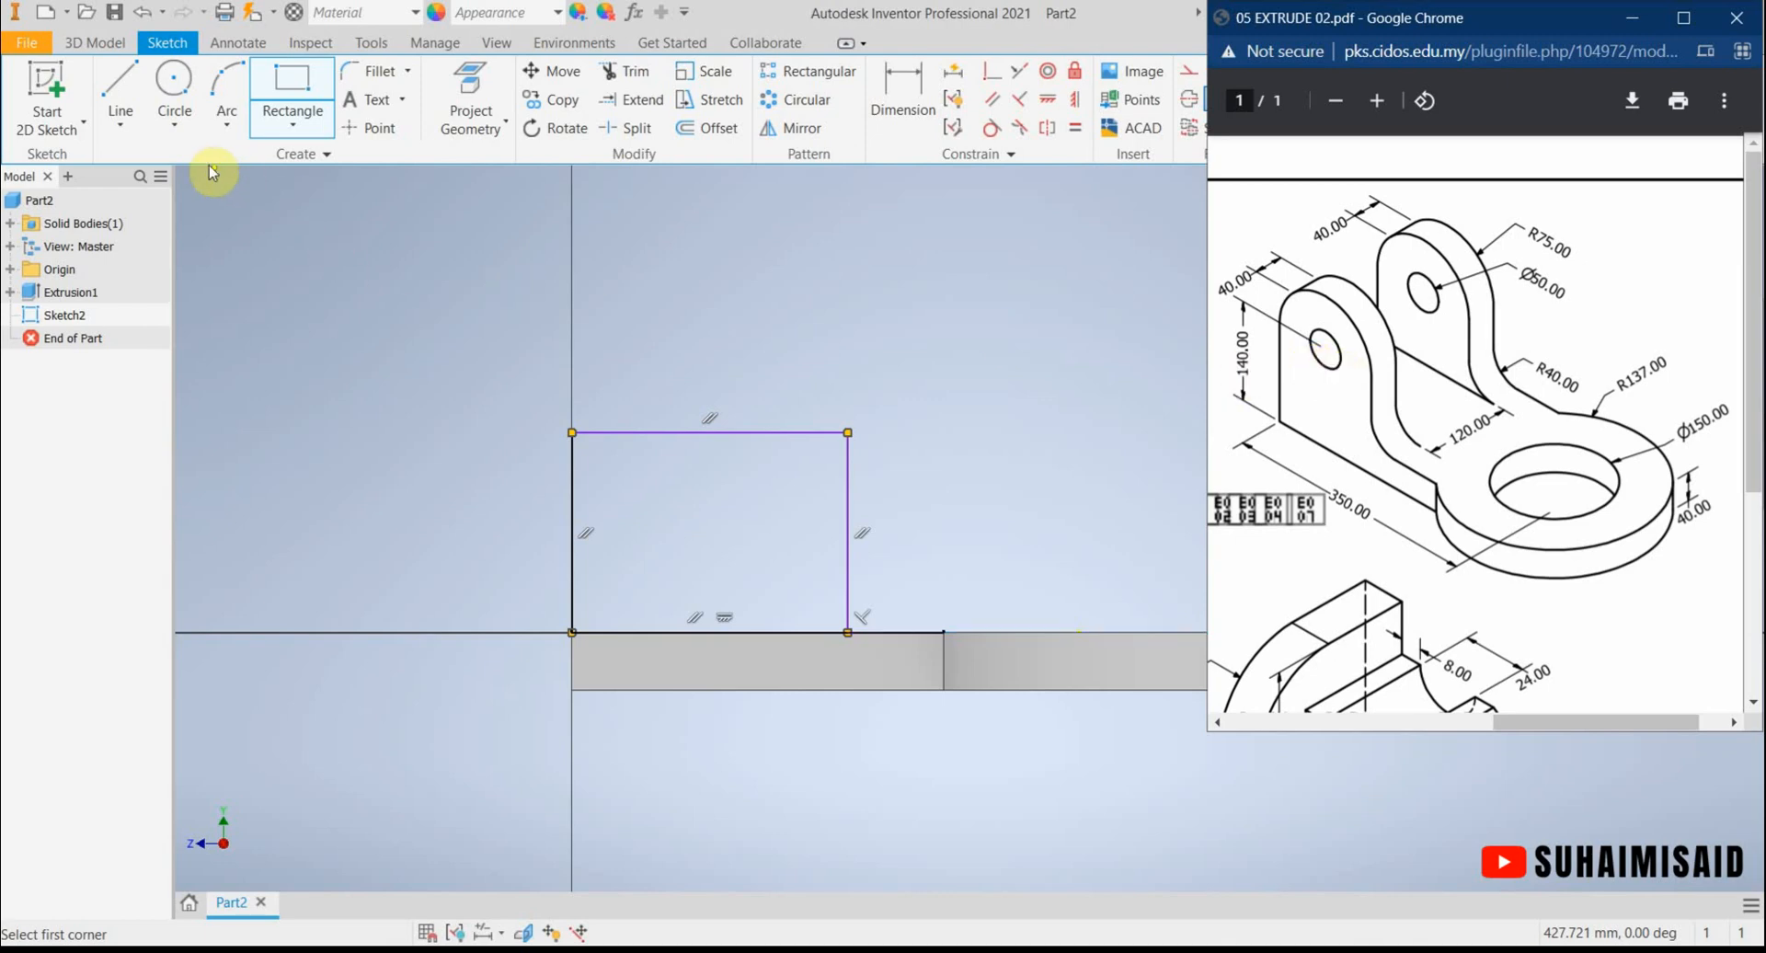
left_click(174, 88)
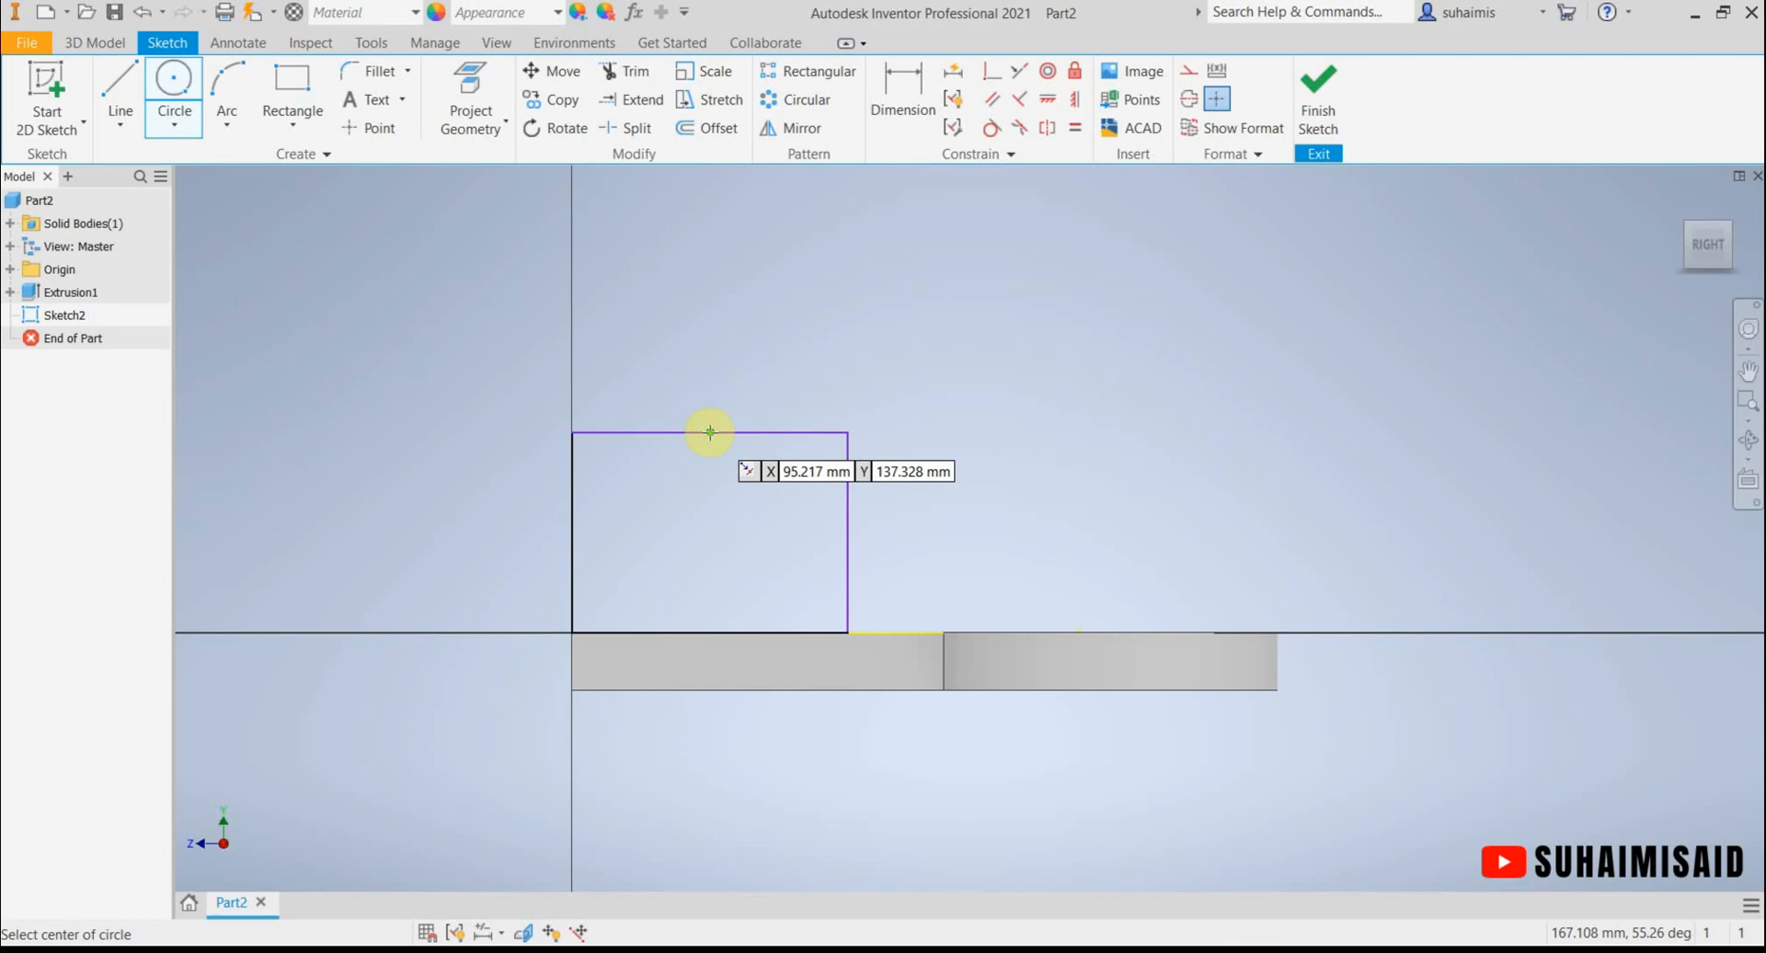
left_click(710, 432)
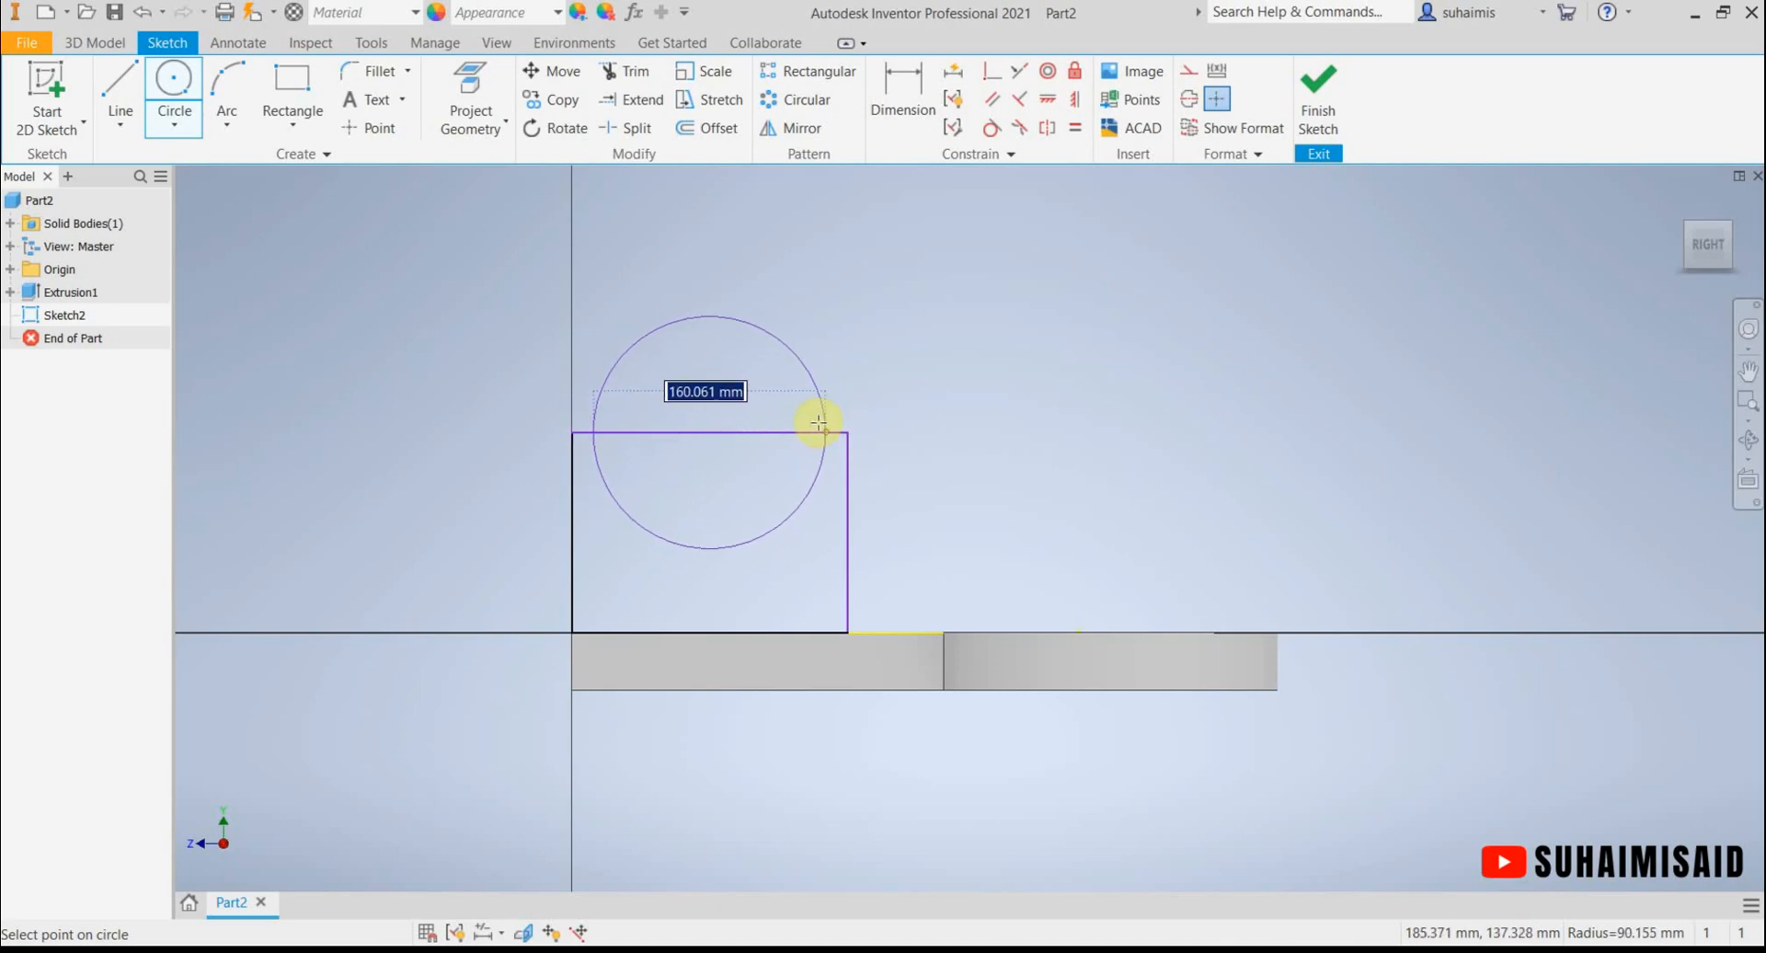
left_click(846, 432)
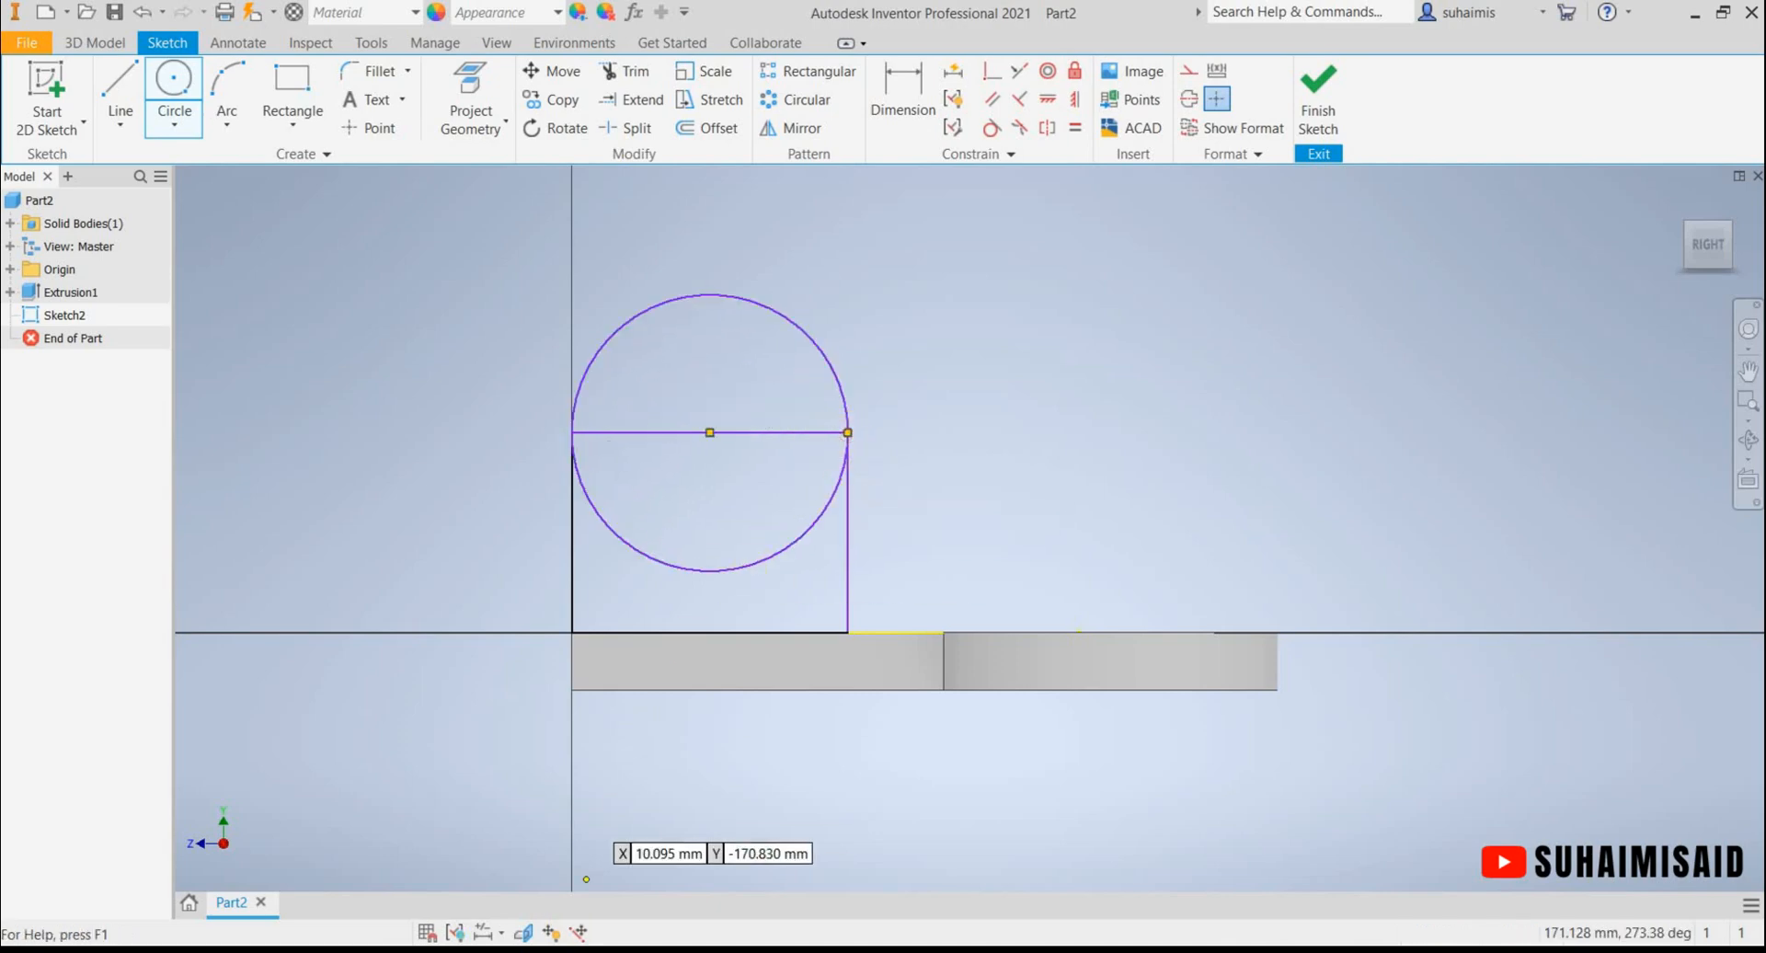
Sketch a smaller concentric circle about 83 mm in diameter for the lug's hole.
key("alt+Tab")
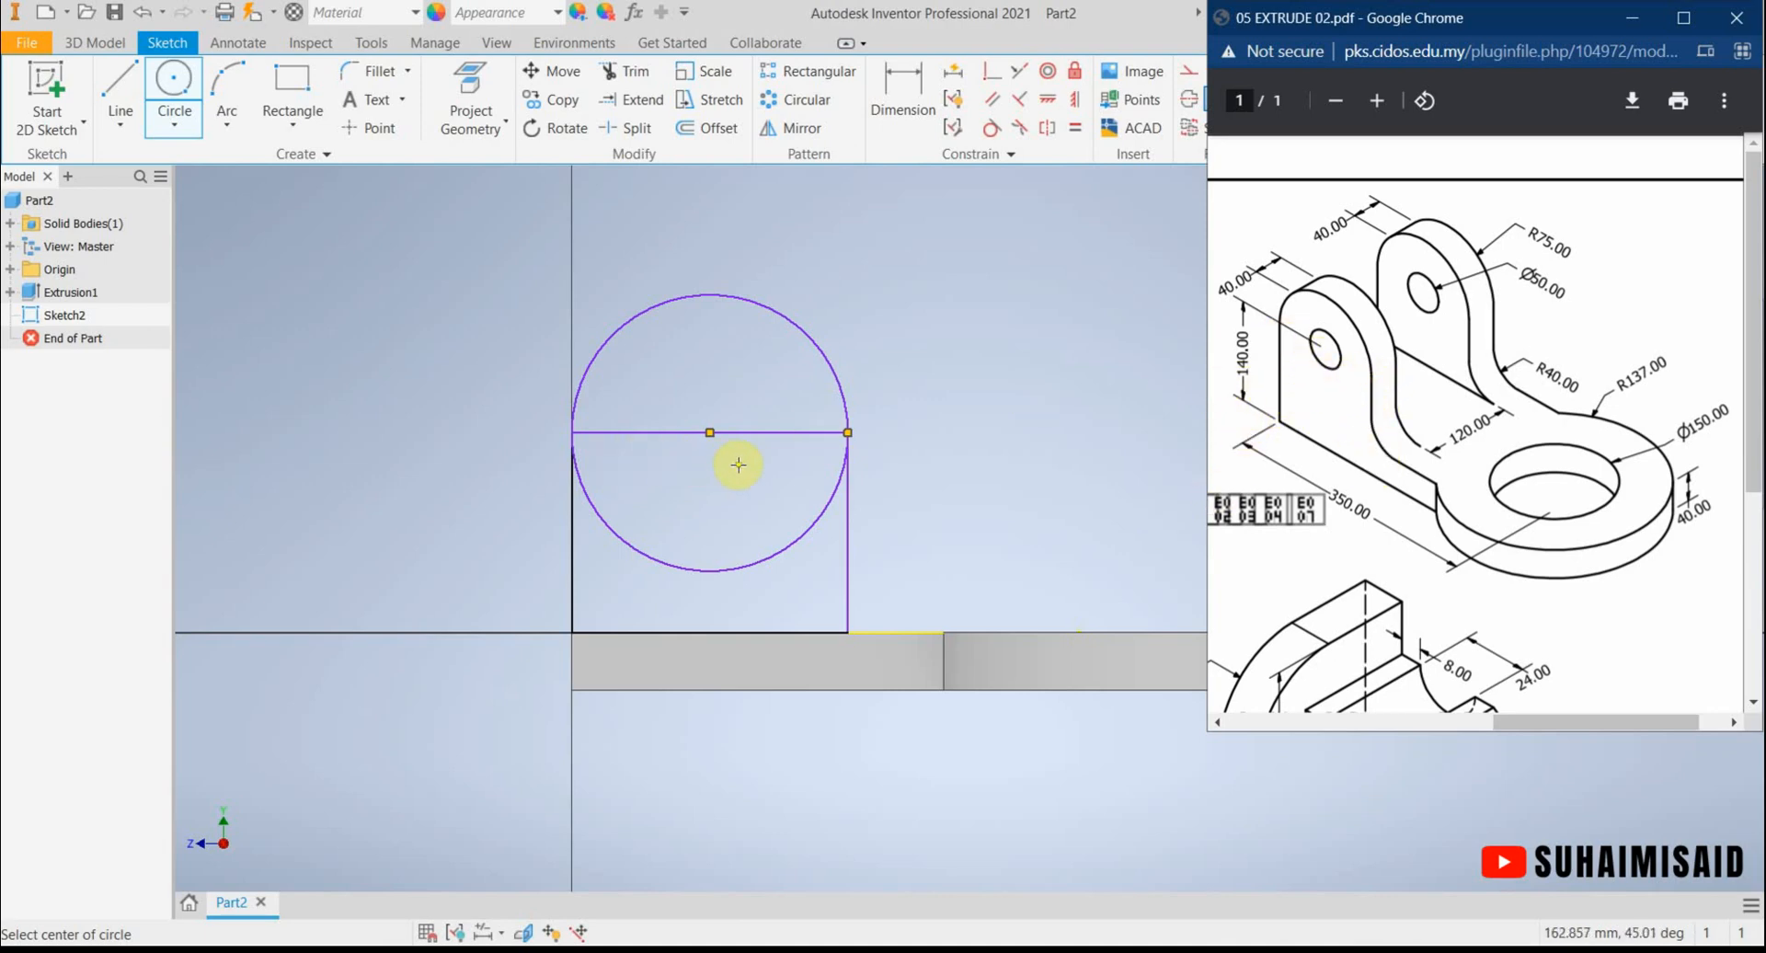
left_click(174, 79)
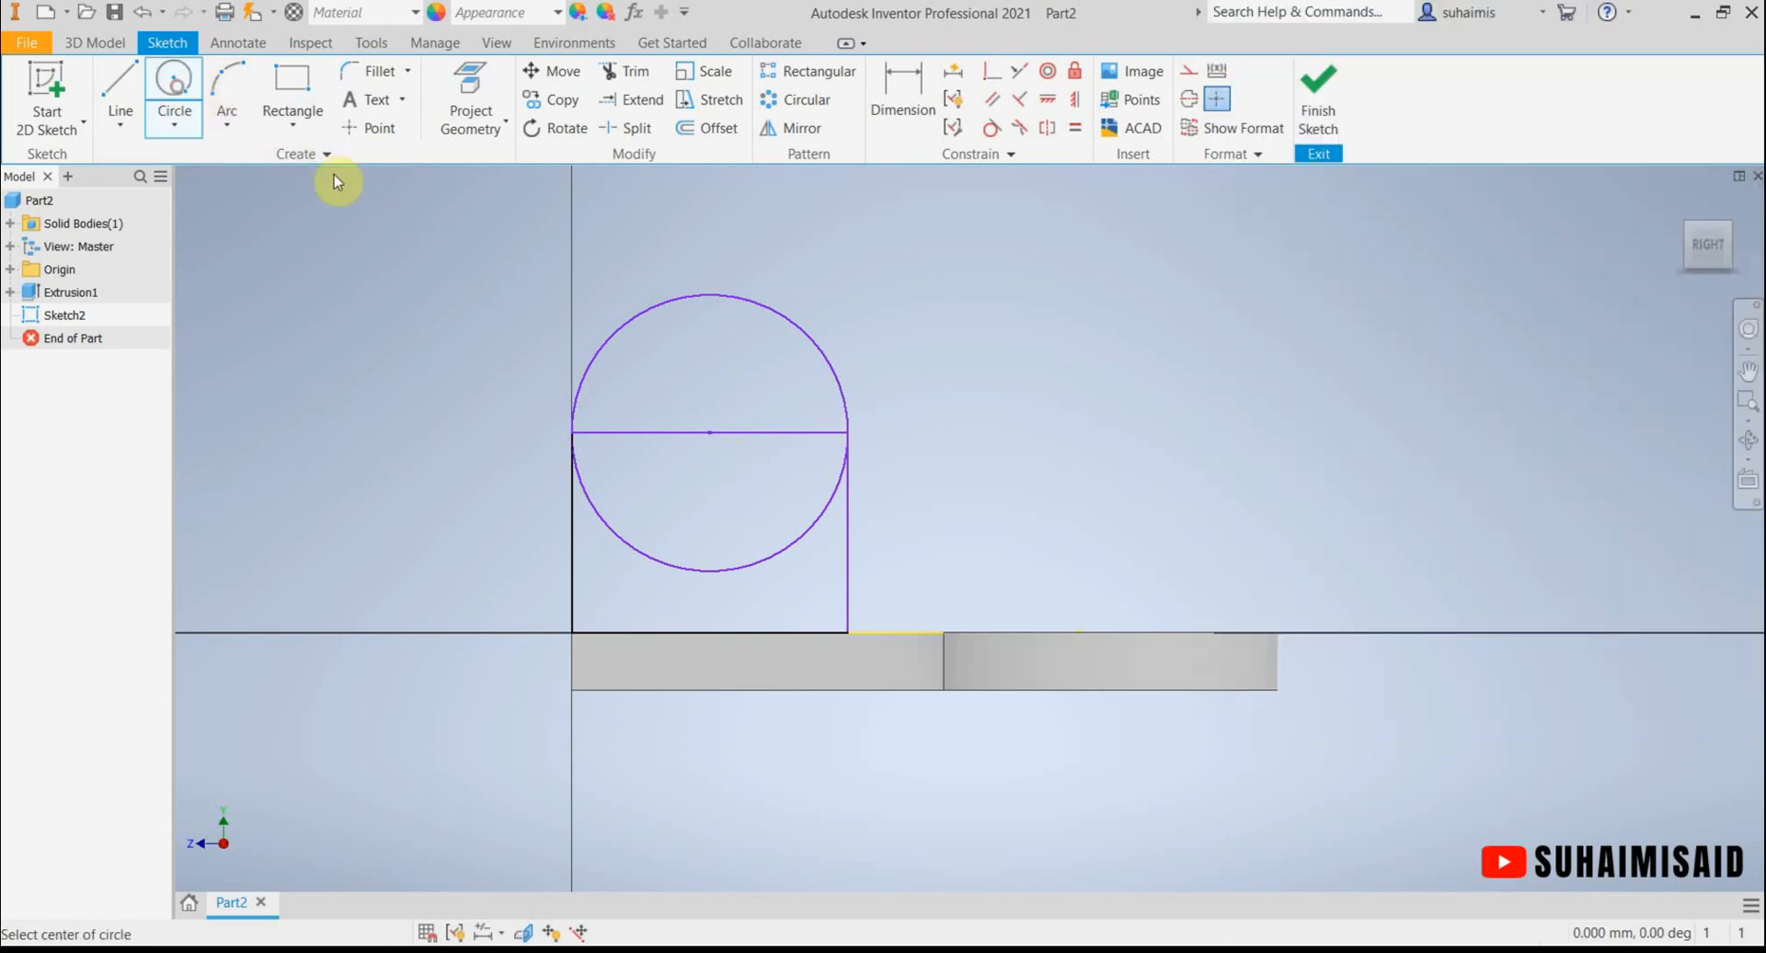
left_click(708, 432)
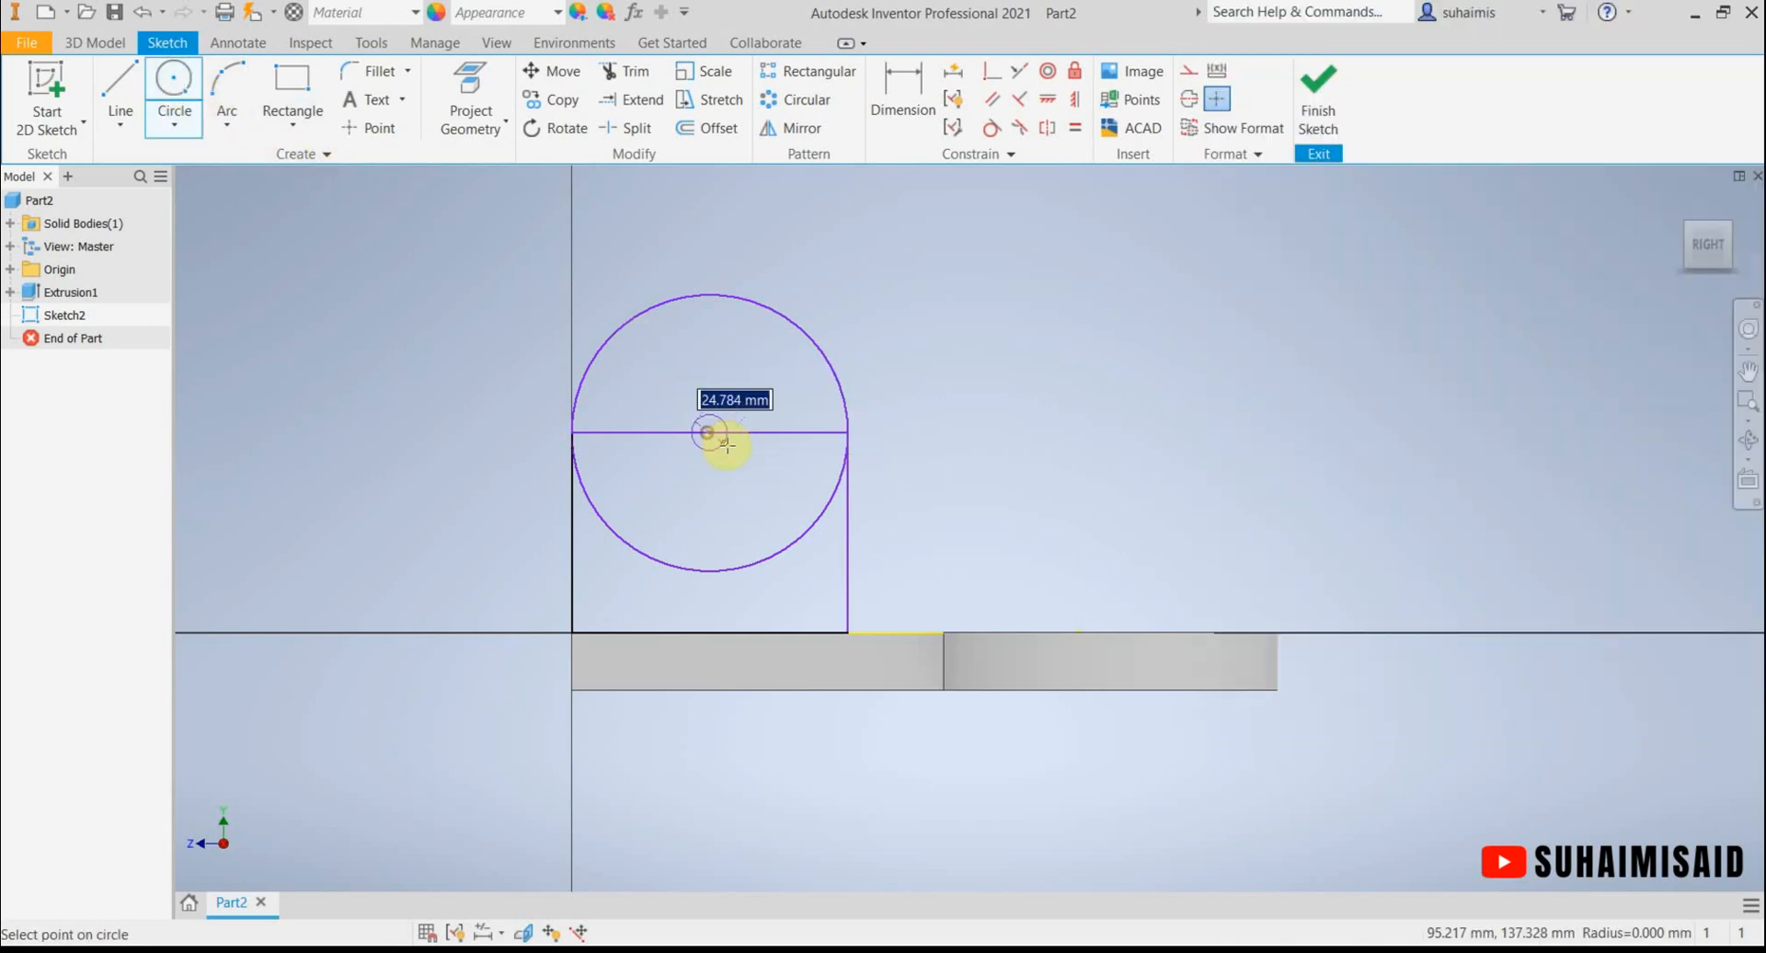
left_click(760, 467)
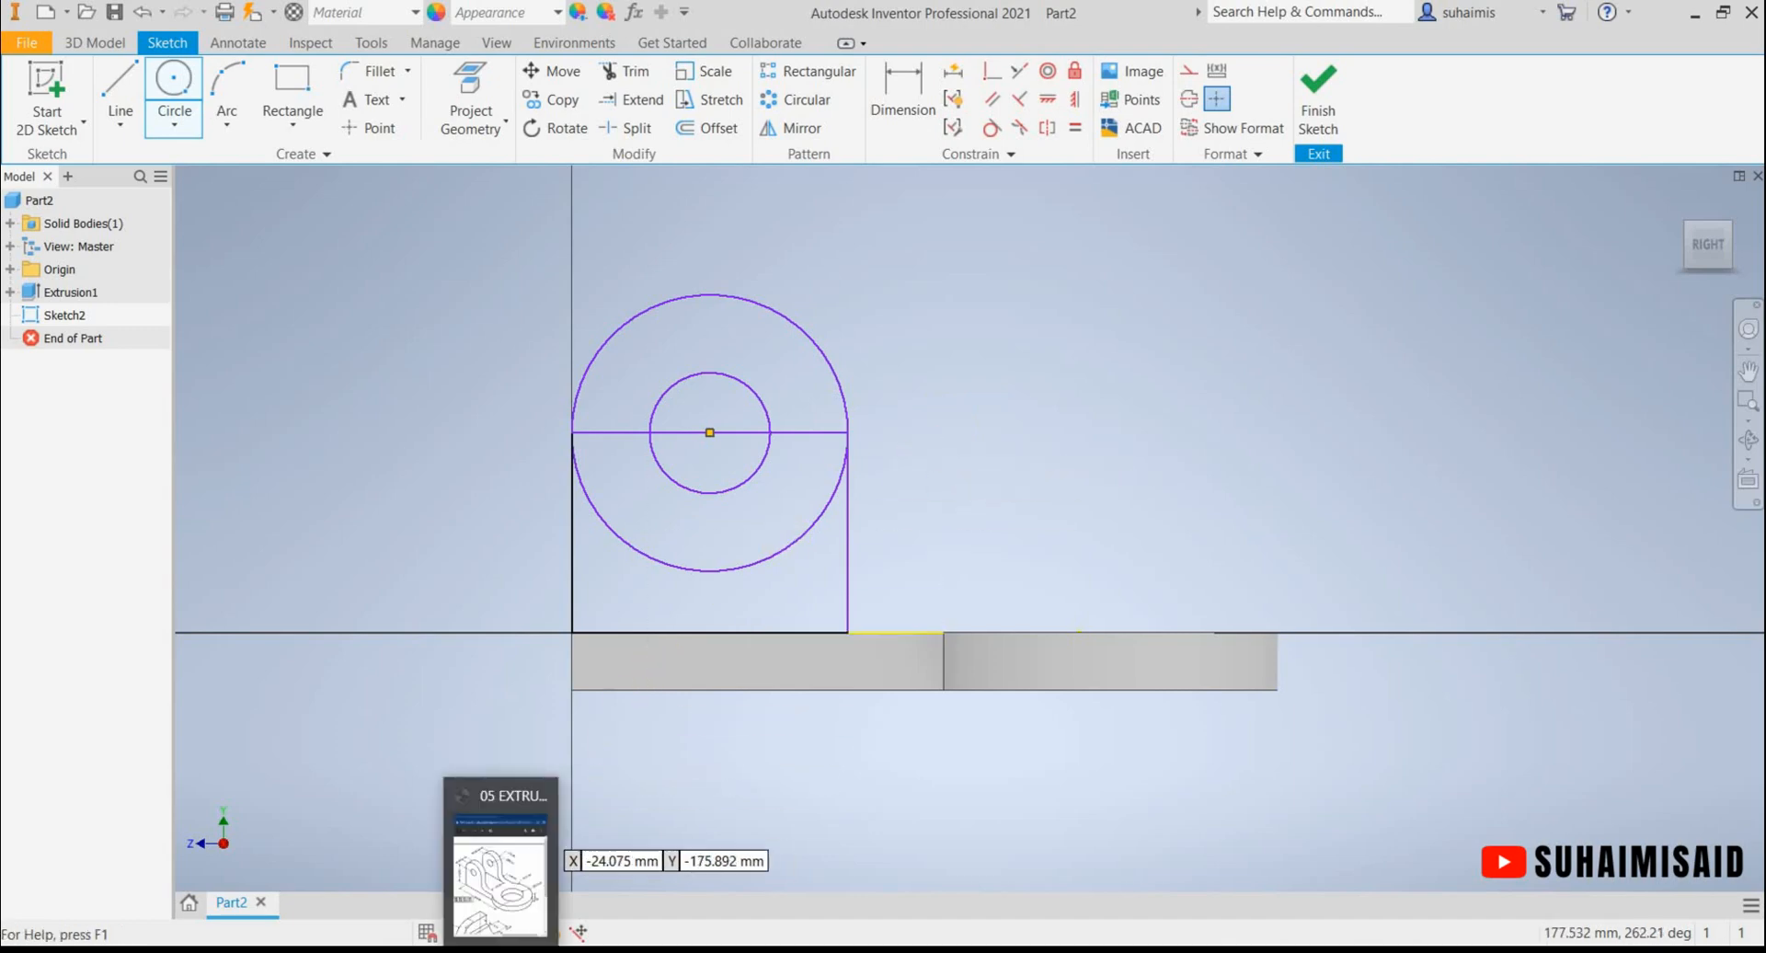
Dimension the outer circle with a radius dimension and set it to 75 mm.
left_click(500, 951)
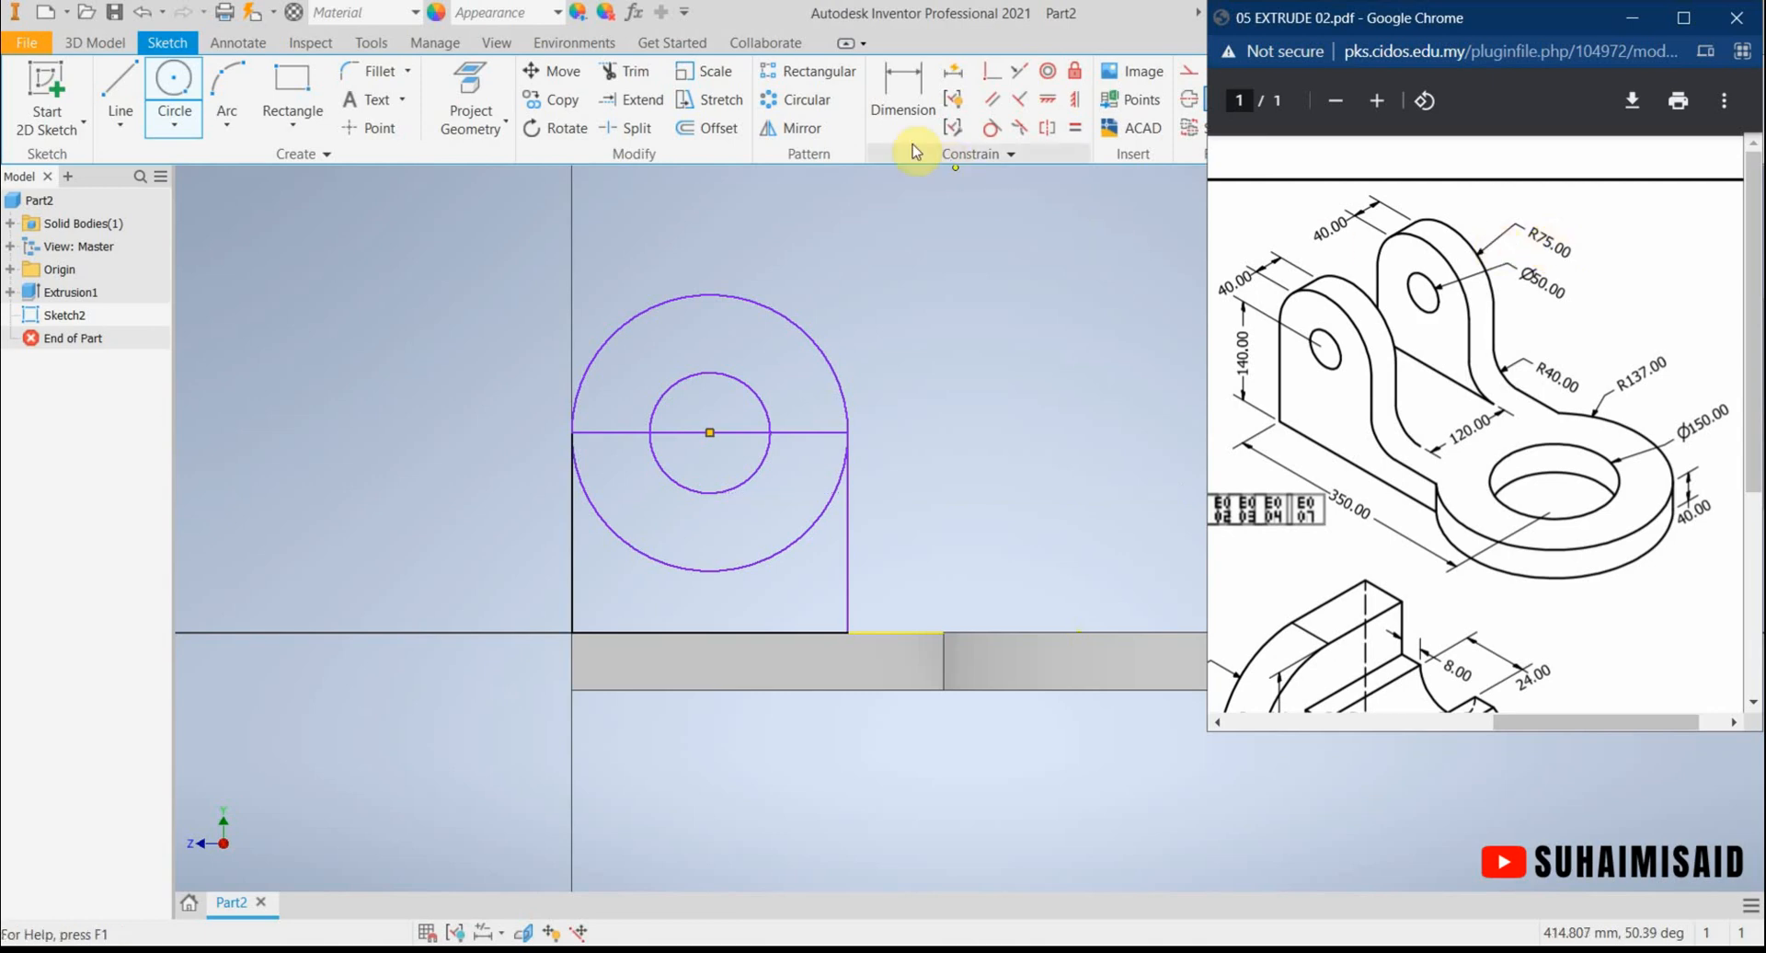
left_click(901, 96)
left_click(778, 321)
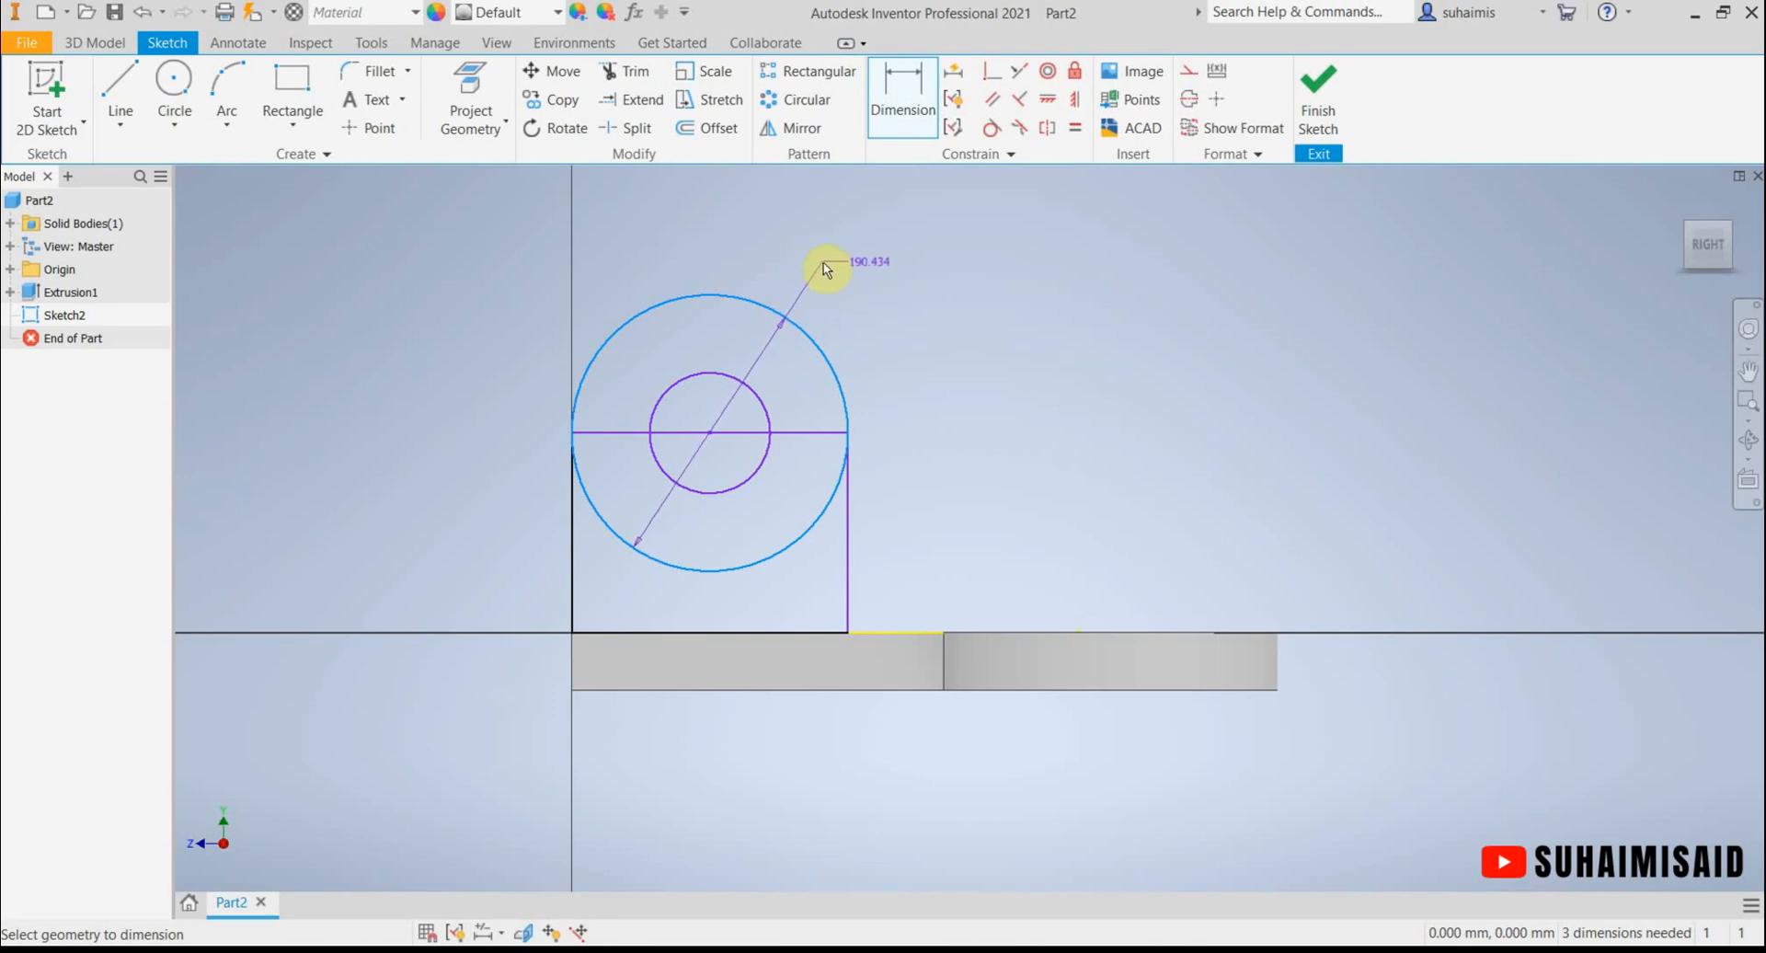
right_click(818, 262)
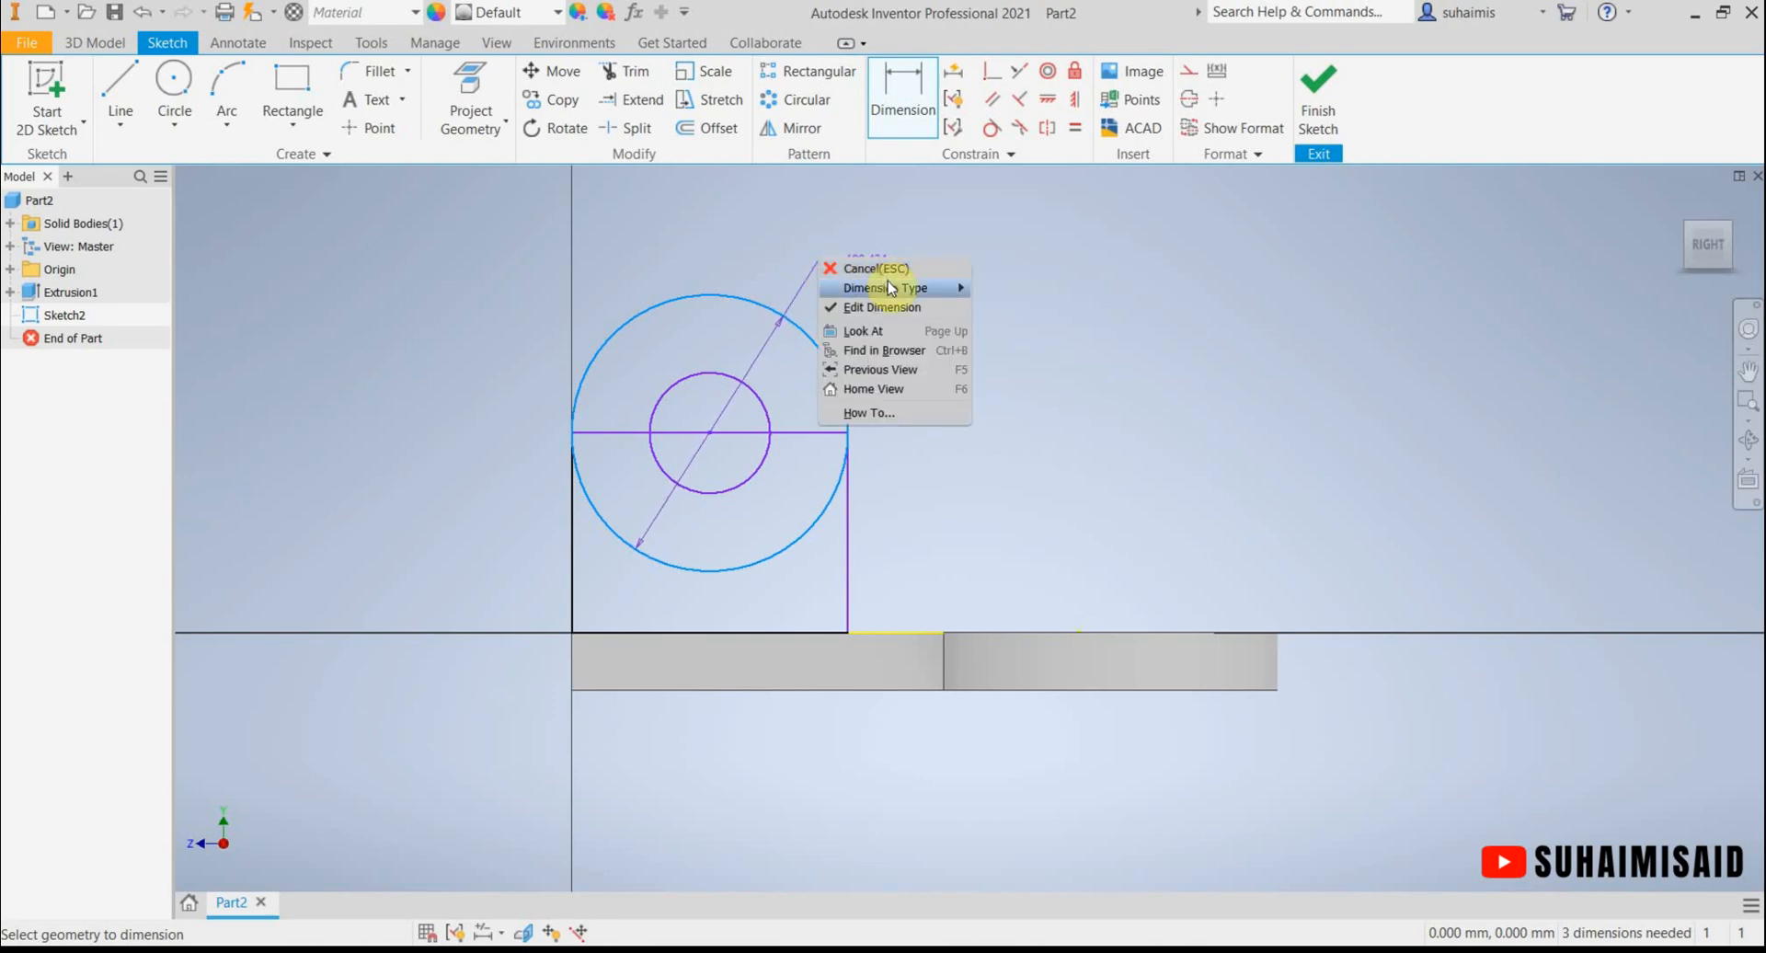
mouse_move(886, 283)
left_click(1003, 288)
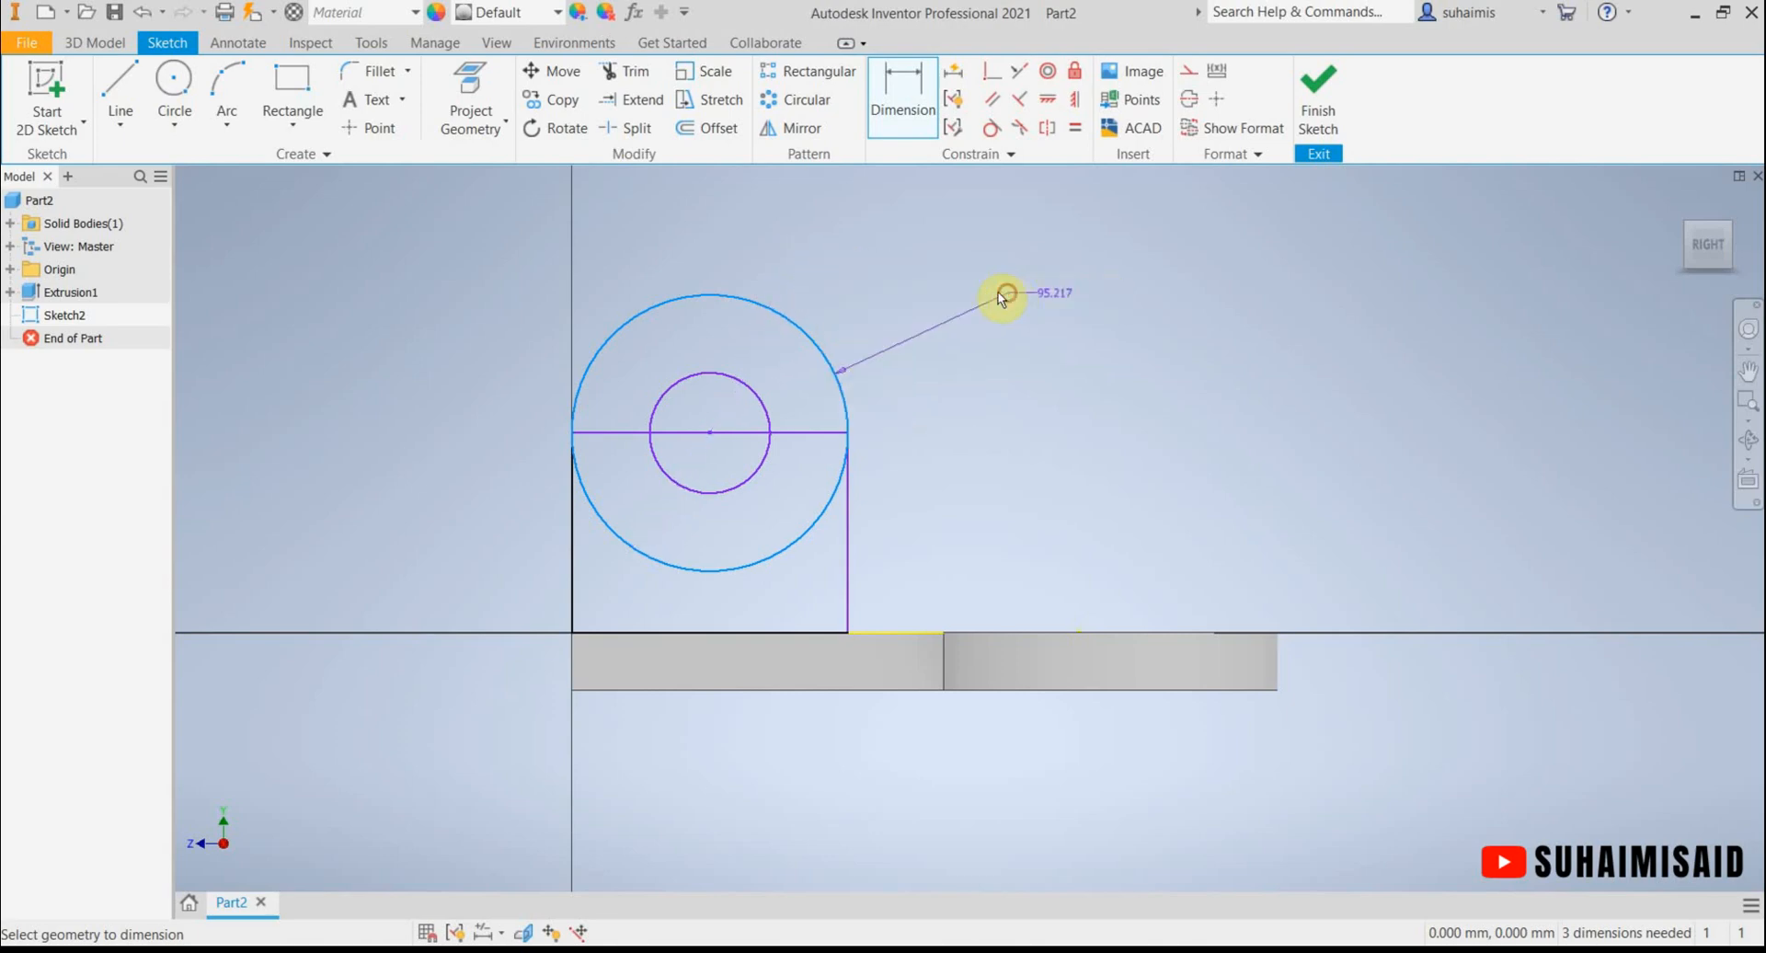
left_click(874, 273)
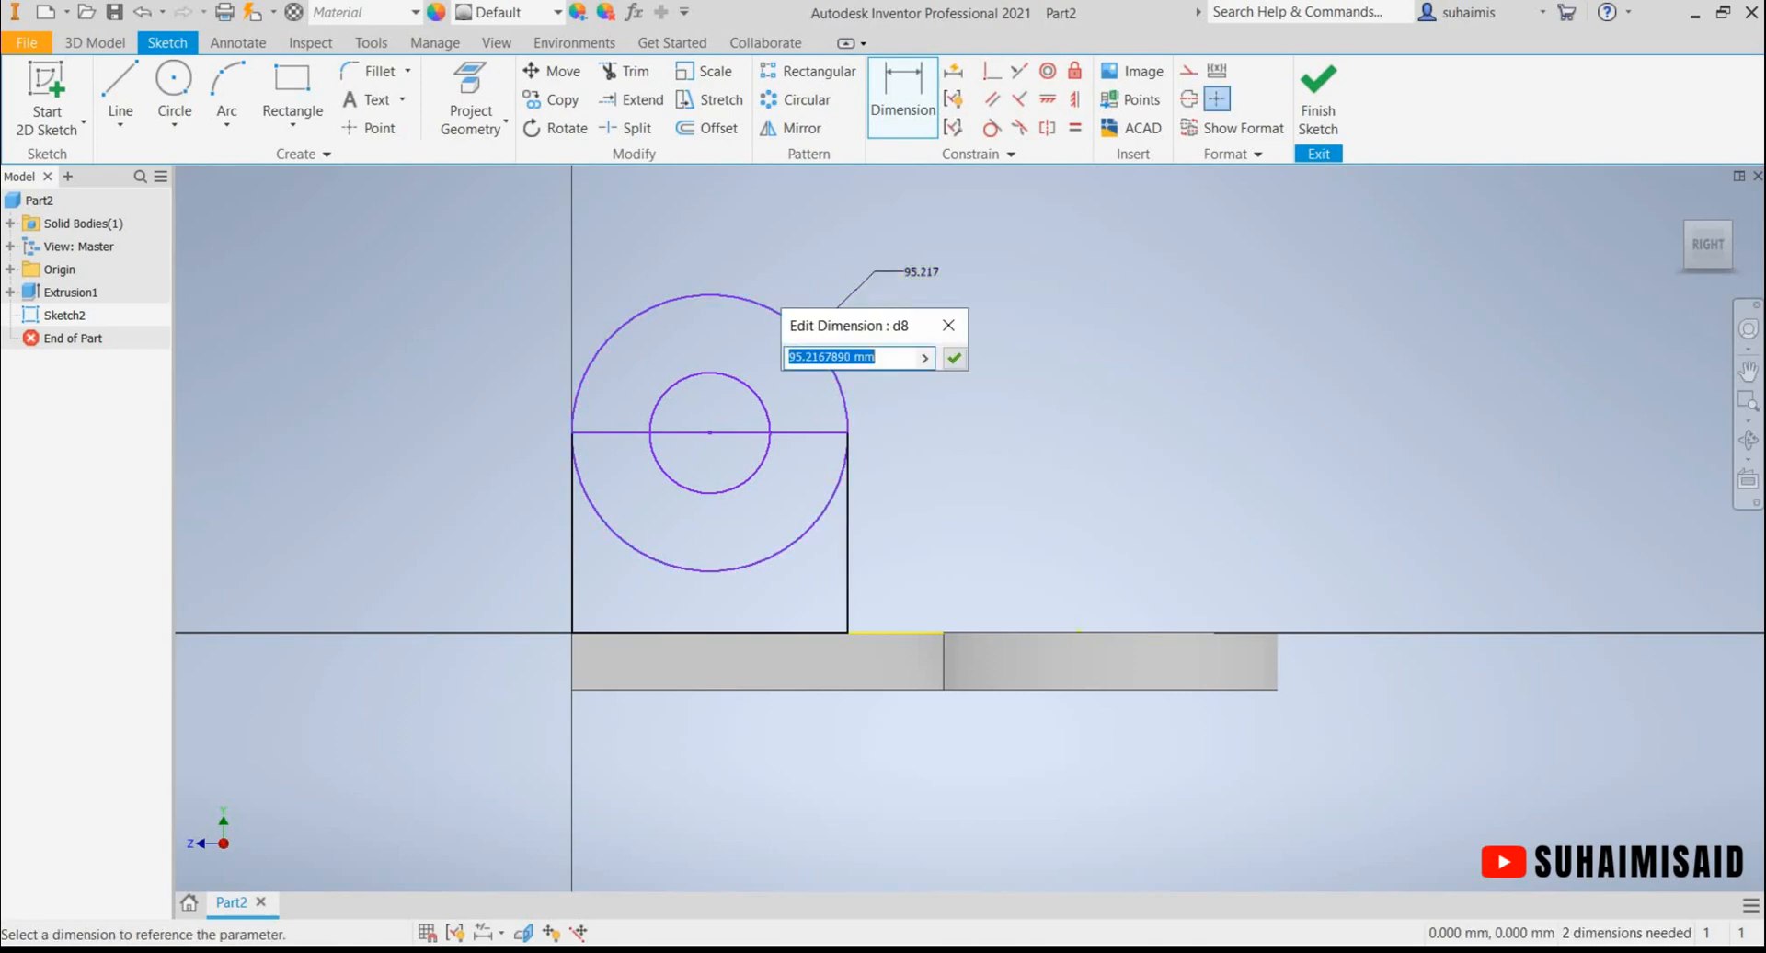
type("75")
key("Return")
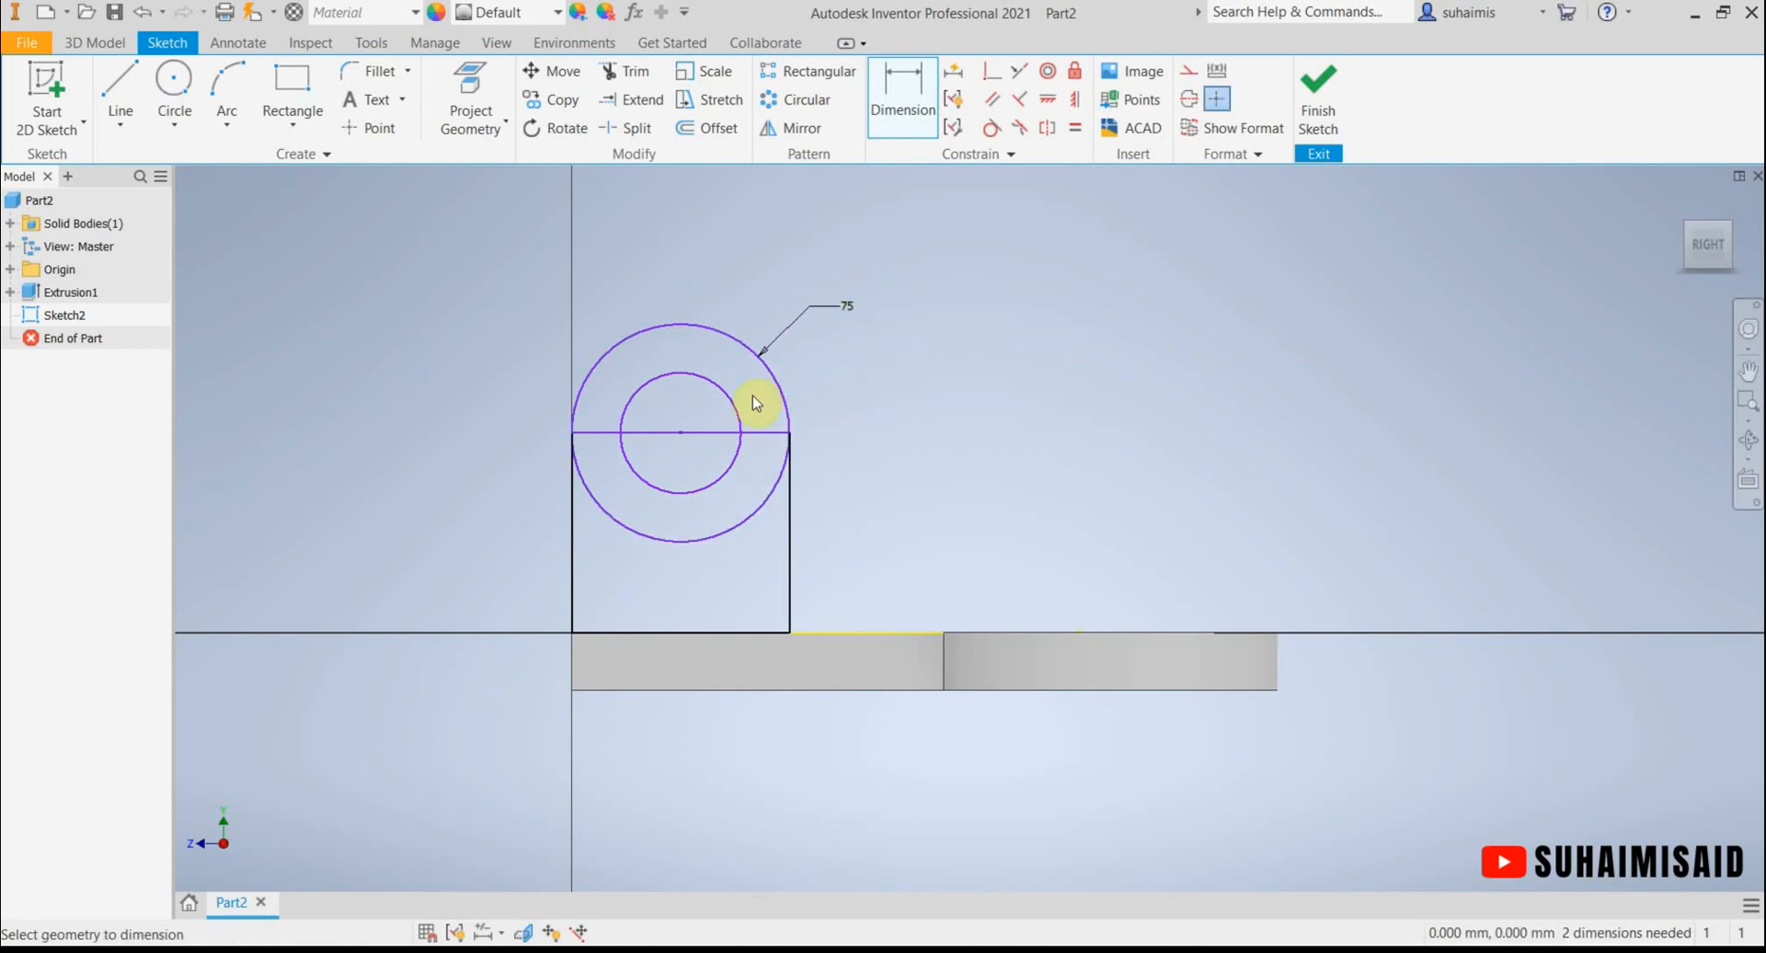
Dimension the diameter of the lug's inner hole circle and set it to 50 mm.
left_click(573, 950)
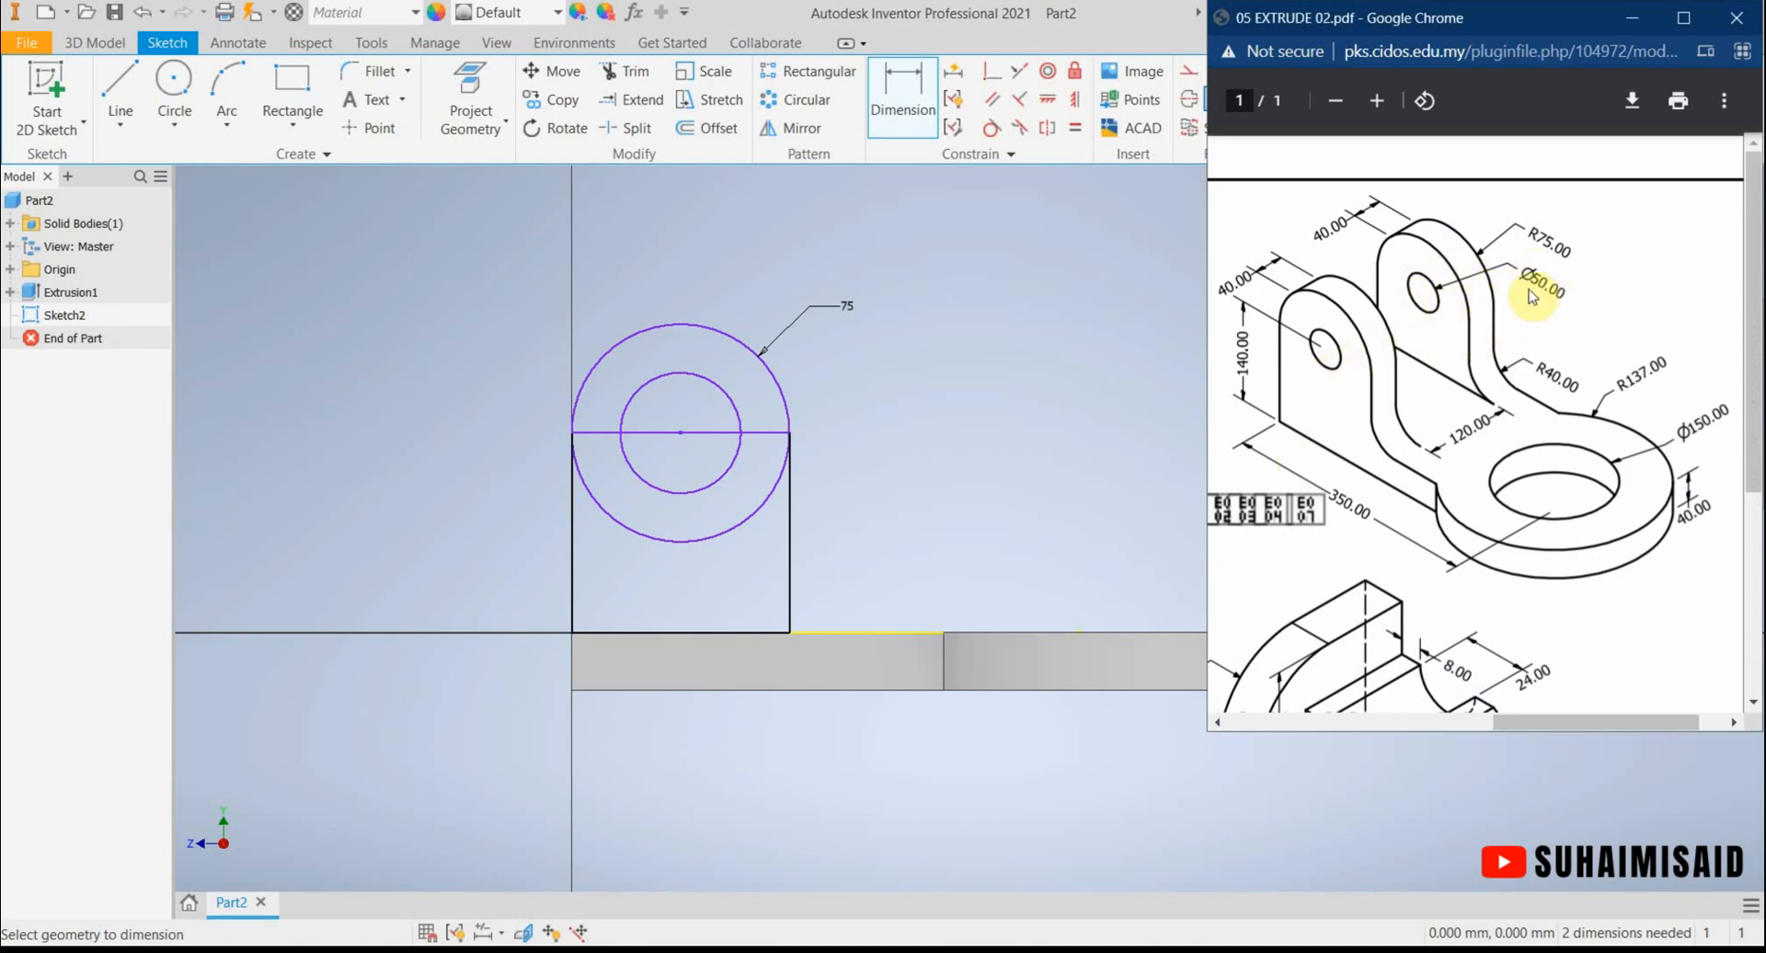
left_click(891, 92)
left_click(736, 402)
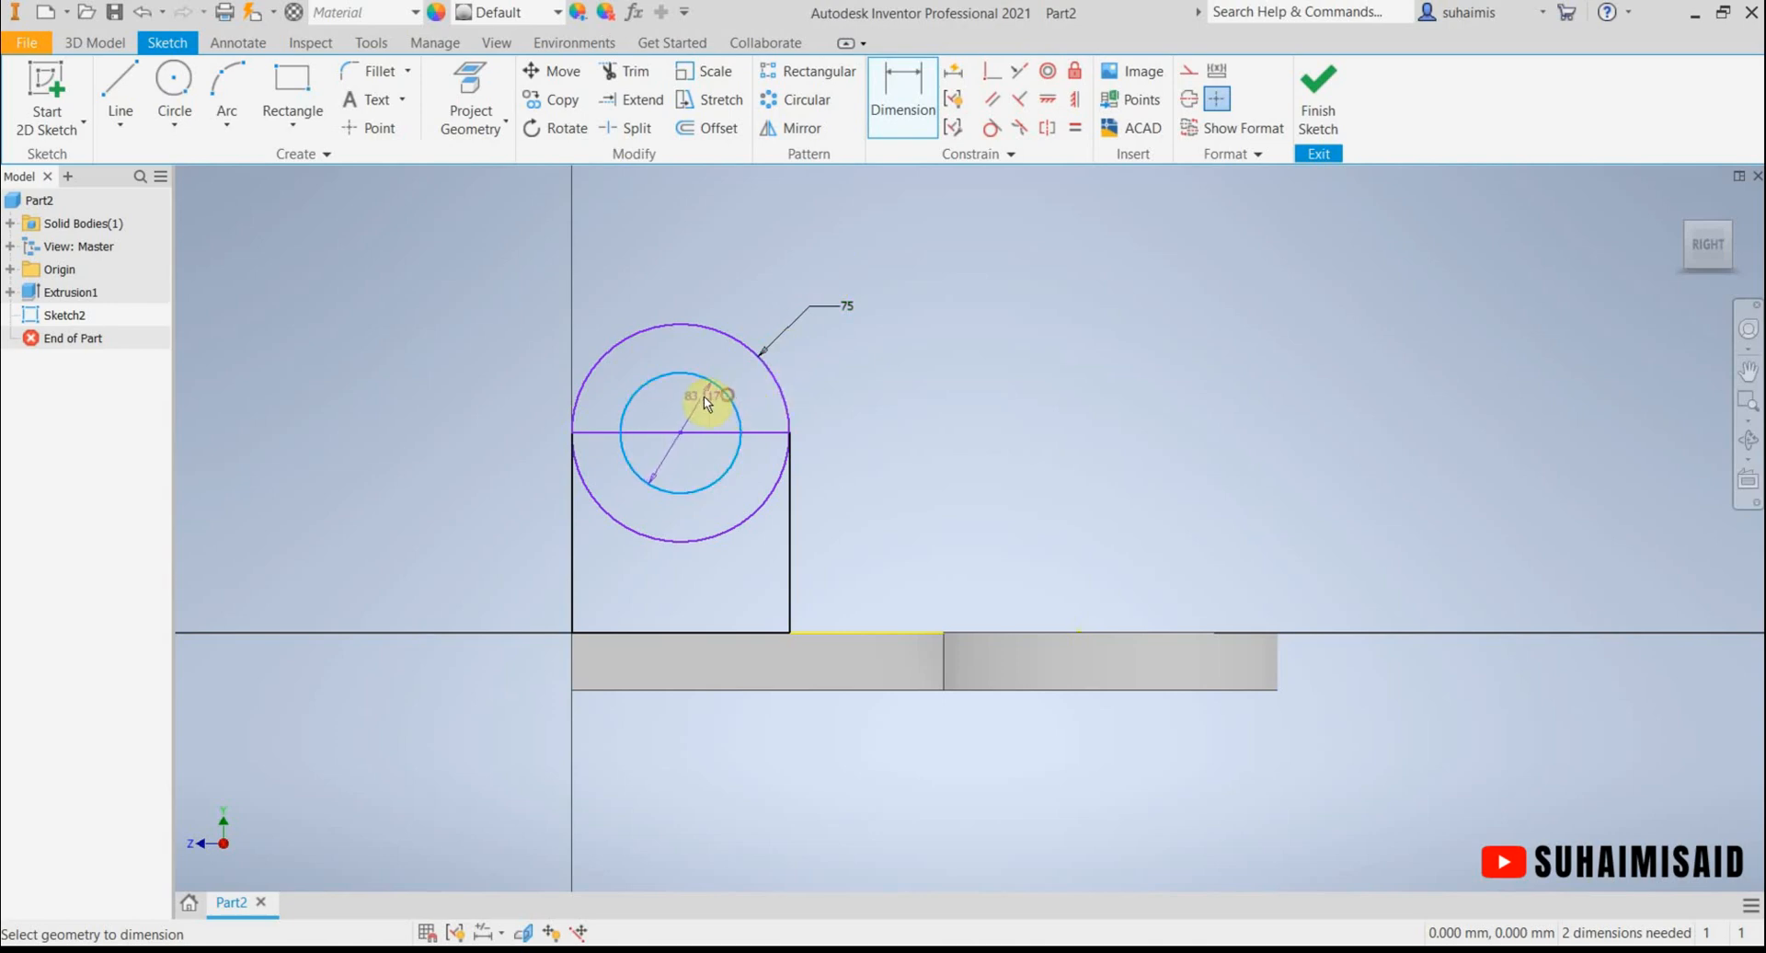
left_click(701, 398)
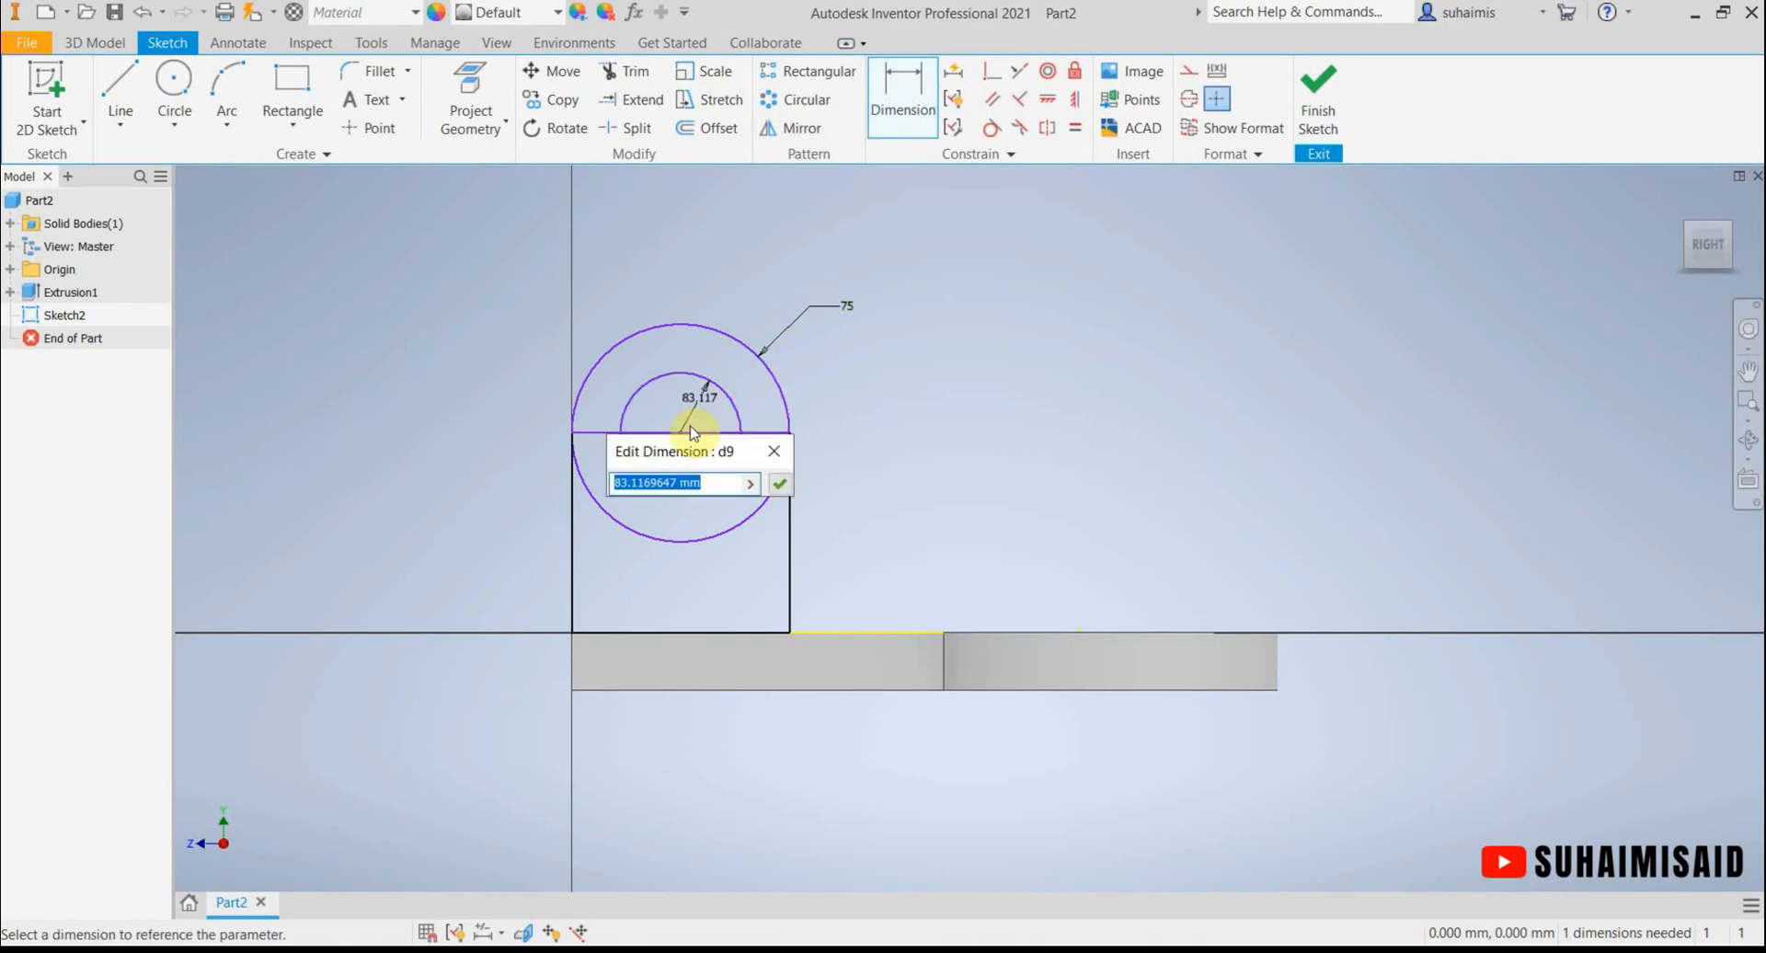
type("50")
key("Return")
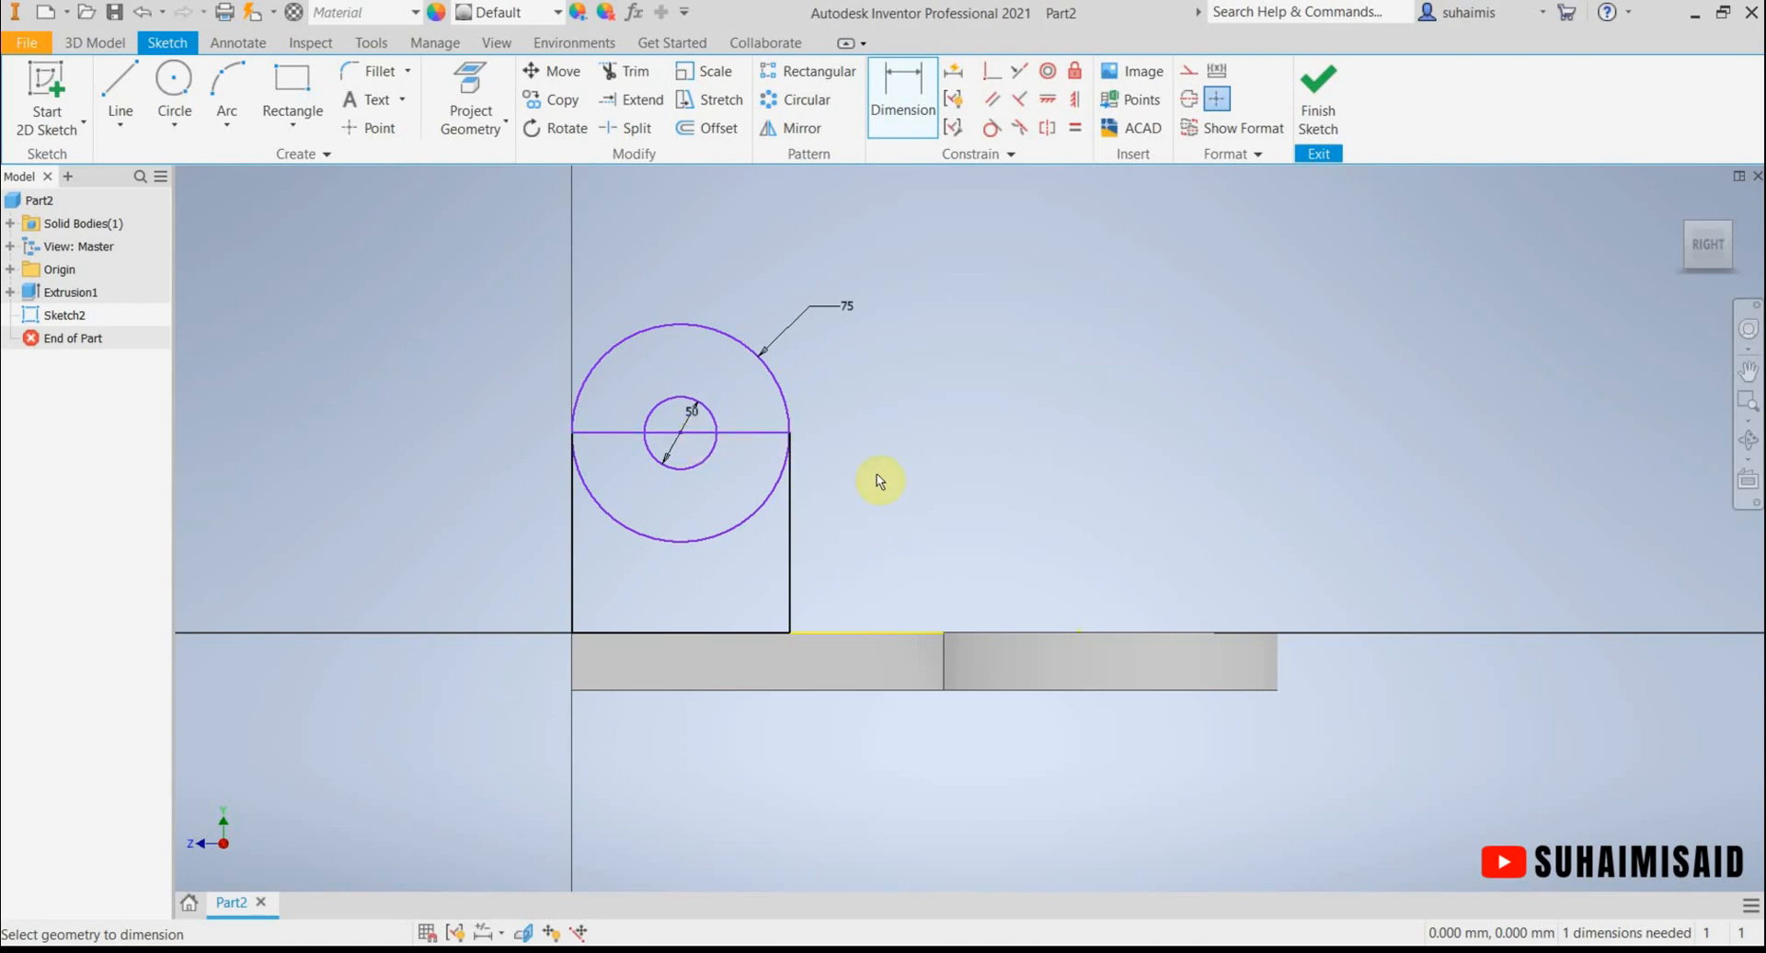
Check the lug against the exercise drawing and finish the lug sketch.
left_click(497, 950)
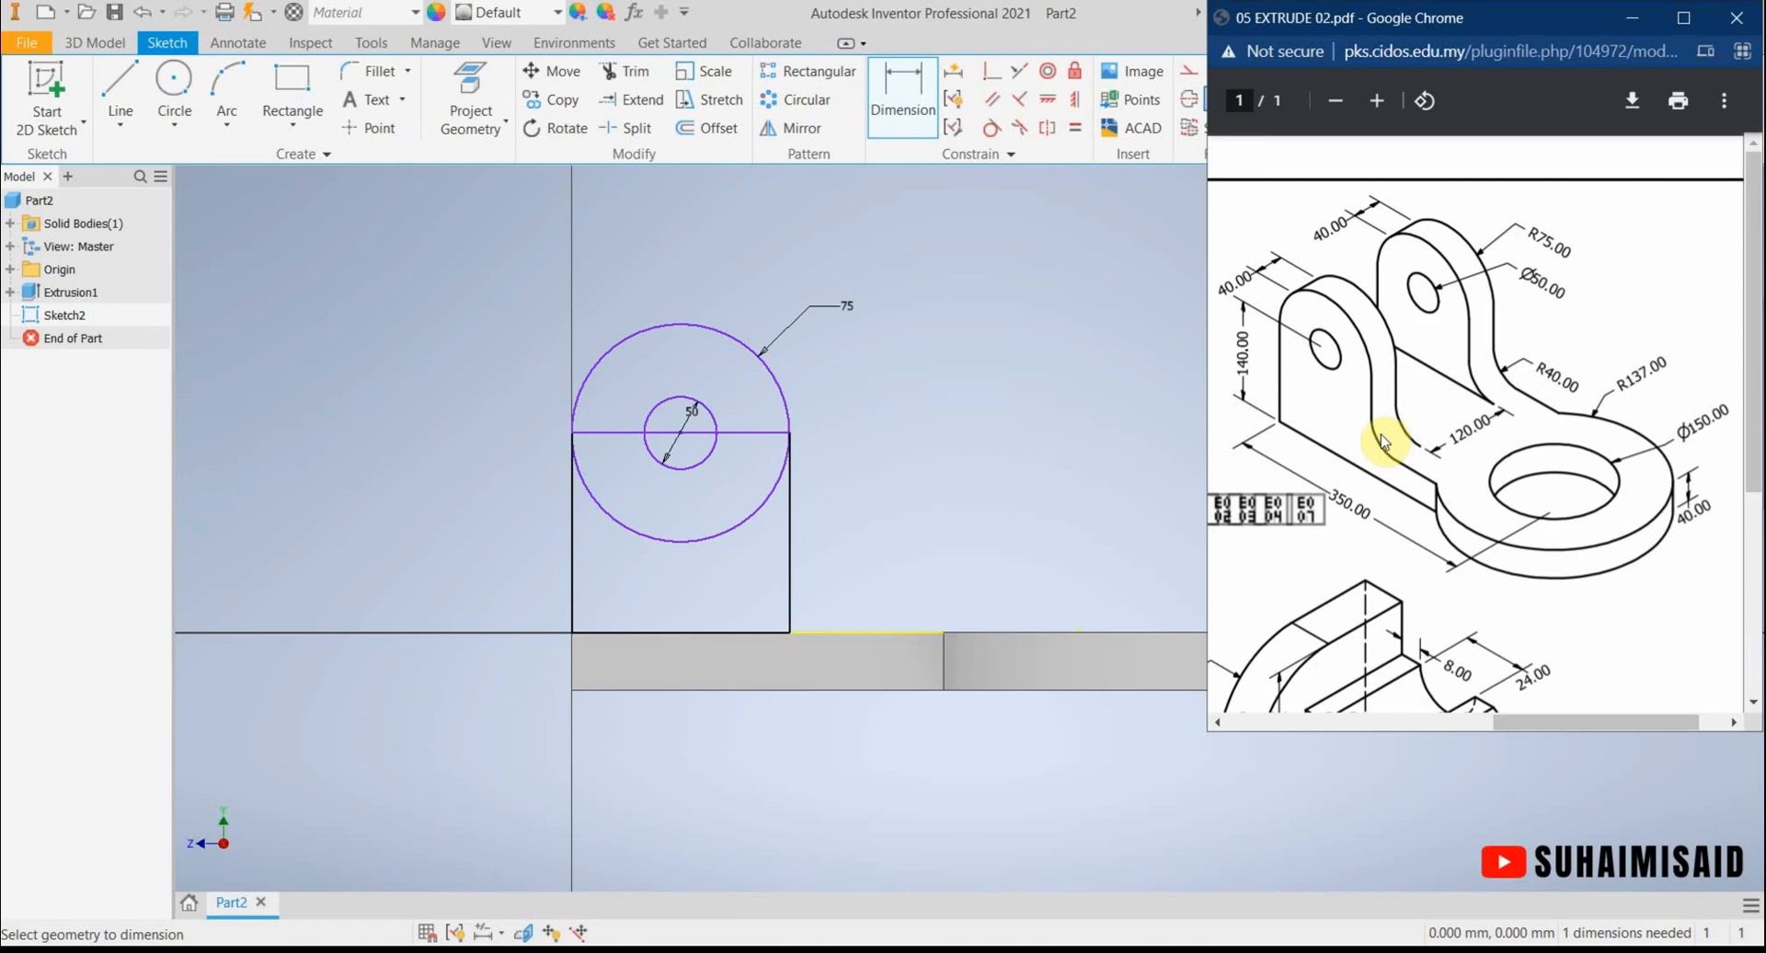
left_click(957, 449)
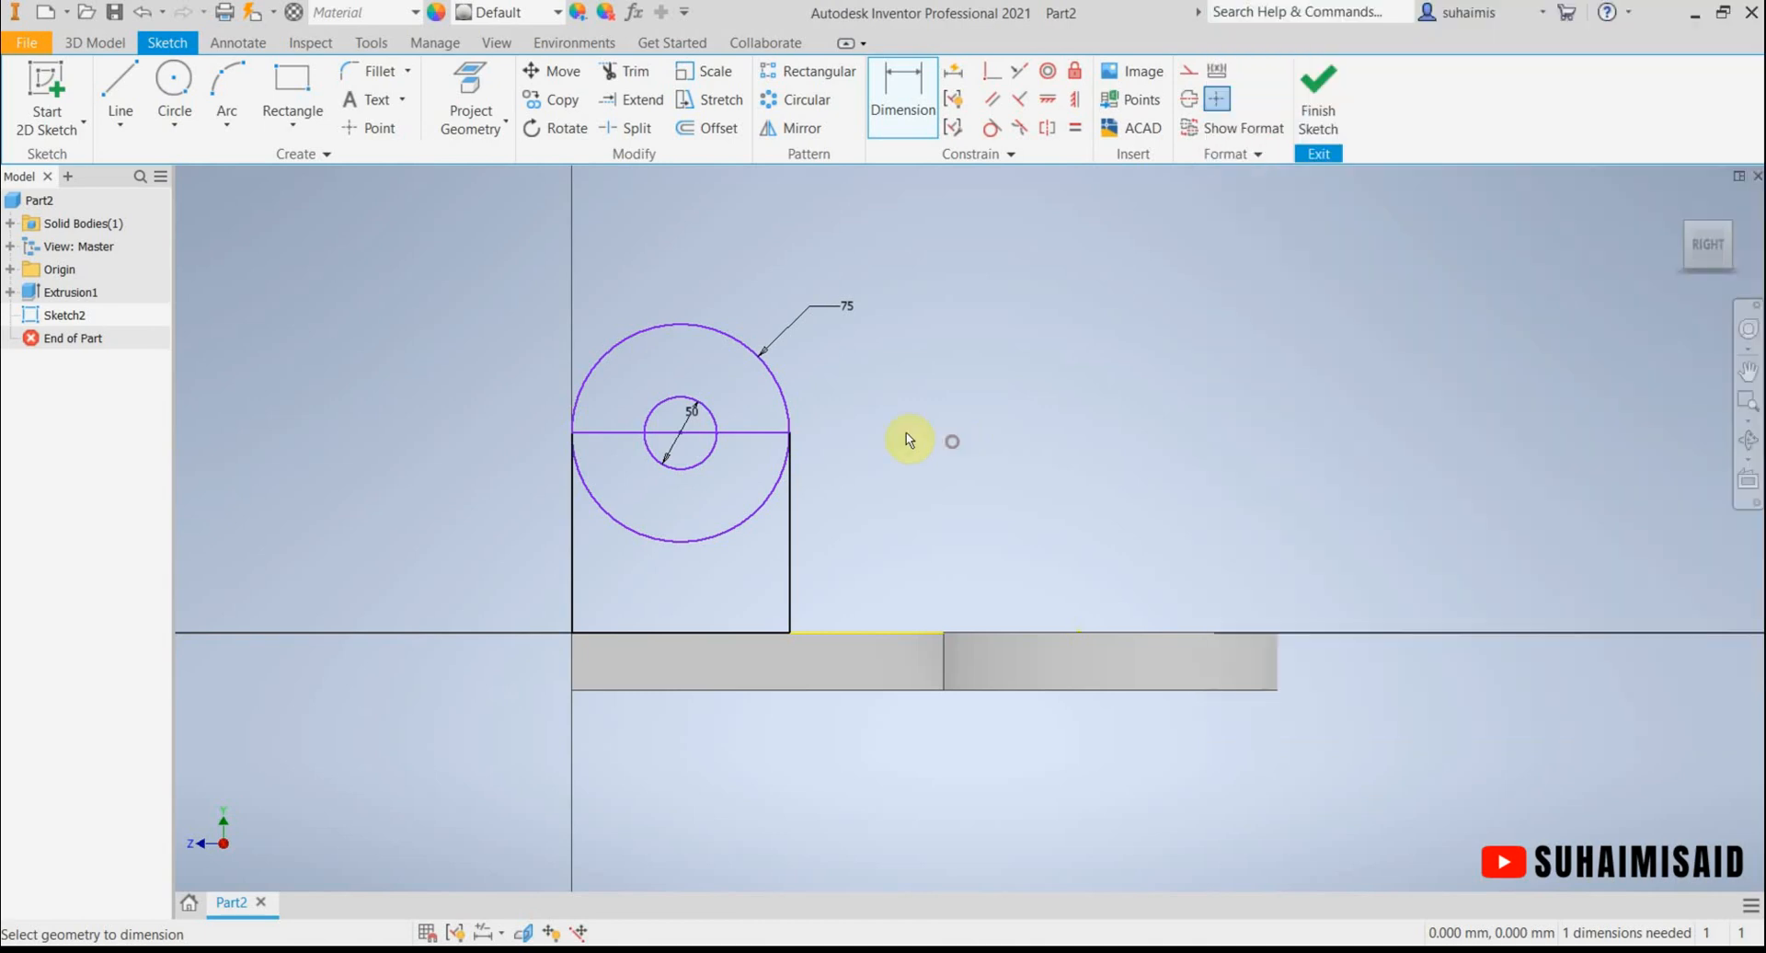
left_click(1332, 111)
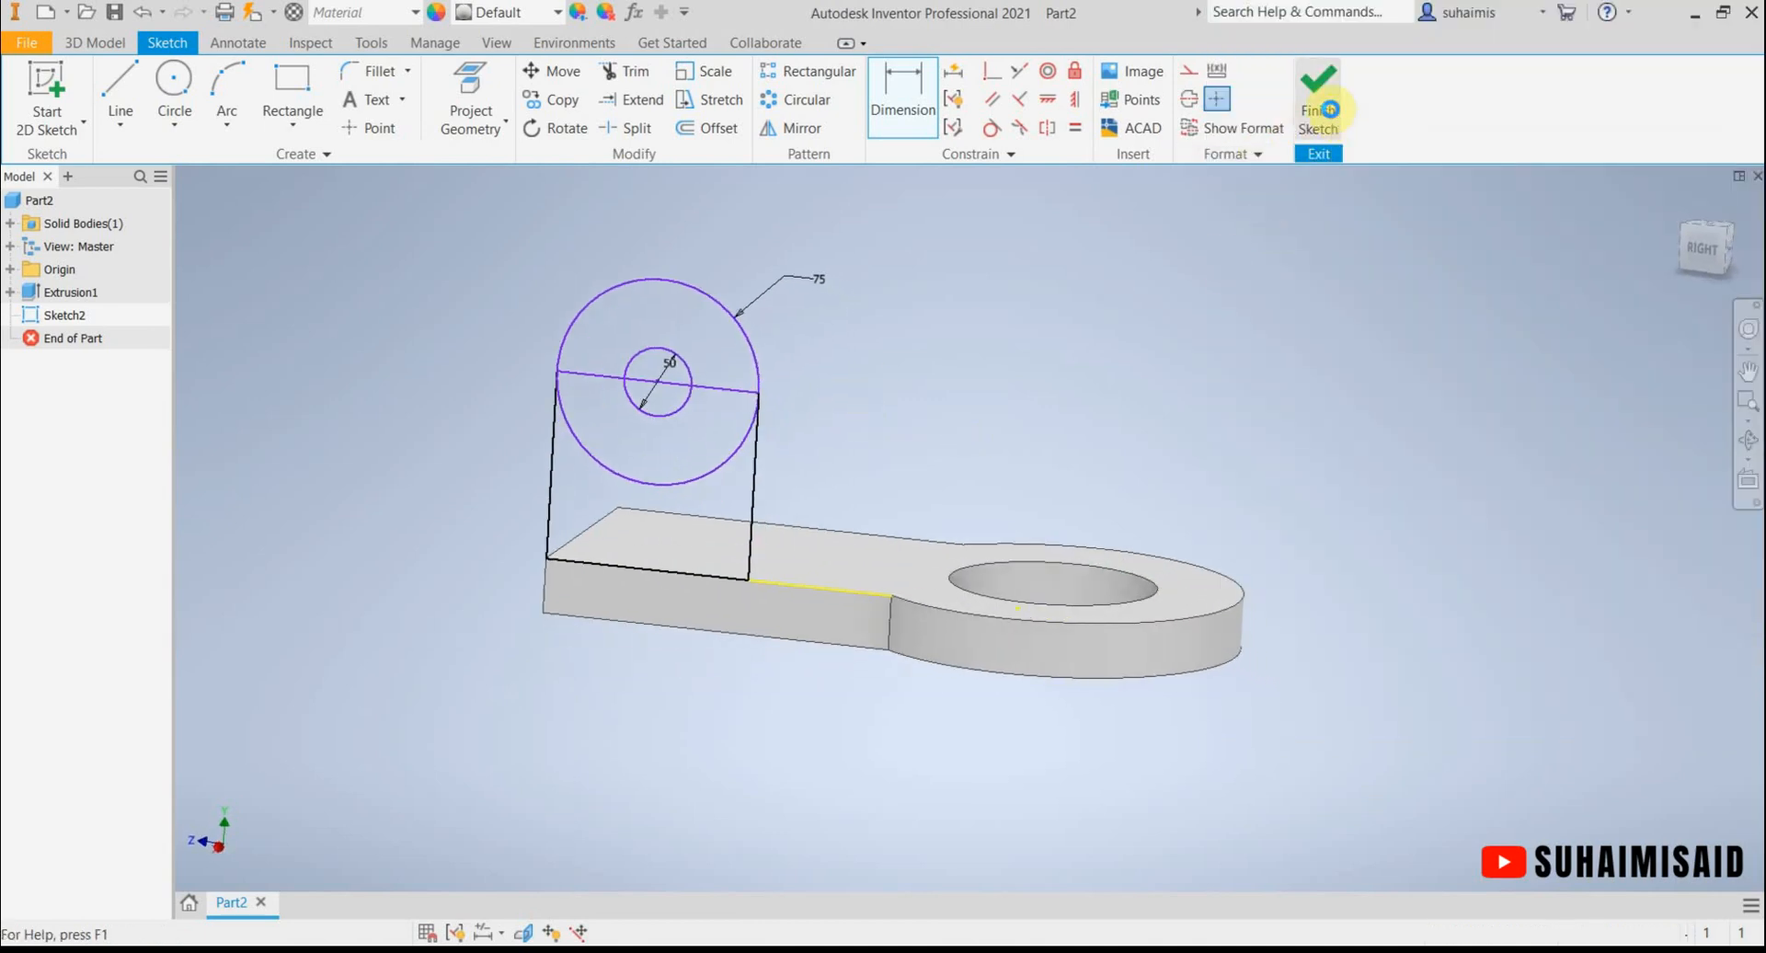
middle_click_drag(938, 307, 988, 357)
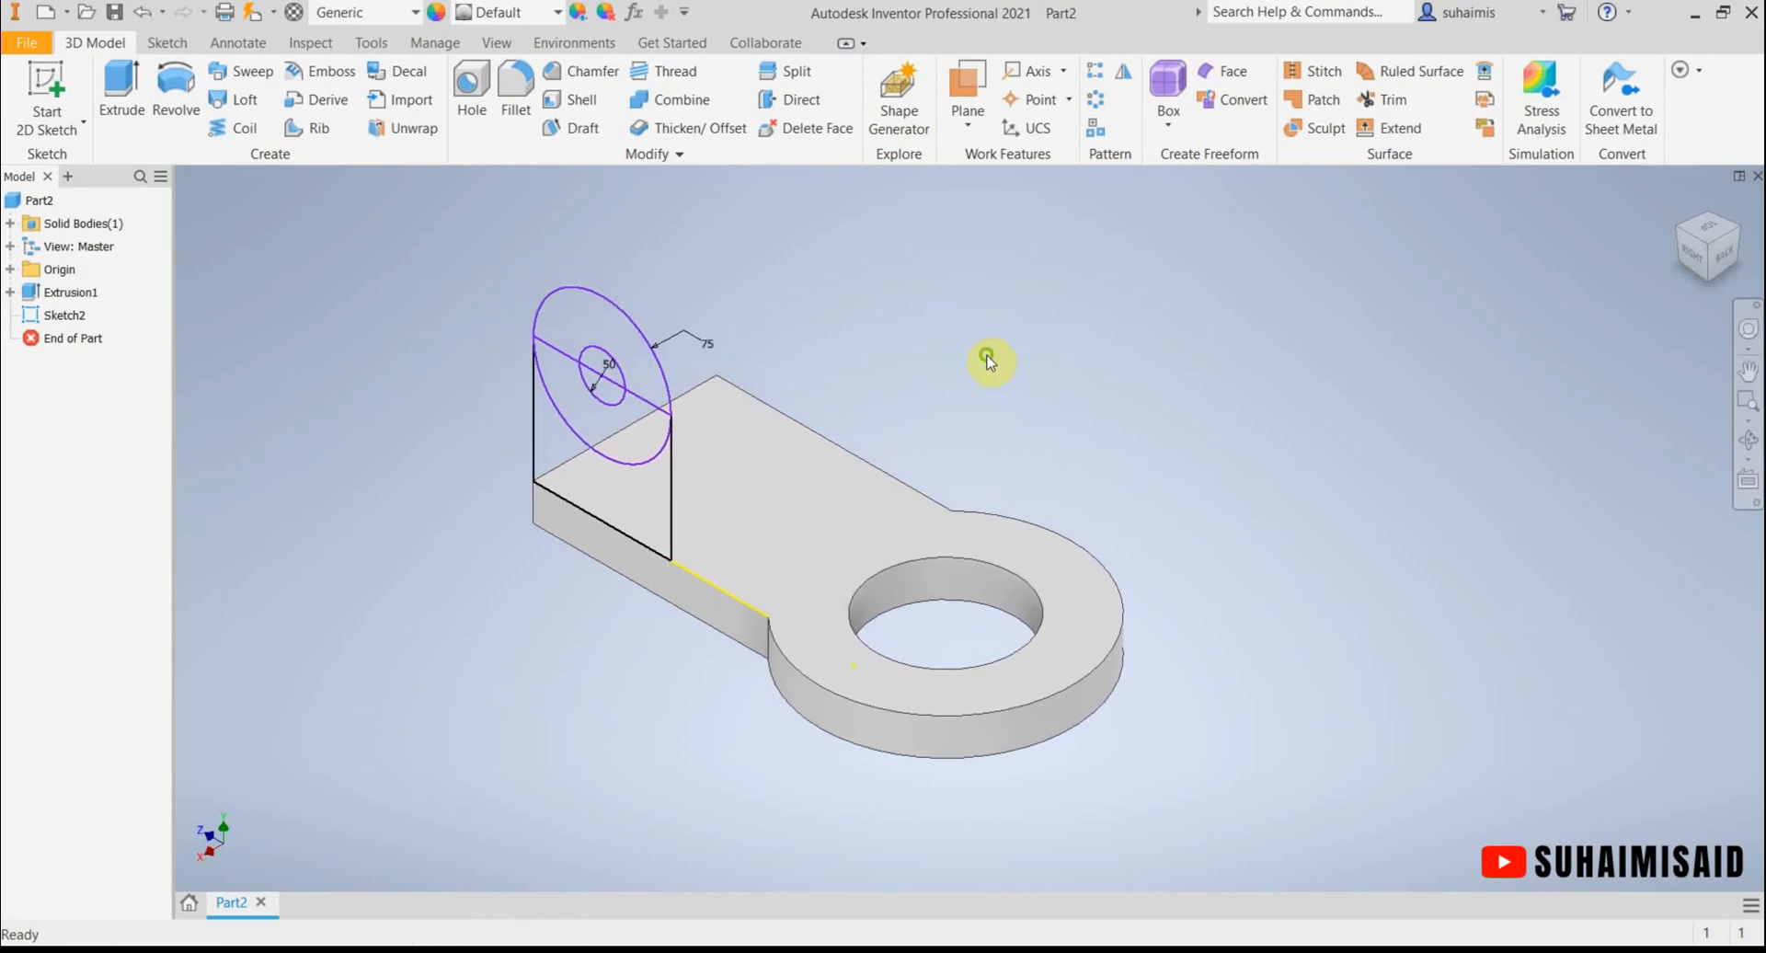
Extrude the three lug regions around the hole 40 mm with the direction flipped inward over the base, leaving the hole open.
left_click(123, 87)
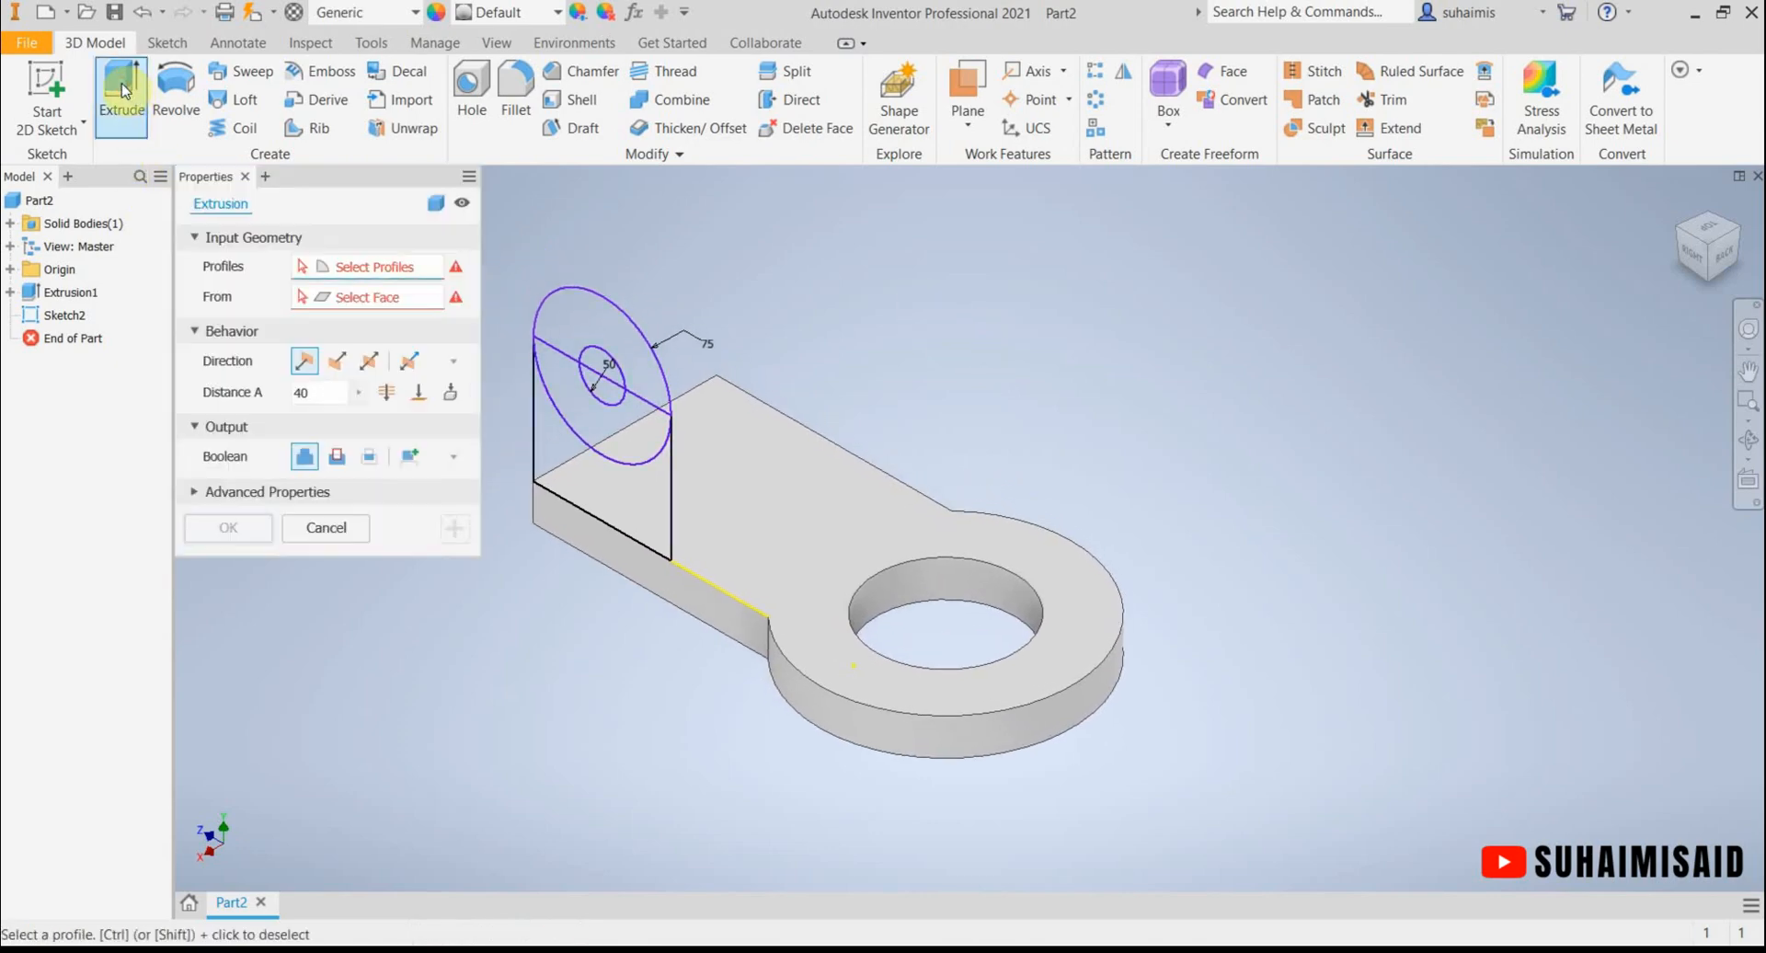
left_click(585, 318)
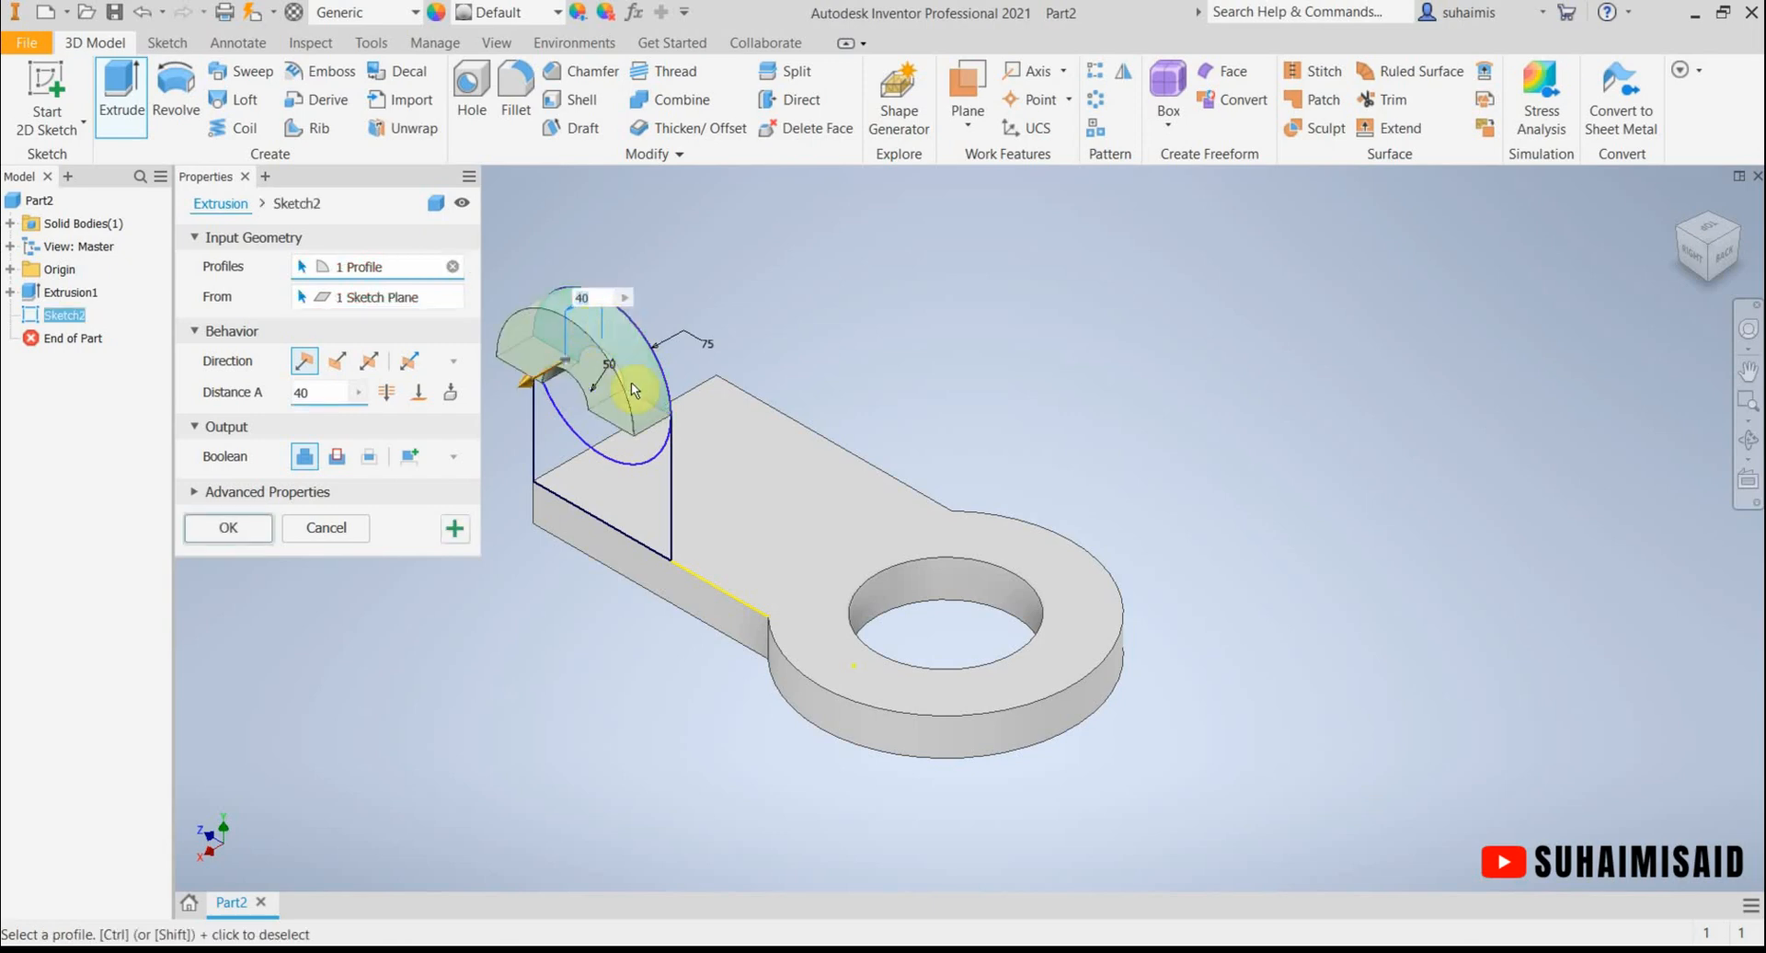
left_click(570, 410)
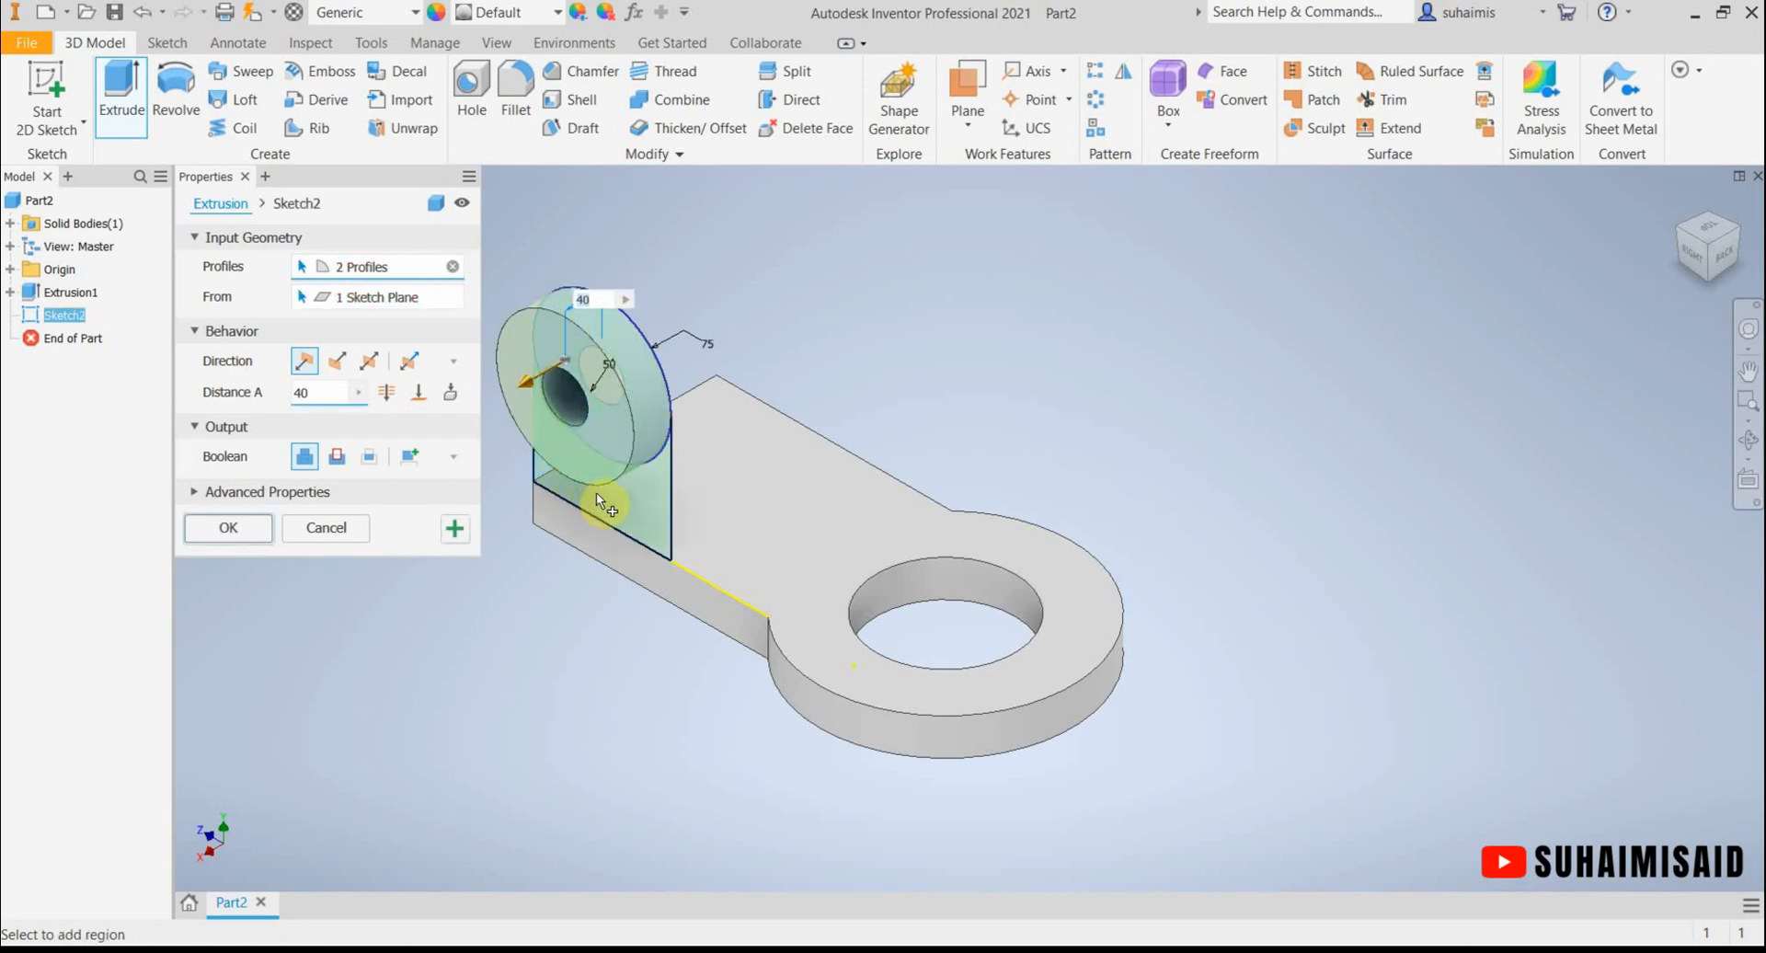
left_click(622, 504)
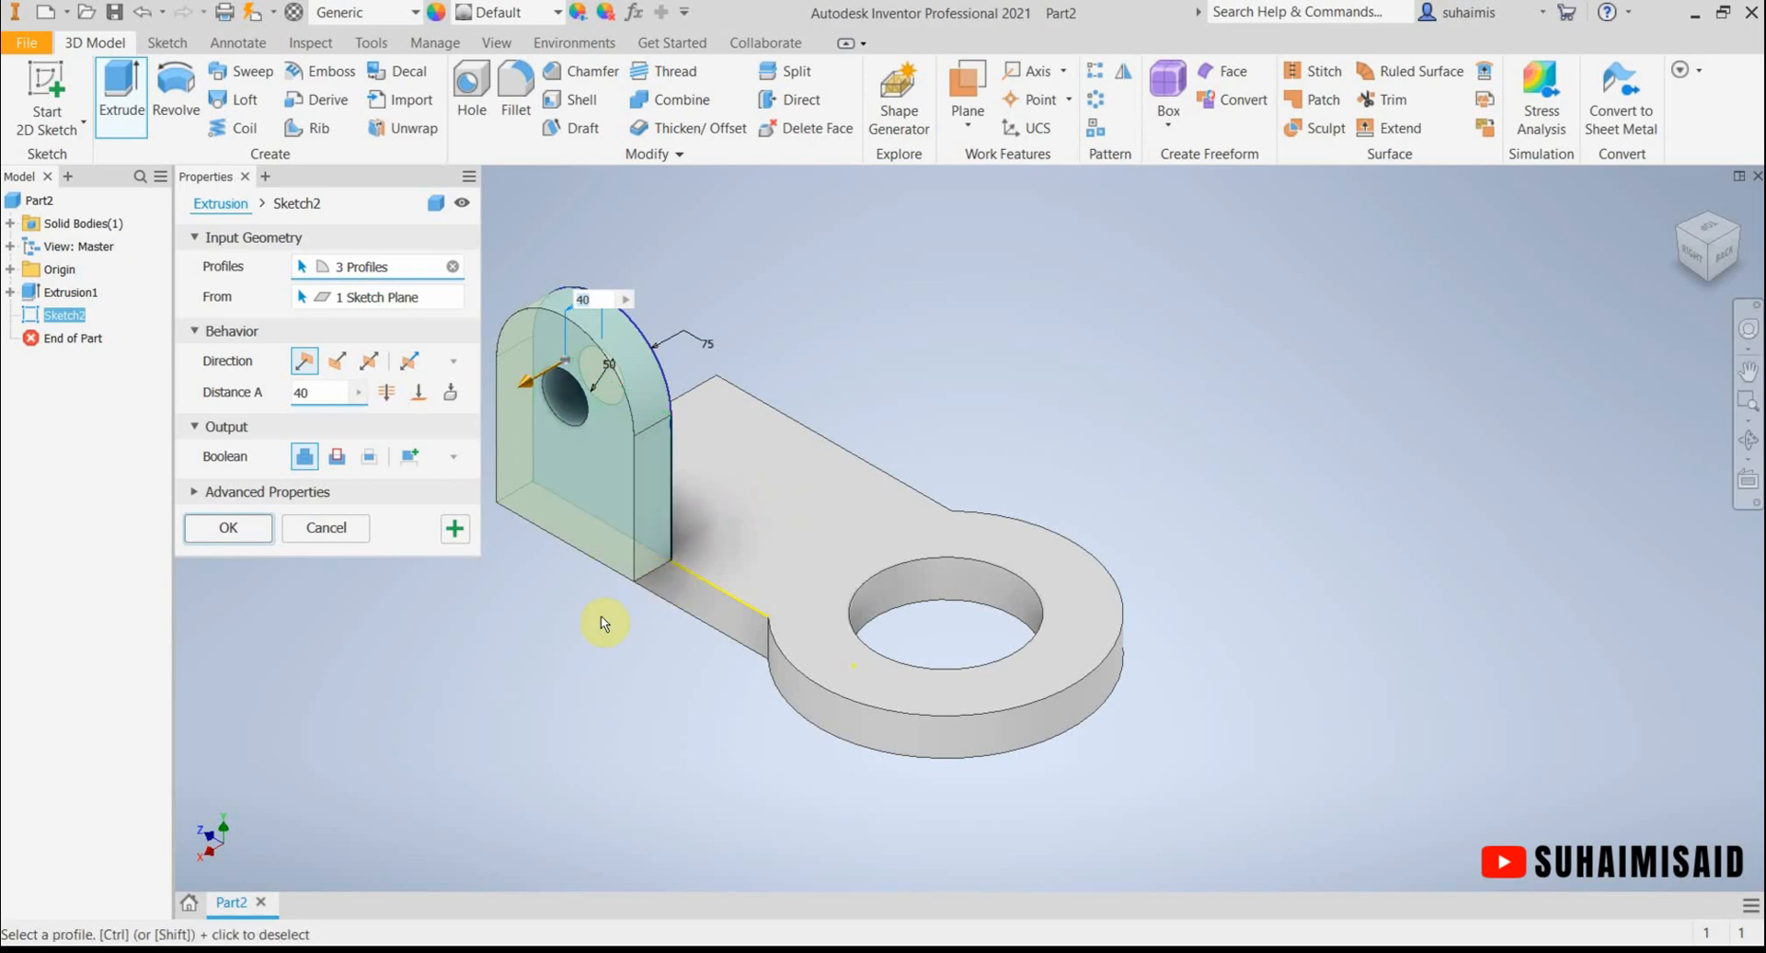
left_click(572, 951)
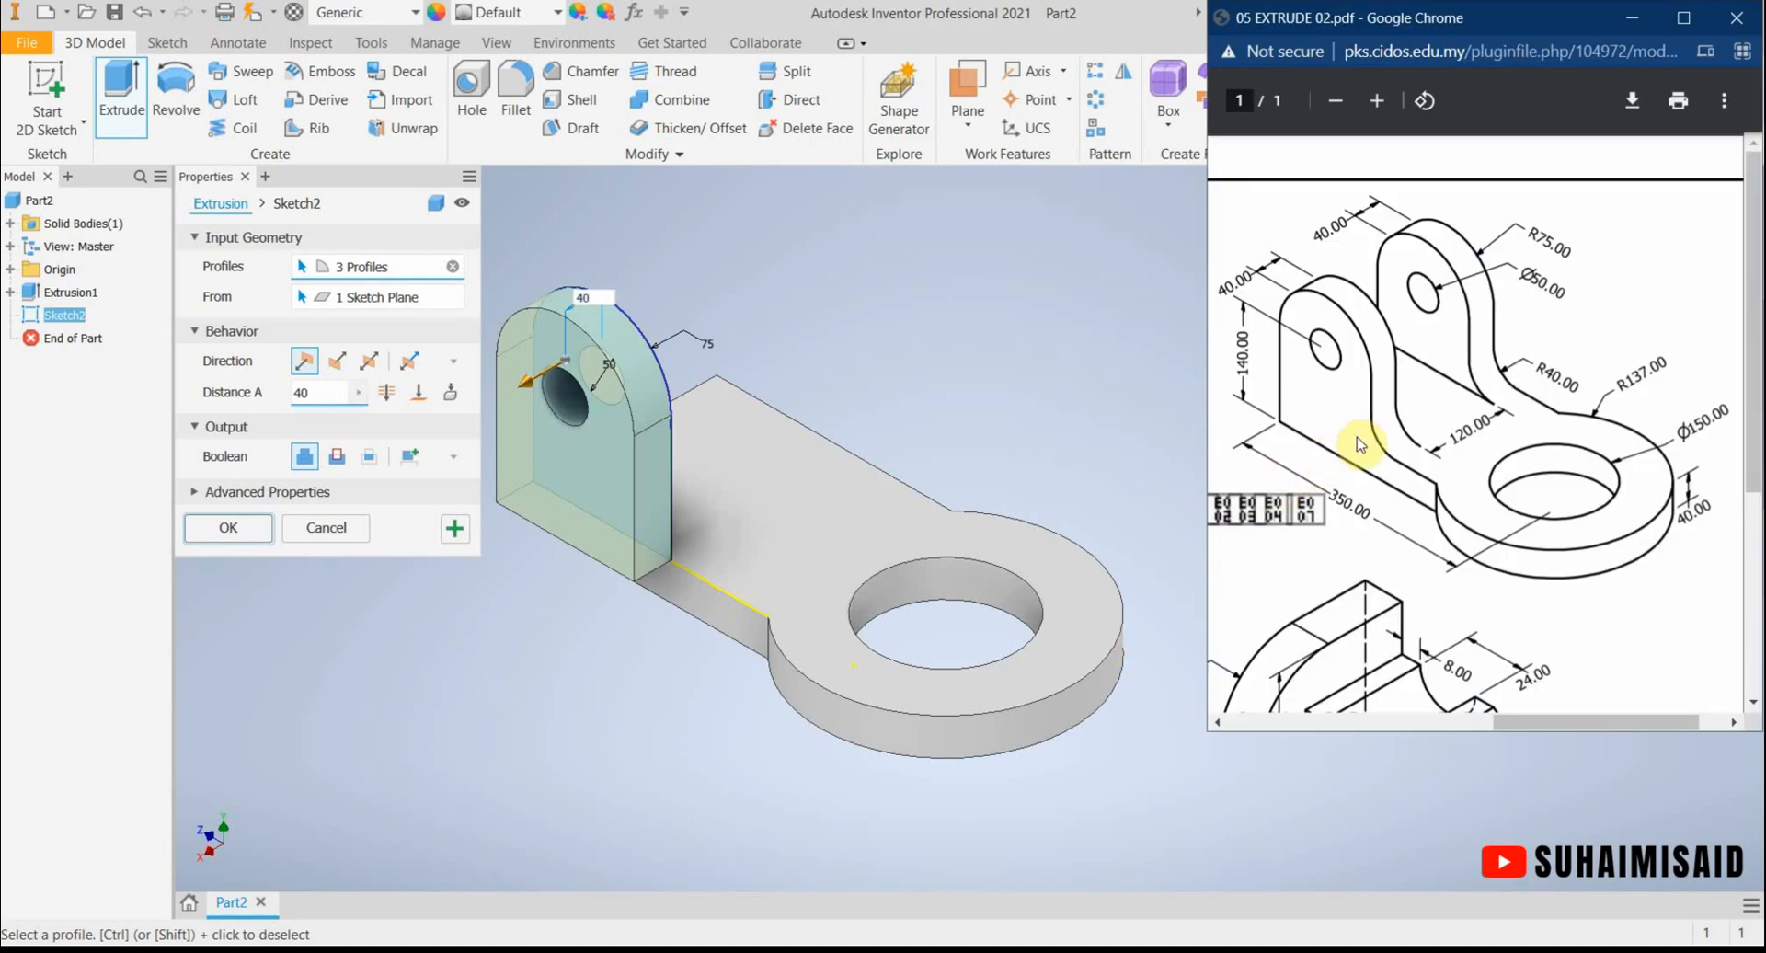
left_click(333, 367)
left_click(551, 951)
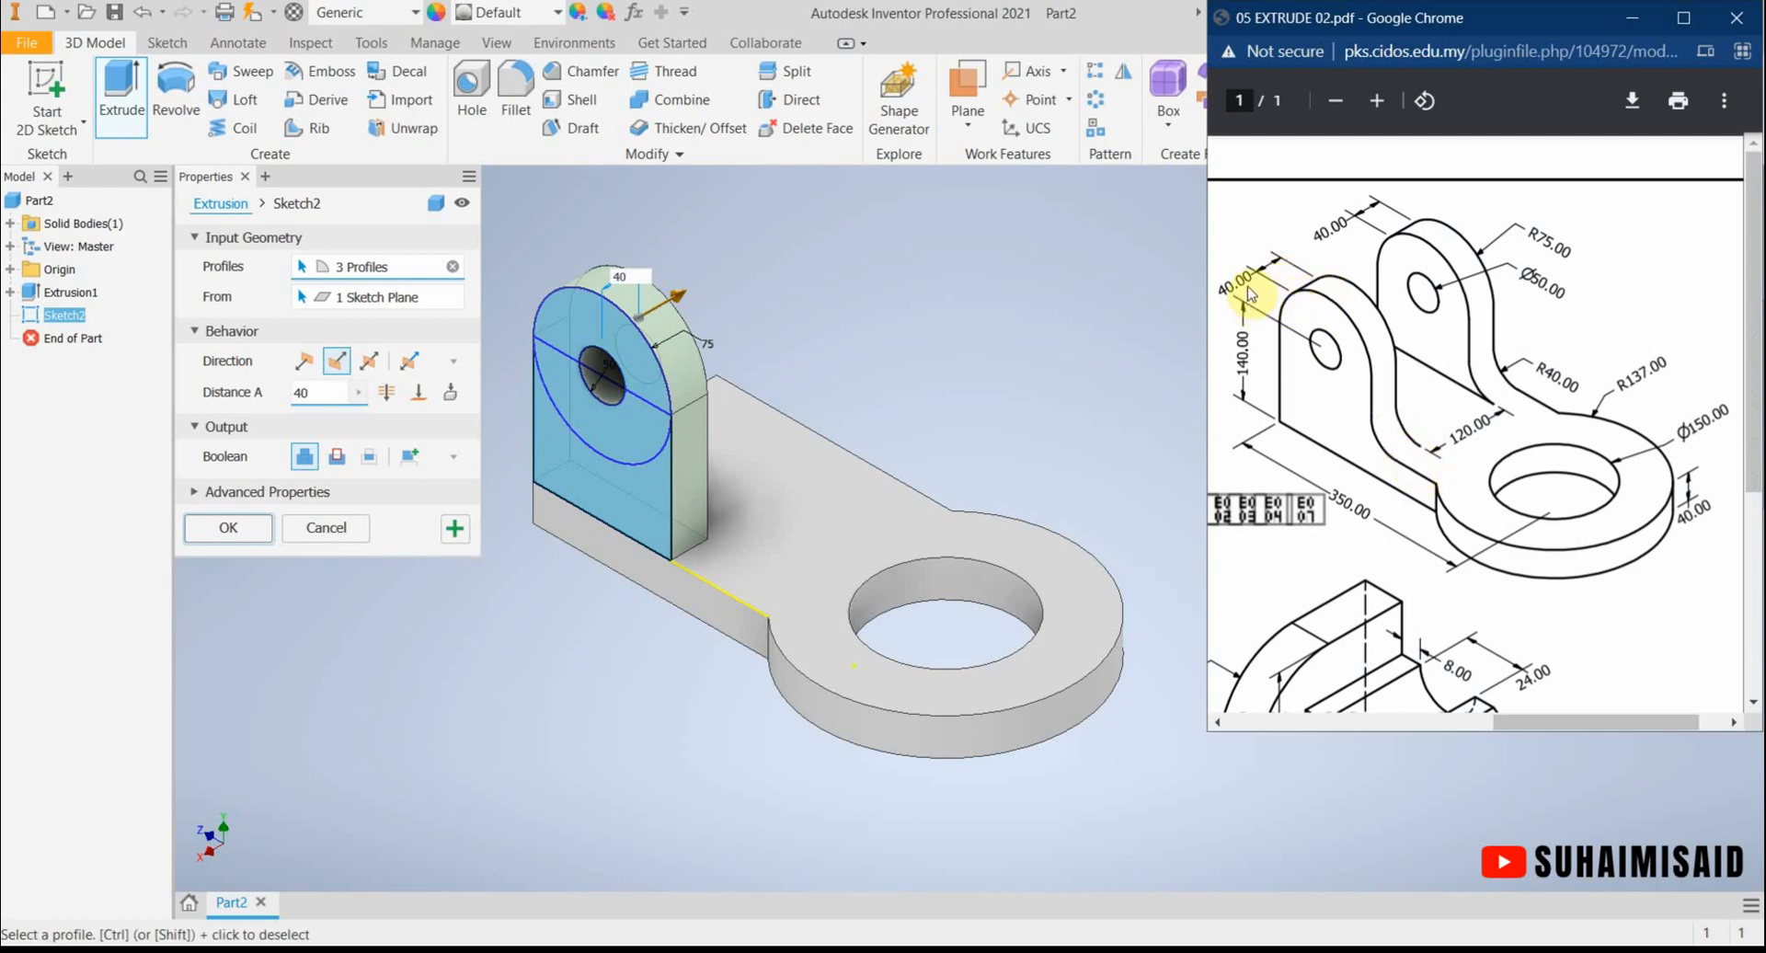
left_click(311, 395)
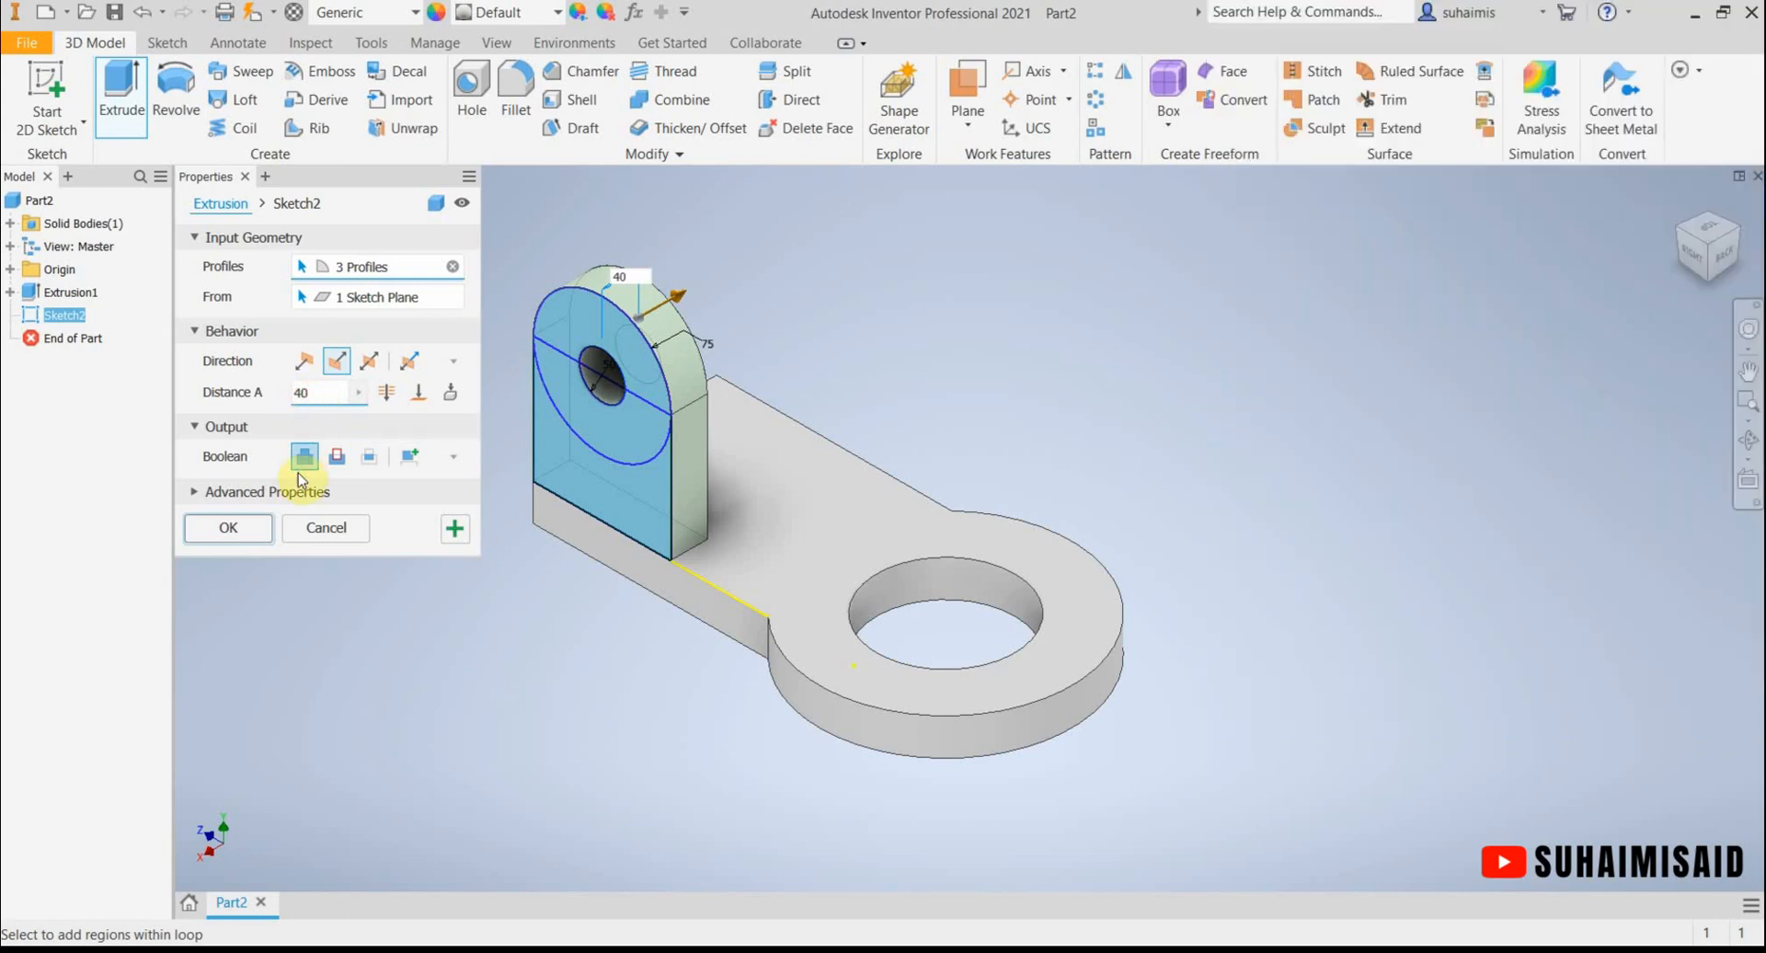
left_click(254, 531)
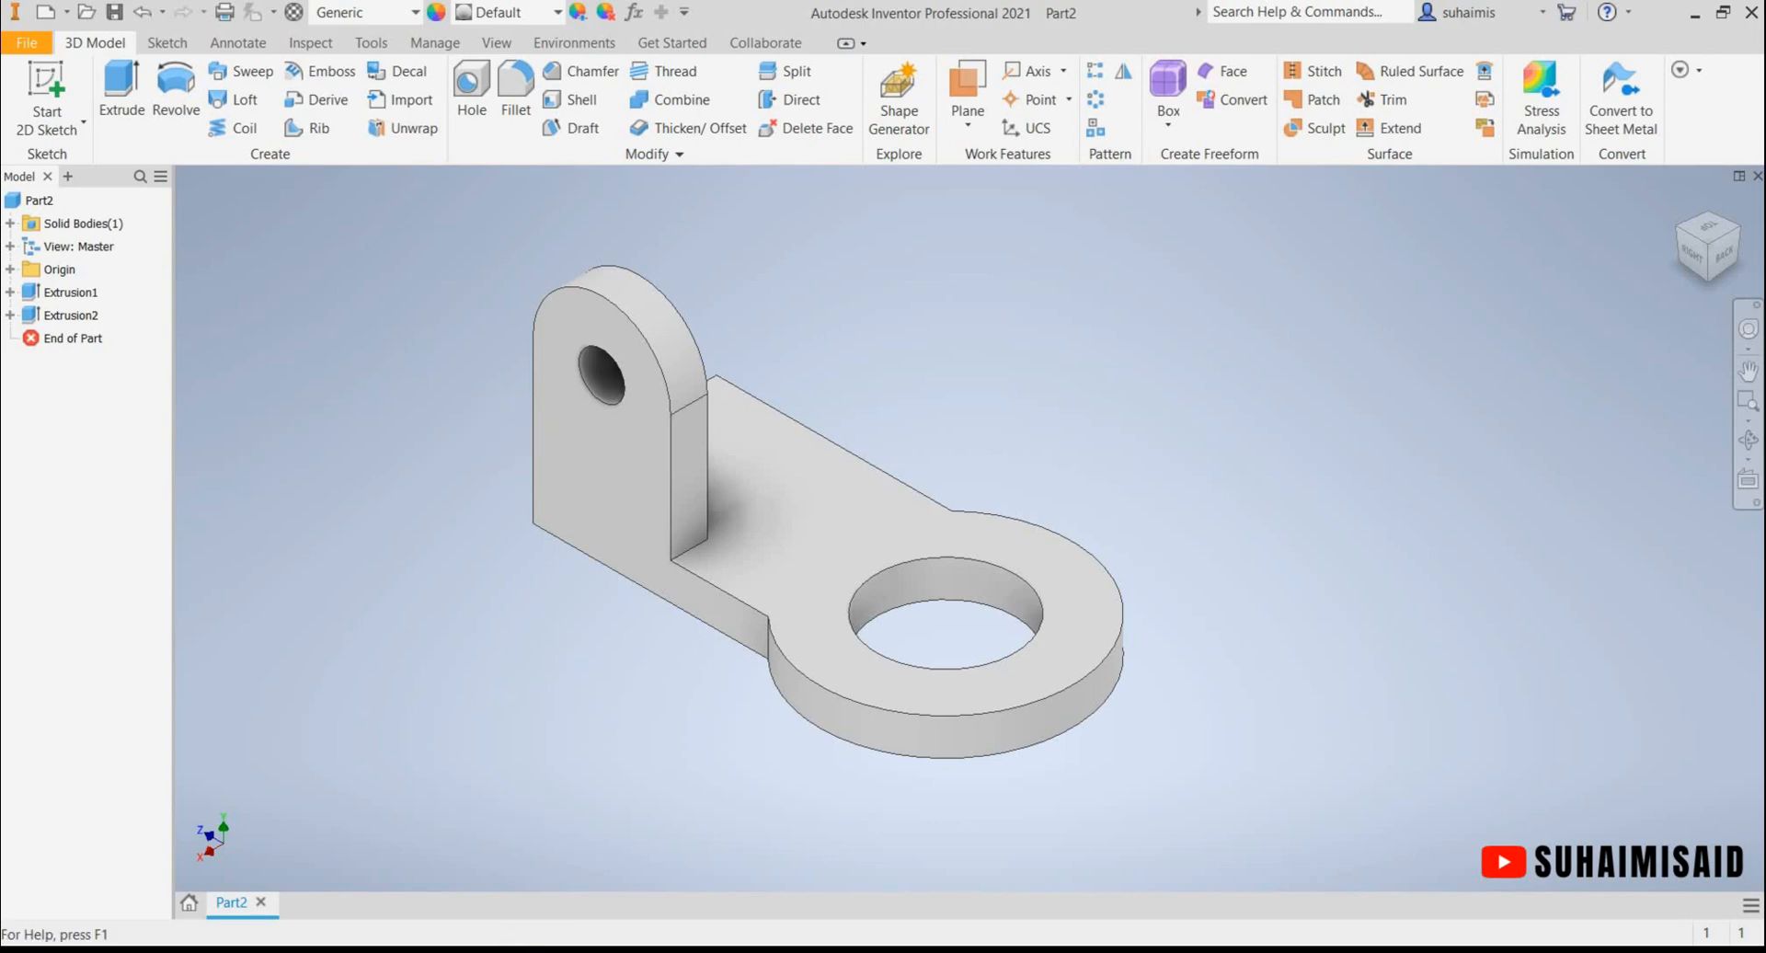
Reopen the lug extrusion's sketch and dimension the height from the base's bottom edge to the line through the hole centre as 140 mm.
key("alt+Tab")
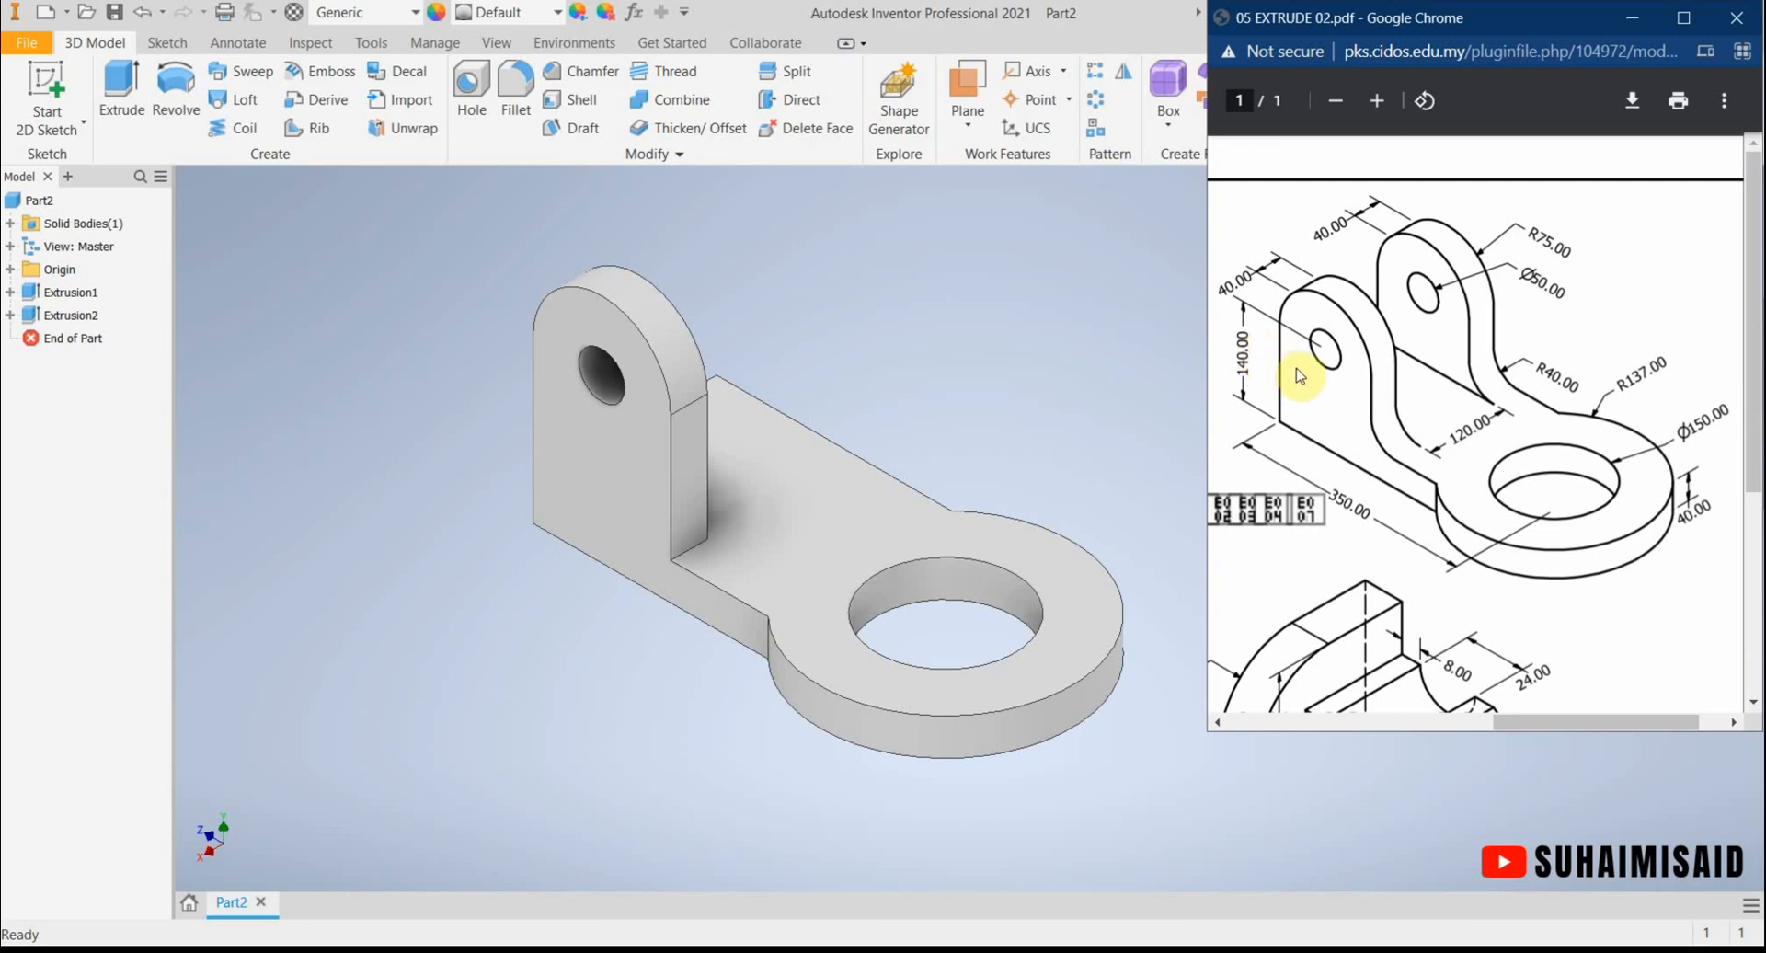
left_click(246, 370)
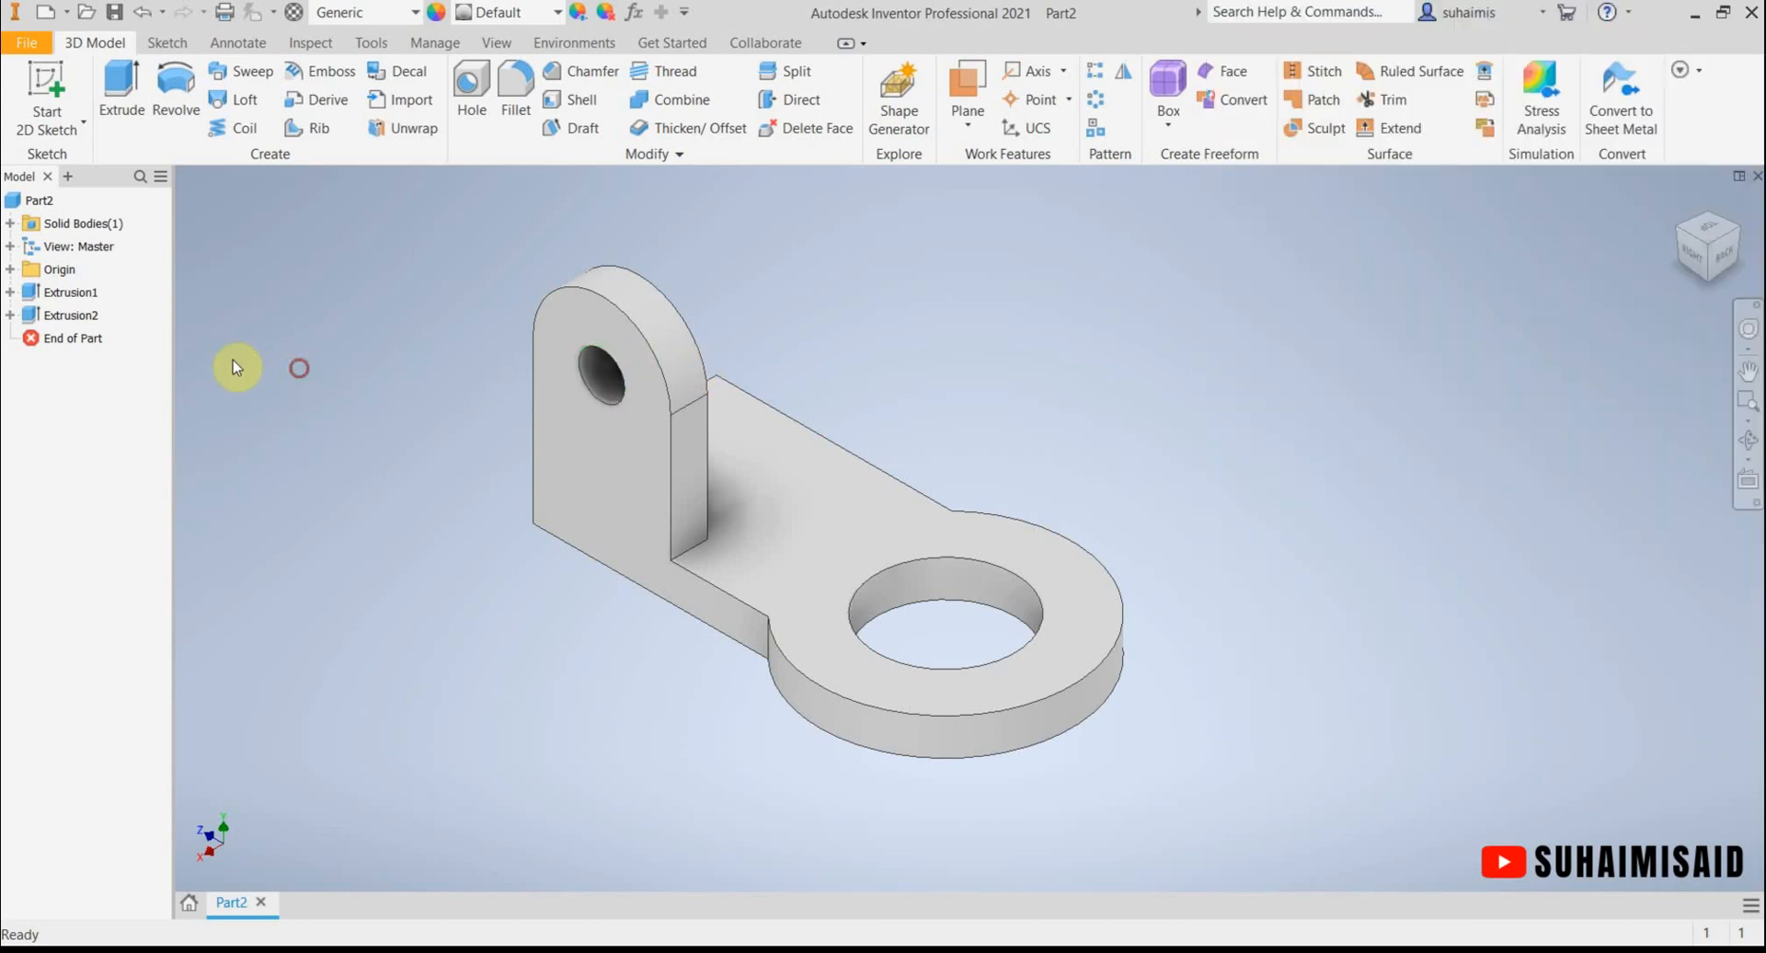
right_click(45, 317)
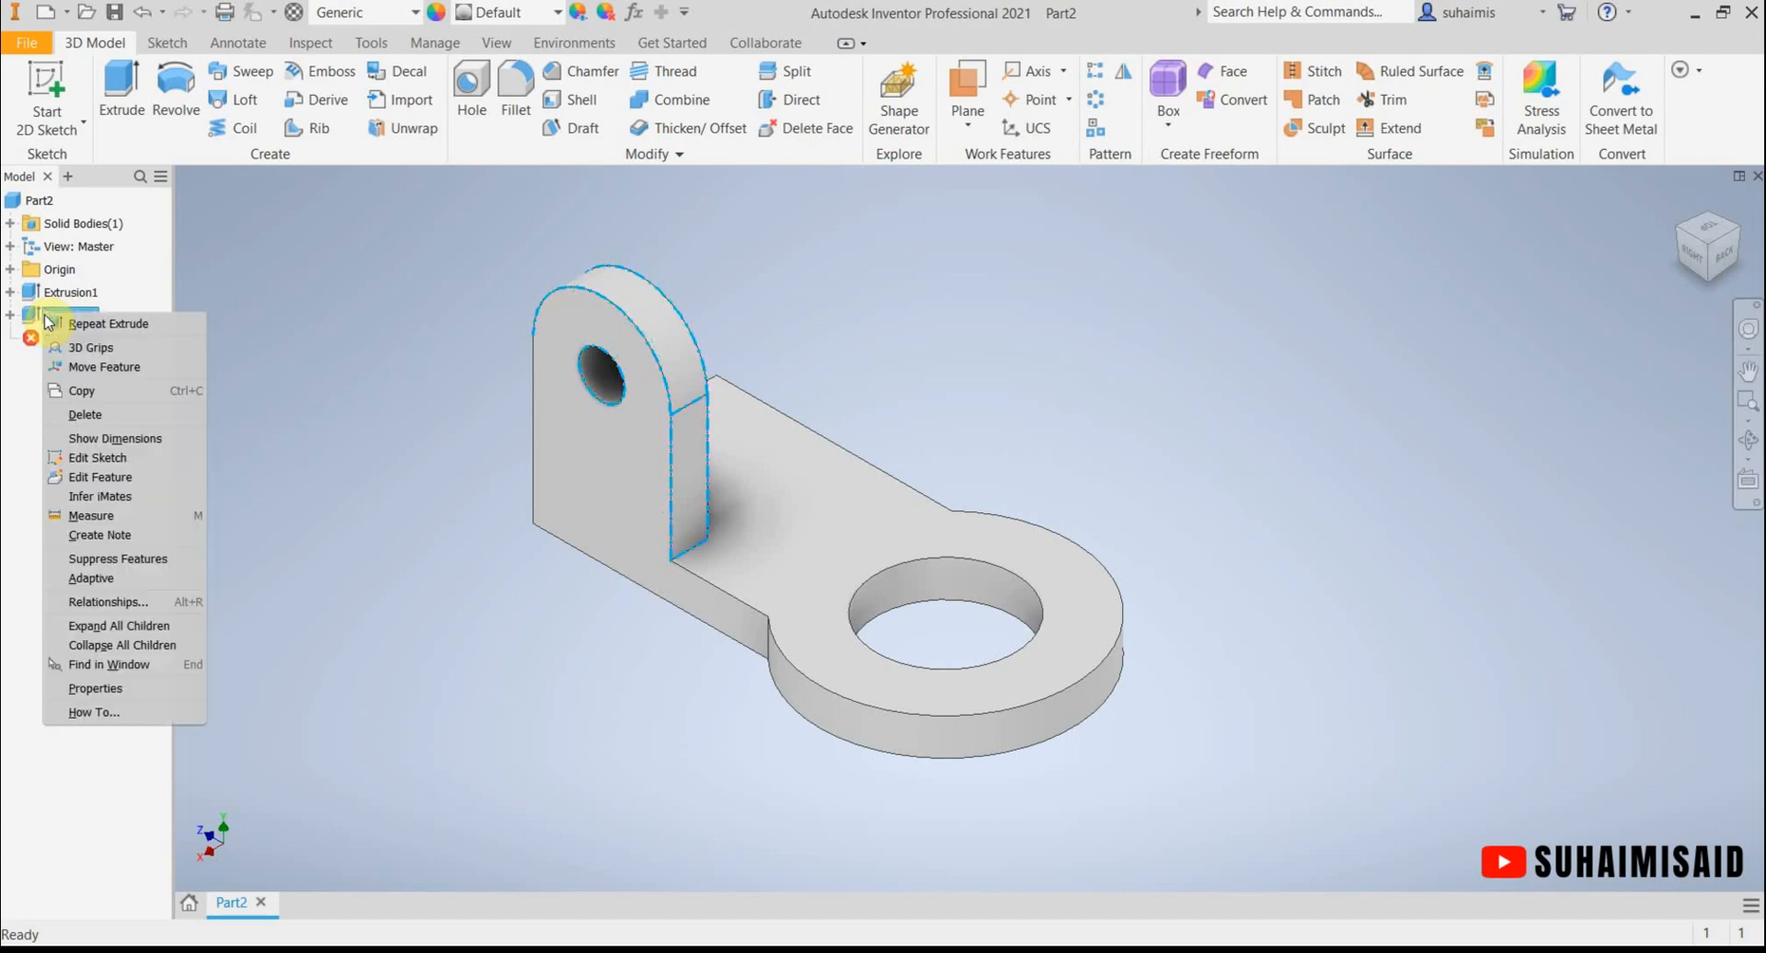
left_click(97, 458)
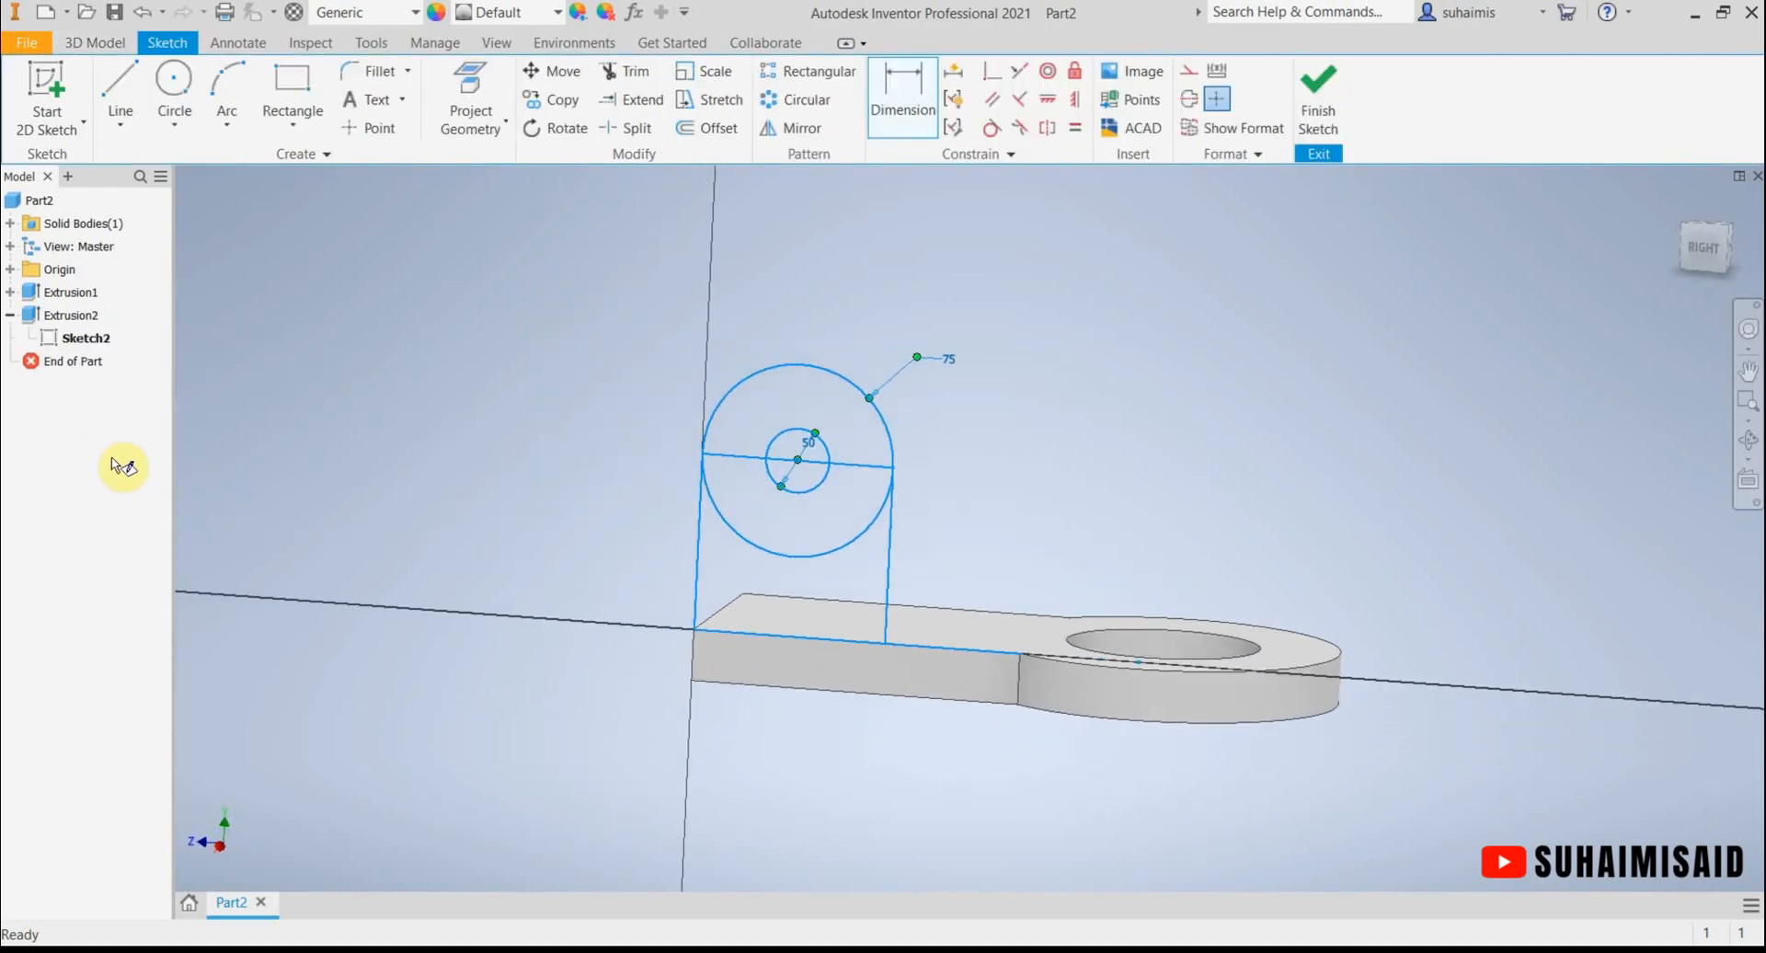
left_click(921, 106)
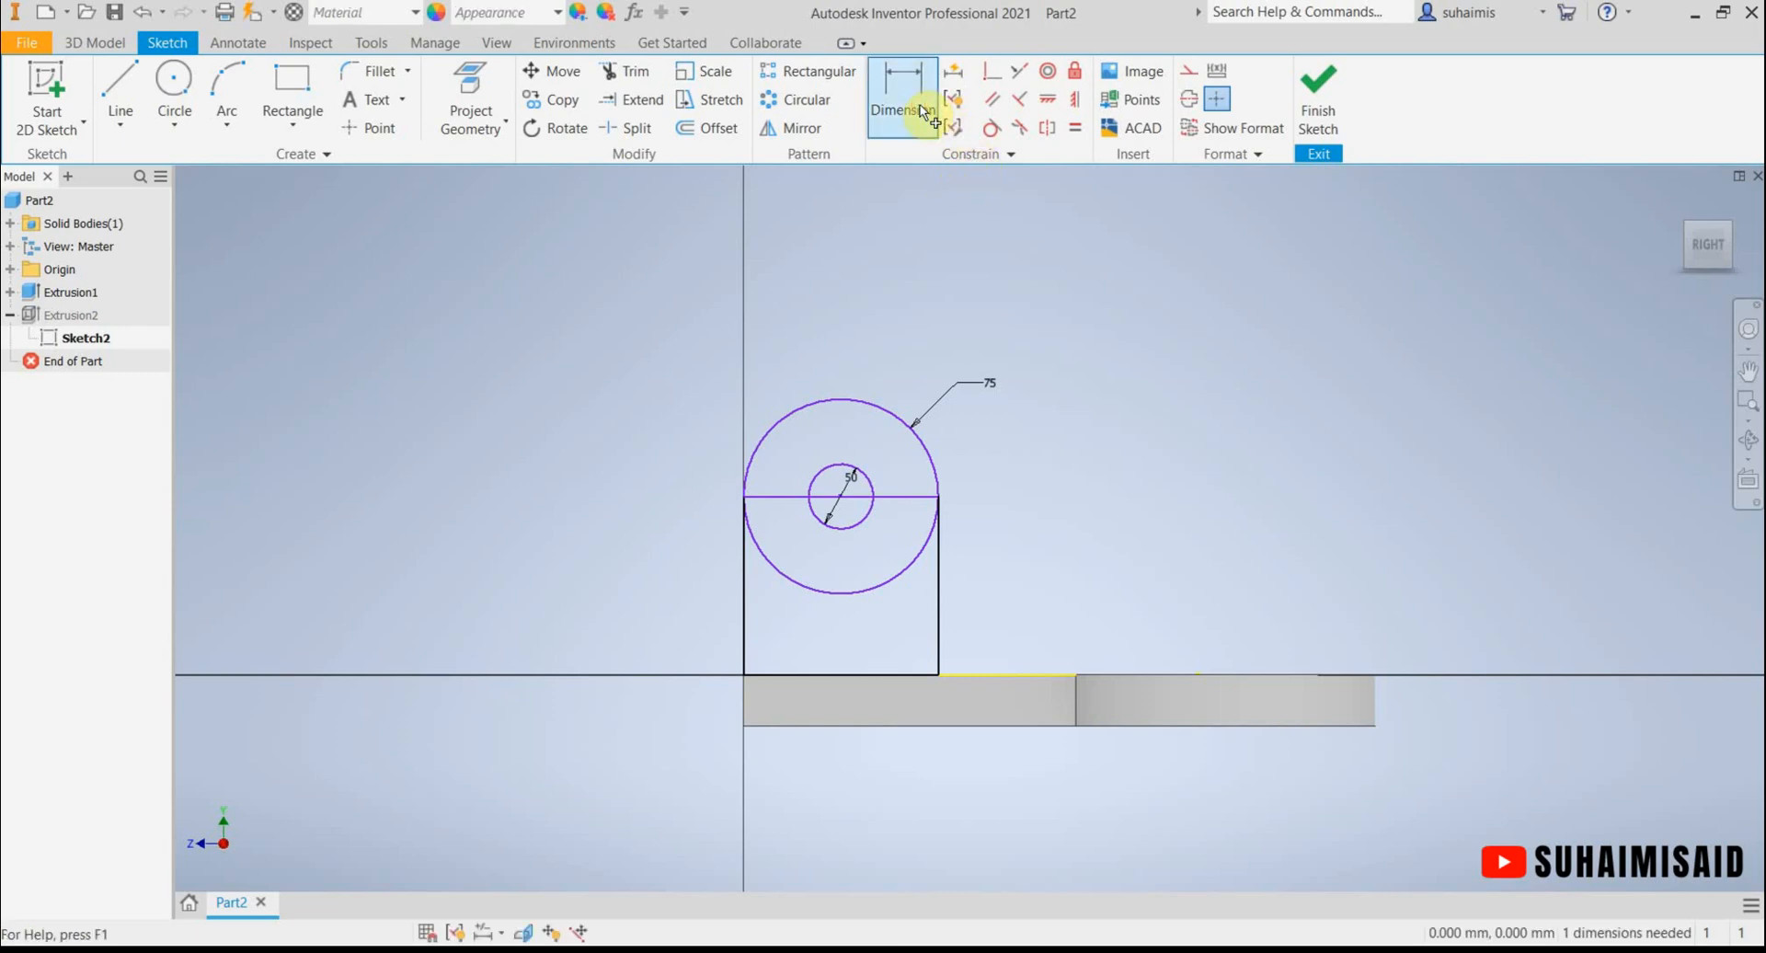
left_click(775, 726)
left_click(809, 497)
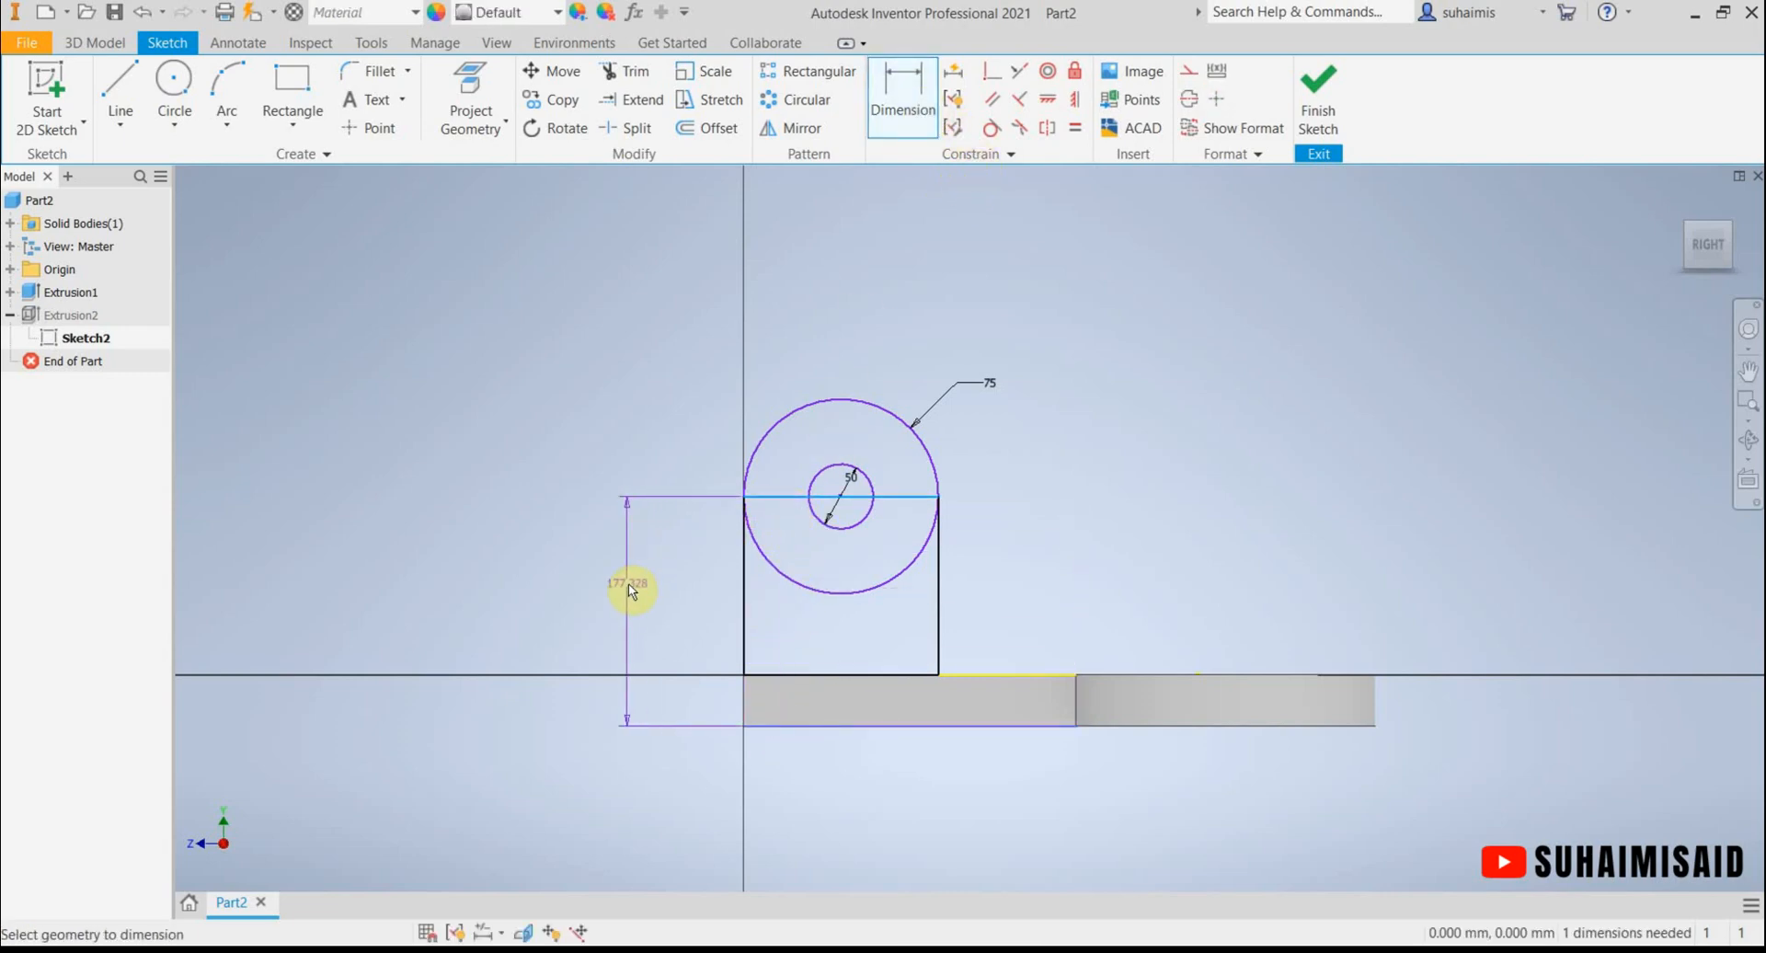
left_click(616, 600)
type("140")
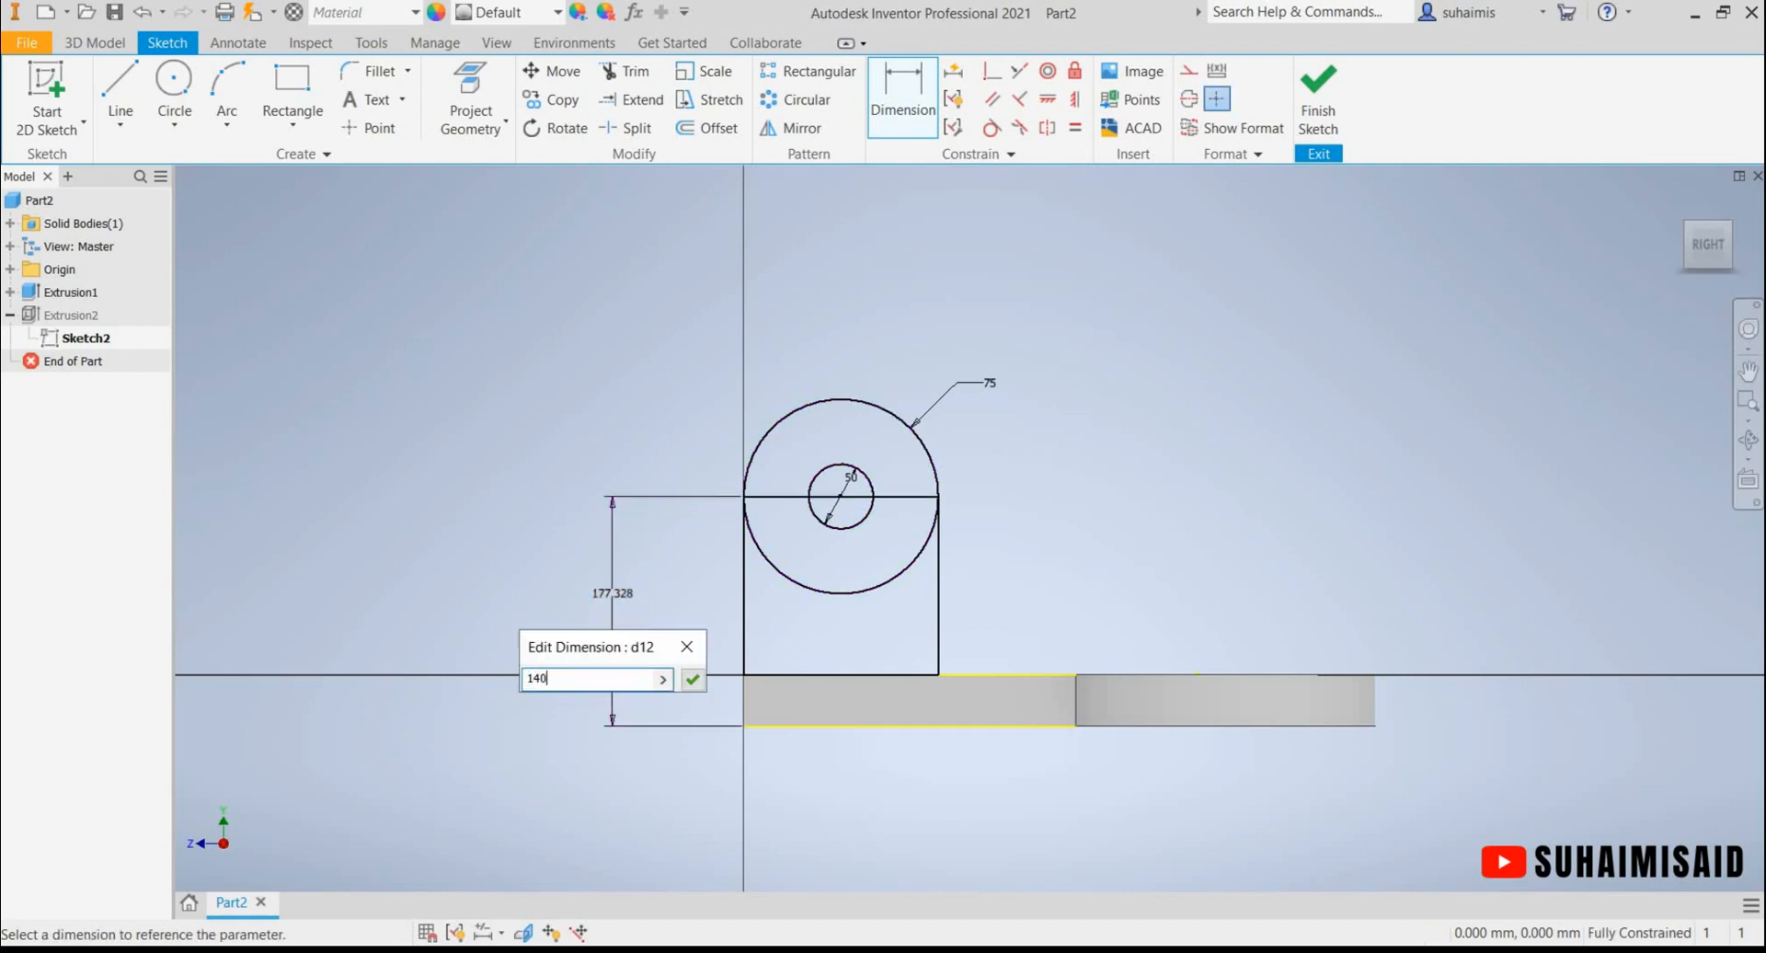
key("Return")
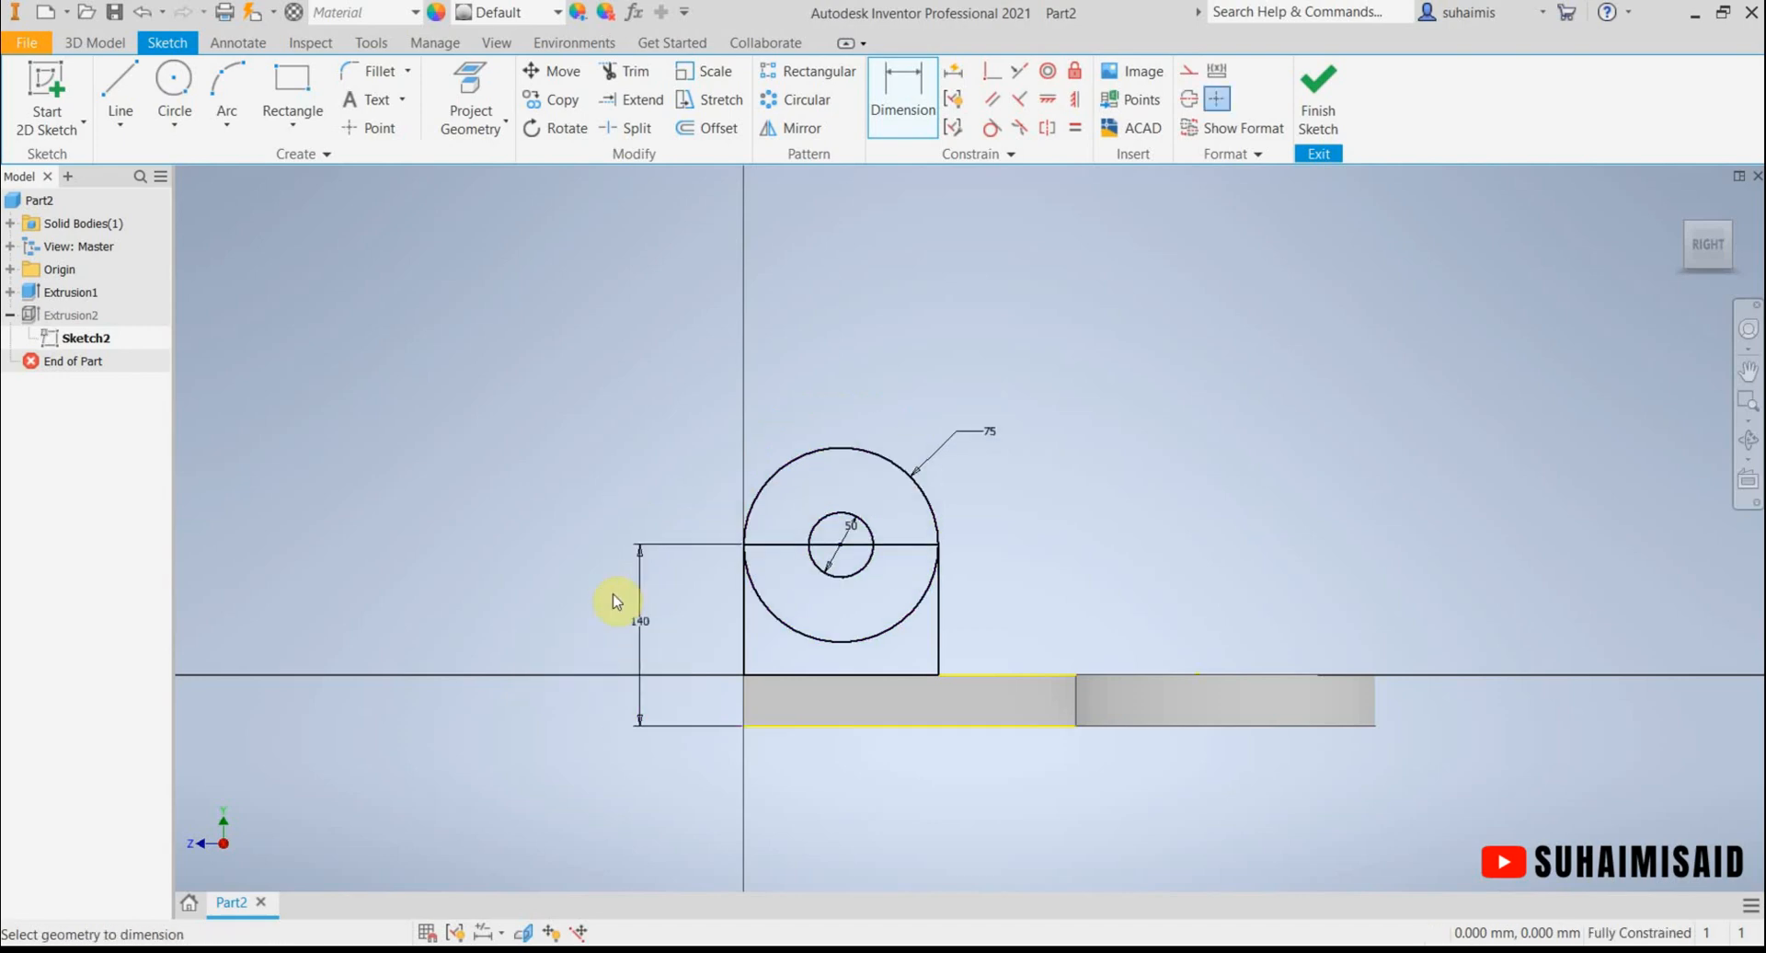
Compare the height with the exercise drawing and finish the sketch edit to update the lug.
left_click(522, 950)
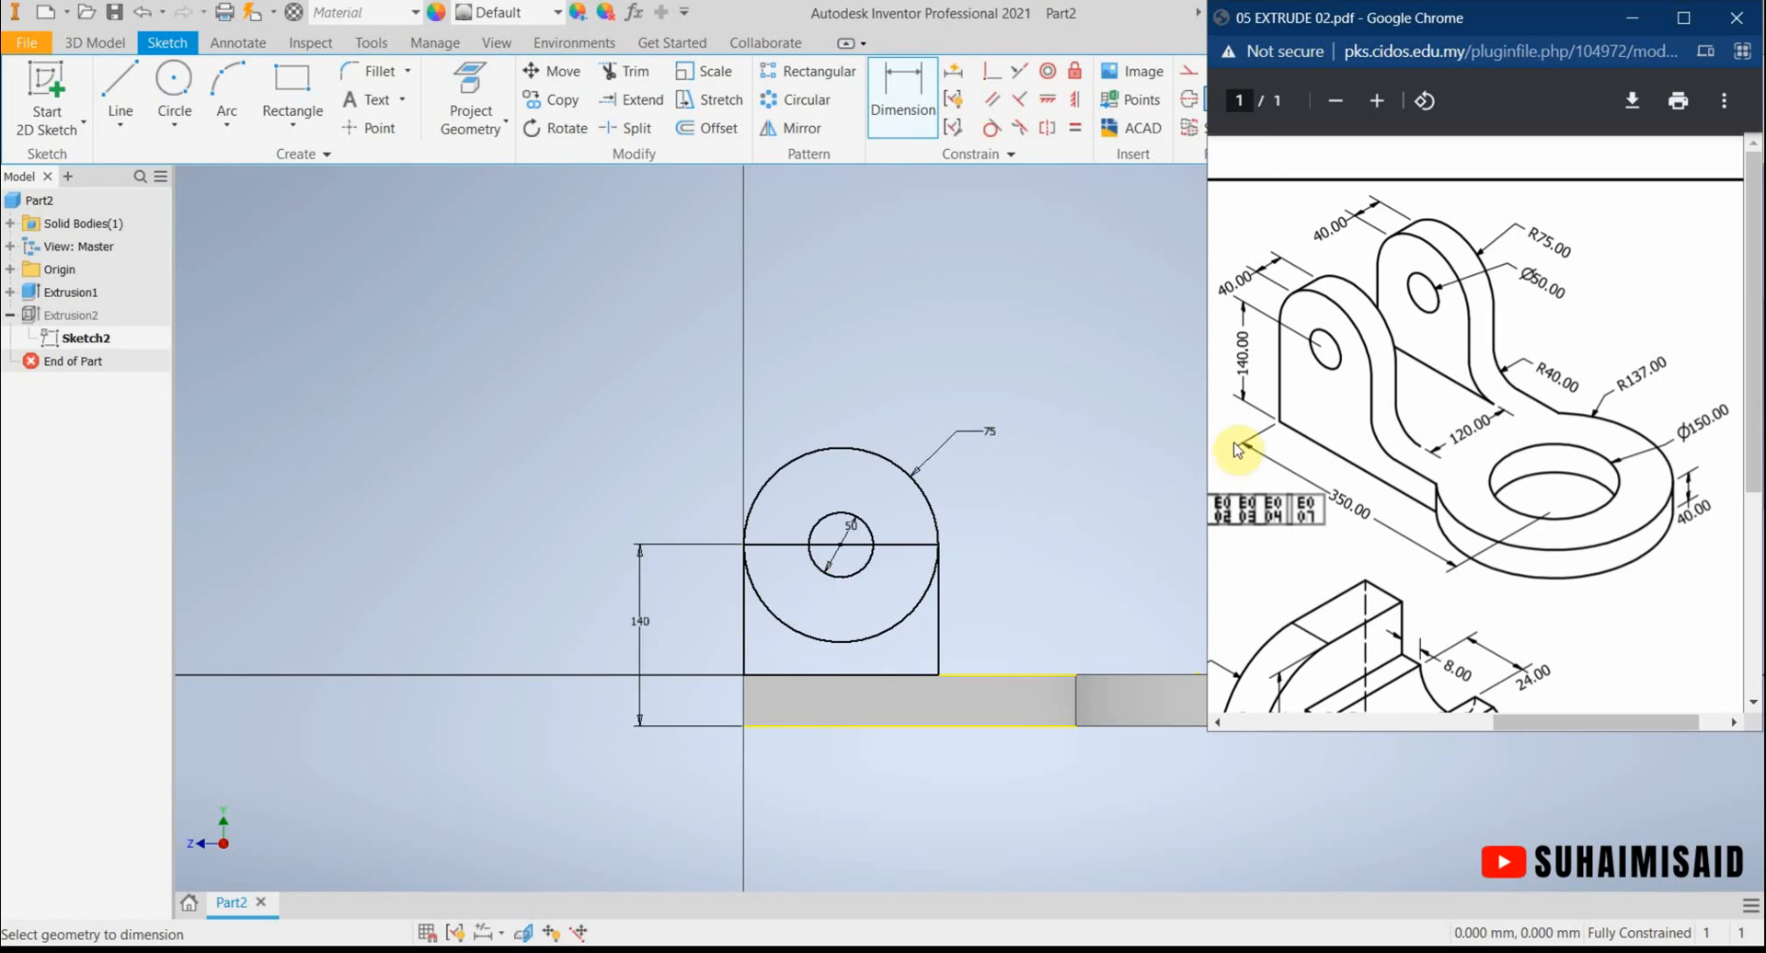
left_click(1058, 390)
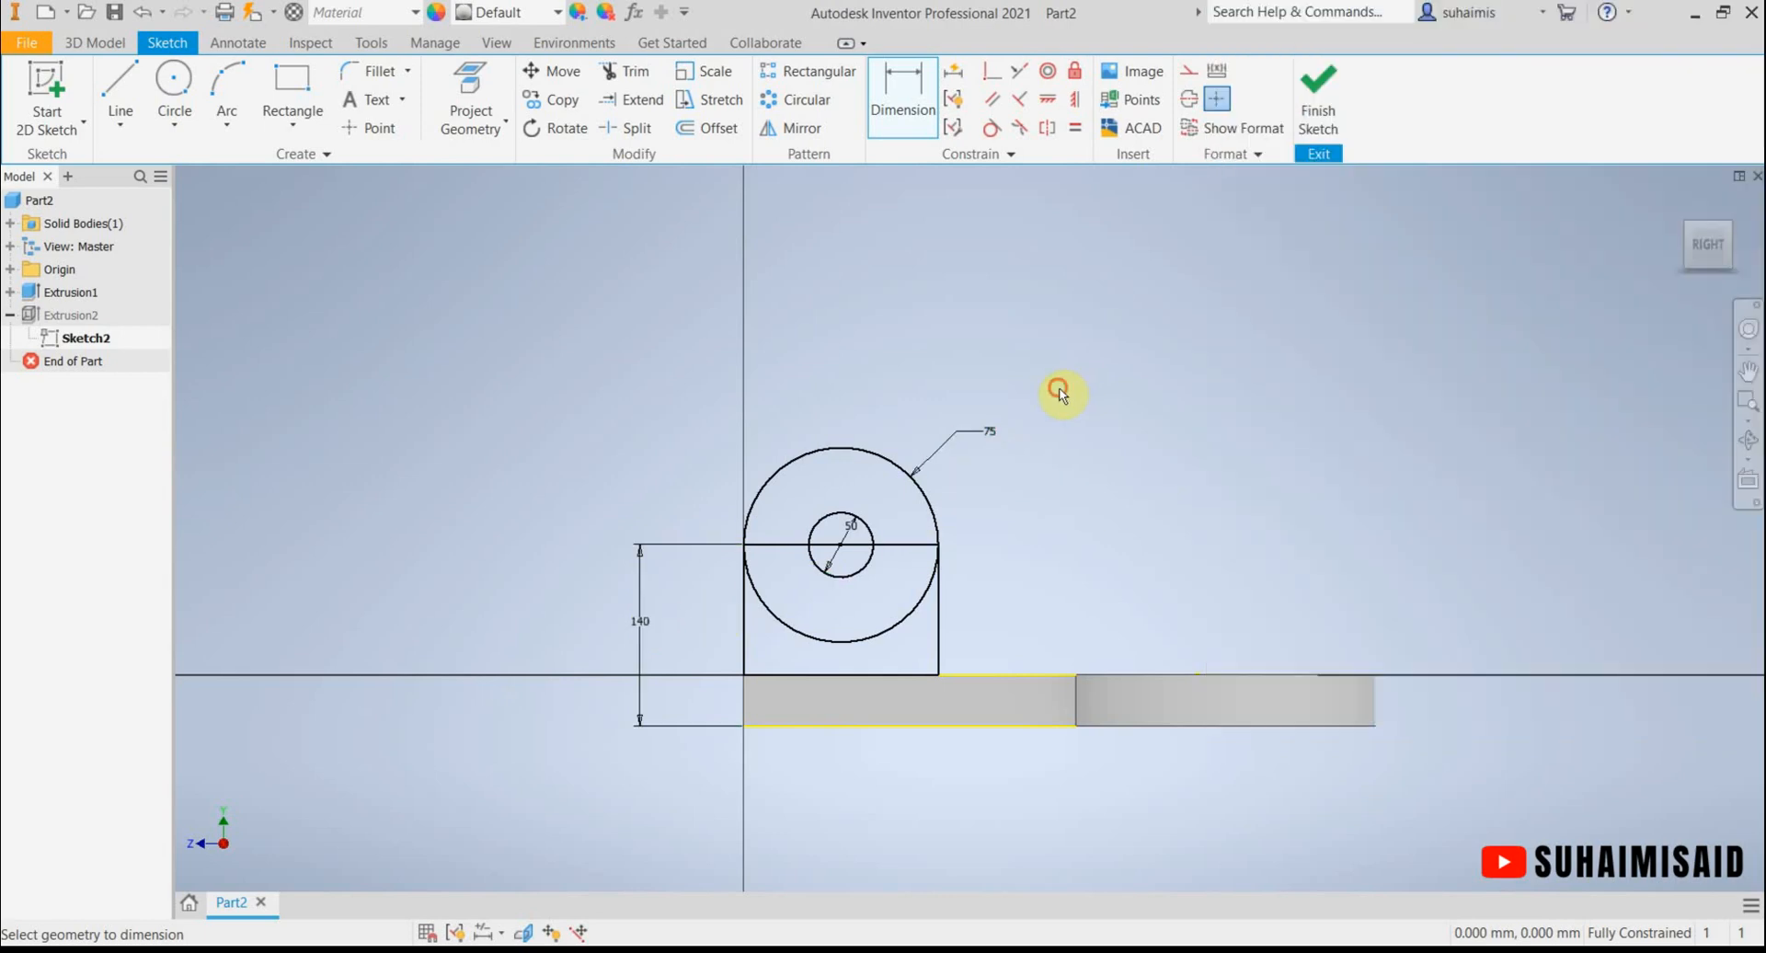
left_click(1339, 123)
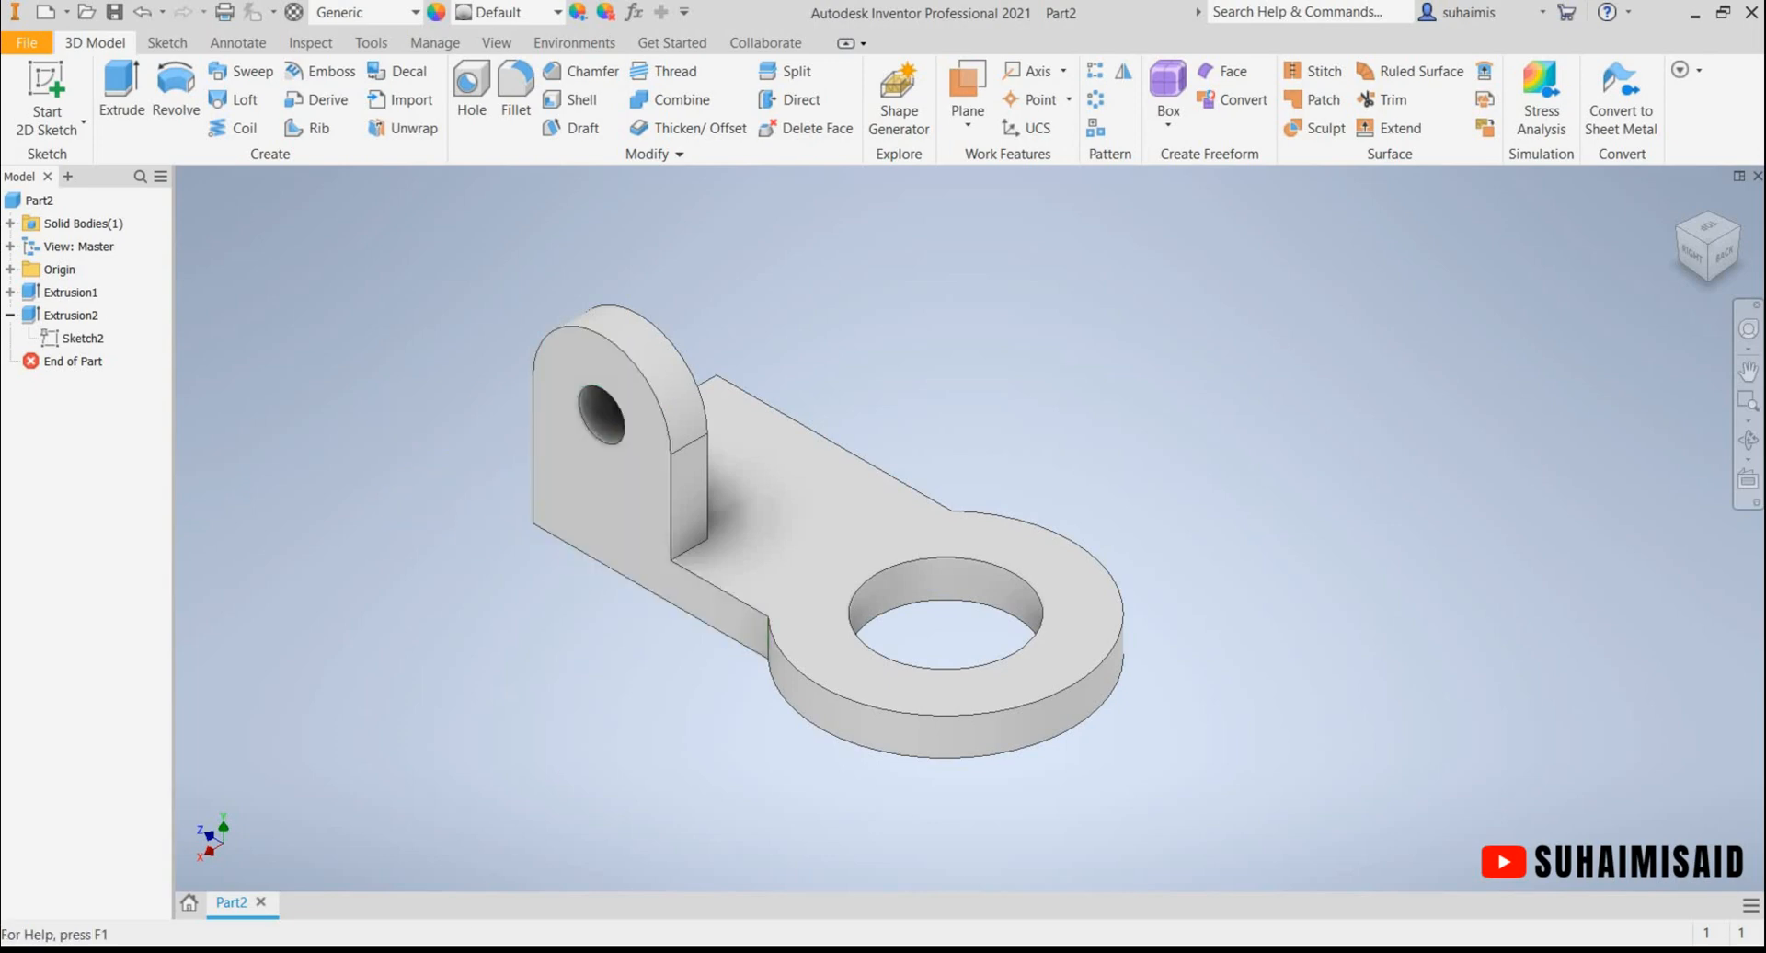
Start a new 2D sketch on the base's straight side face opposite the existing lug.
key("alt+Tab")
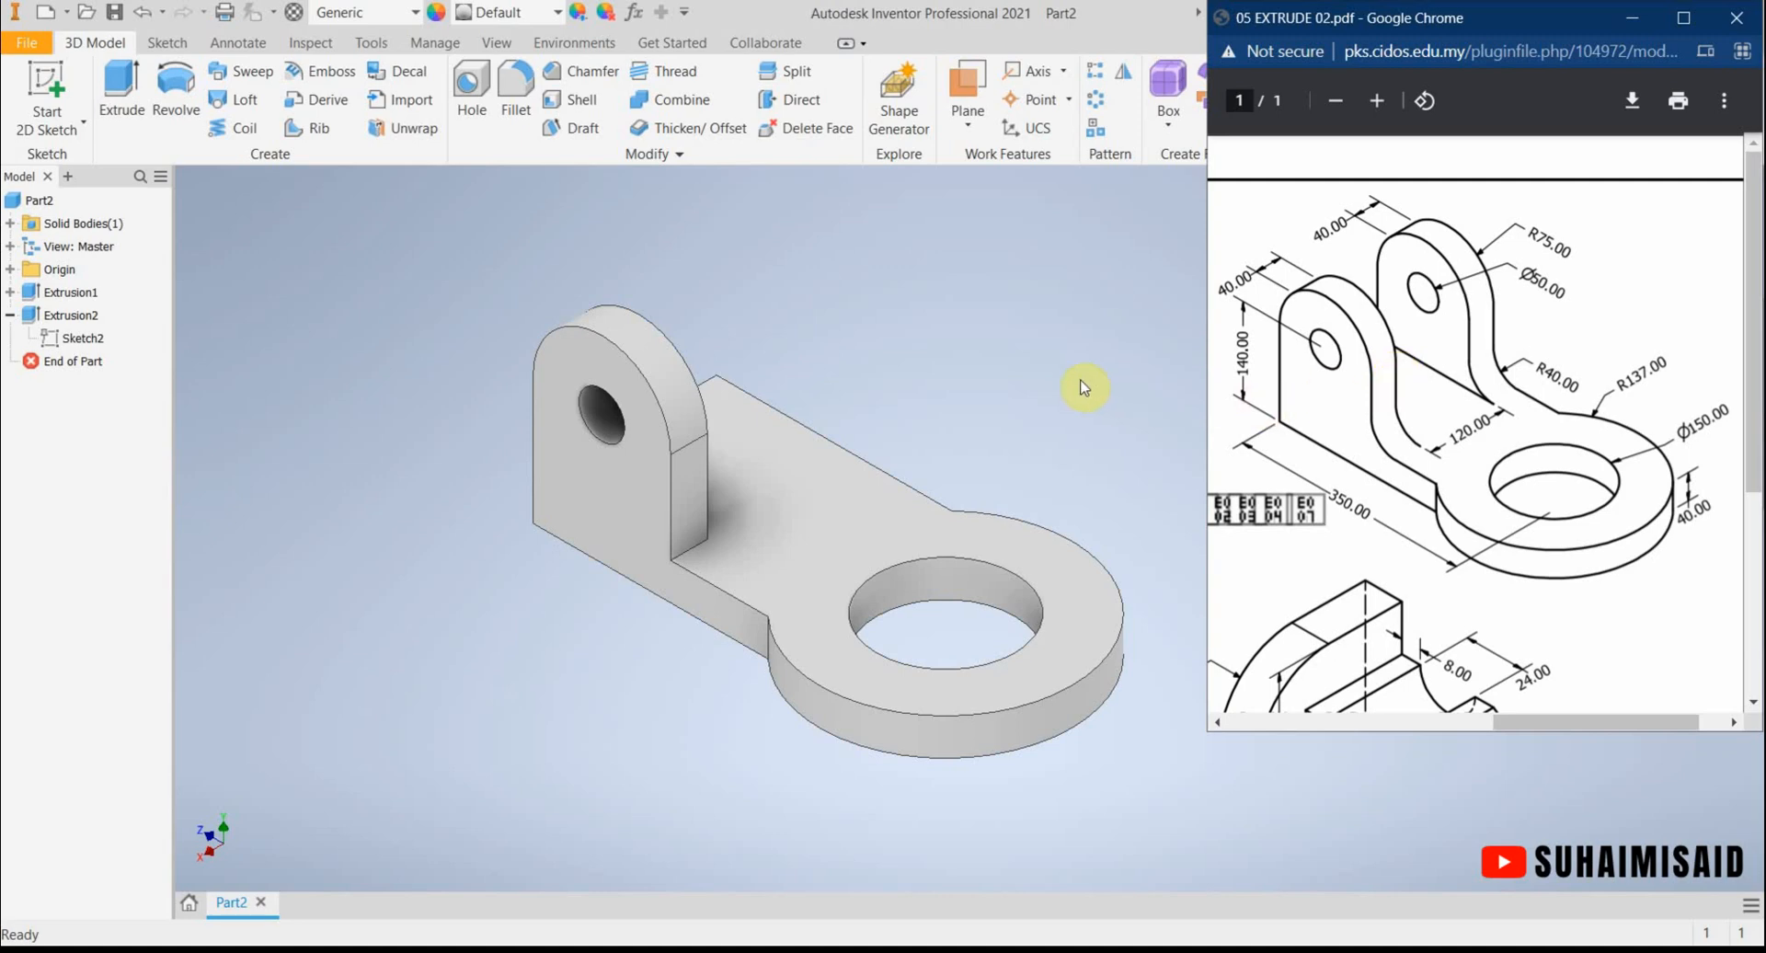
left_click(869, 351)
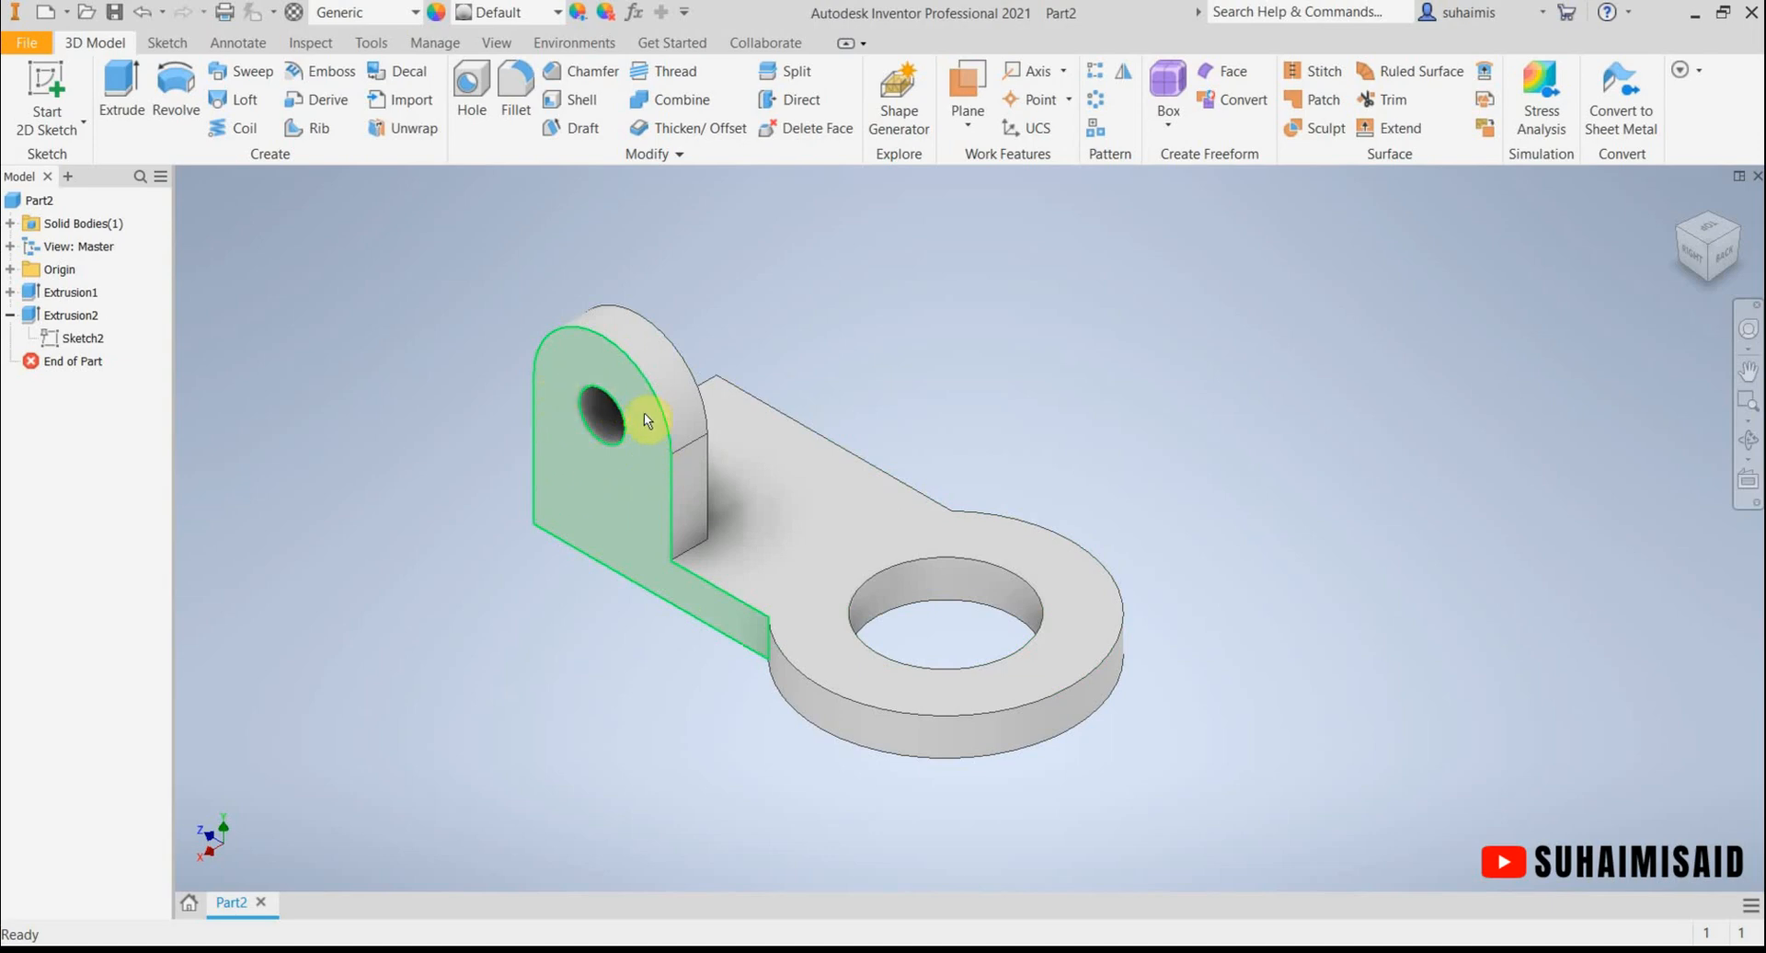
left_click(1741, 237)
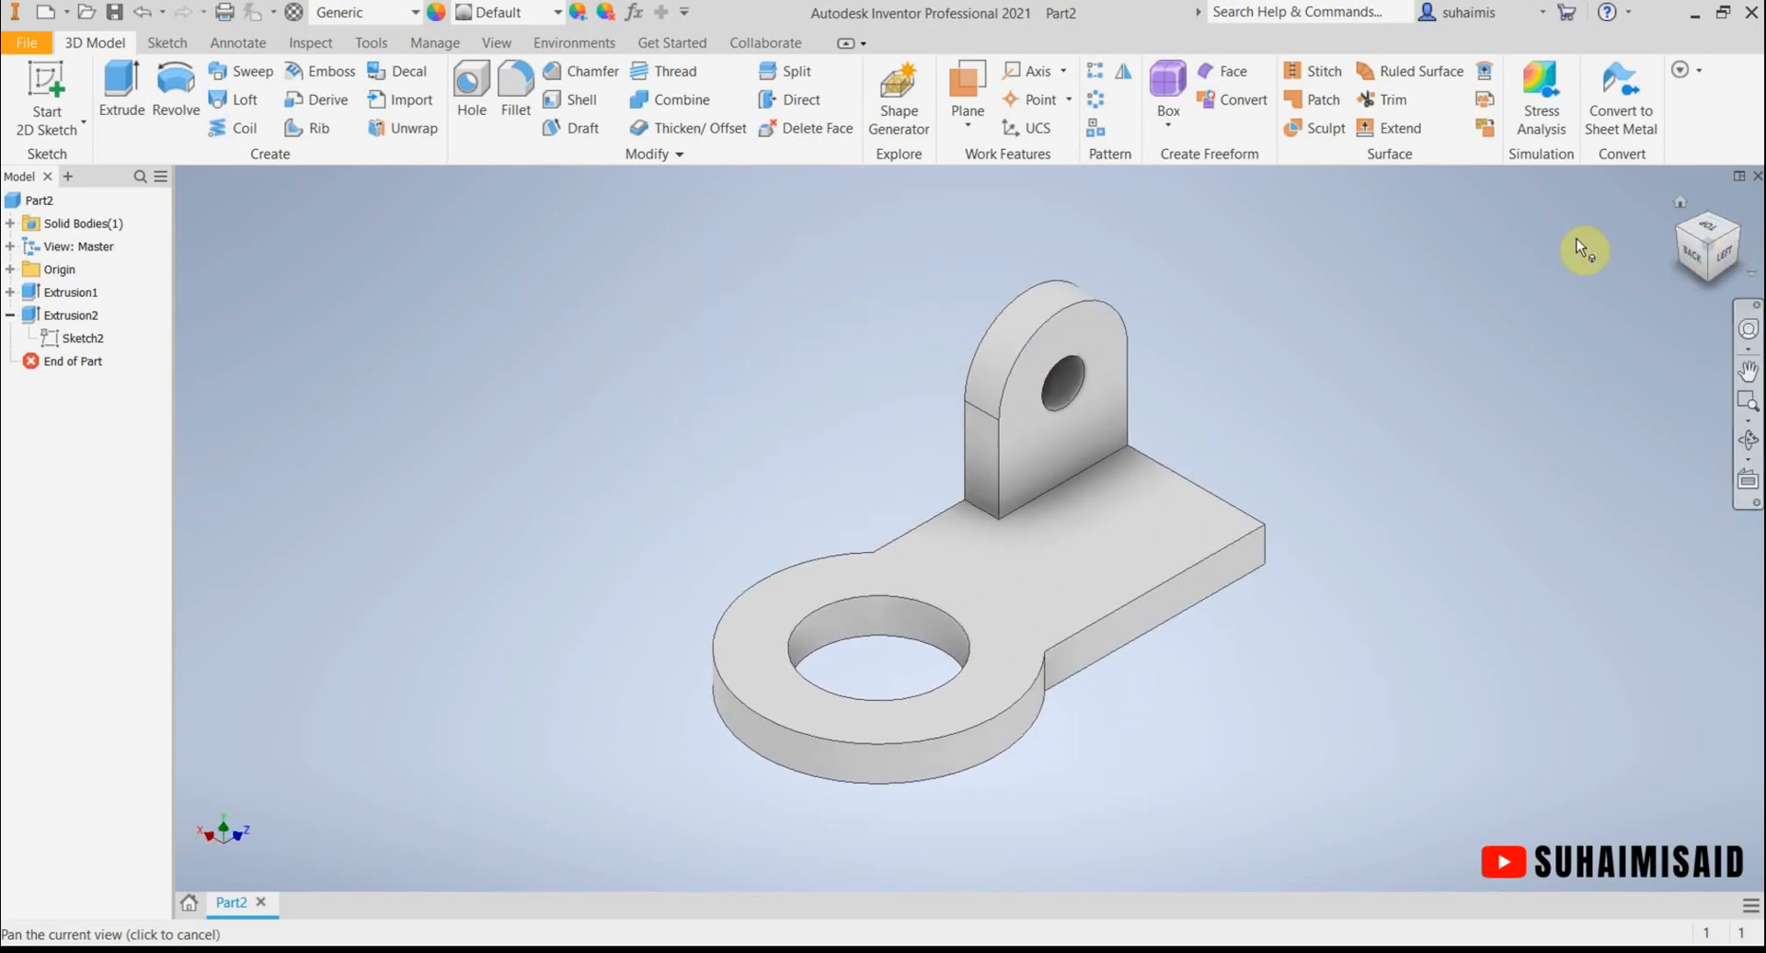
left_click(46, 96)
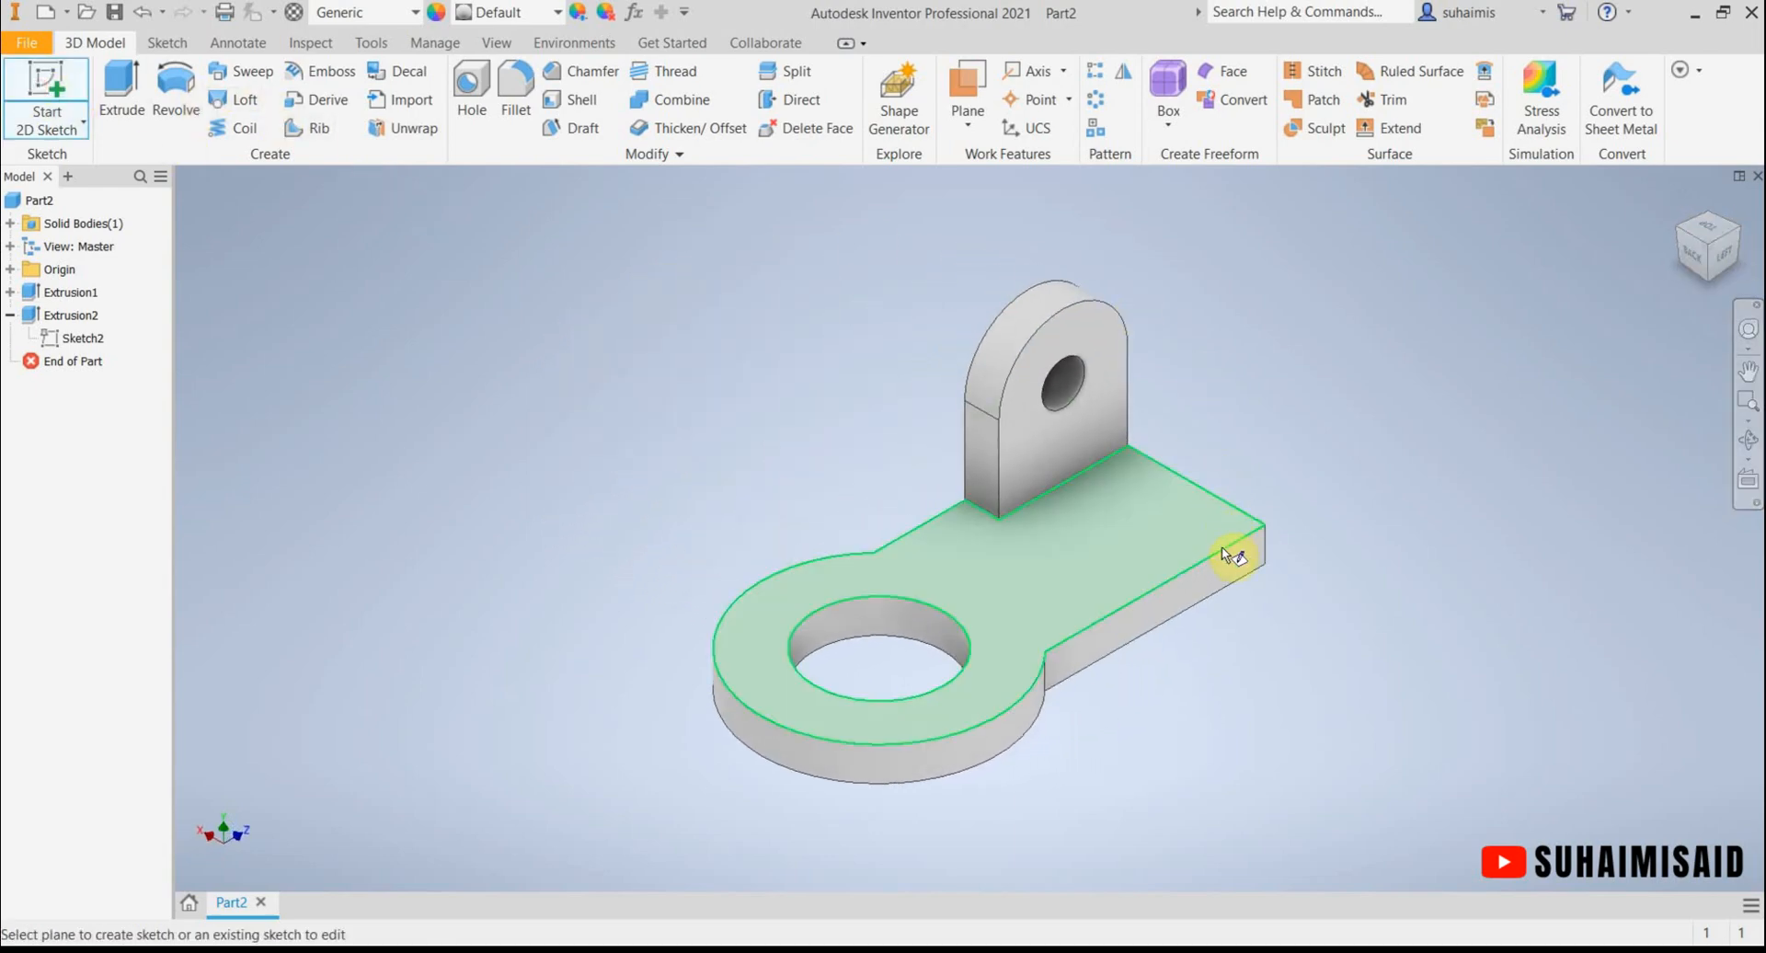
left_click(1223, 570)
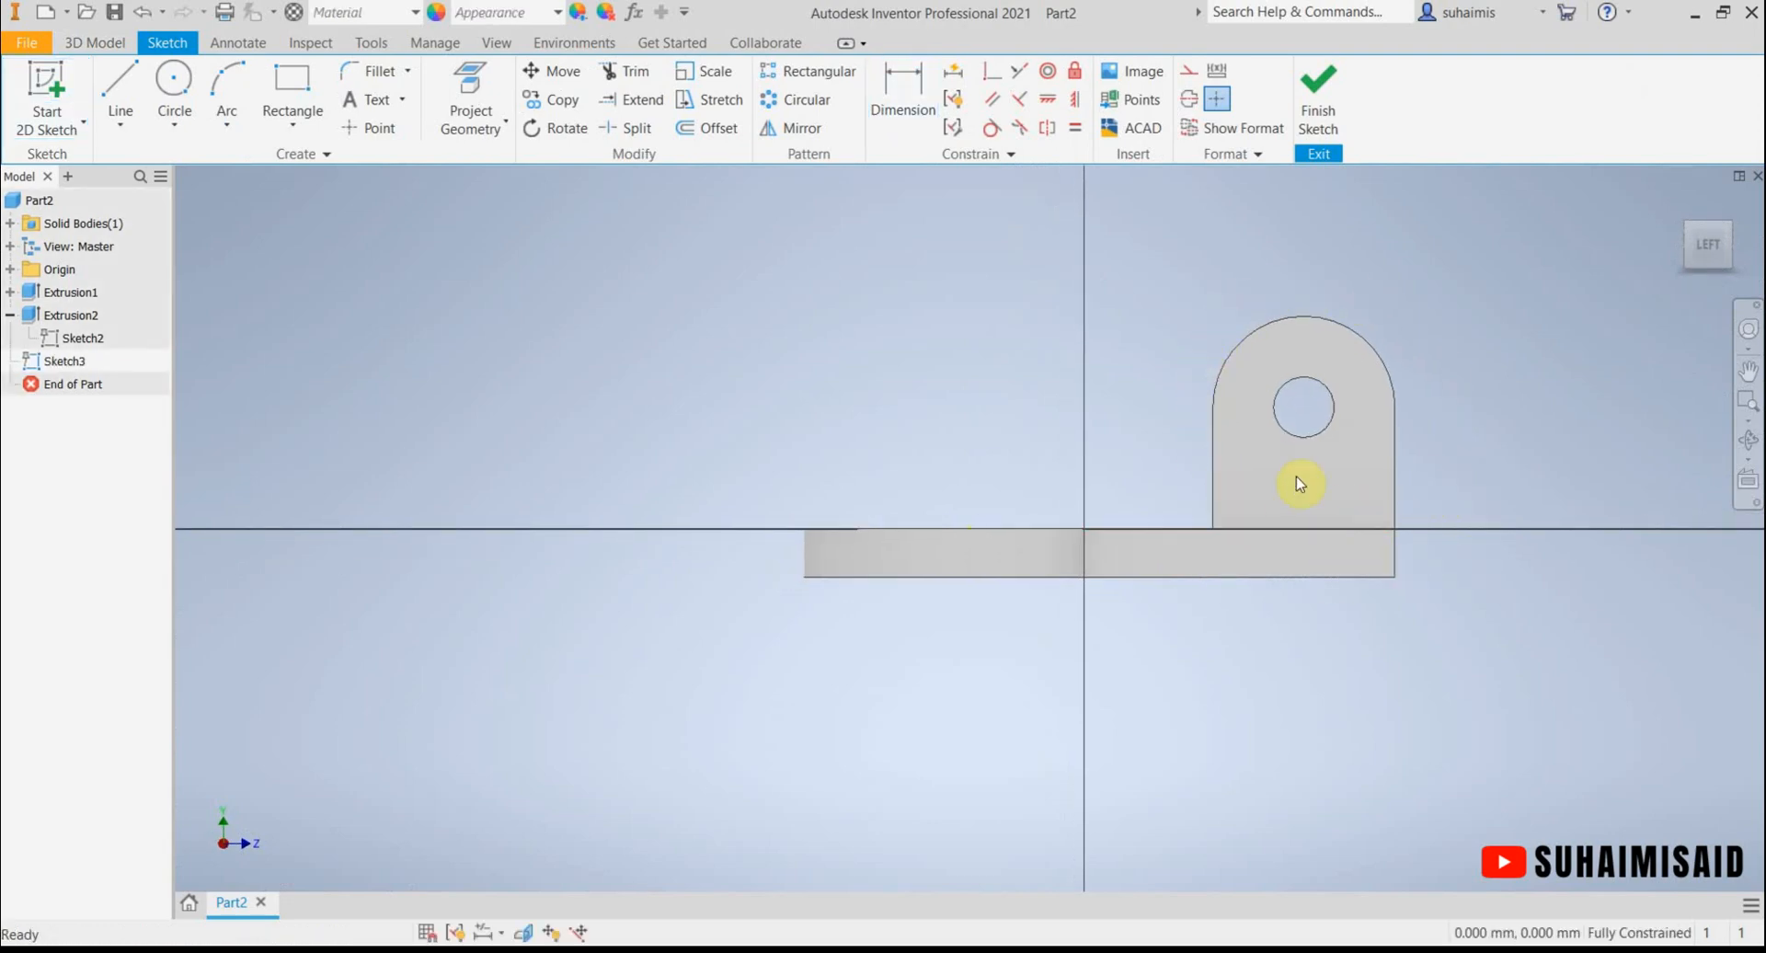
Project the first lug's inner face outline and hole into the new sketch.
middle_click_drag(1491, 455, 1278, 497)
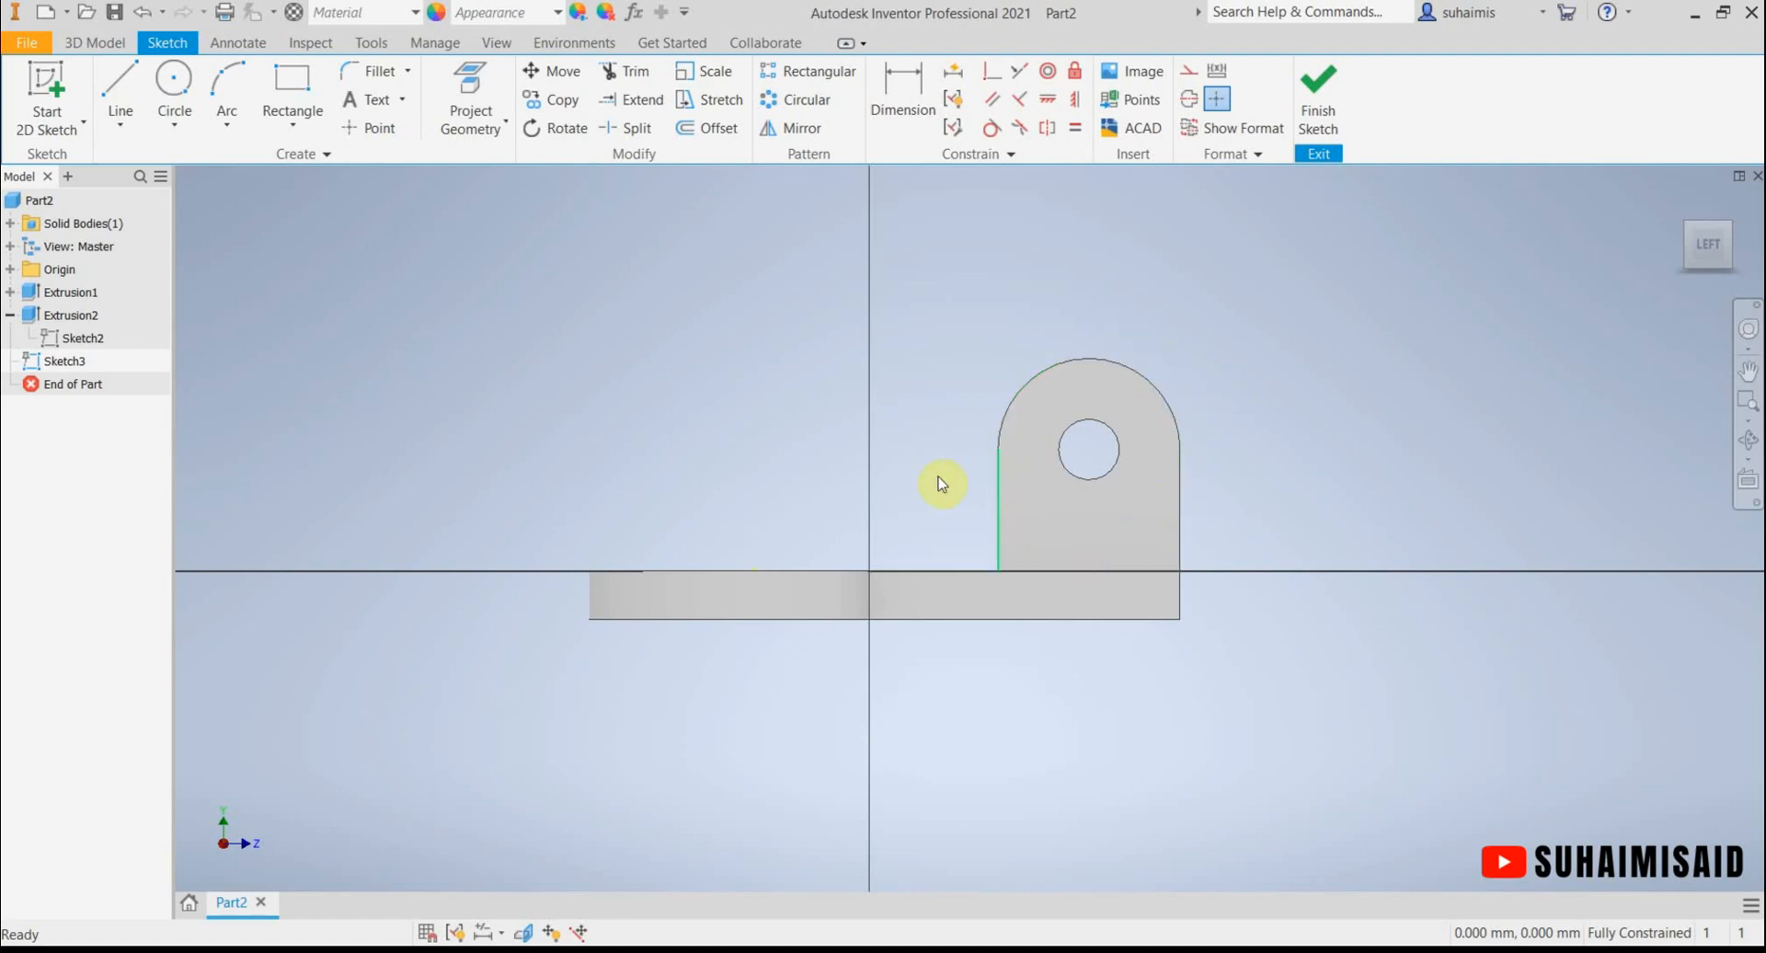
left_click(472, 93)
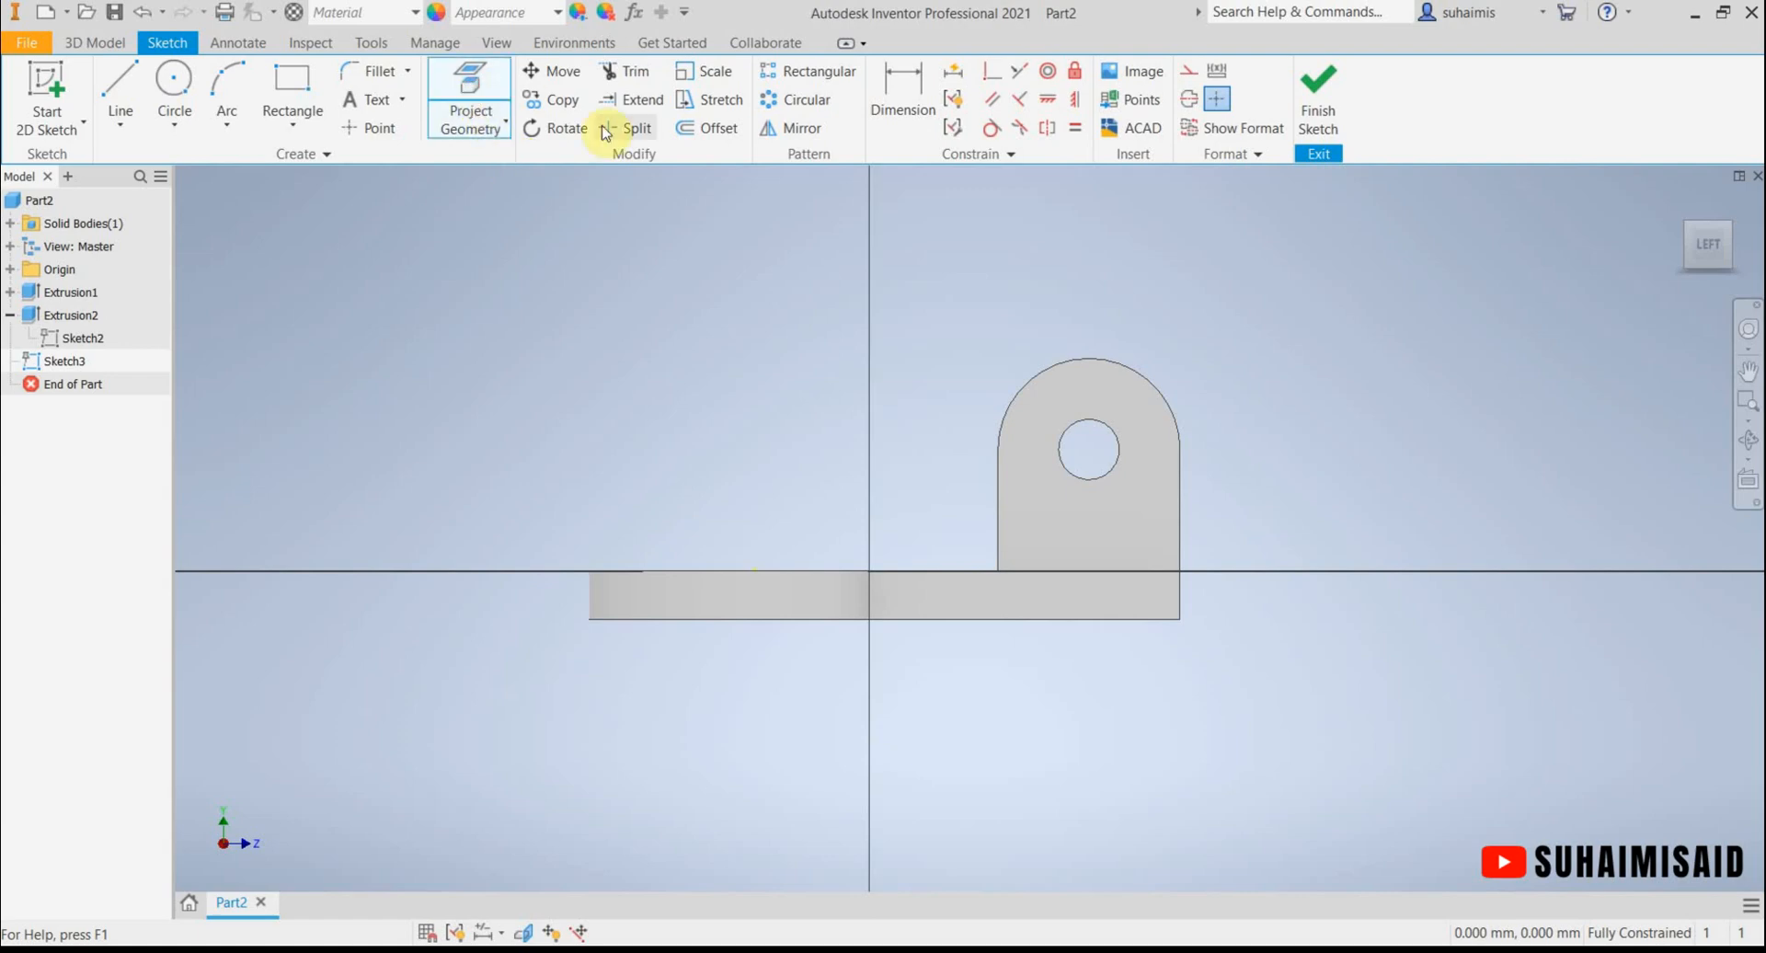
left_click(1072, 521)
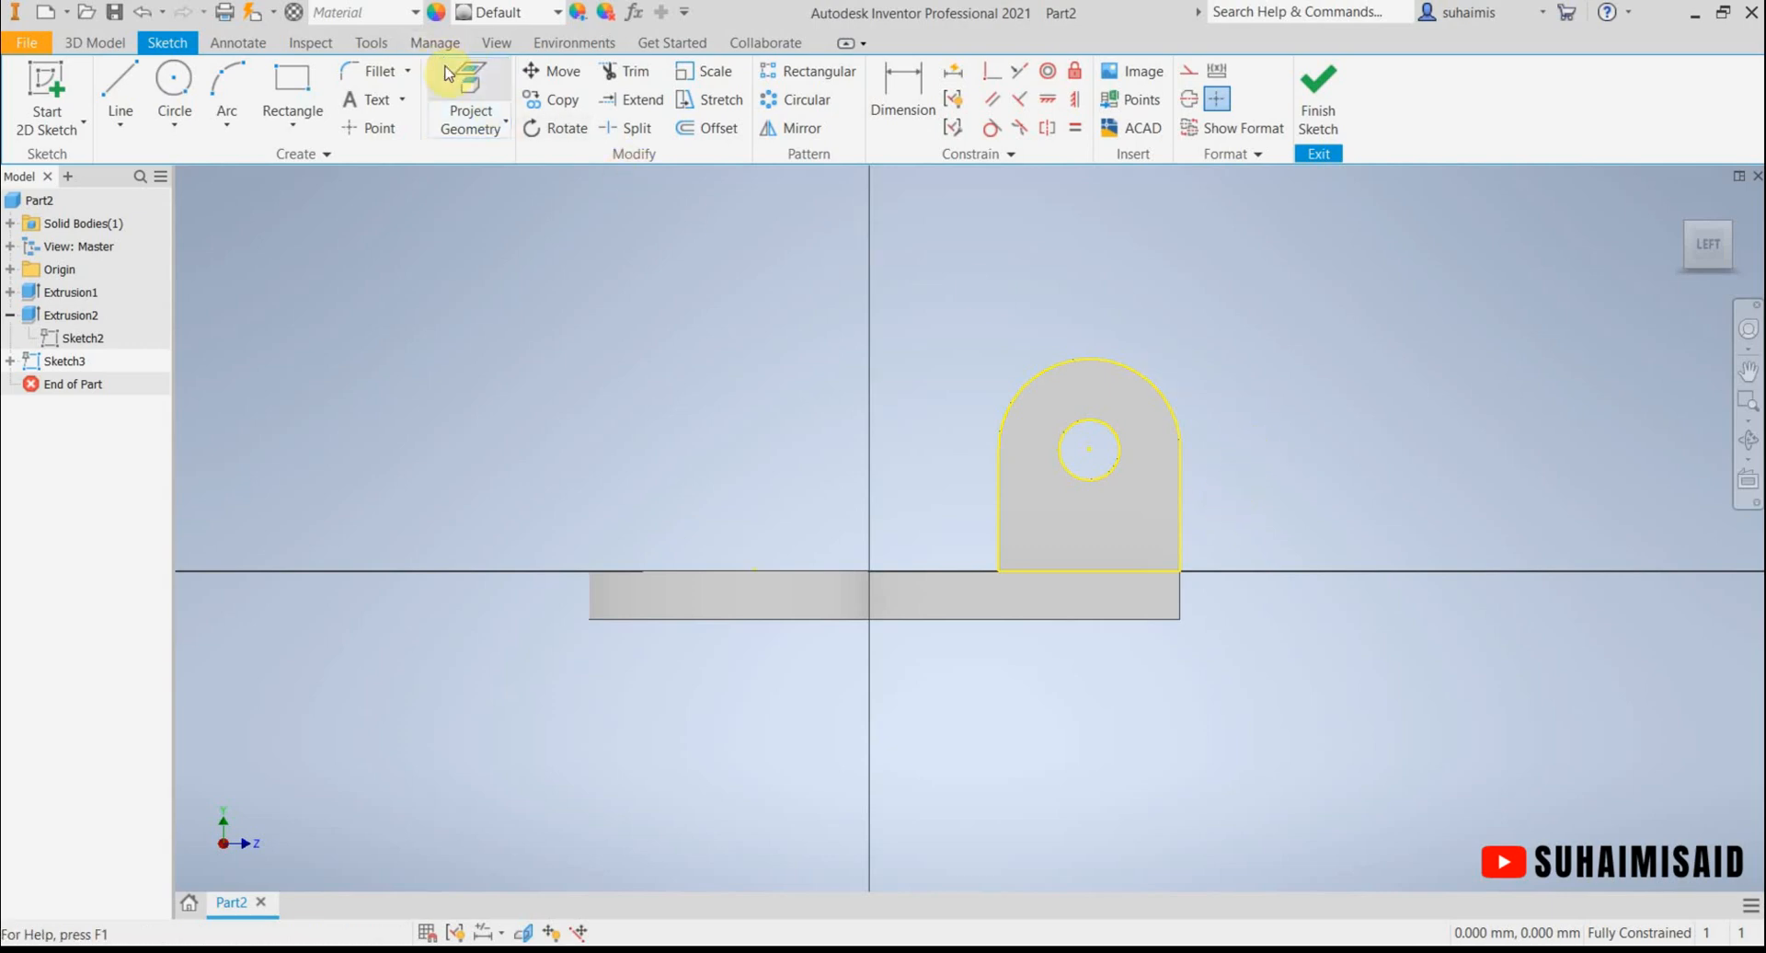
Finish the projected sketch and extrude the lug profile around its hole 40 mm inward over the base as the second lug.
left_click(1049, 515)
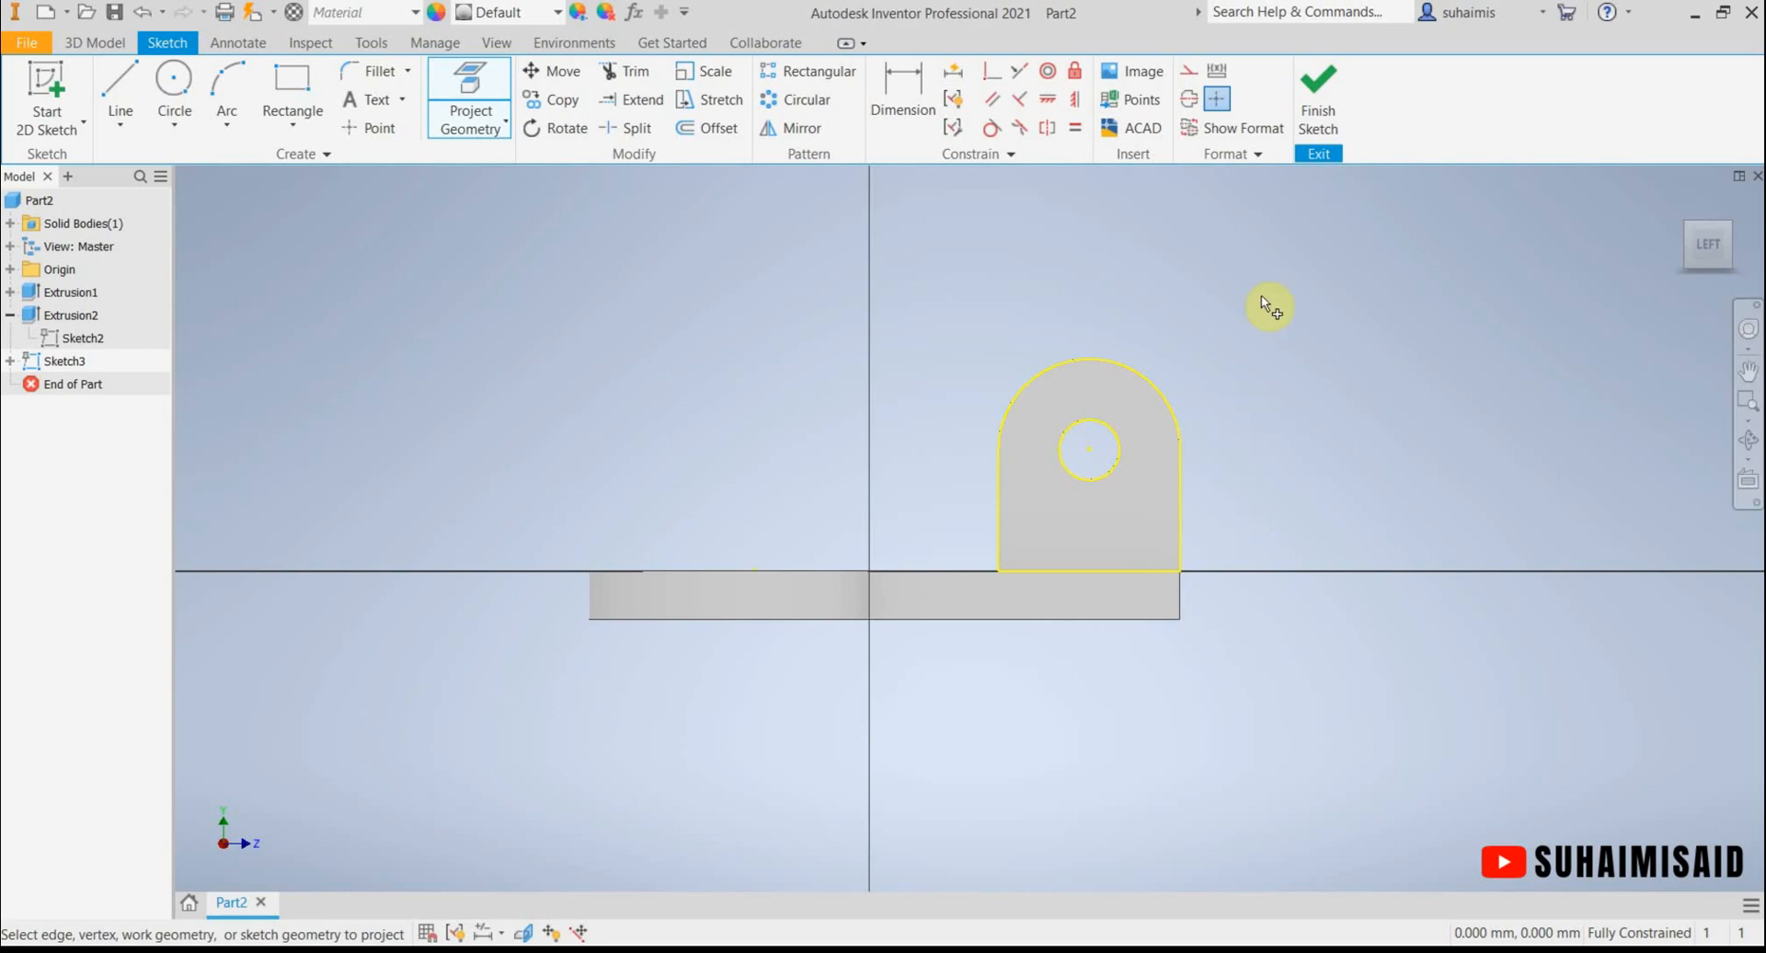
left_click(1311, 127)
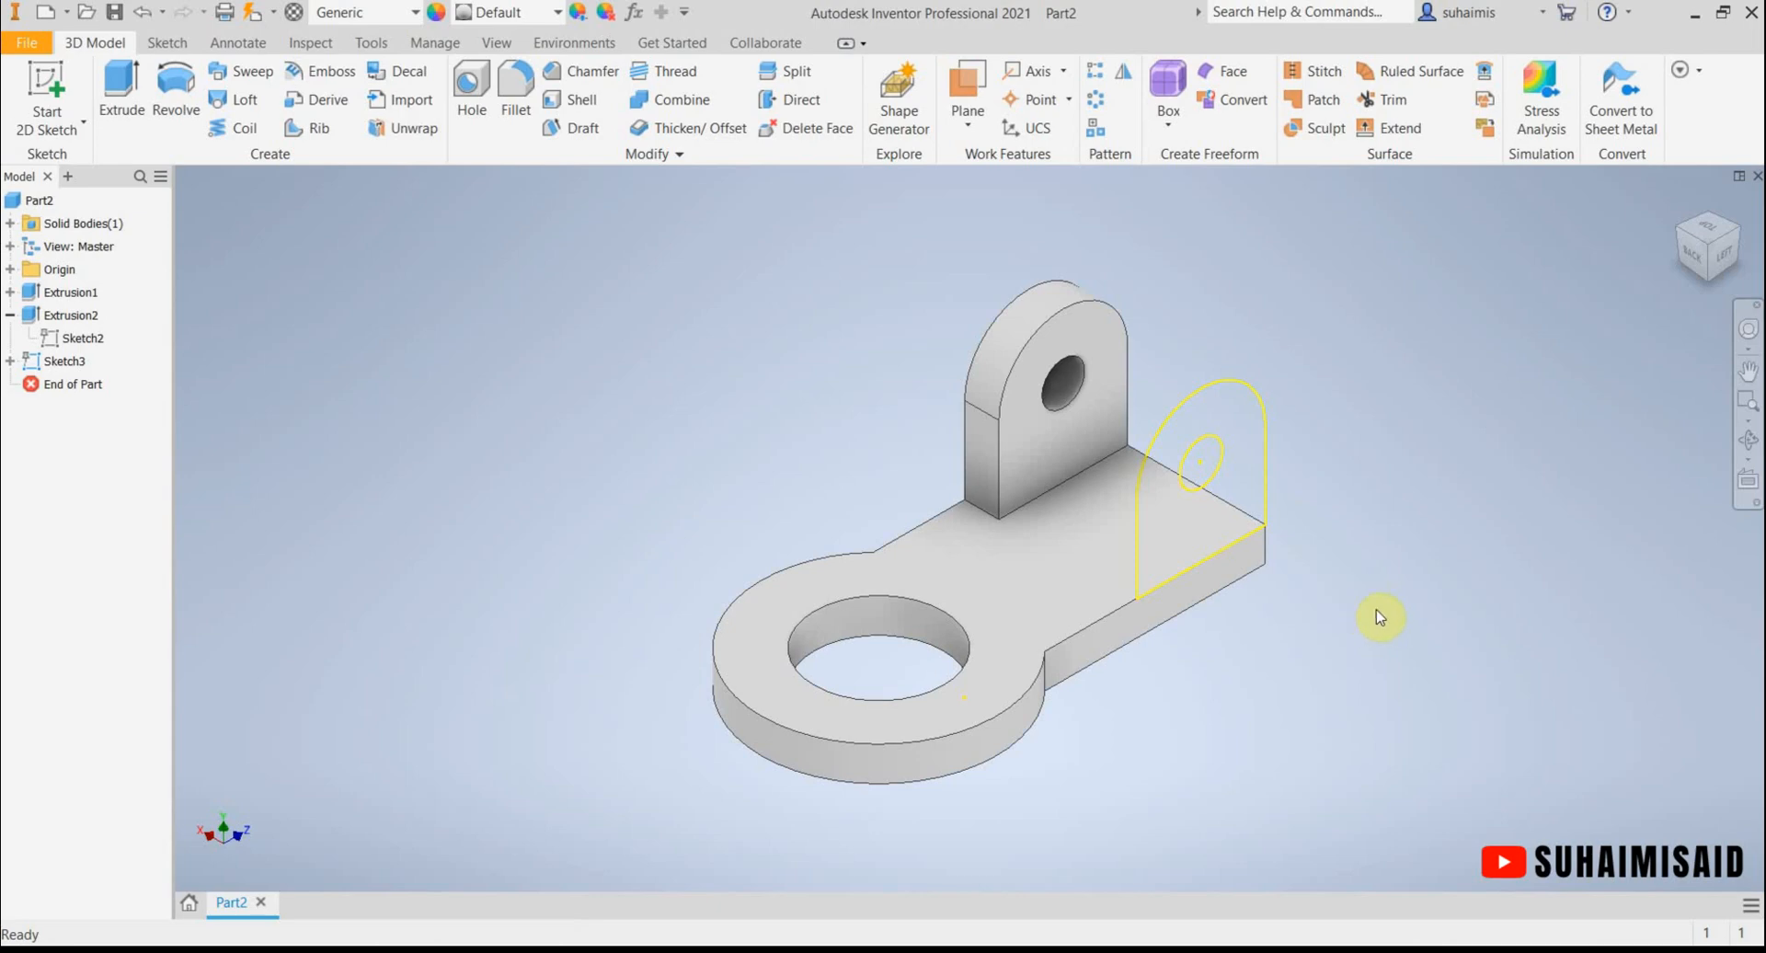
left_click(127, 92)
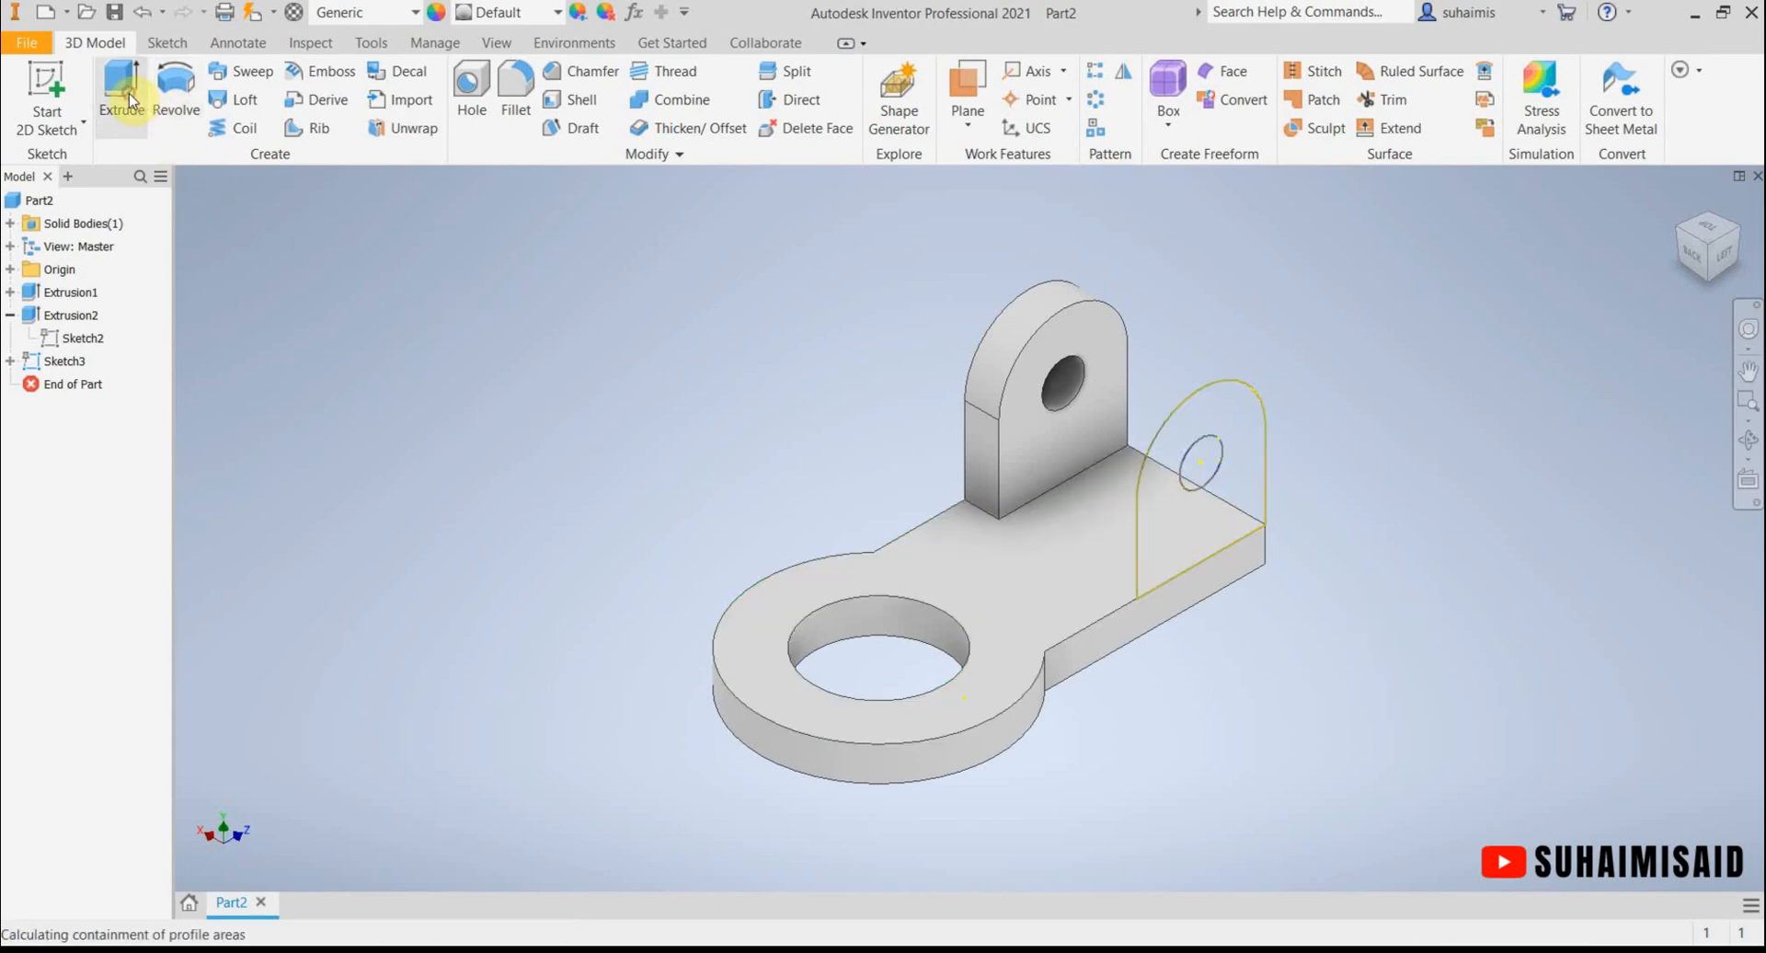
left_click(1159, 552)
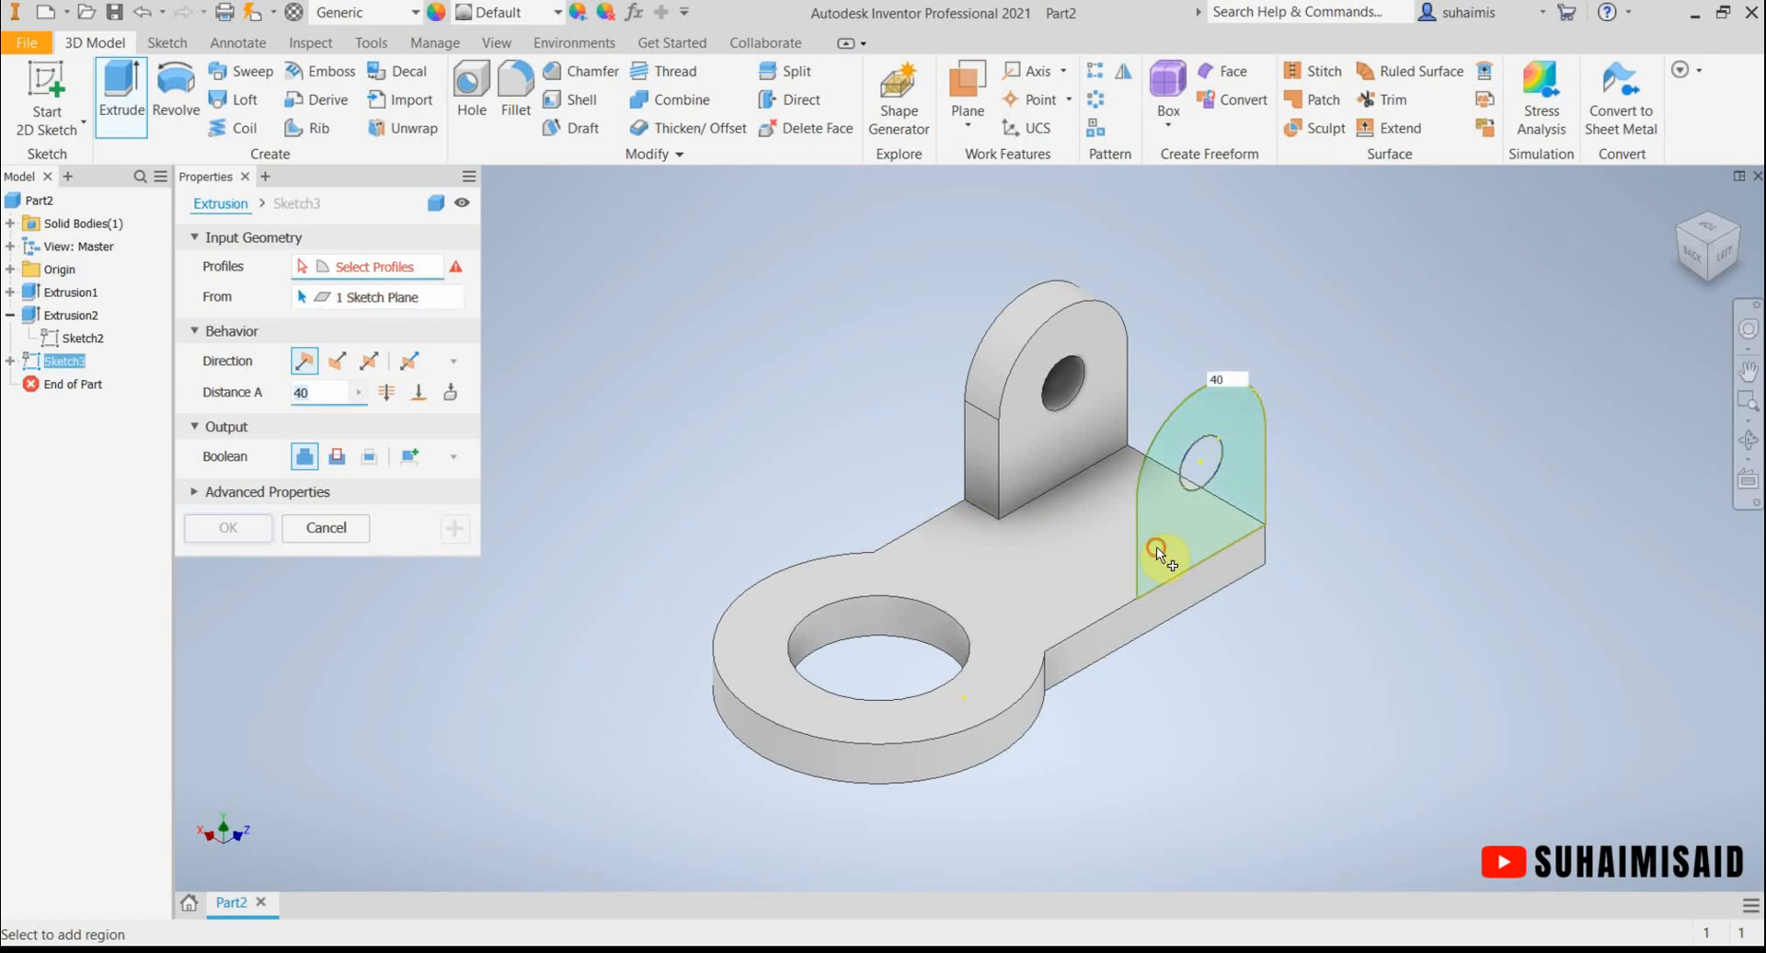
left_click(339, 362)
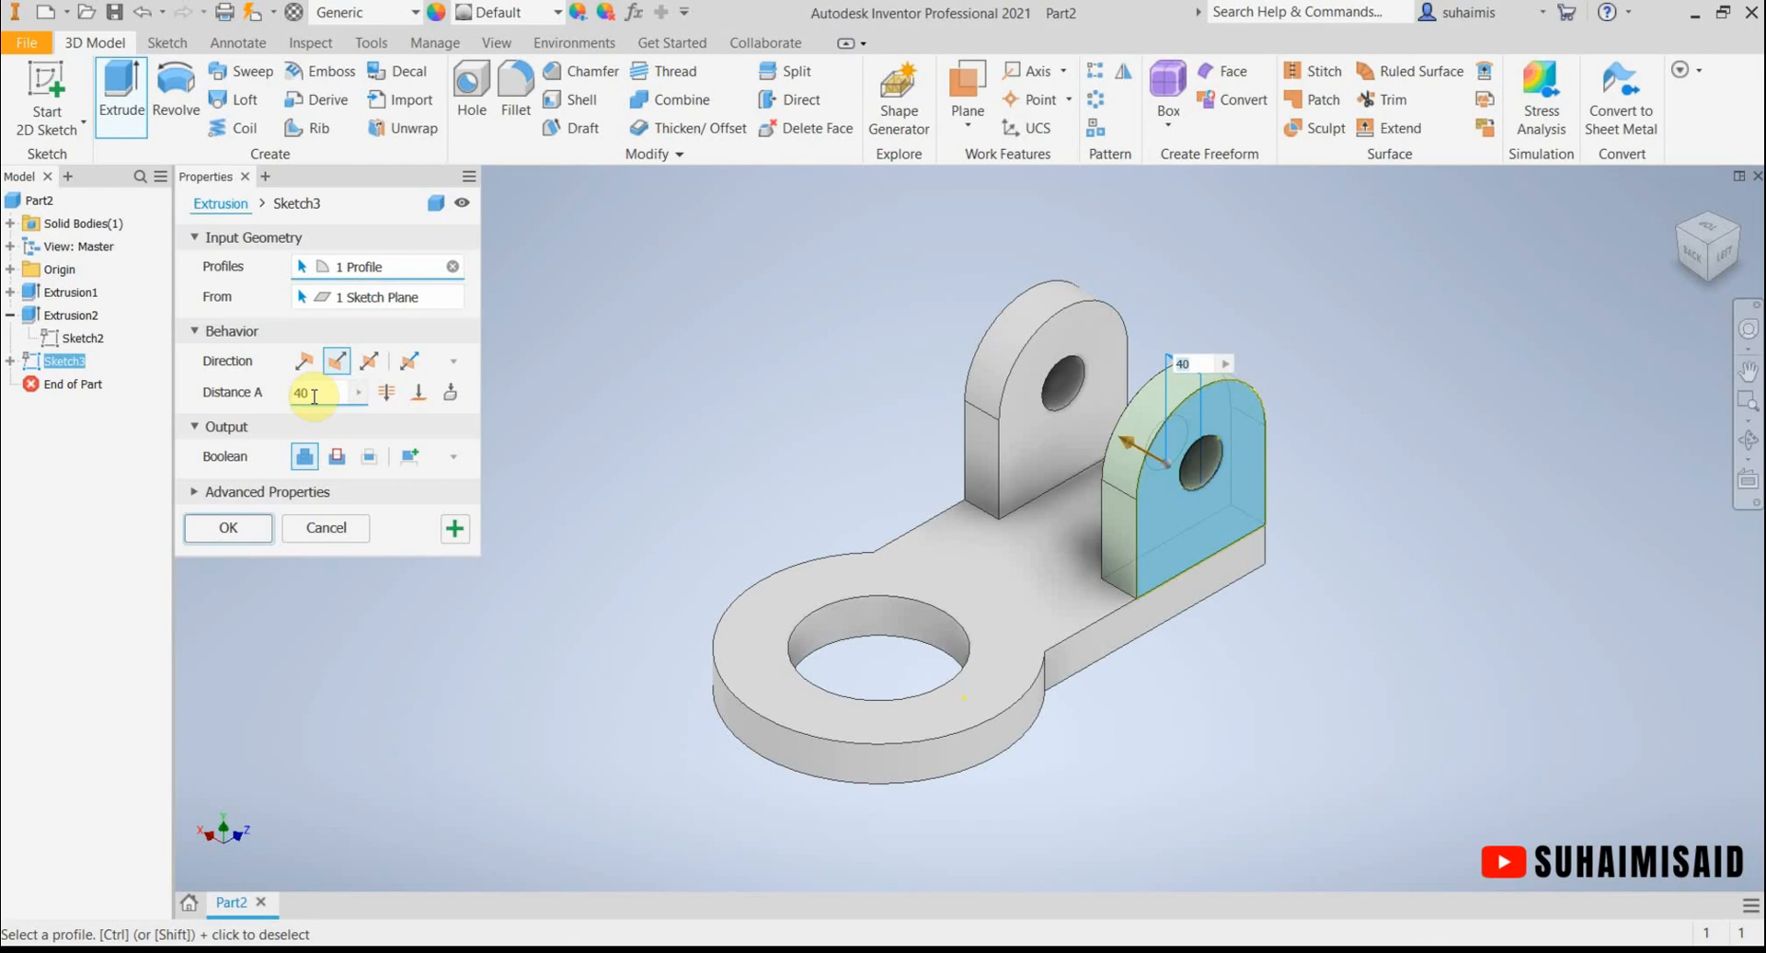
left_click(225, 532)
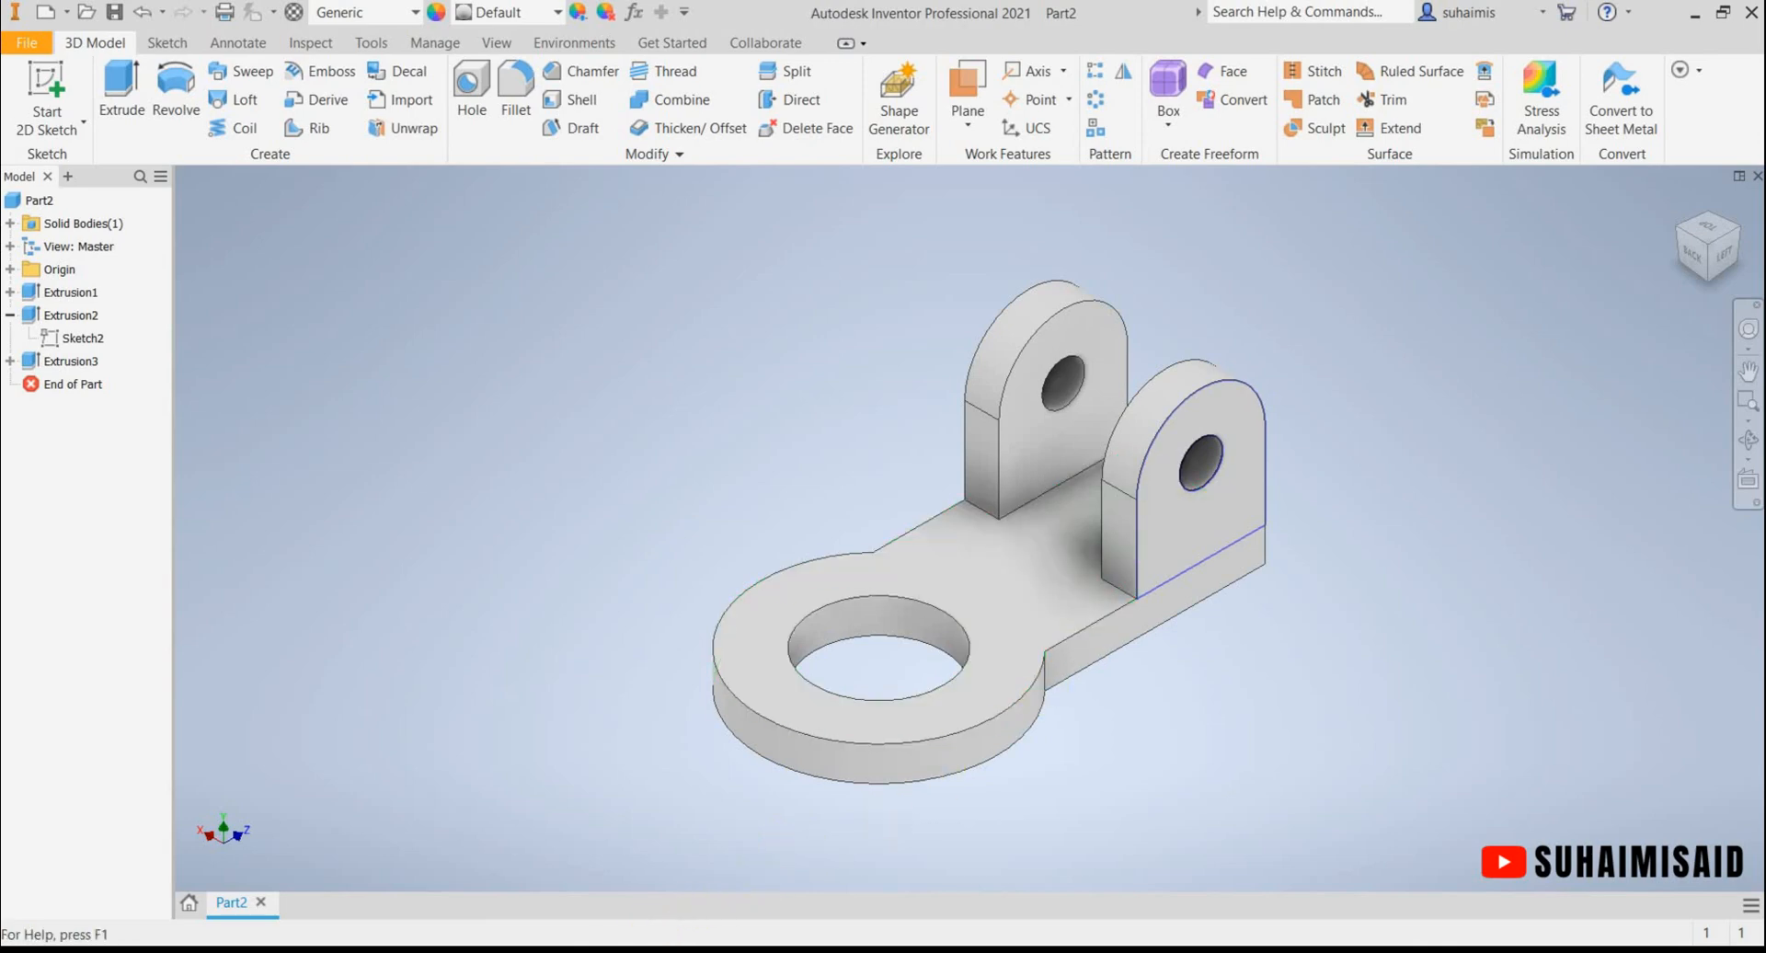
Check the fillet radius in the exercise drawing and fillet the edges where both lugs meet the base's top face with a 40 mm radius.
left_click(671, 950)
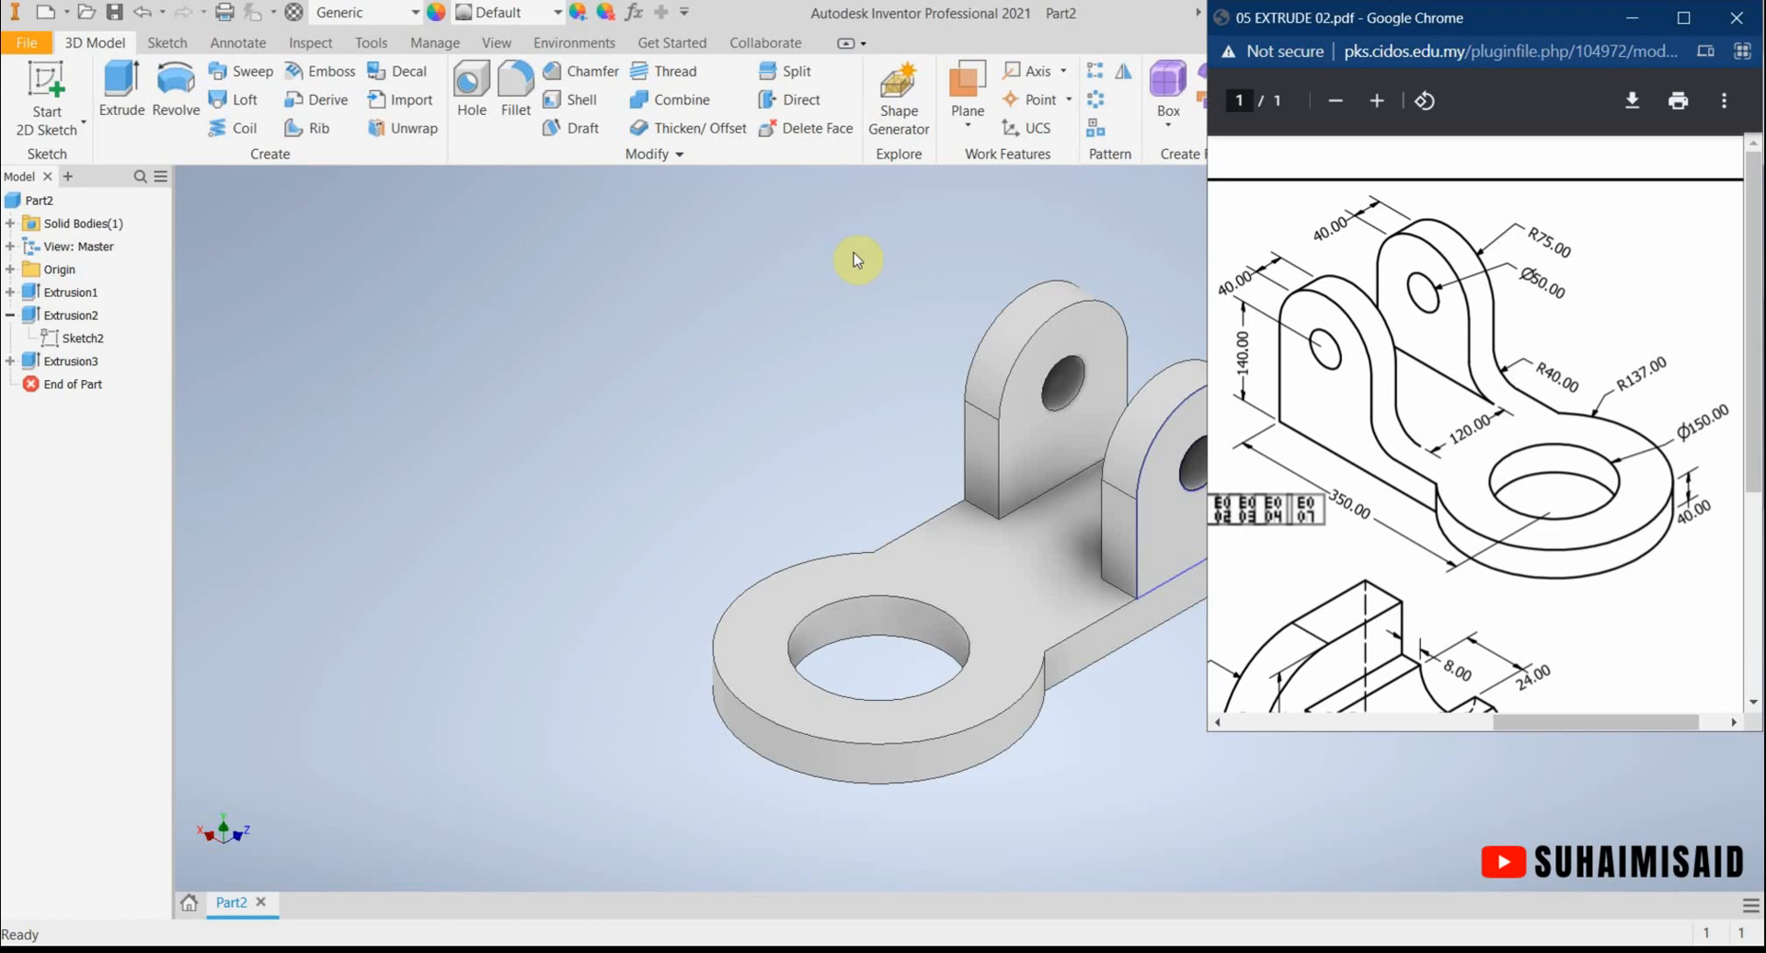
left_click(636, 258)
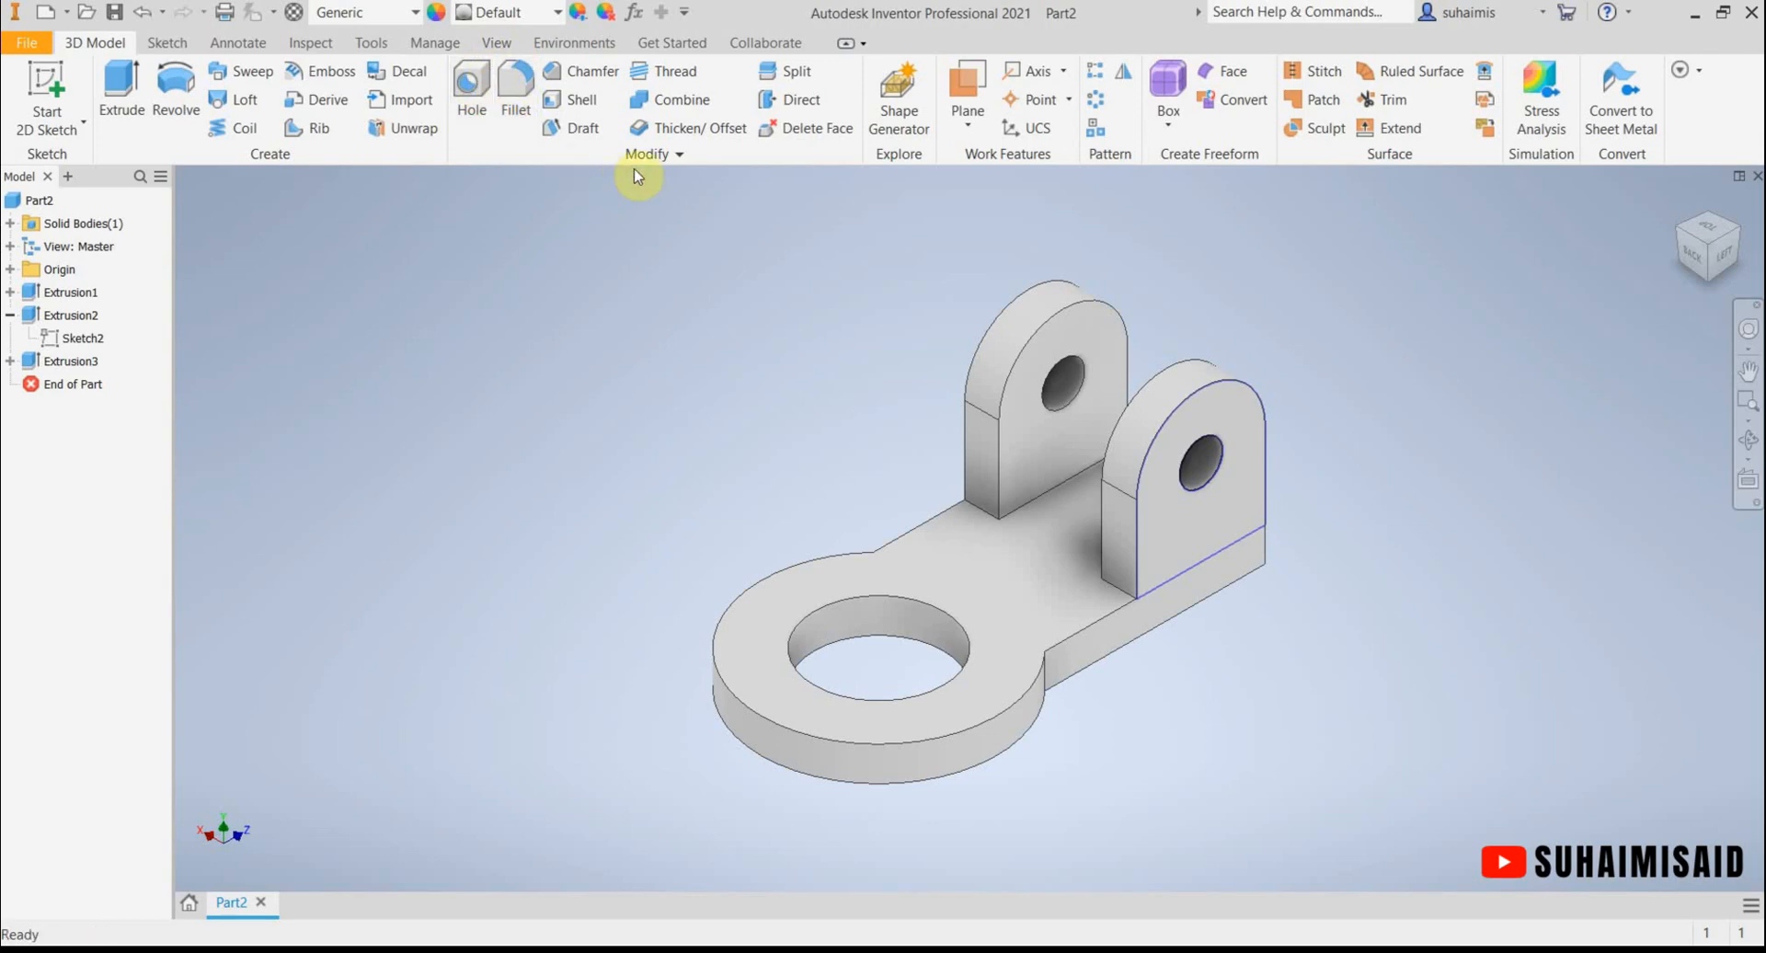
left_click(518, 113)
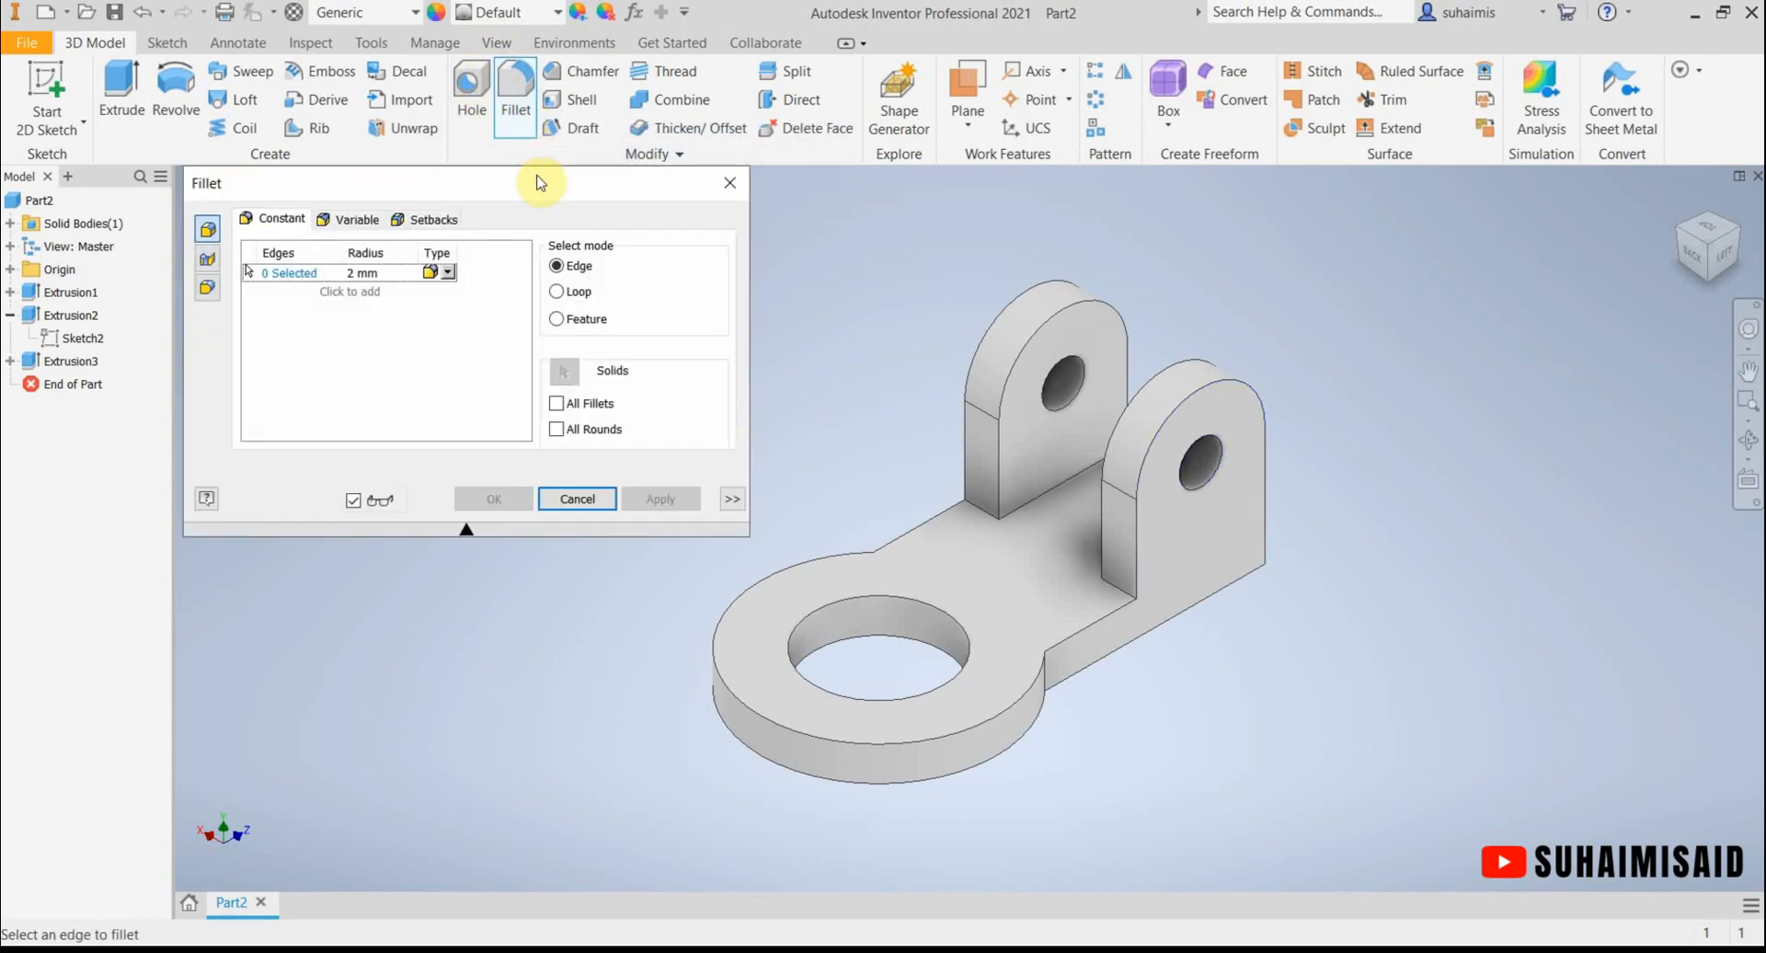
left_click_drag(540, 189, 573, 231)
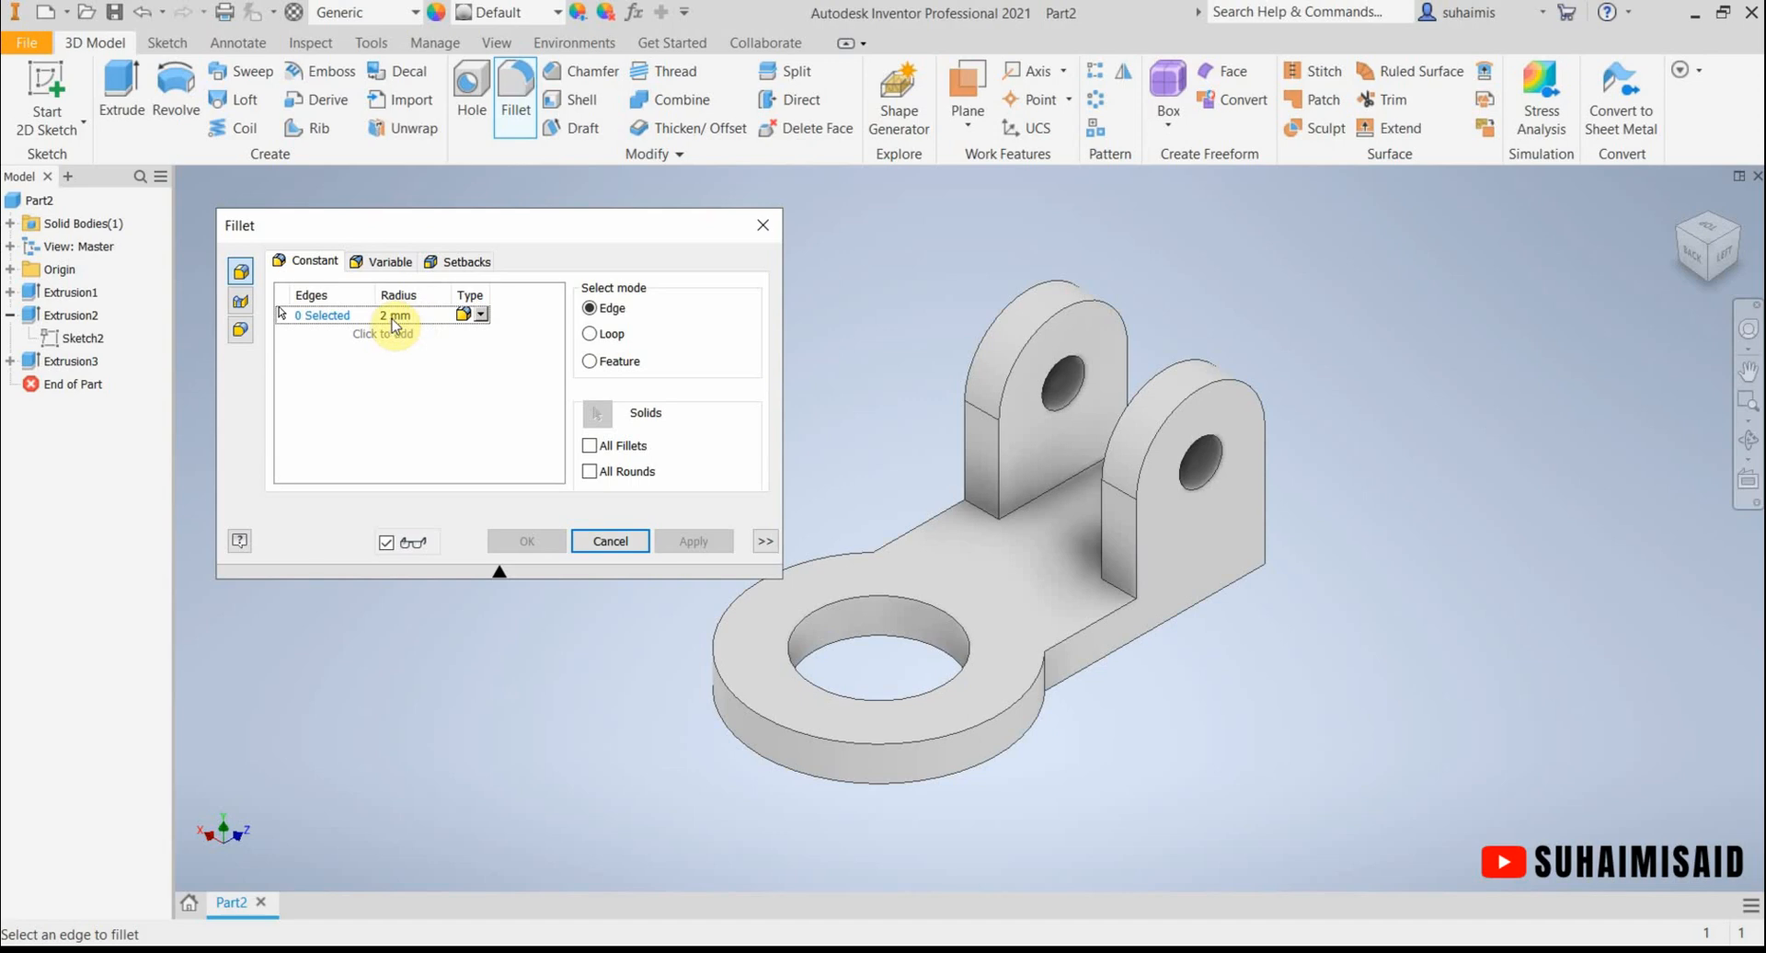
left_click(553, 949)
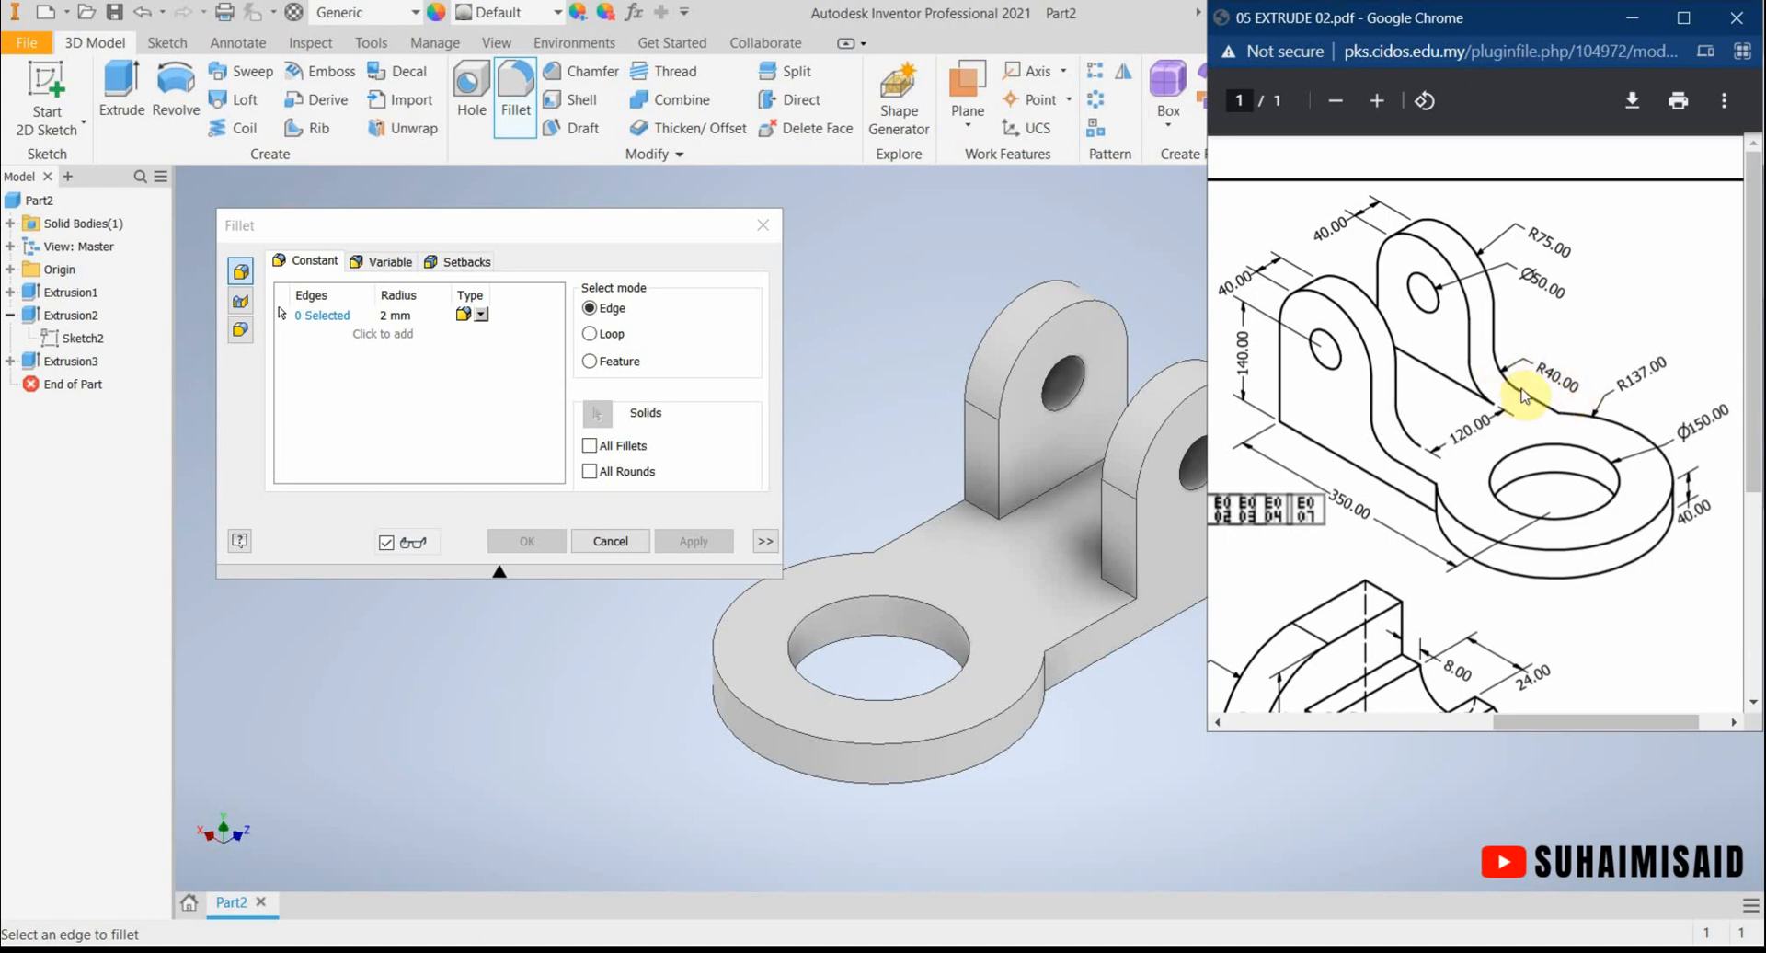
left_click(391, 317)
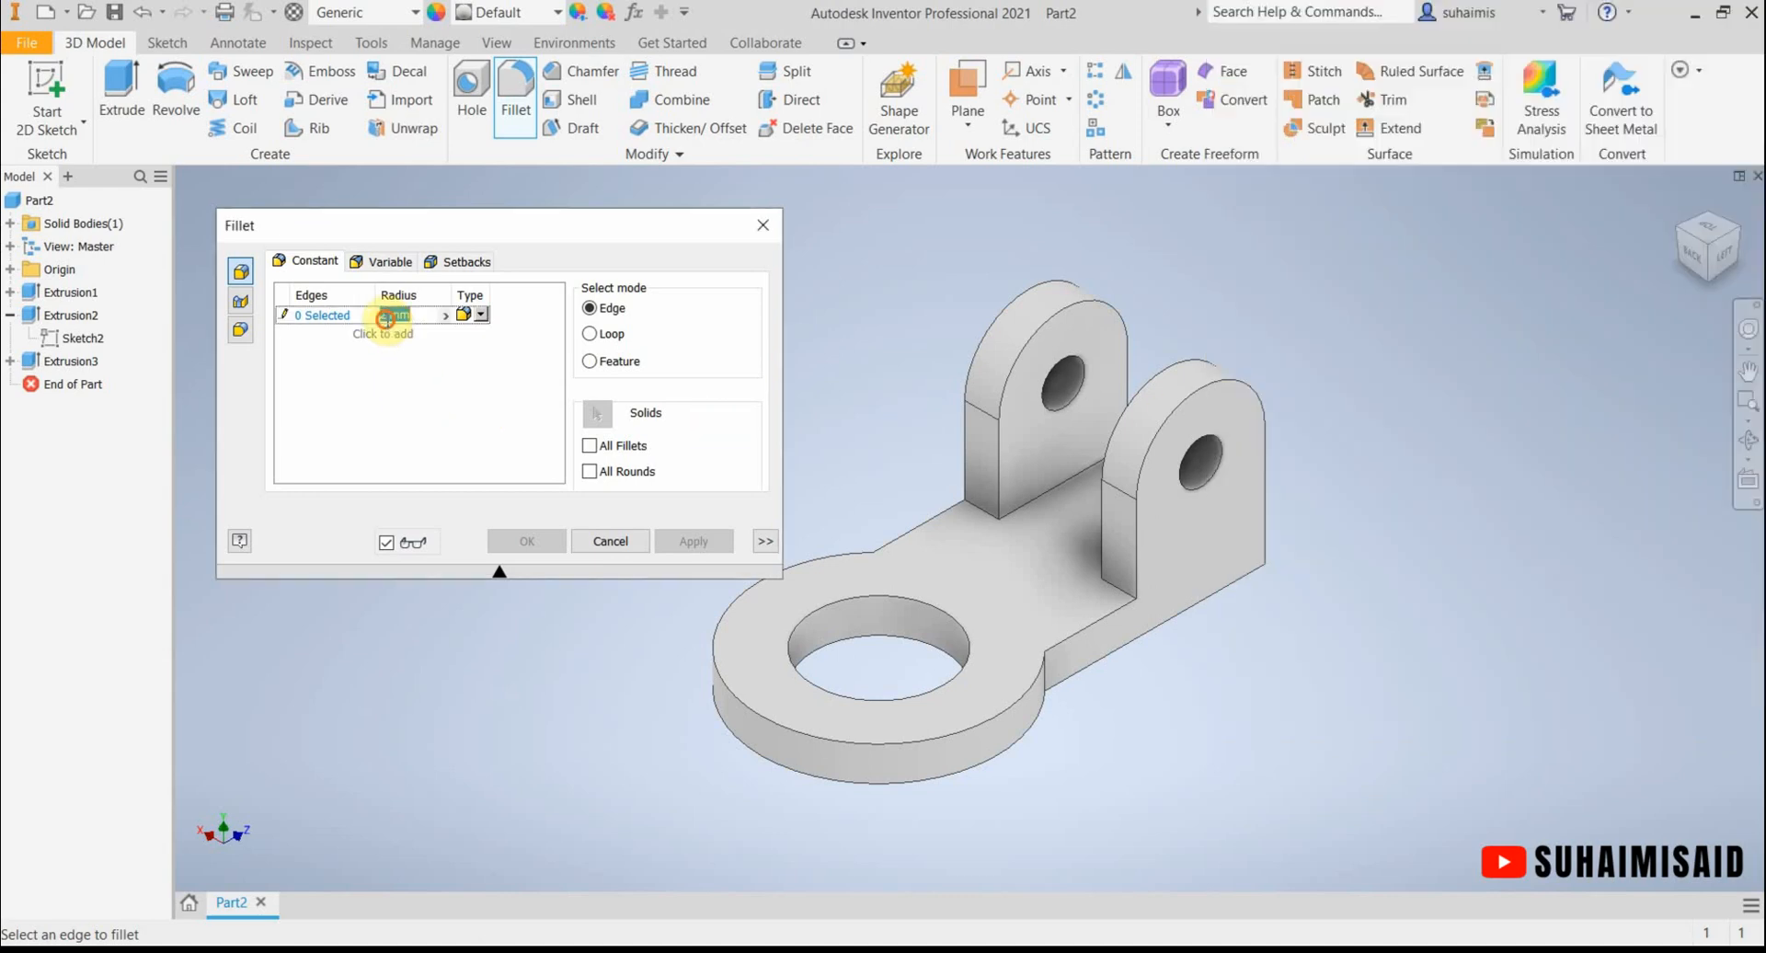
left_click(387, 317)
type("40")
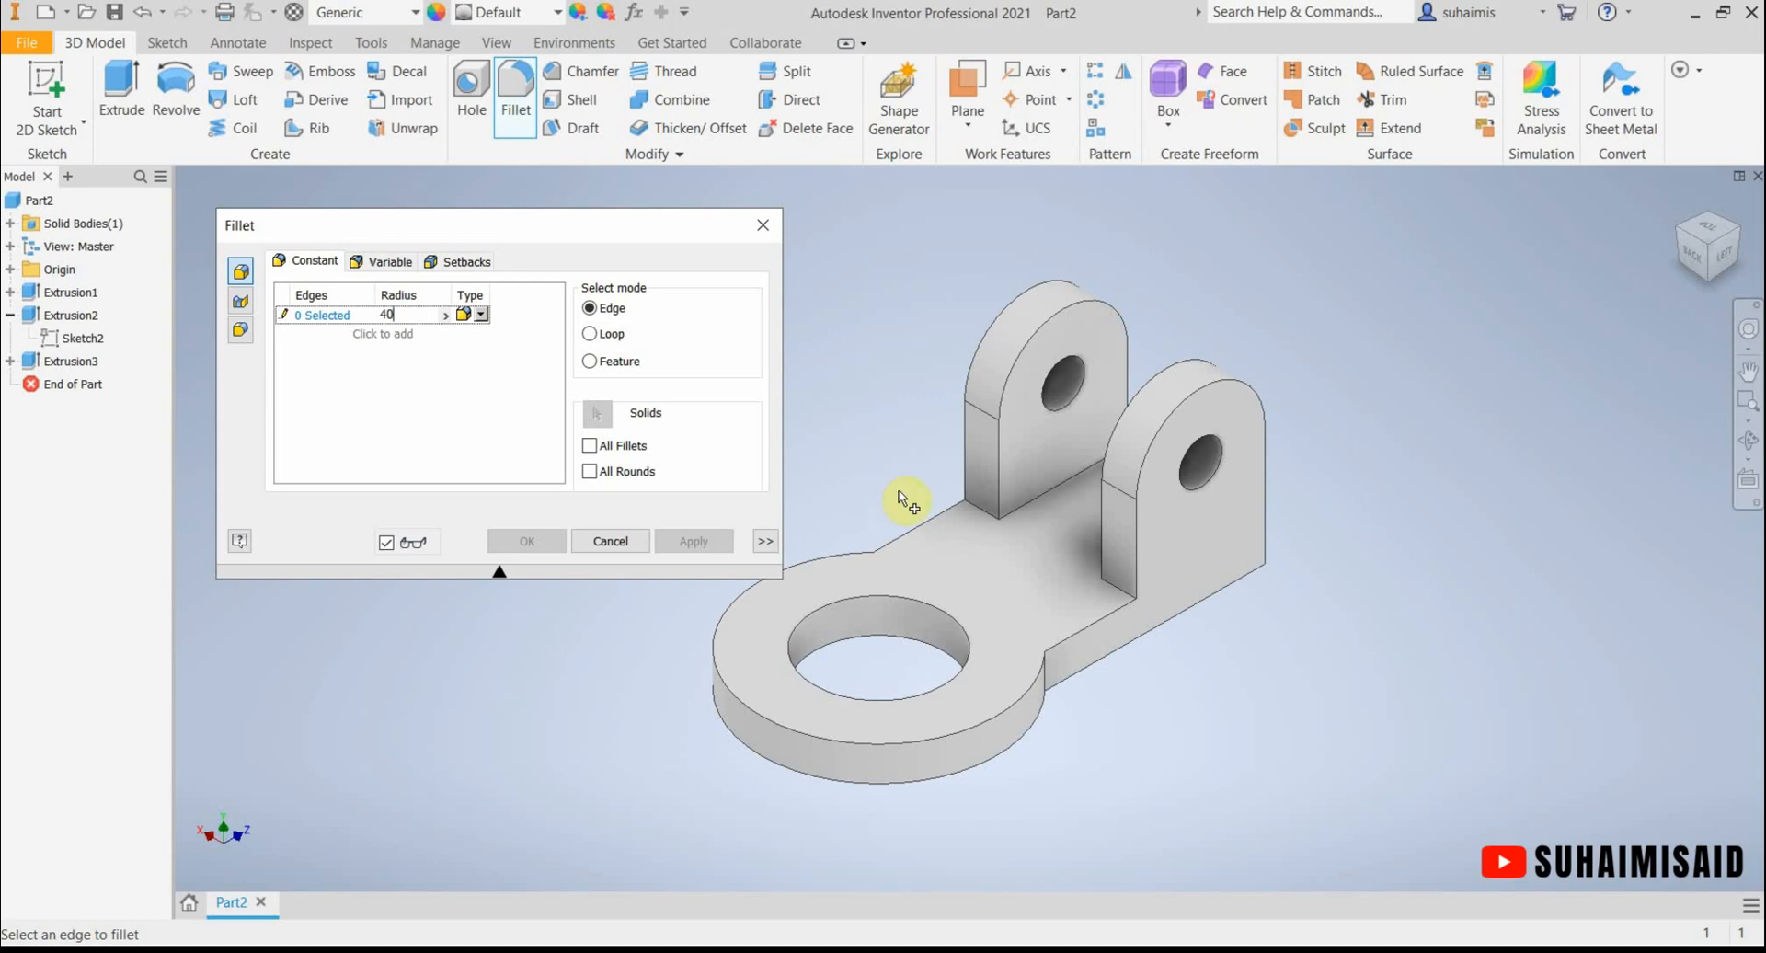
left_click(1116, 596)
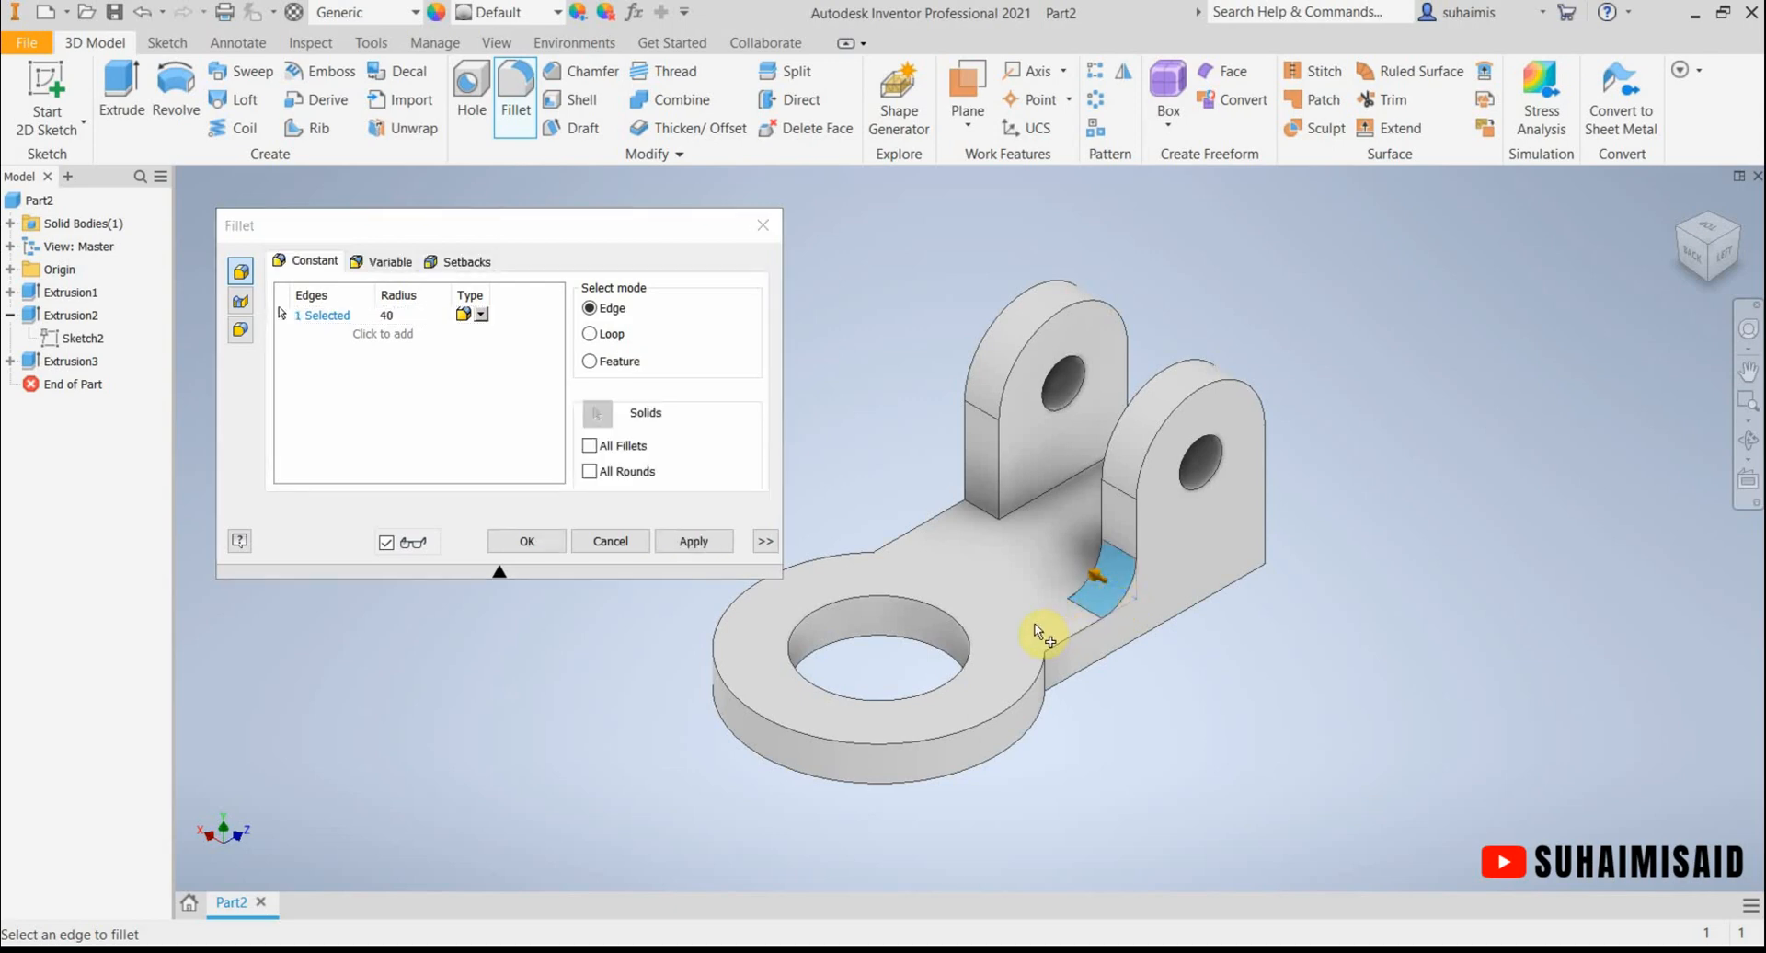
left_click(981, 517)
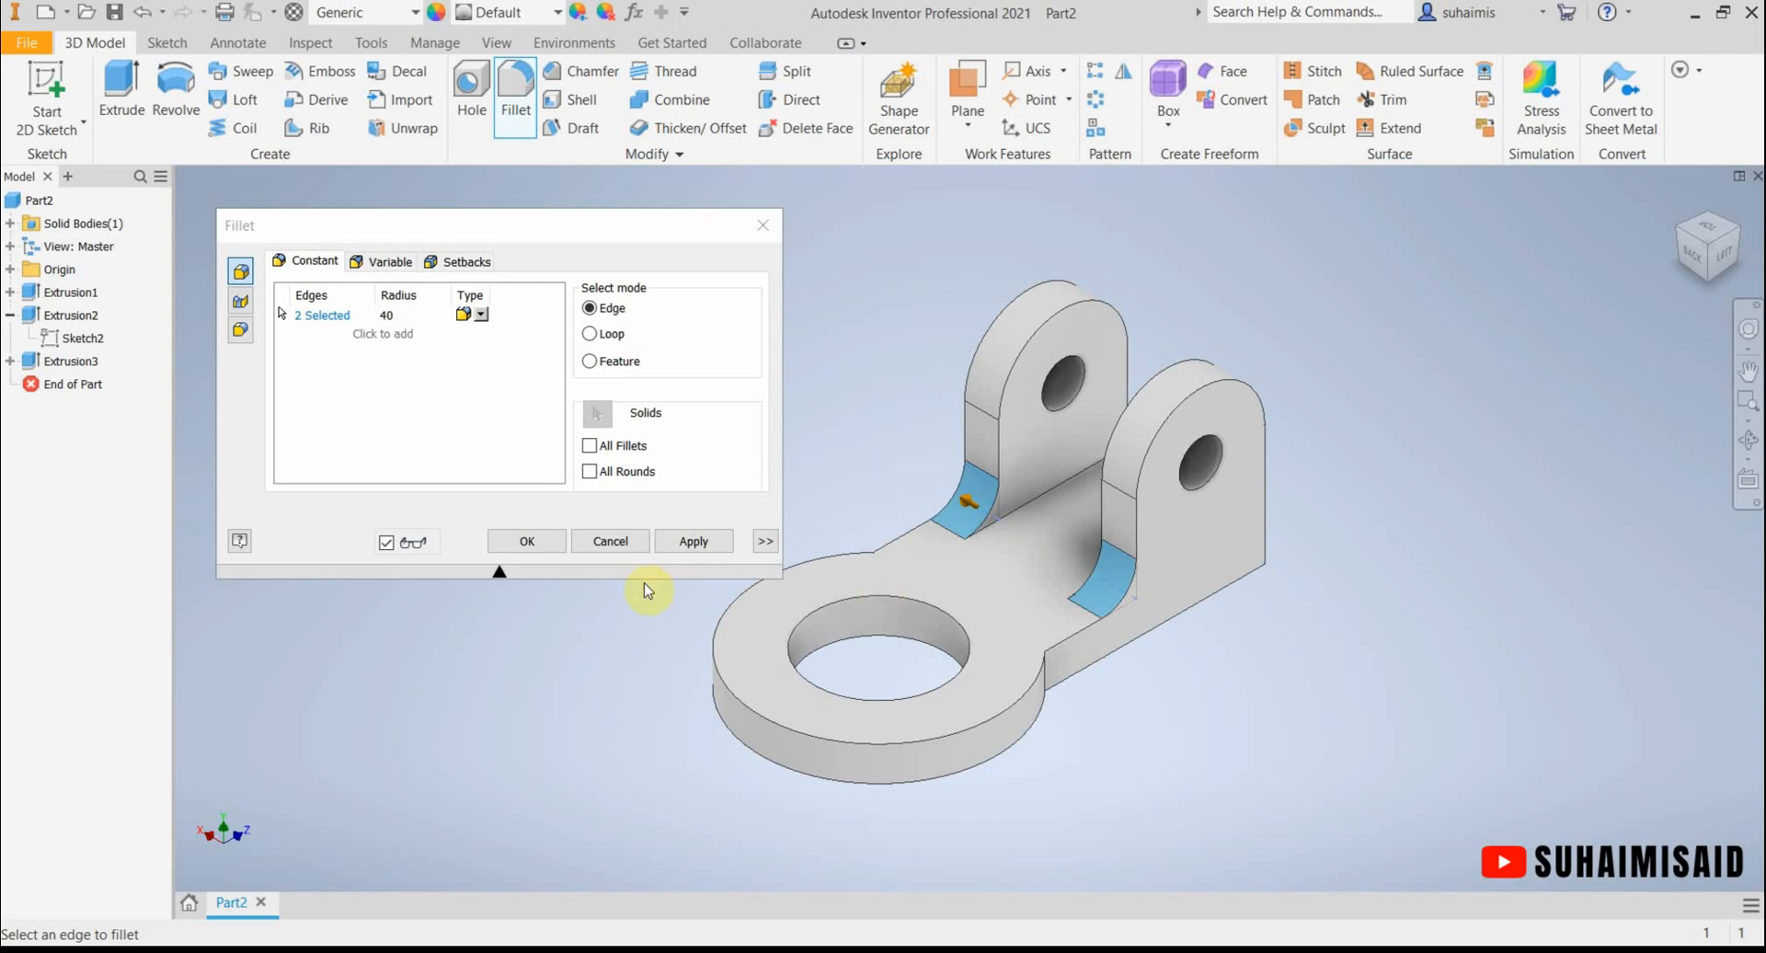
left_click(526, 542)
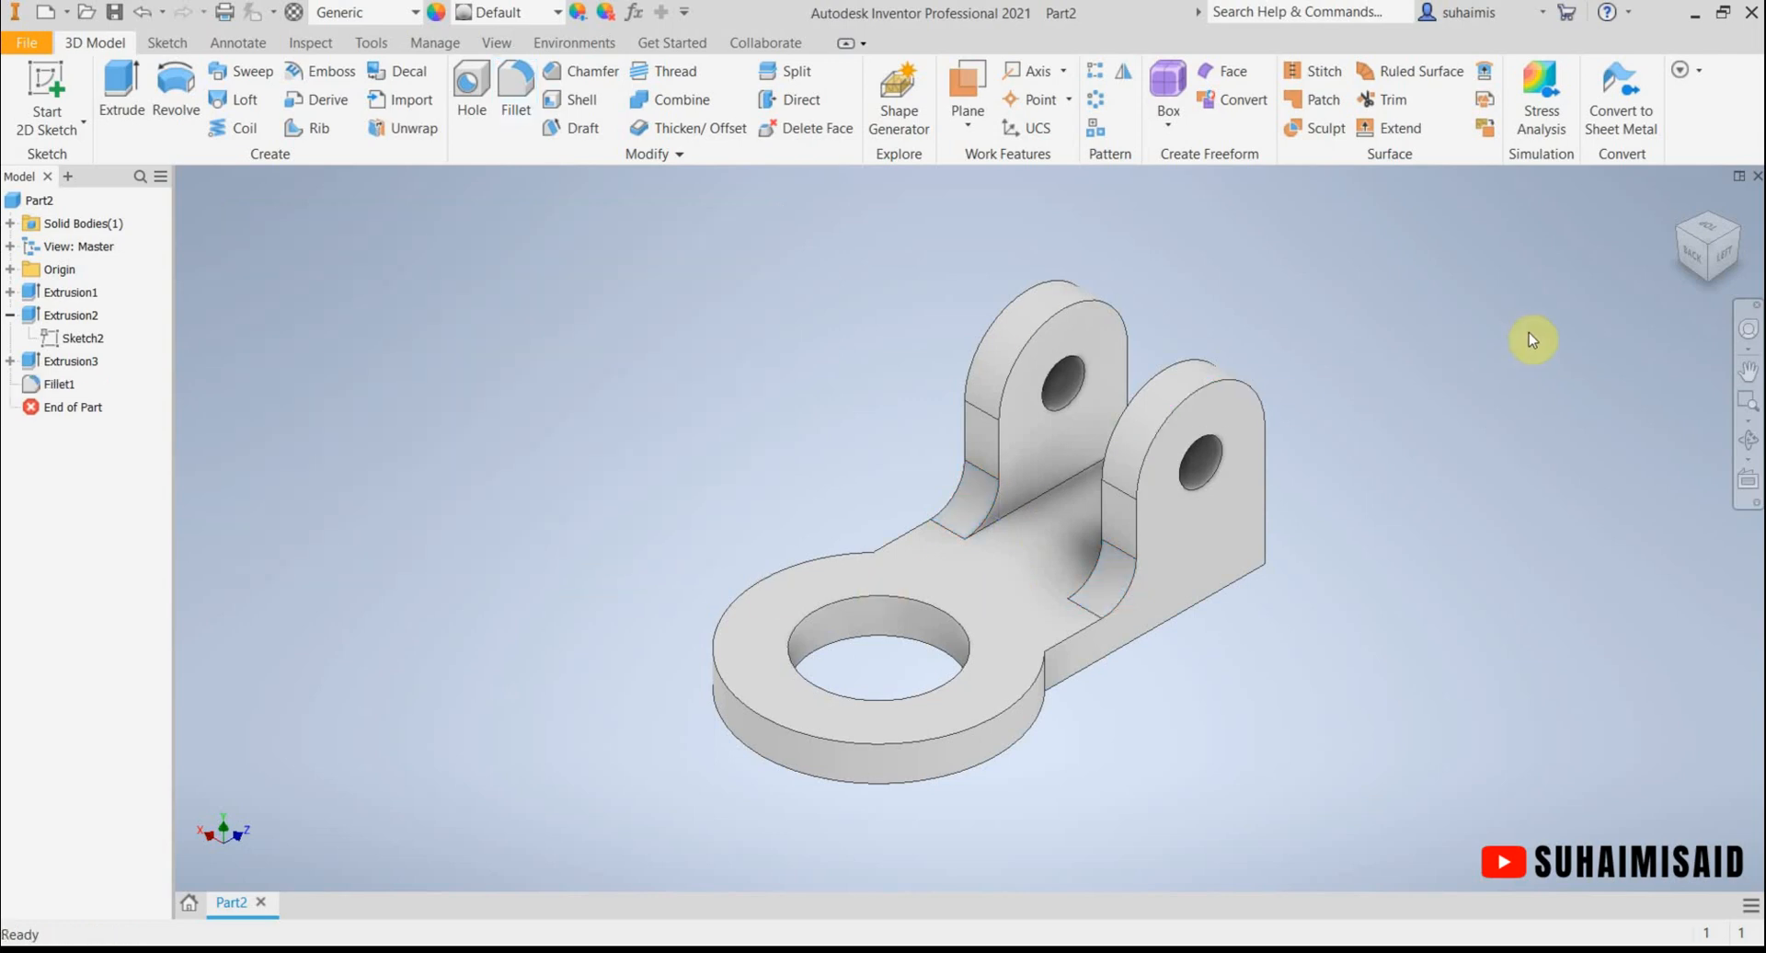
Turn the bracket to the drawing's viewing direction, compare it with the 05 EXTRUDE 02 drawing, and look over the full exercise sheet.
left_click(1678, 238)
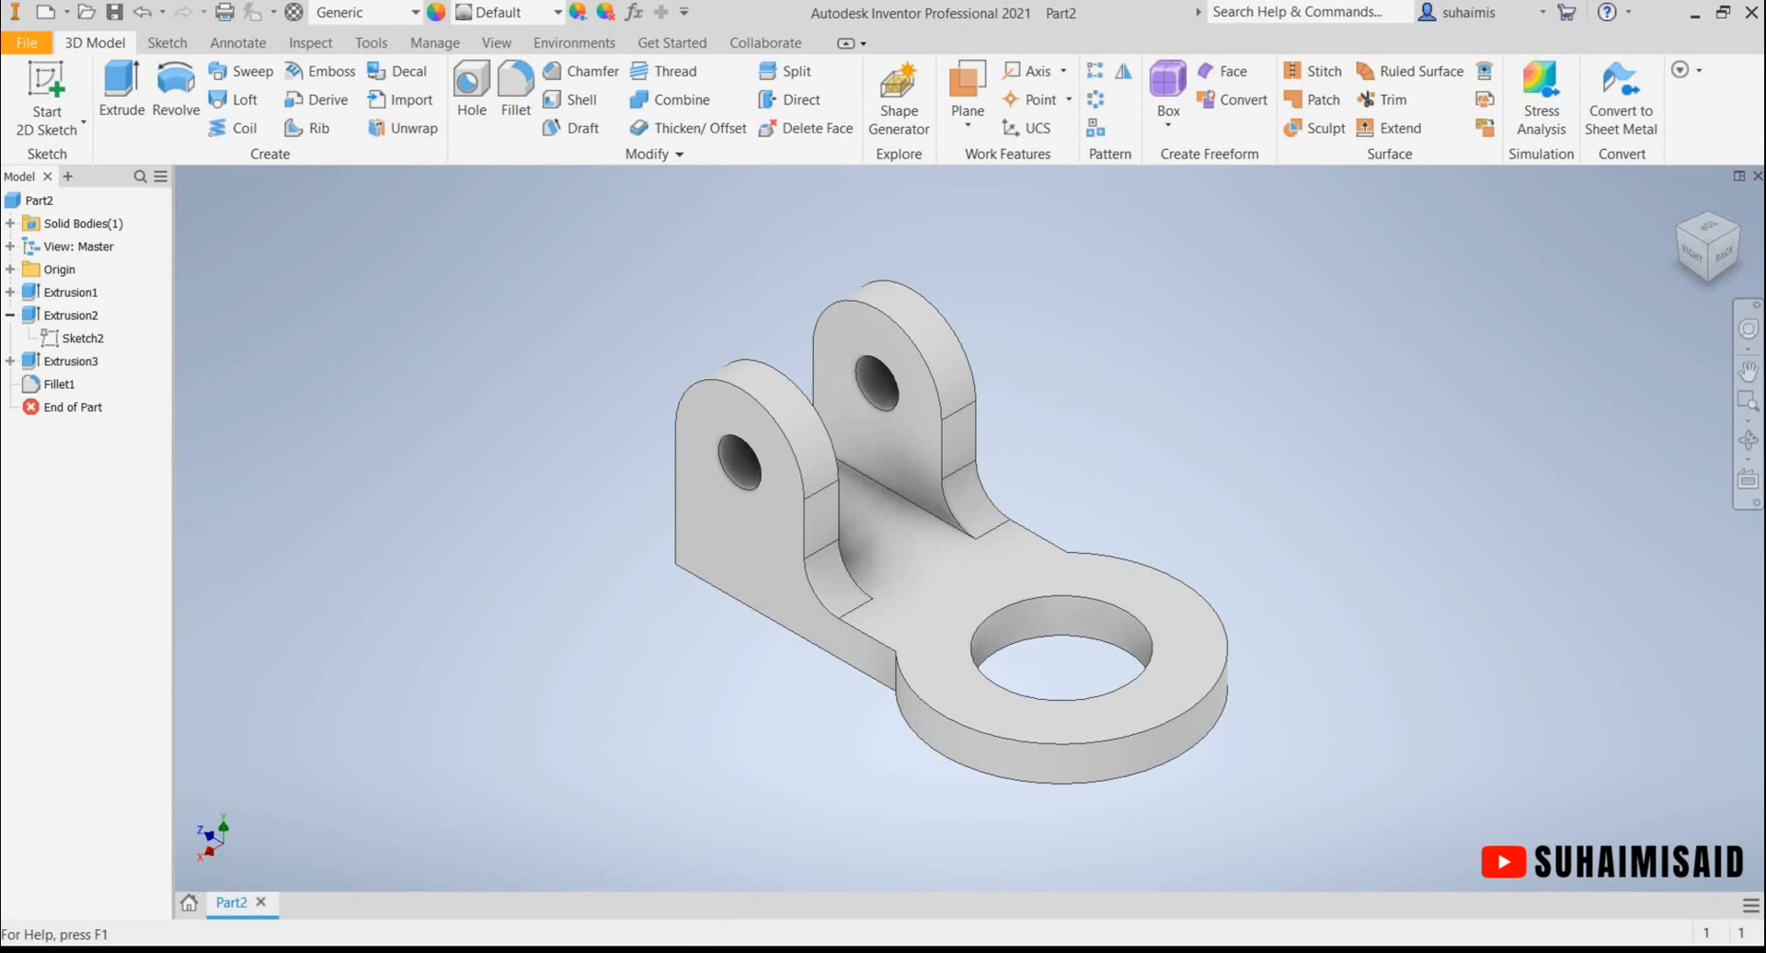
mouse_move(501, 947)
left_click(492, 897)
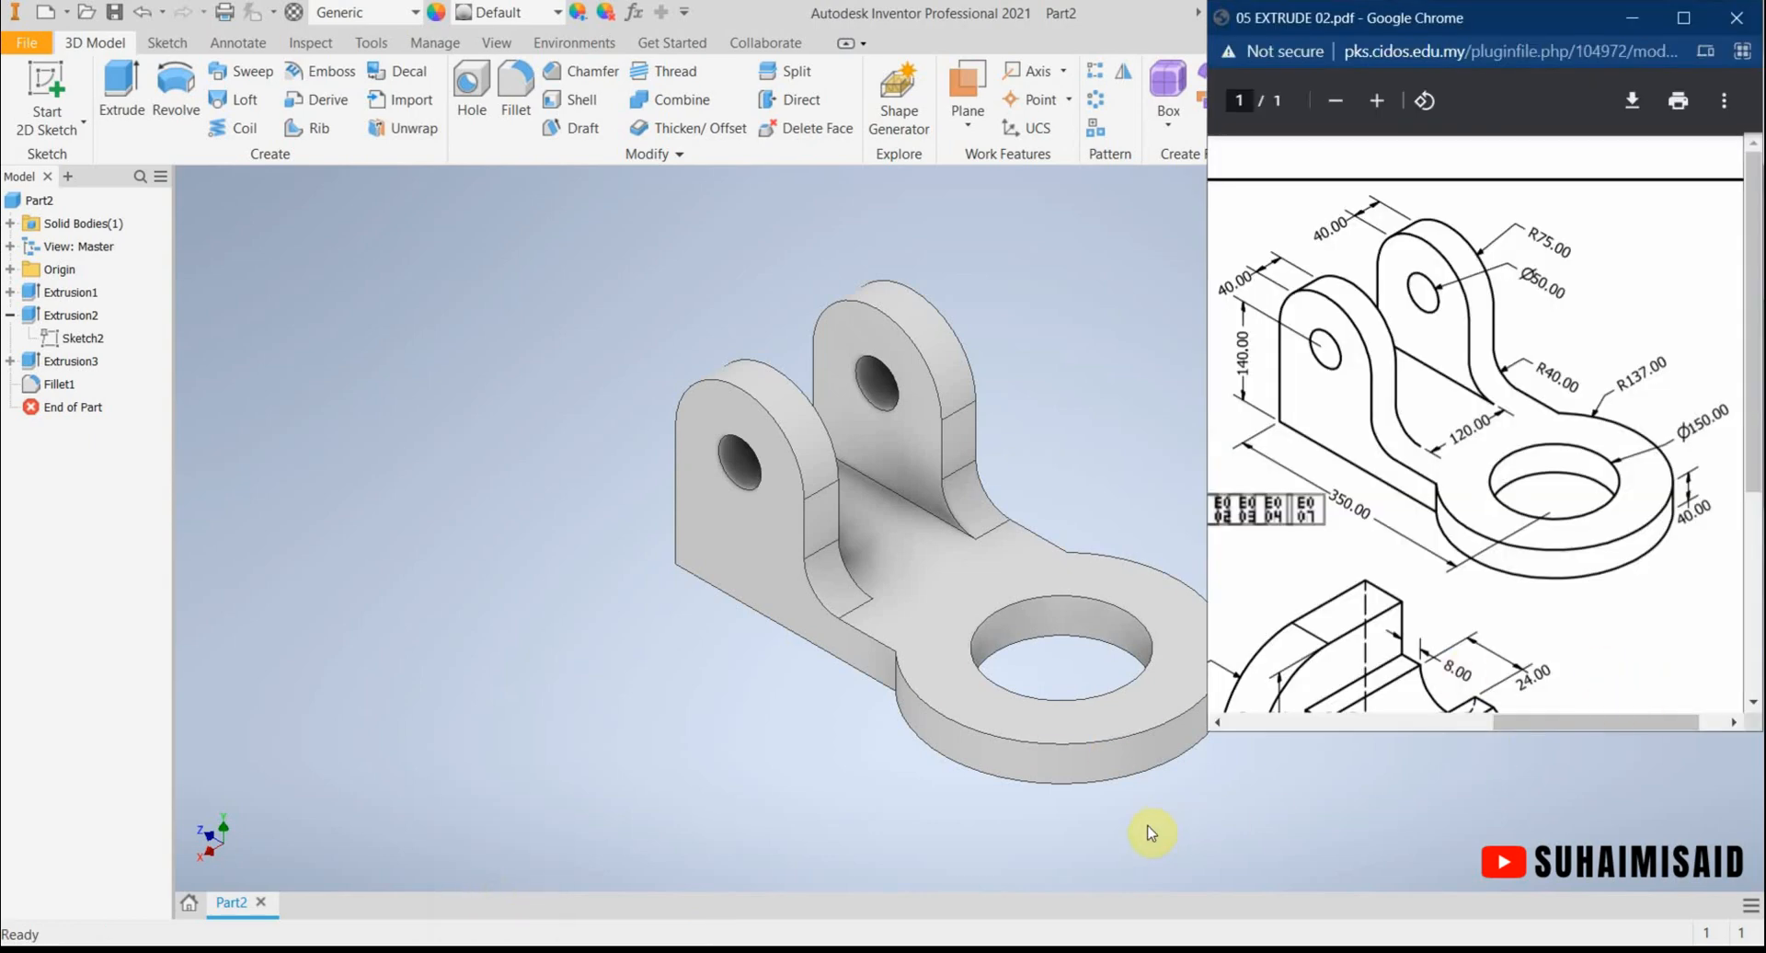
middle_click_drag(1151, 834, 930, 806)
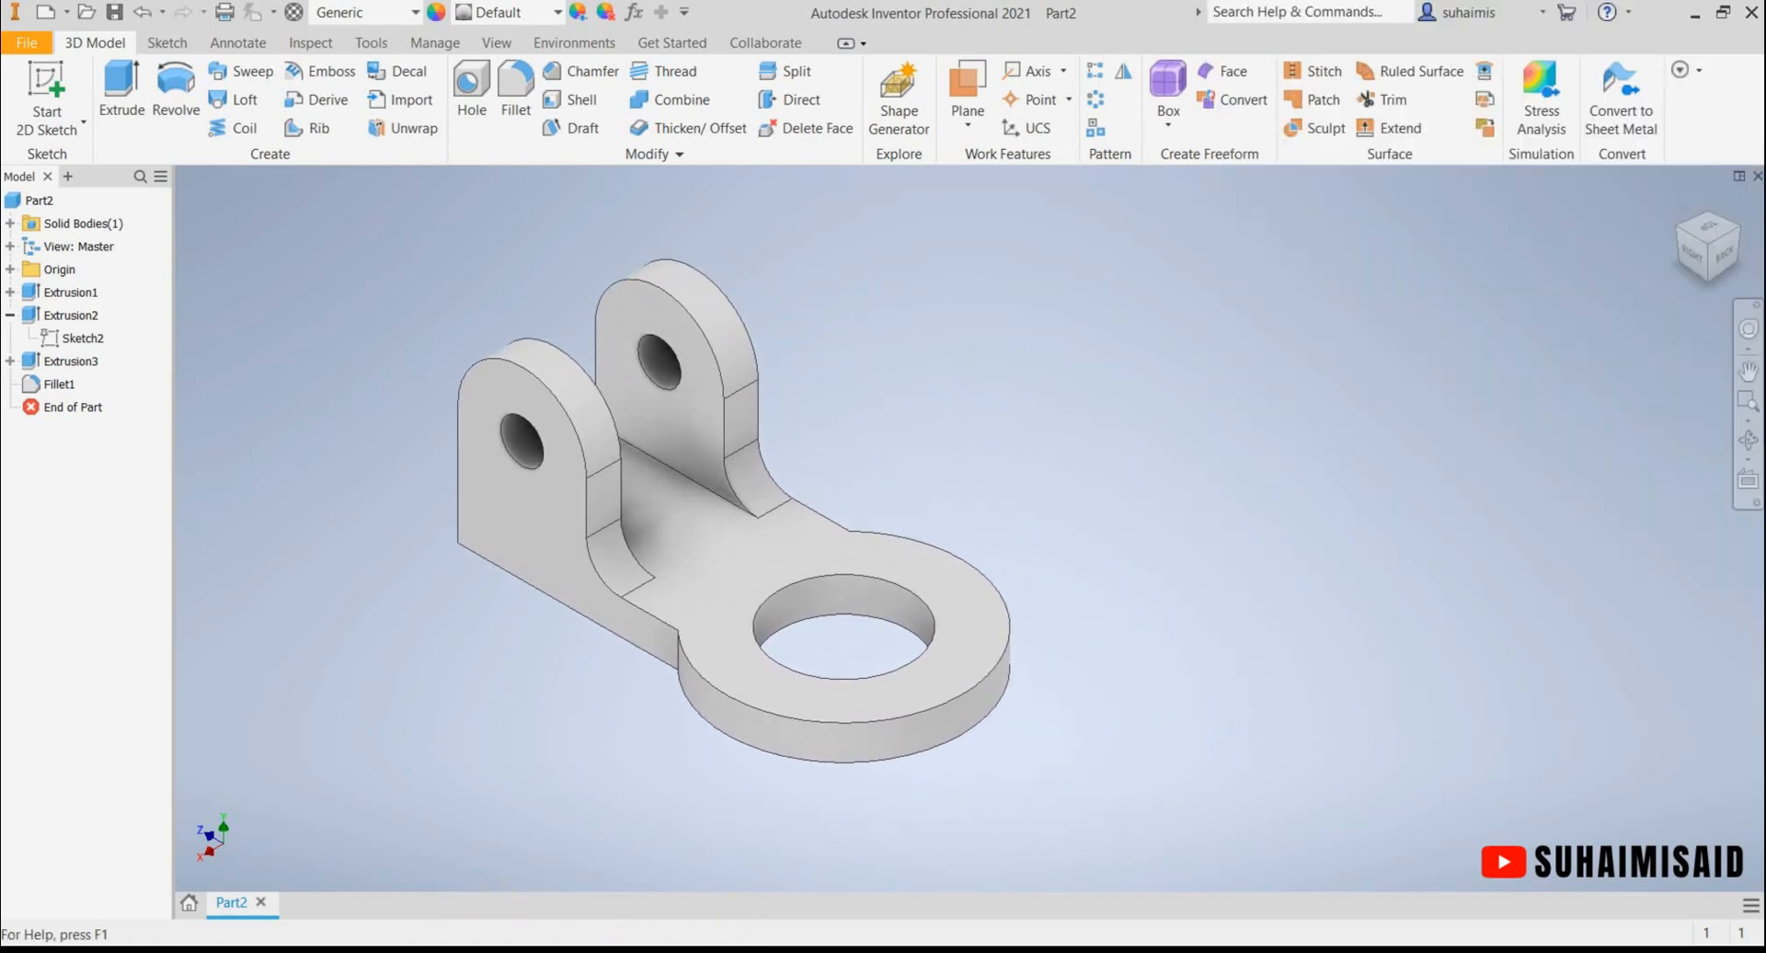
mouse_move(502, 947)
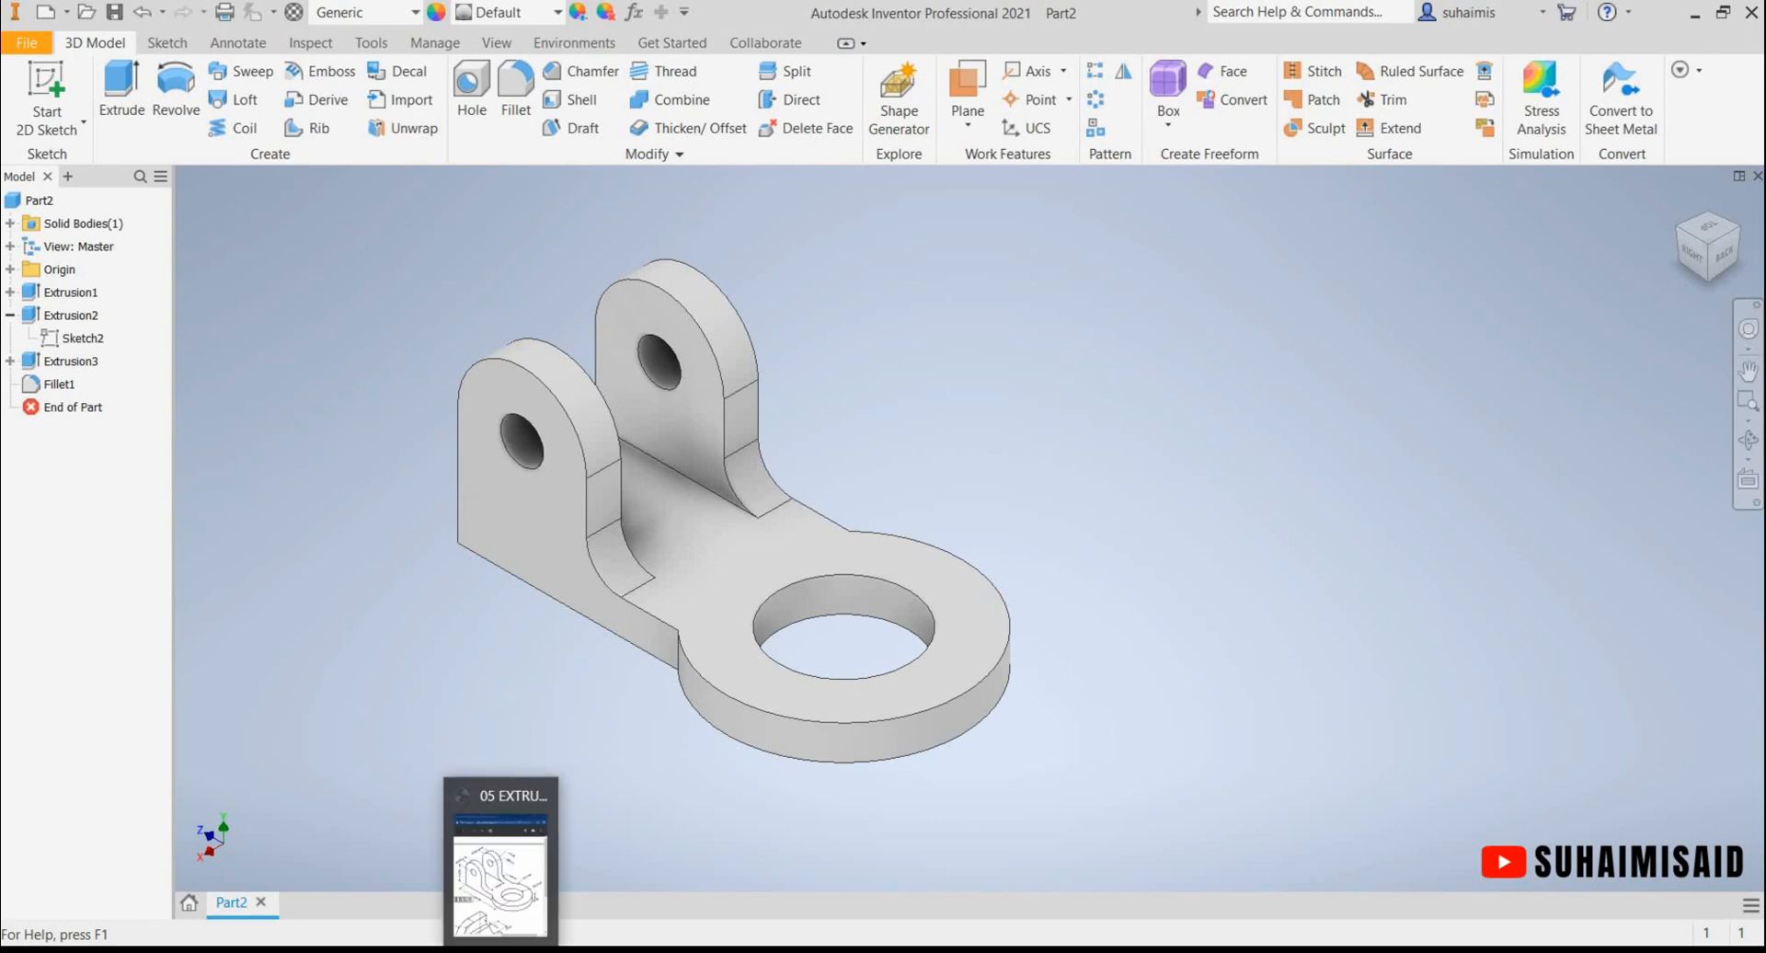
left_click(501, 864)
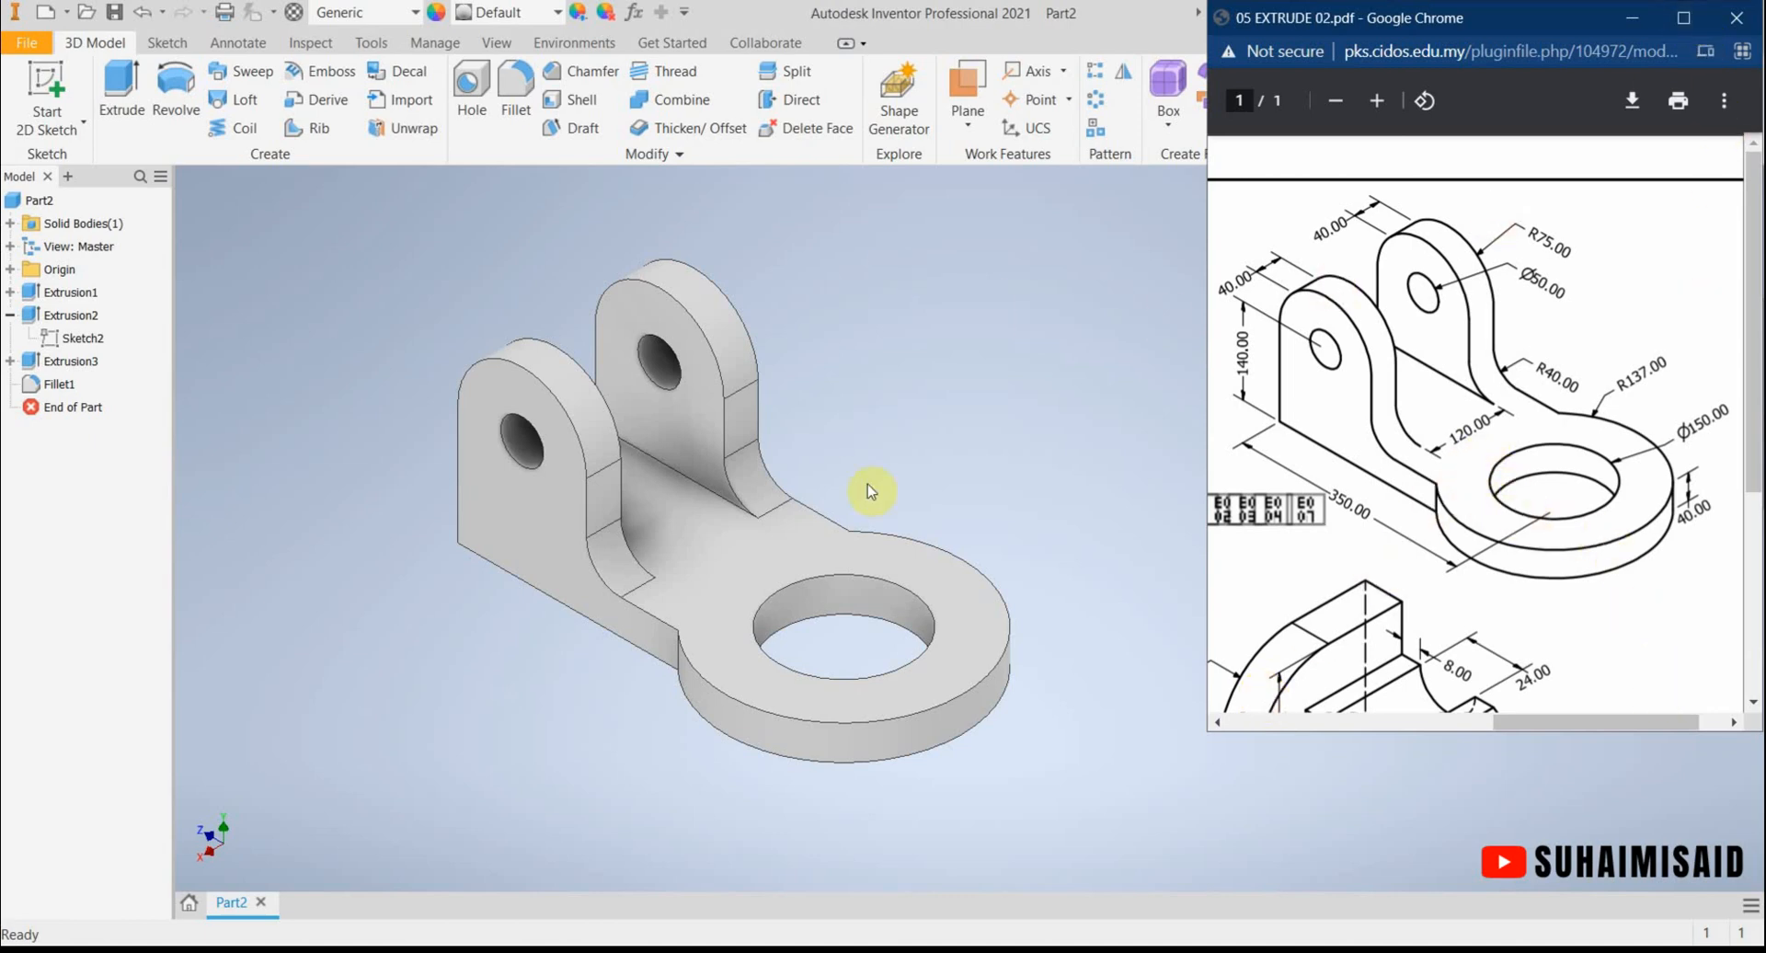
left_click(1684, 17)
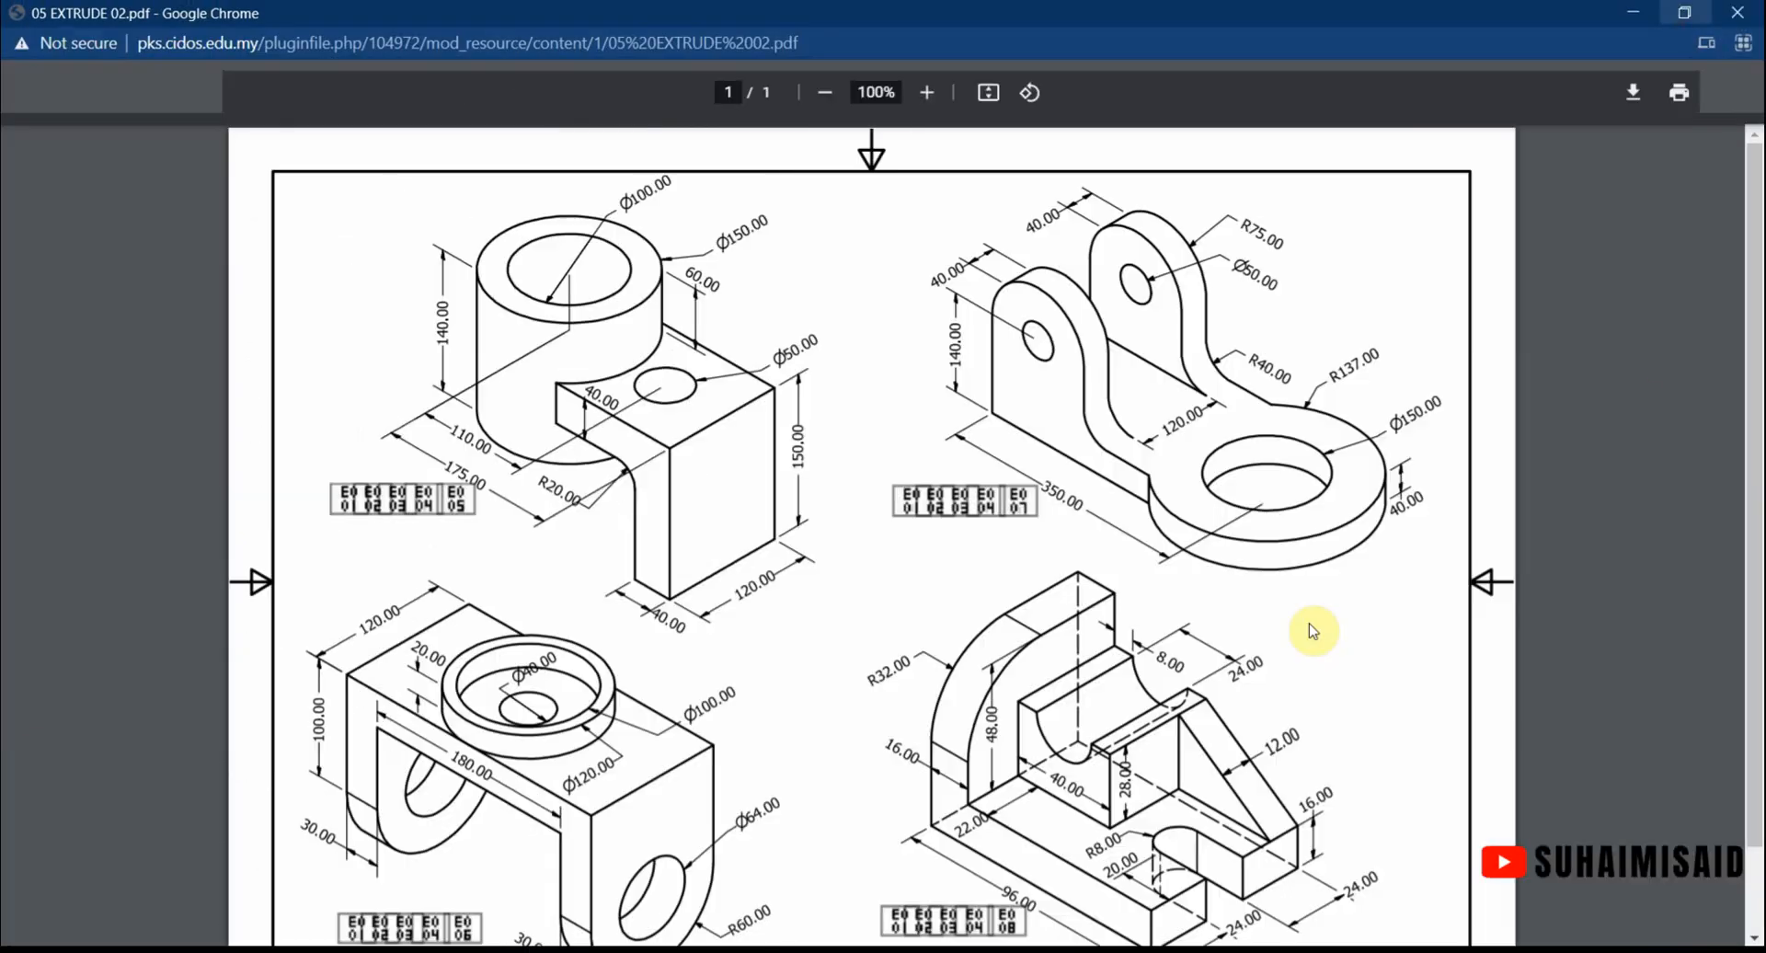
scroll(1274, 644, "down", 1)
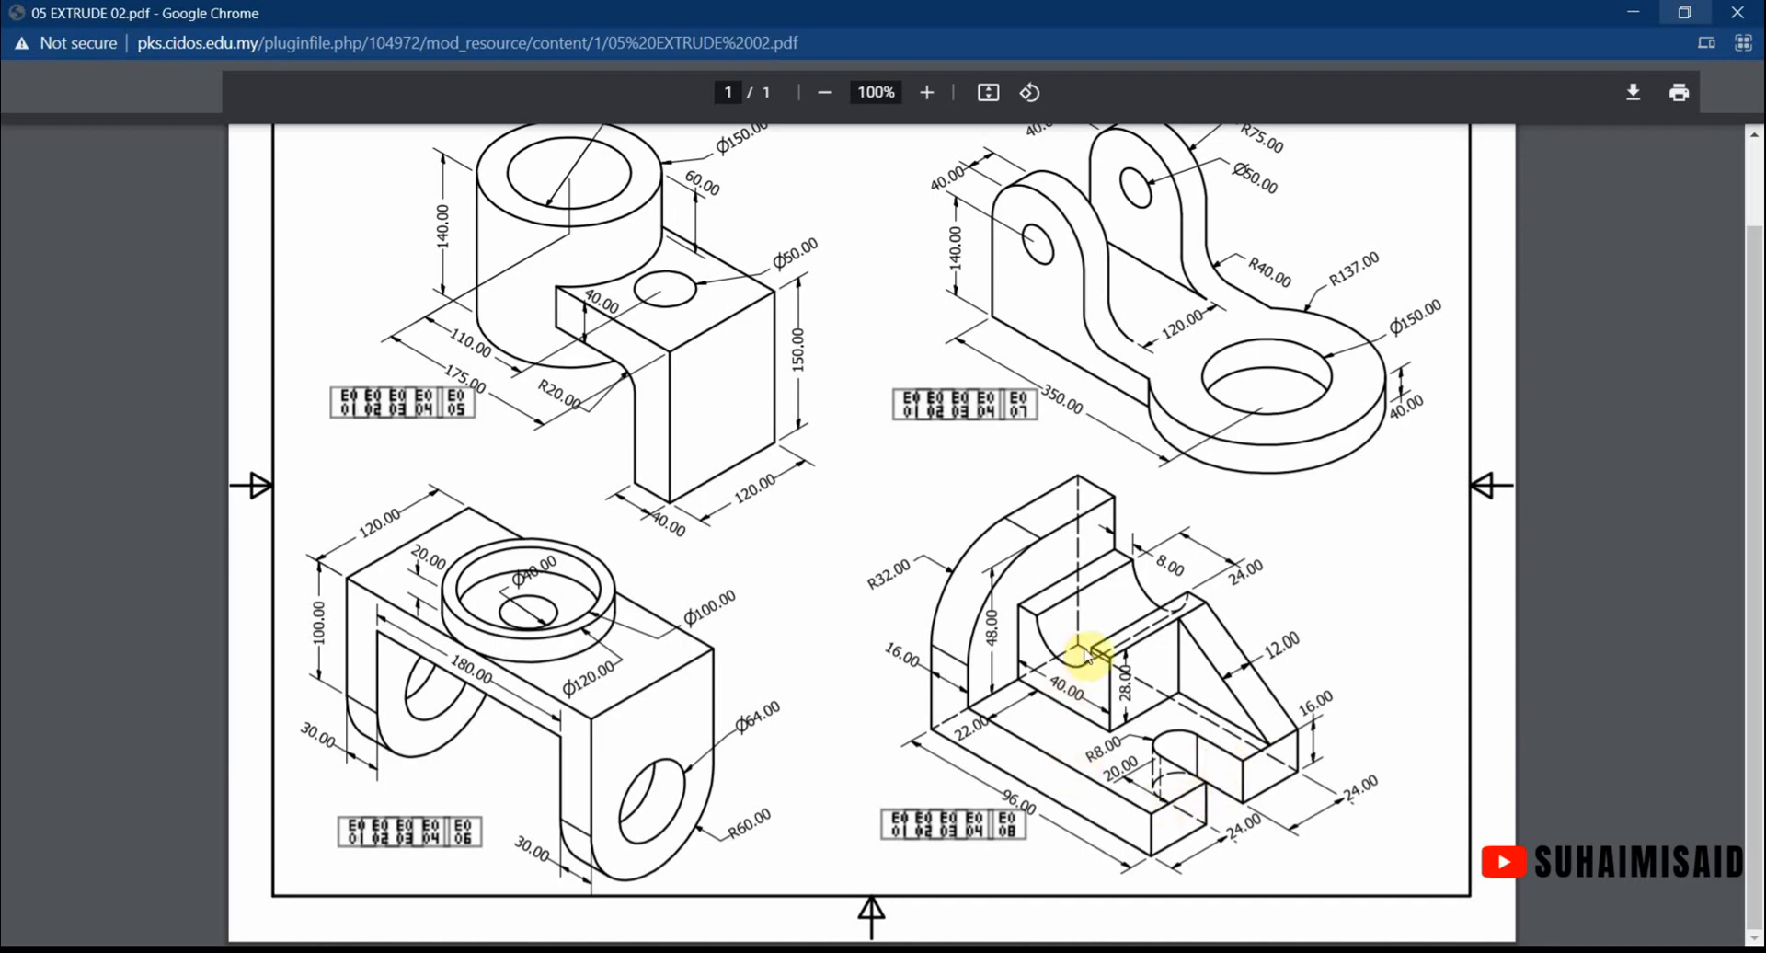
left_click(1643, 20)
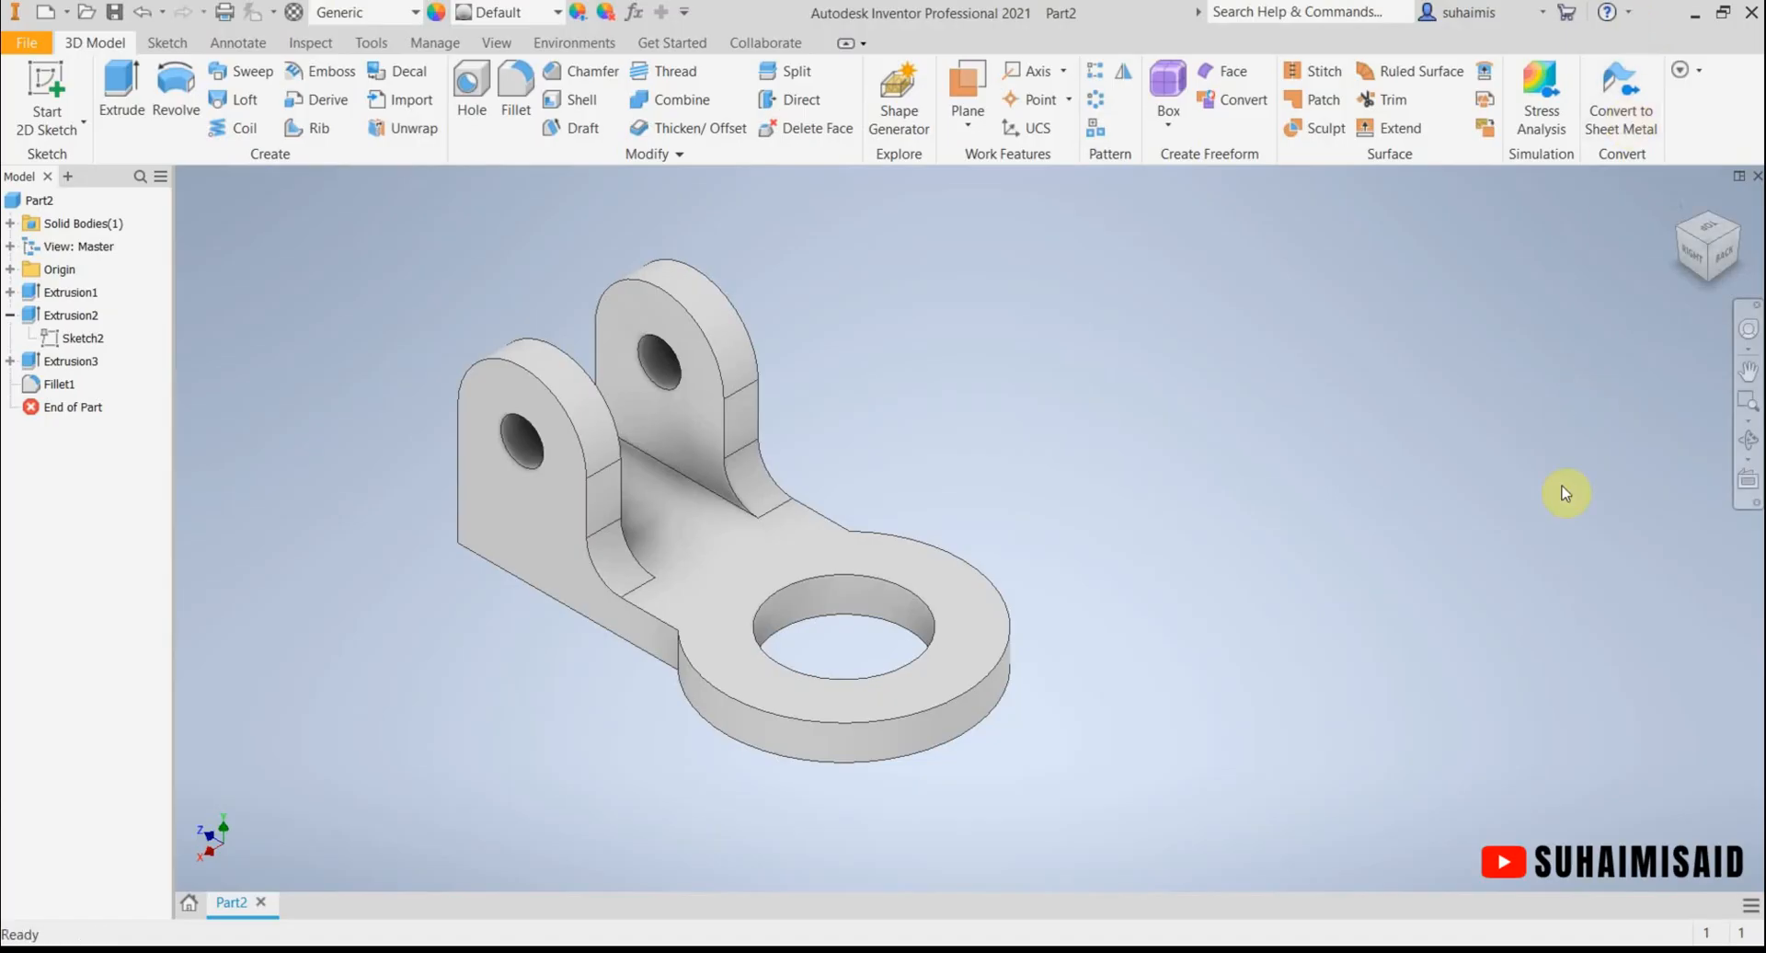
middle_click_drag(1195, 644, 1313, 623)
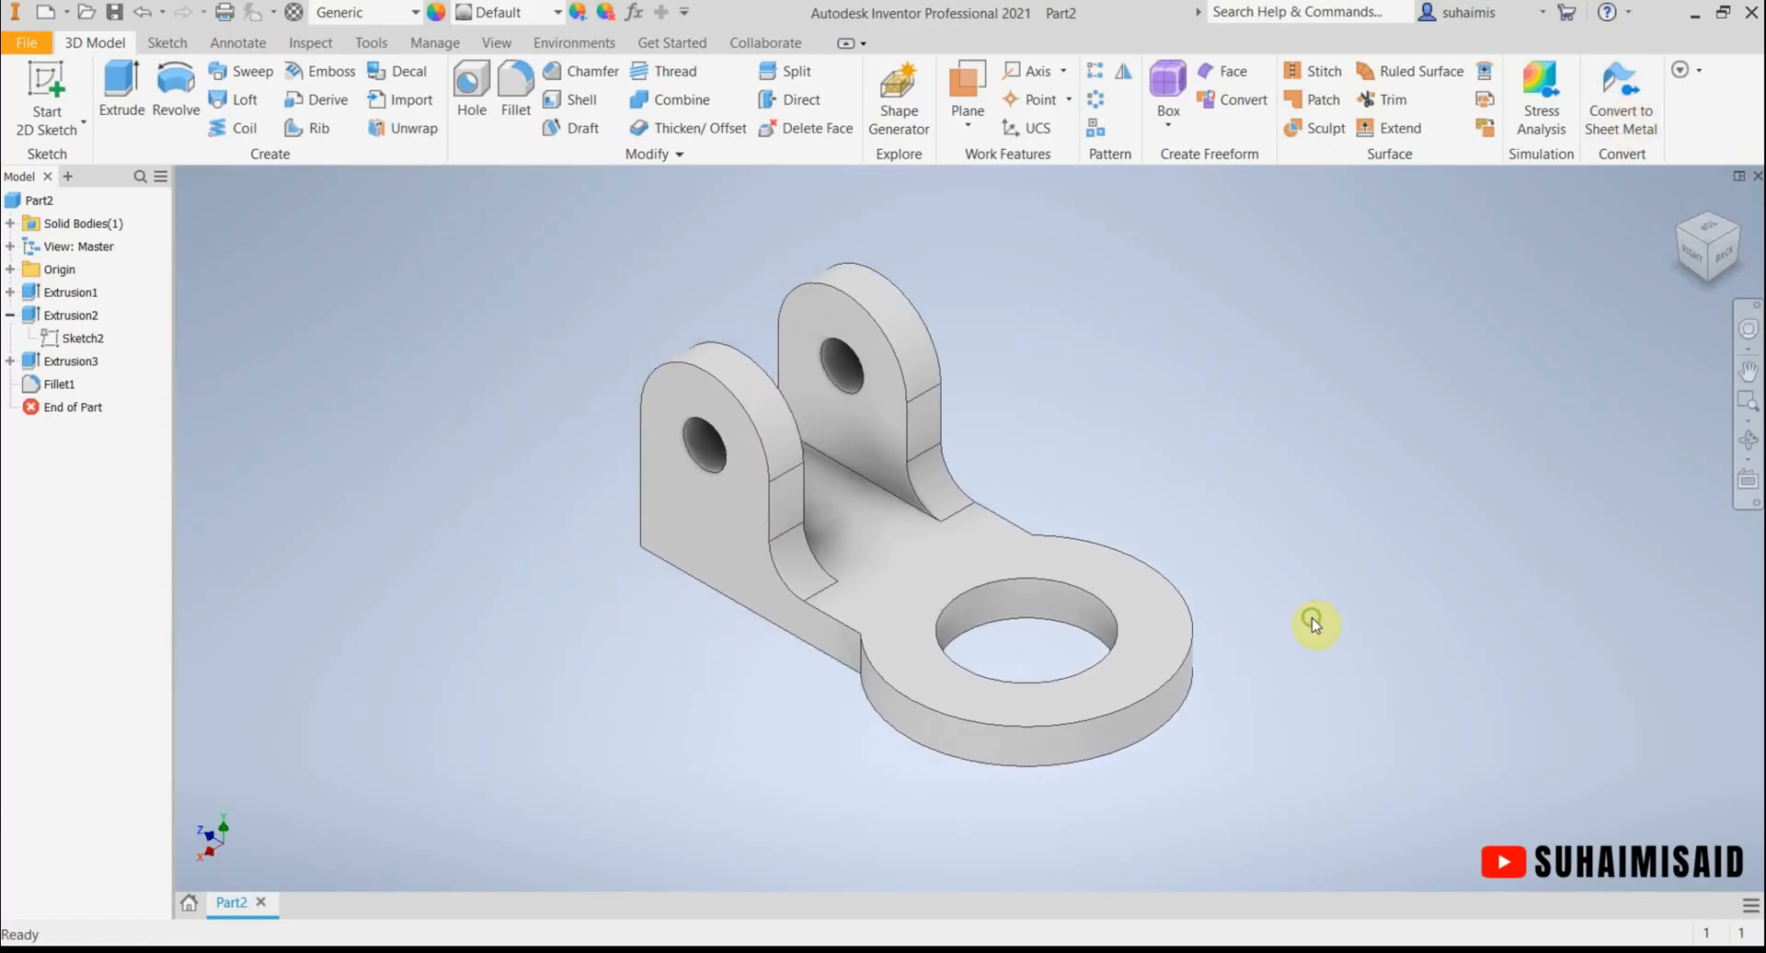